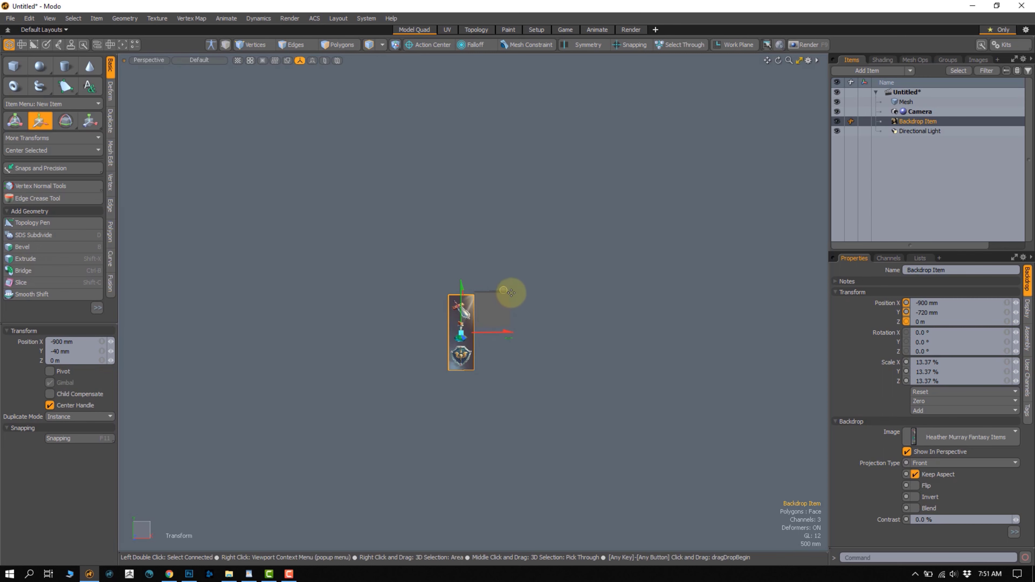
Delete the square polygon beside the reference backdrop from the mesh
click(488, 309)
key(3)
click(491, 307)
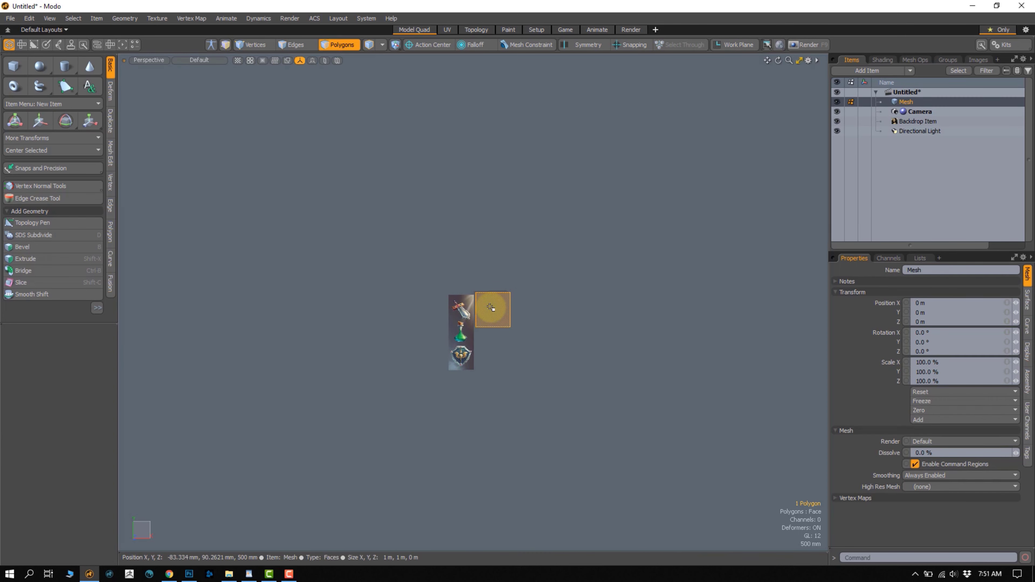
key(Delete)
key(a)
Examine the sword's handle, guard and blade in the backdrop reference image, along with the potion bottle below it
ctrl+alt+drag(452, 324, 482, 335)
ctrl+alt+drag(285, 297, 306, 266)
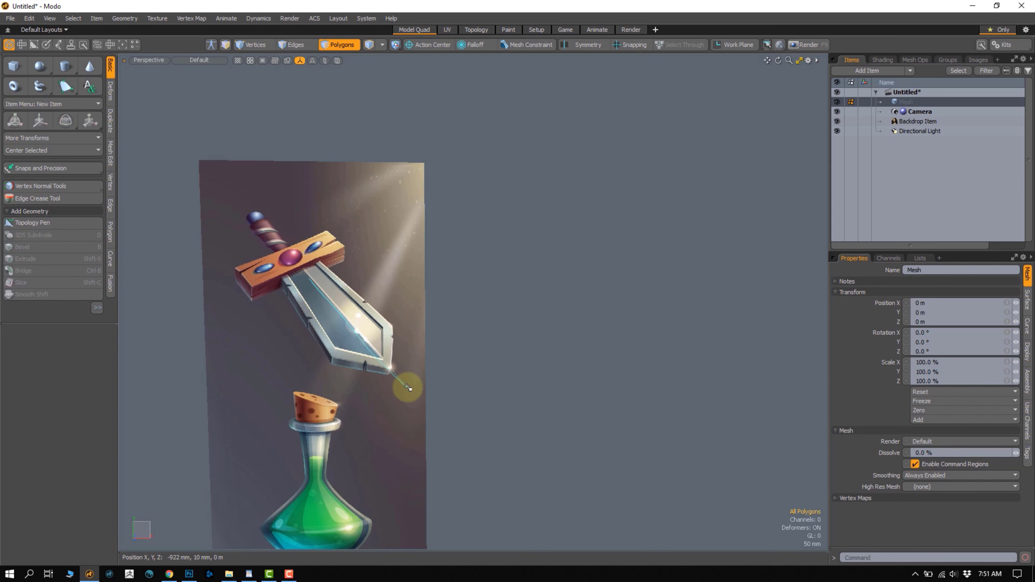
alt+drag(369, 343, 354, 305)
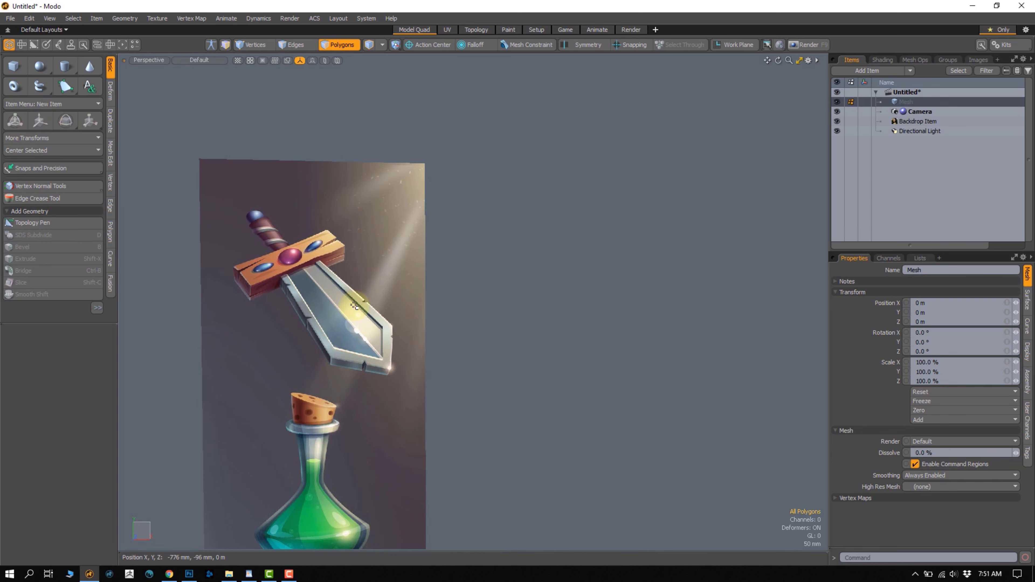
alt+shift+drag(321, 358, 334, 273)
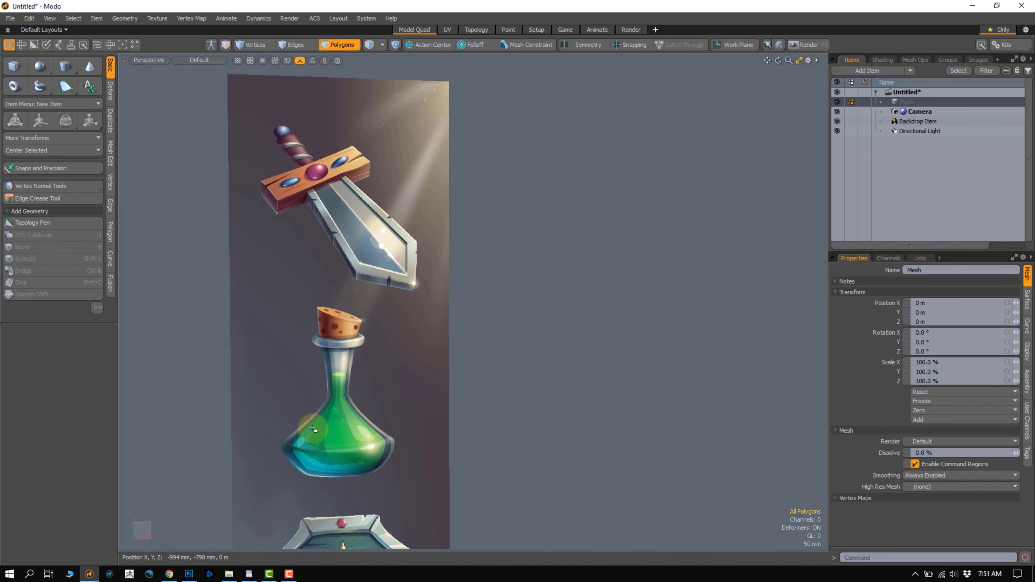
alt+shift+drag(310, 441, 347, 293)
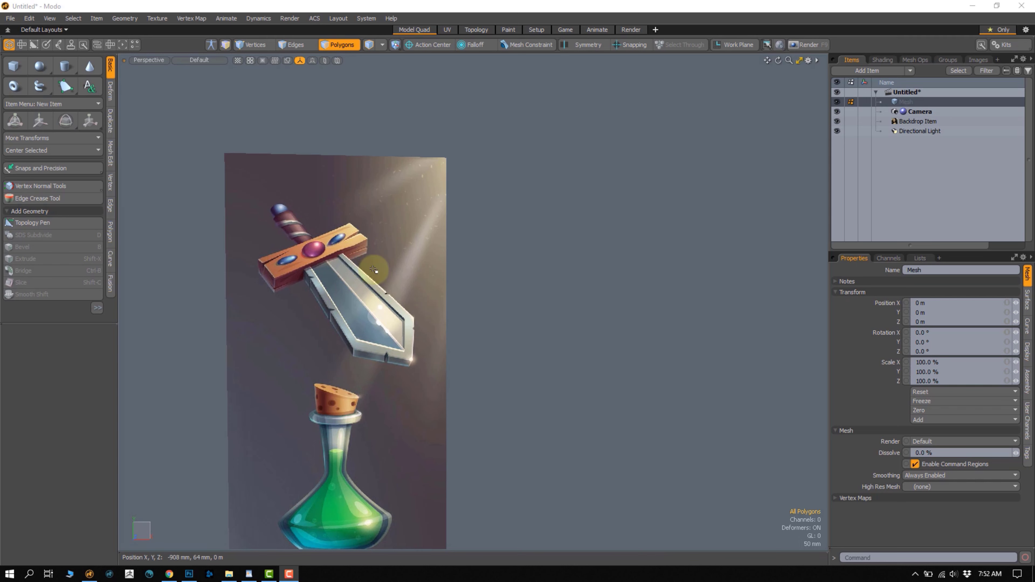
alt+shift+drag(468, 358, 451, 340)
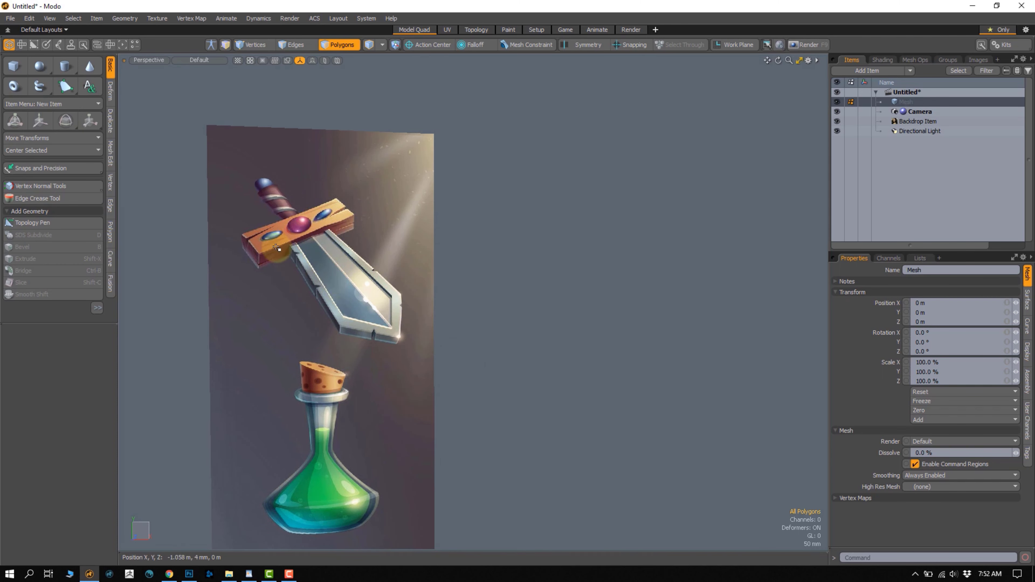
scroll(342, 276, up, 2)
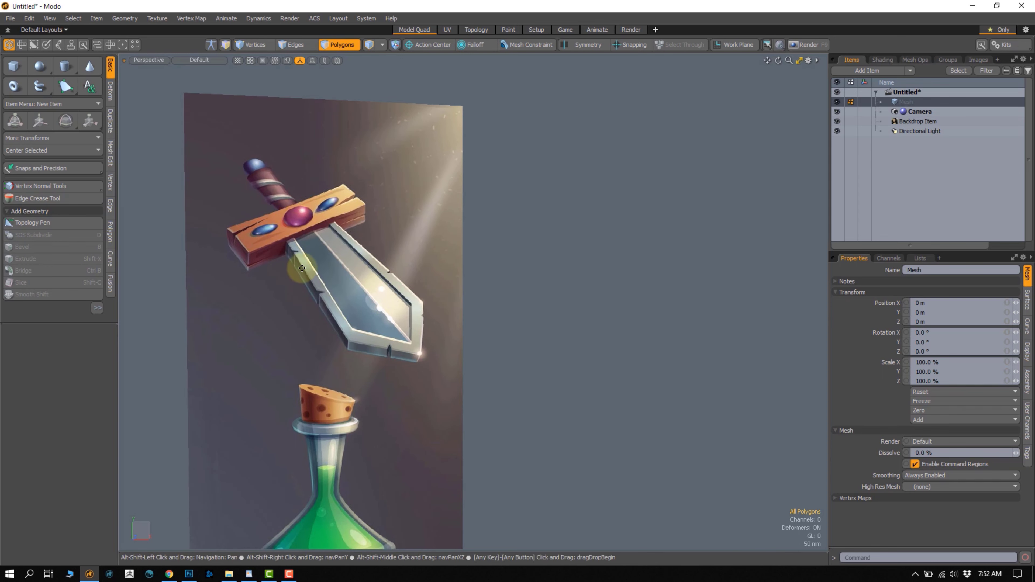
scroll(300, 302, up, 1)
alt+shift+drag(241, 183, 273, 236)
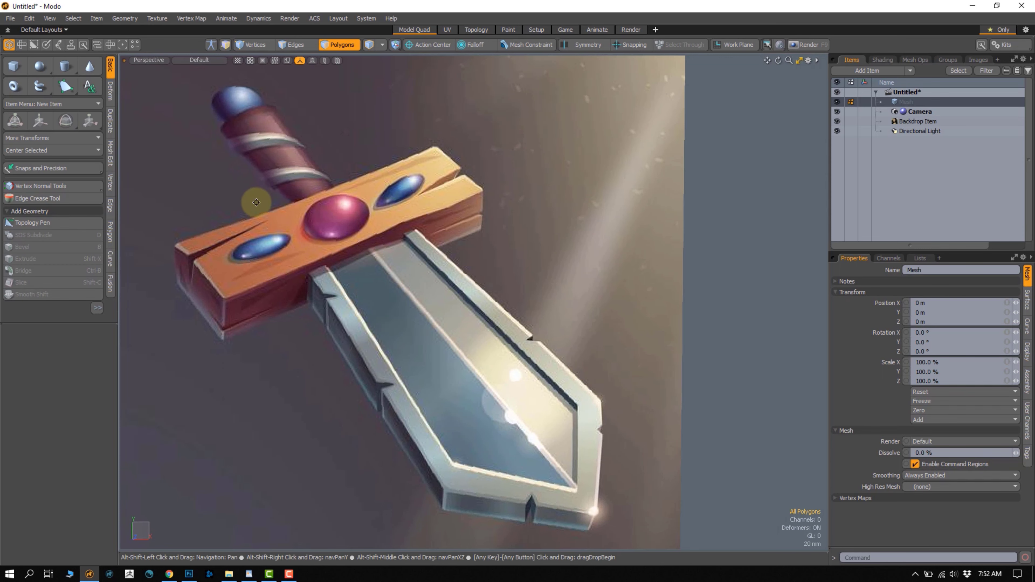
alt+shift+drag(252, 201, 255, 216)
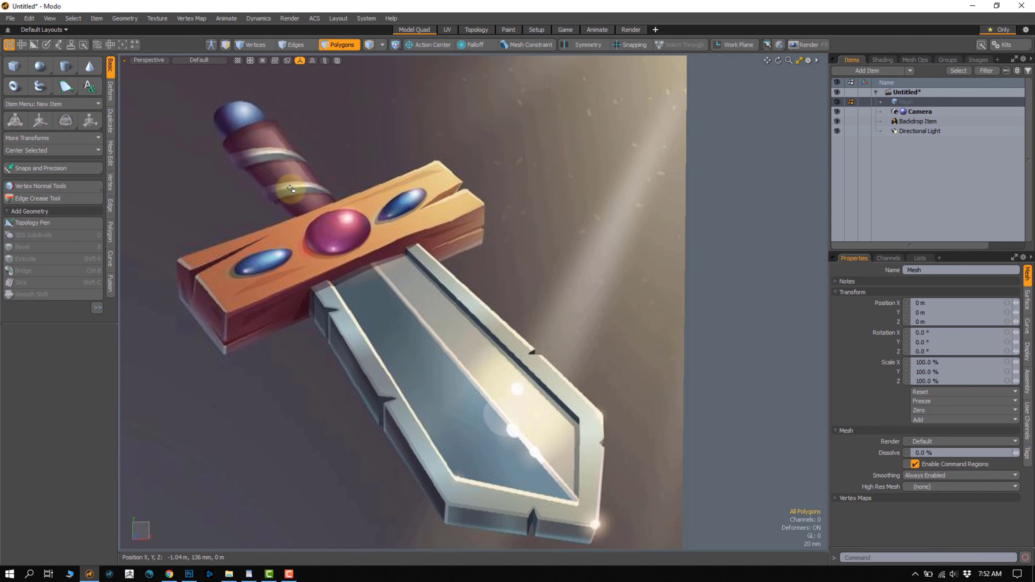
scroll(302, 227, down, 1)
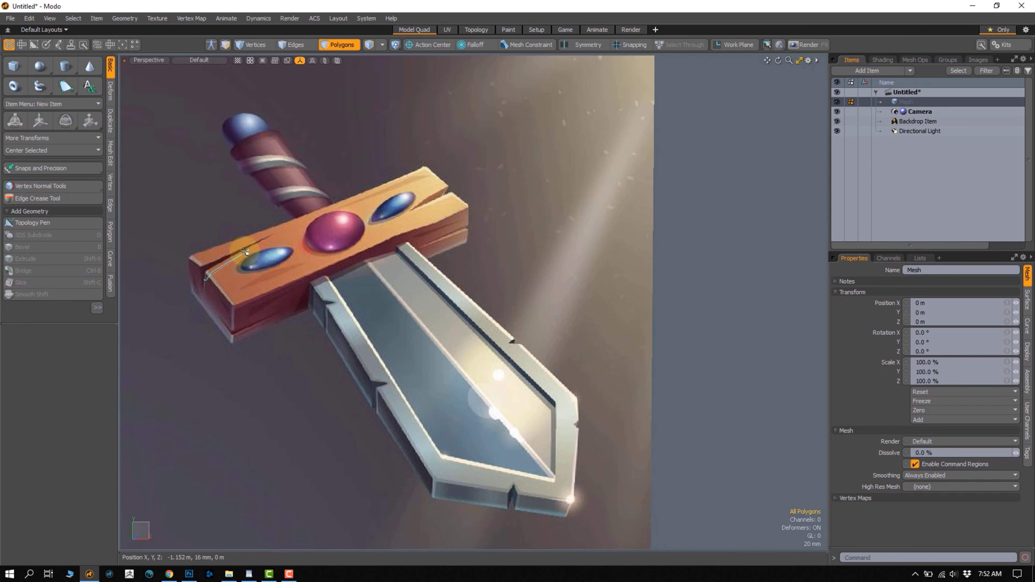
right_drag(197, 279, 203, 280)
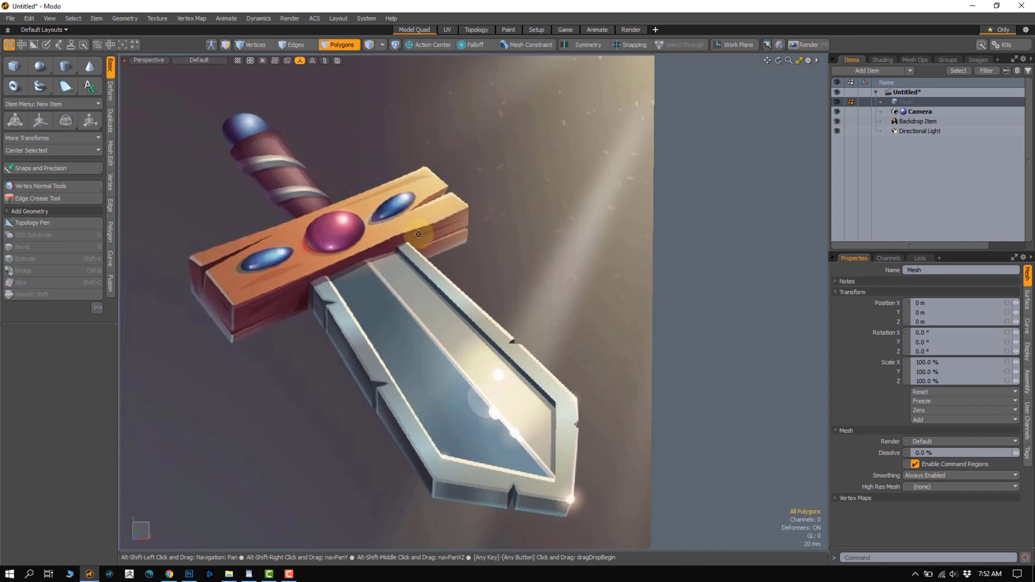
alt+shift+drag(390, 279, 366, 246)
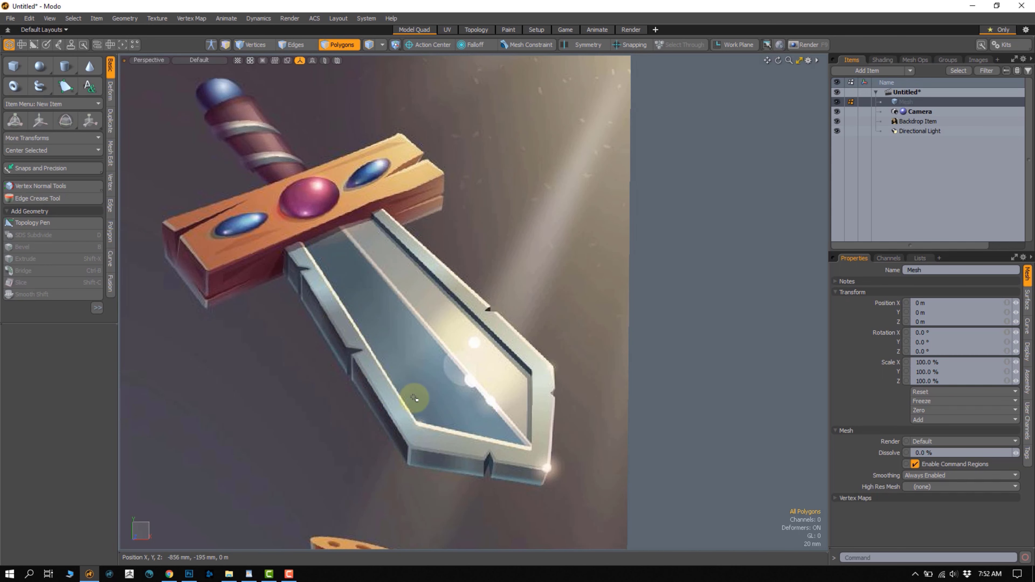
ctrl+alt+drag(464, 350, 499, 343)
alt+shift+drag(499, 343, 459, 315)
alt+shift+drag(352, 249, 346, 219)
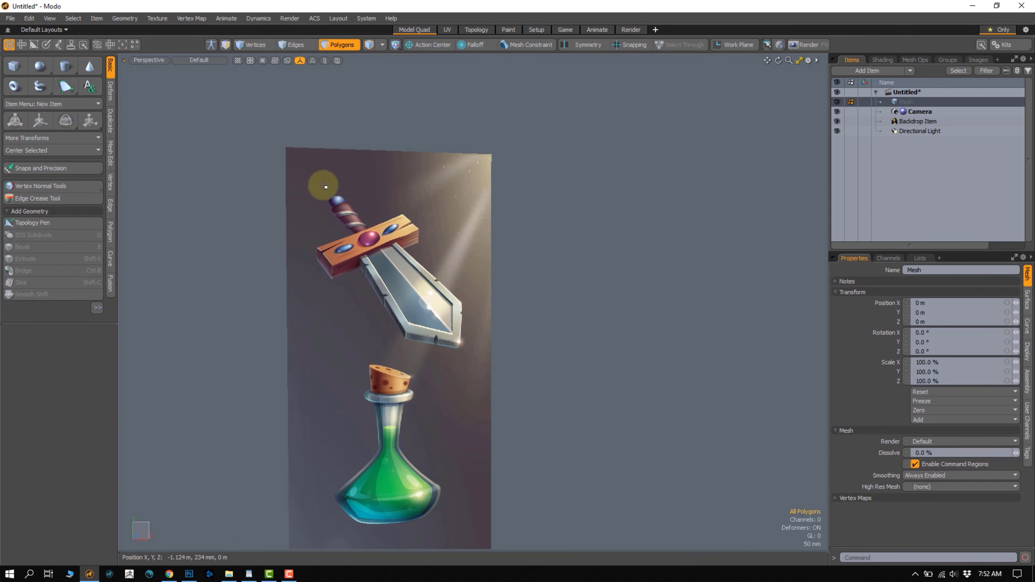
Create a sphere at the origin with a 500 mm radius, 12 sides and 8 segments
click(36, 73)
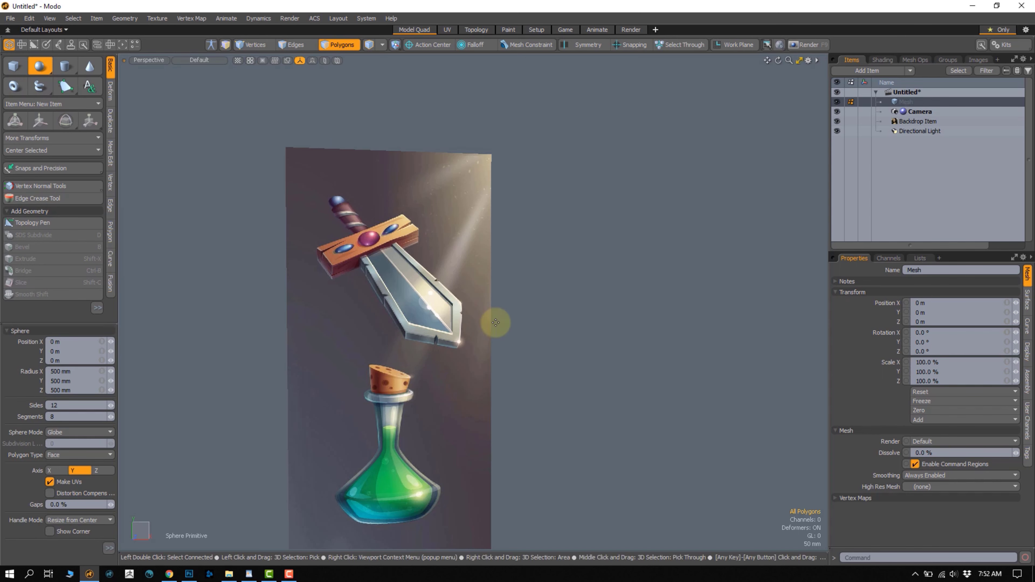
ctrl+alt+drag(488, 336, 452, 313)
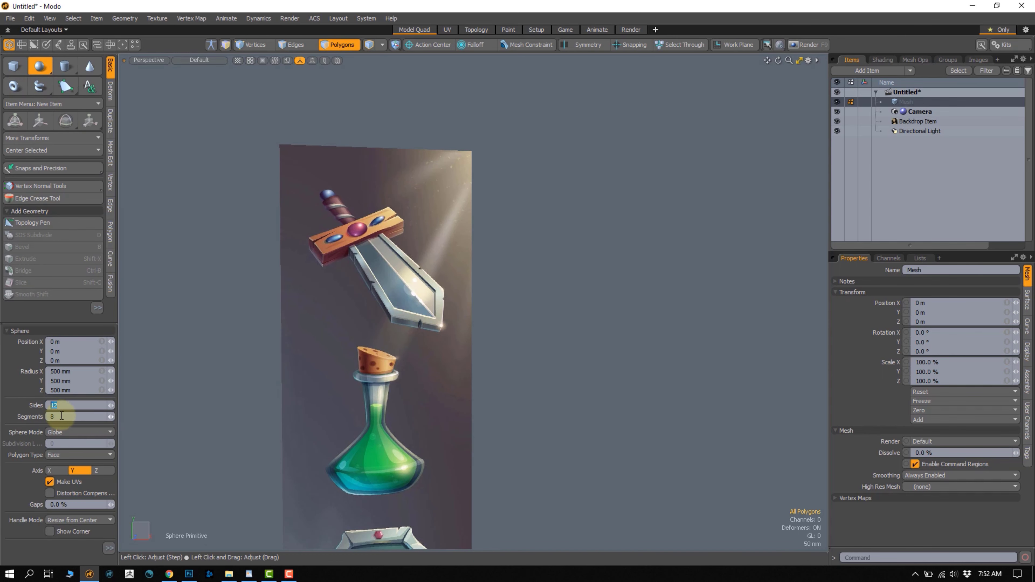
alt+shift+drag(392, 328, 351, 298)
key(Return)
ctrl+alt+drag(468, 314, 451, 296)
key(ctrl+3)
click(500, 315)
alt+shift+drag(126, 224, 158, 222)
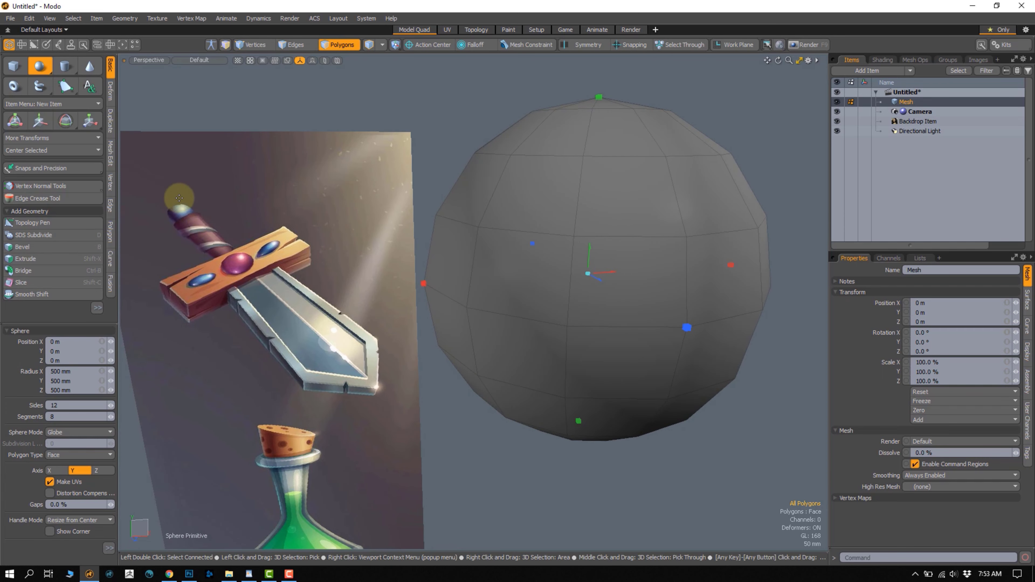
Set the sphere to 10 sides and 6 segments and finish the primitive
alt+shift+drag(409, 302, 364, 304)
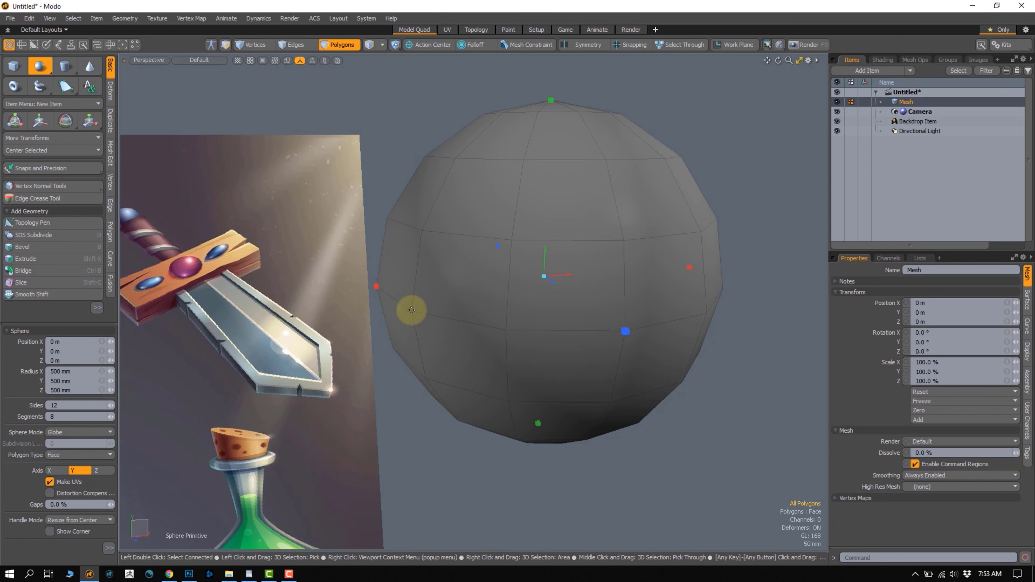
alt+drag(394, 341, 402, 323)
alt+drag(274, 303, 268, 308)
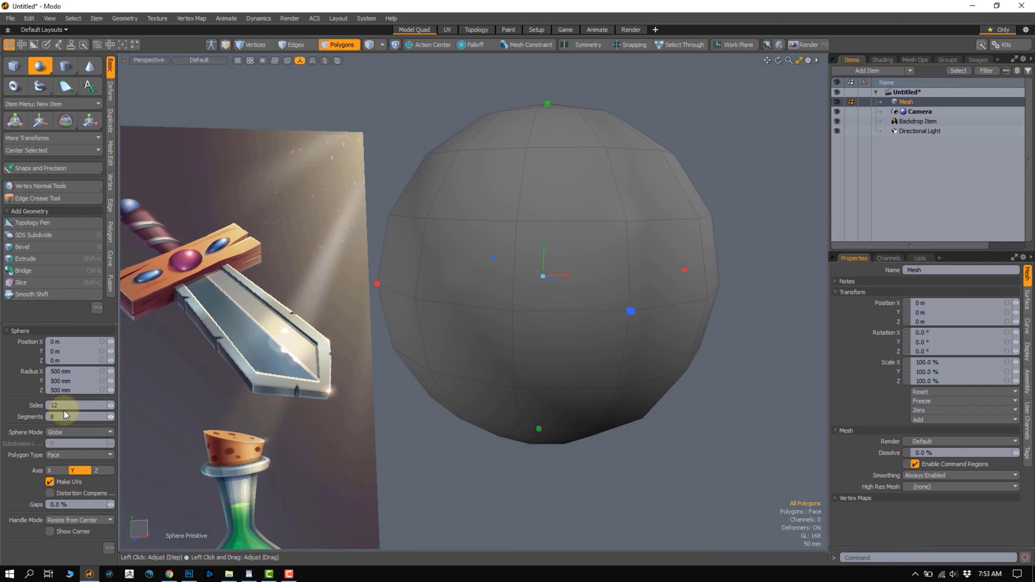
key(Return)
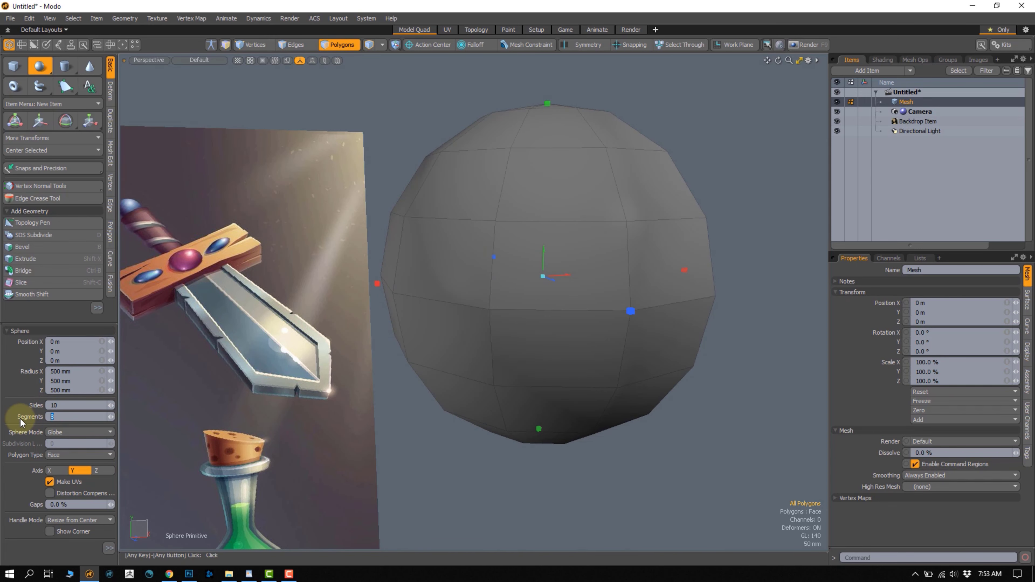
key(Return)
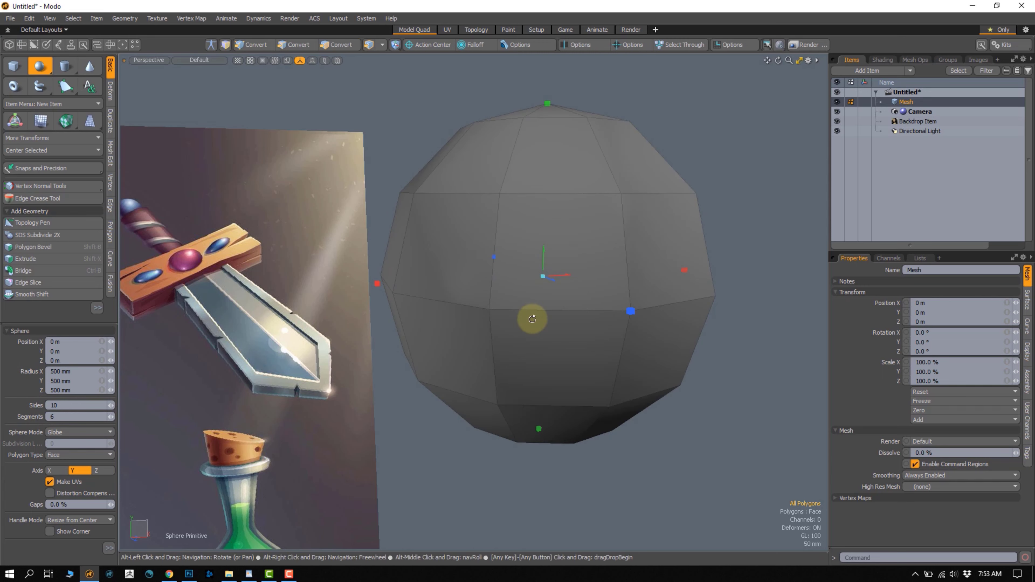
alt+drag(531, 317, 487, 249)
key(space)
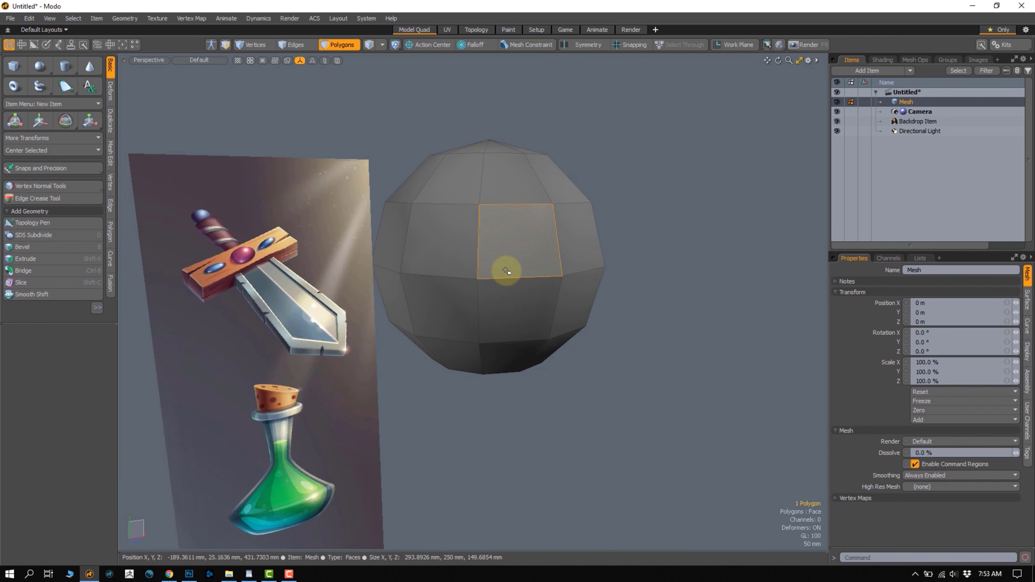
Scale the whole sphere uniformly to 6.5% and move it downward from the origin
double_click(485, 250)
key(y)
drag(487, 260, 391, 337)
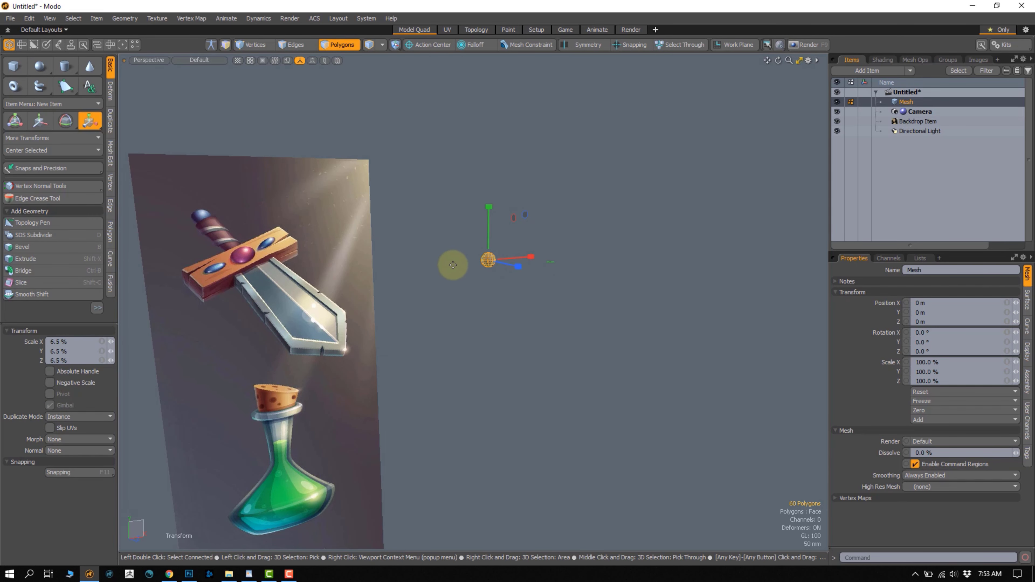
key(w)
drag(490, 239, 451, 301)
key(q)
click(449, 305)
scroll(451, 301, down, 2)
Create a 1 m cube at the origin and move it along positive X, well clear of the sphere
click(13, 66)
double_click(529, 227)
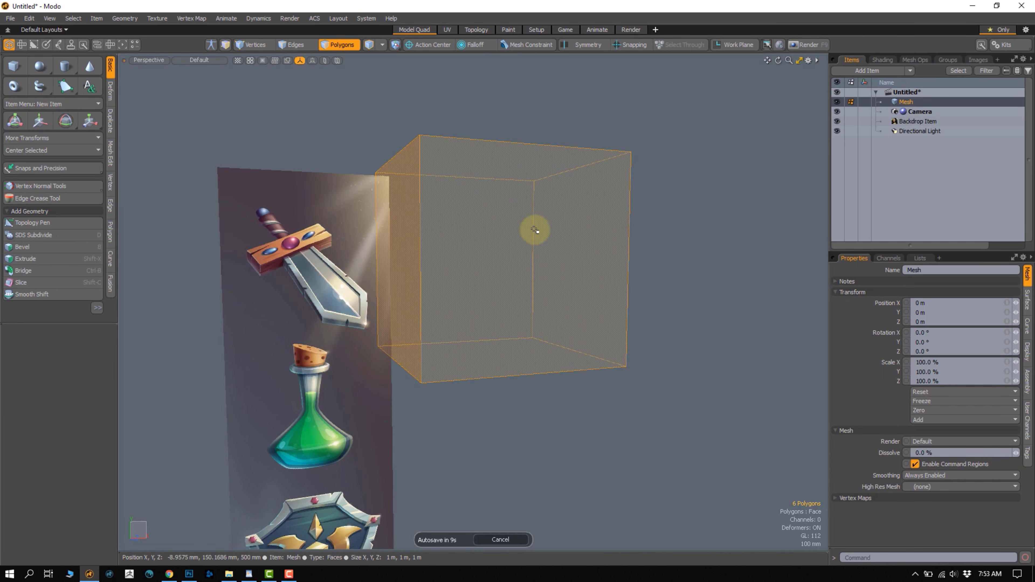
key(w)
drag(533, 269, 770, 226)
alt+drag(700, 235, 583, 268)
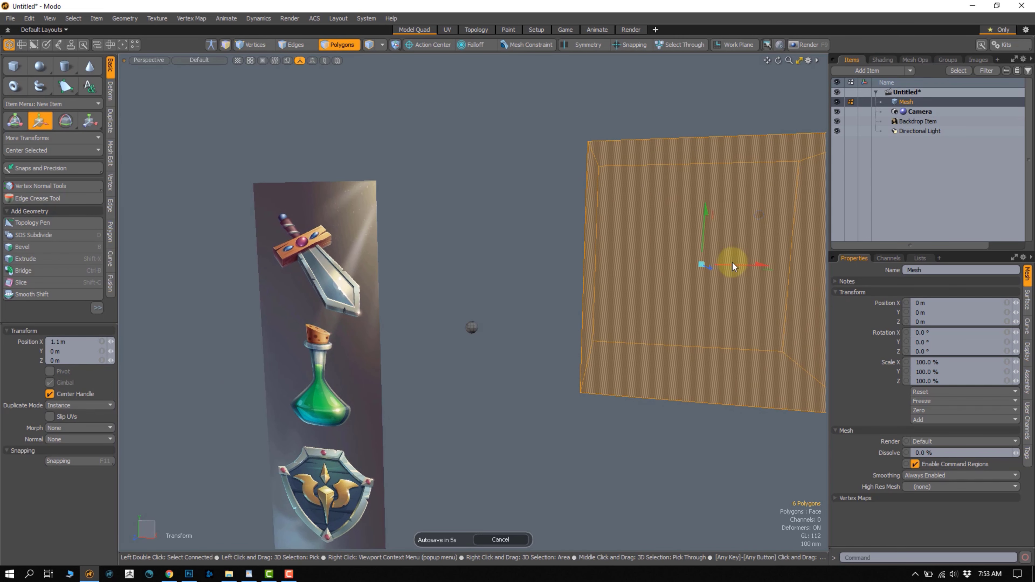
drag(733, 264, 770, 264)
alt+drag(623, 275, 589, 273)
key(q)
click(568, 276)
alt+drag(657, 285, 566, 273)
alt+drag(522, 245, 477, 274)
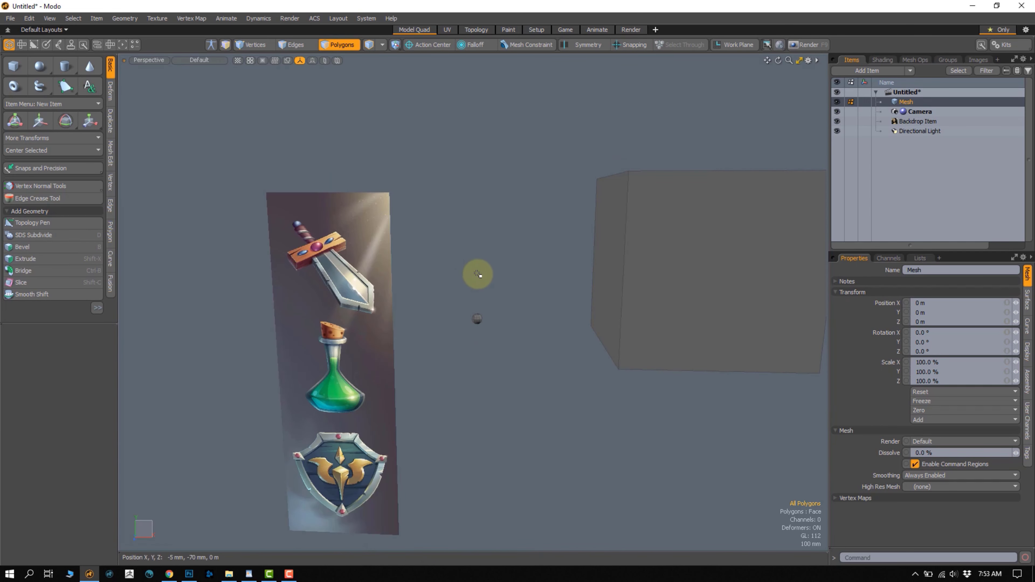
right_drag(505, 287, 524, 319)
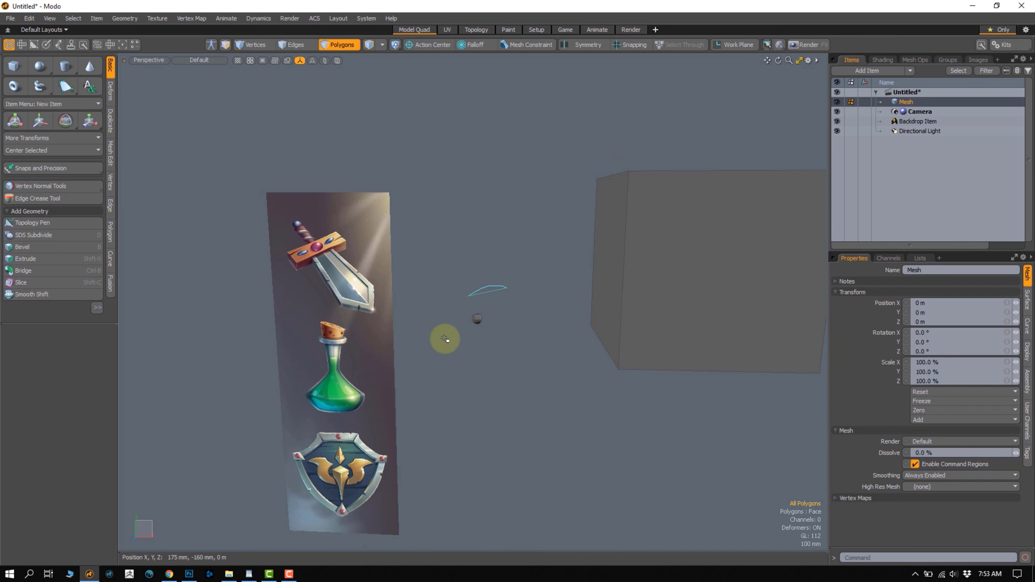
mouse_move(492, 270)
alt+mouse_down()
mouse_move(485, 405)
mouse_move(460, 322)
mouse_move(579, 325)
mouse_move(503, 324)
mouse_move(492, 279)
alt+mouse_up()
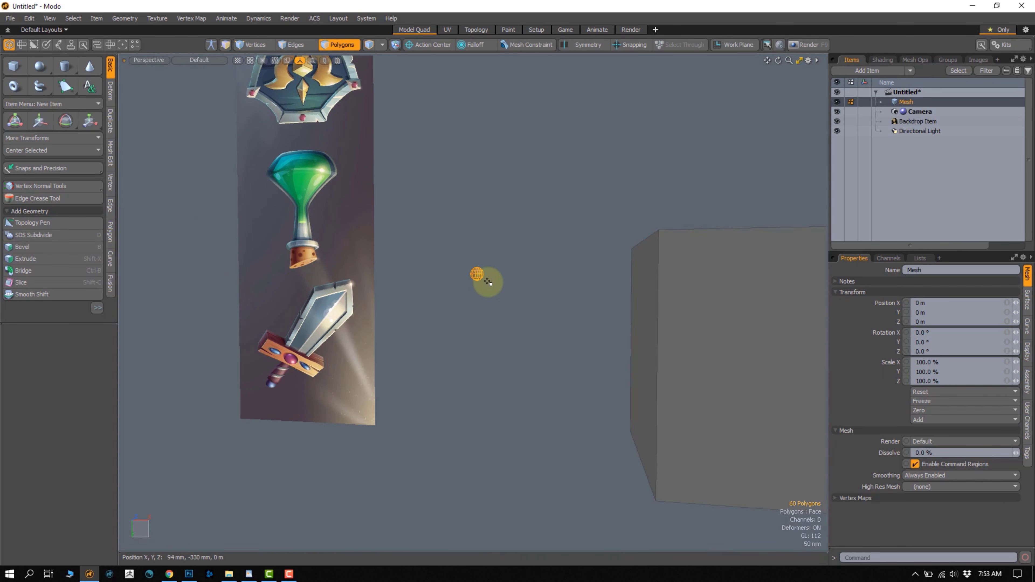
click(469, 335)
alt+drag(469, 335, 463, 289)
key(space)
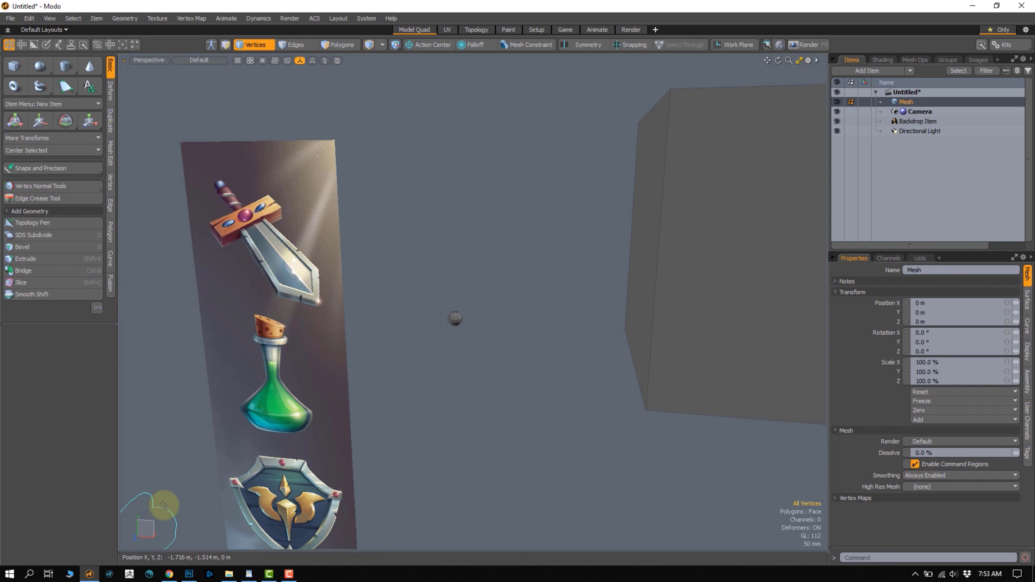
alt+drag(446, 219, 379, 370)
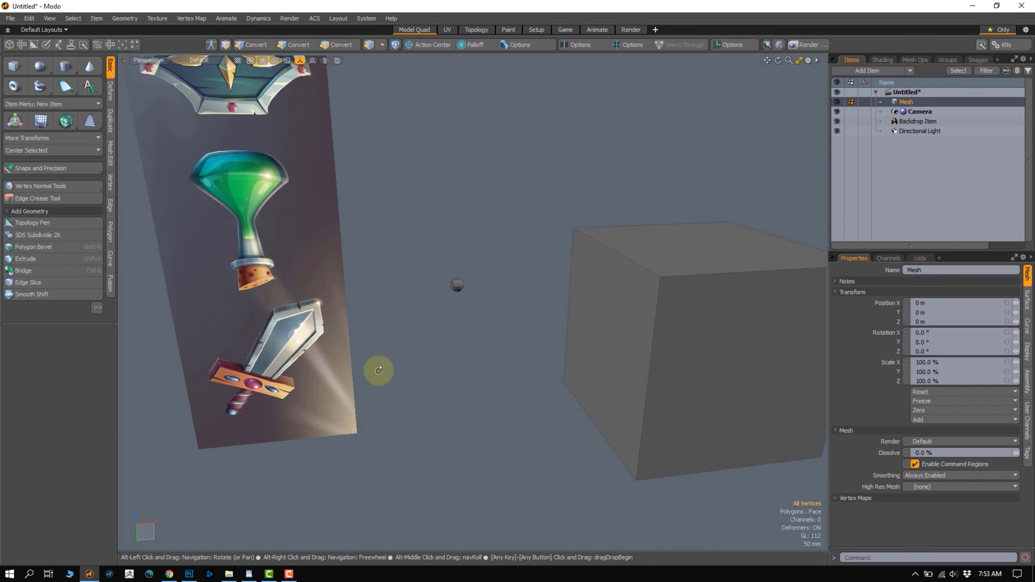
alt+drag(456, 407, 489, 310)
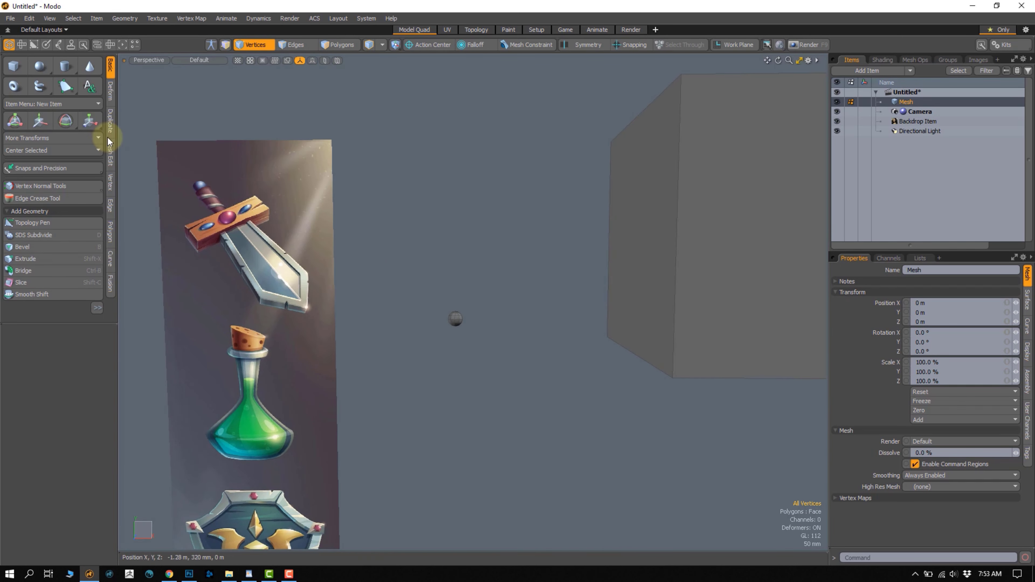
Create a cylinder along Y at the origin with a 500 mm radius in X and Z and 750 mm in Y
click(66, 66)
click(463, 231)
alt+drag(469, 226, 450, 249)
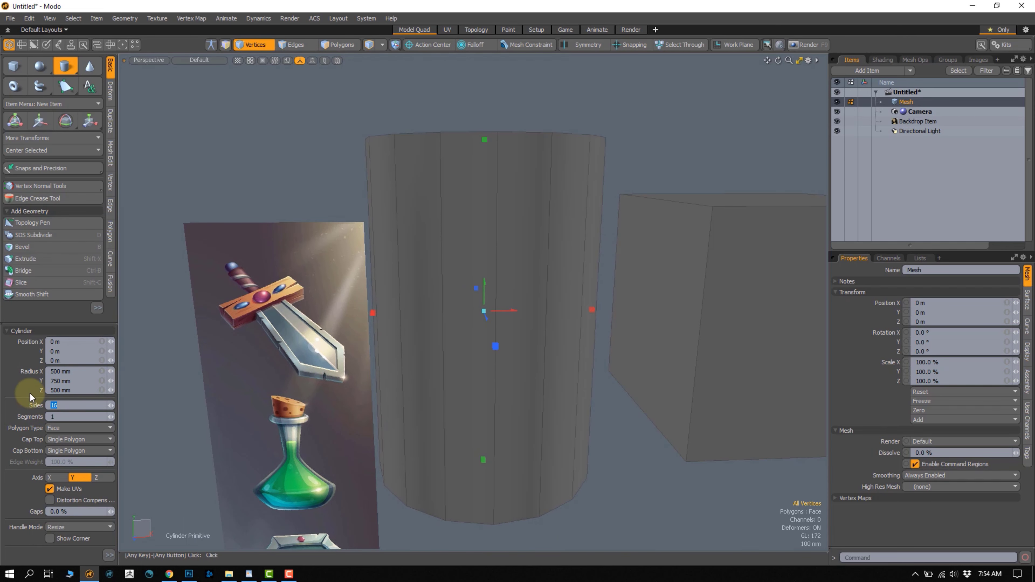
Try the cylinder with 8 sides
text(8)
key(Return)
alt+drag(411, 280, 143, 360)
Set the cylinder's number of sides to 10
click(60, 403)
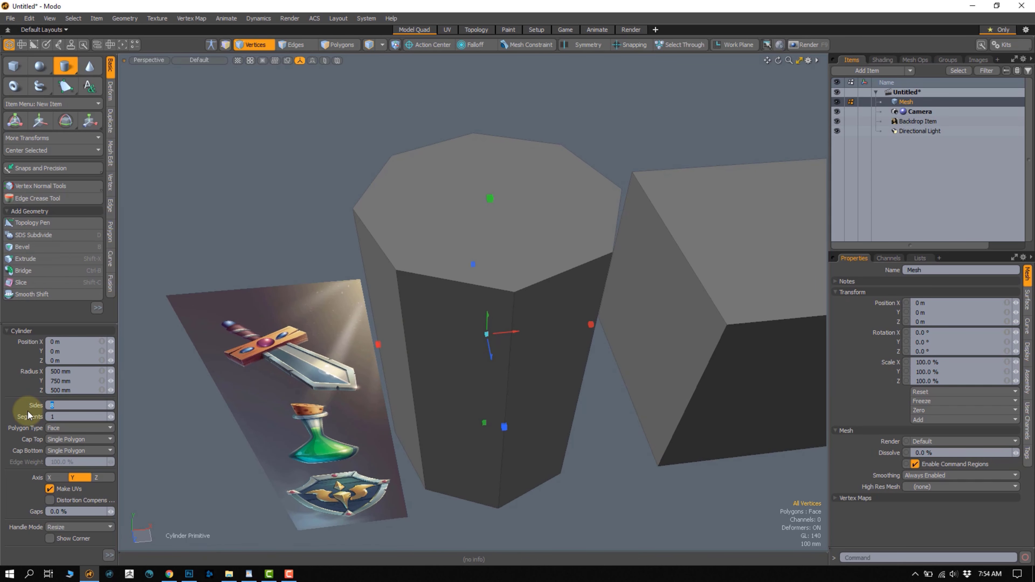
text(10)
key(Return)
alt+drag(398, 224, 400, 381)
Scale the whole cylinder down to about 135 mm tall and 90 mm across, placed just above the small sphere
key(3)
double_click(440, 296)
key(y)
alt+shift+drag(471, 300, 444, 299)
key(w)
key(r)
ctrl+alt+drag(445, 299, 397, 283)
Examine the wrapped handle and pommel of the sword in the reference image
alt+shift+drag(228, 240, 388, 273)
ctrl+alt+drag(245, 221, 307, 204)
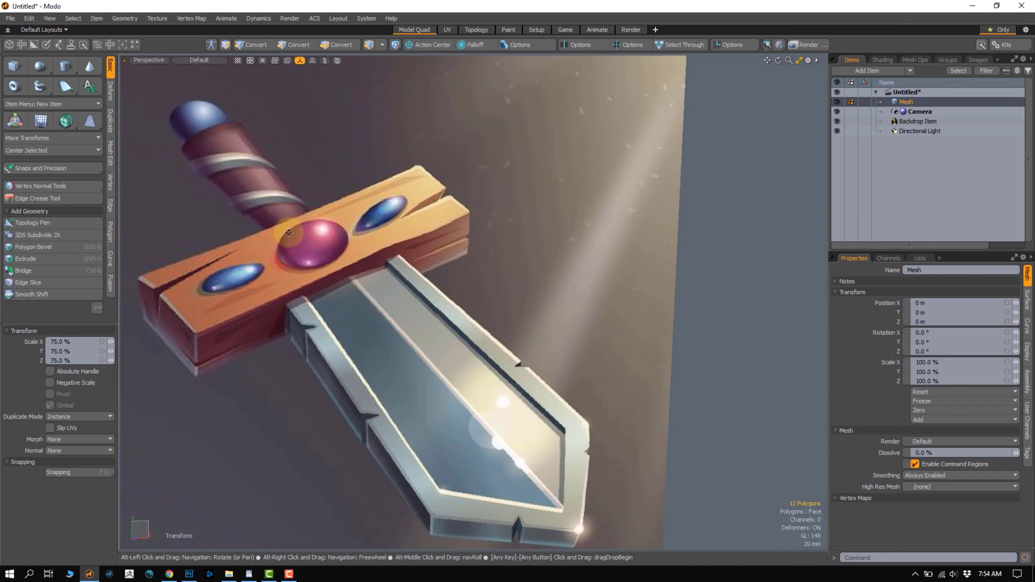
alt+shift+drag(199, 224, 257, 275)
key(space)
click(268, 279)
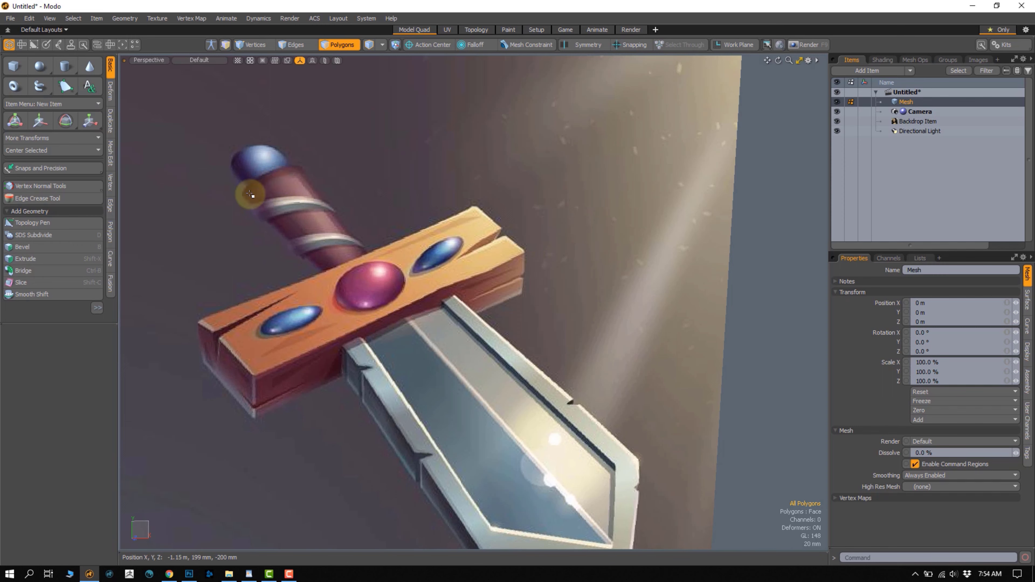
mouse_move(249, 196)
right_down()
mouse_move(233, 207)
mouse_move(303, 164)
mouse_move(350, 251)
mouse_move(255, 206)
mouse_move(273, 192)
mouse_move(345, 249)
mouse_move(267, 203)
right_up()
scroll(338, 186, down, 4)
Move the whole cylinder down until it meets the small pommel sphere
alt+shift+drag(421, 240, 196, 111)
alt+shift+drag(498, 252, 341, 202)
alt+drag(506, 275, 509, 279)
double_click(508, 279)
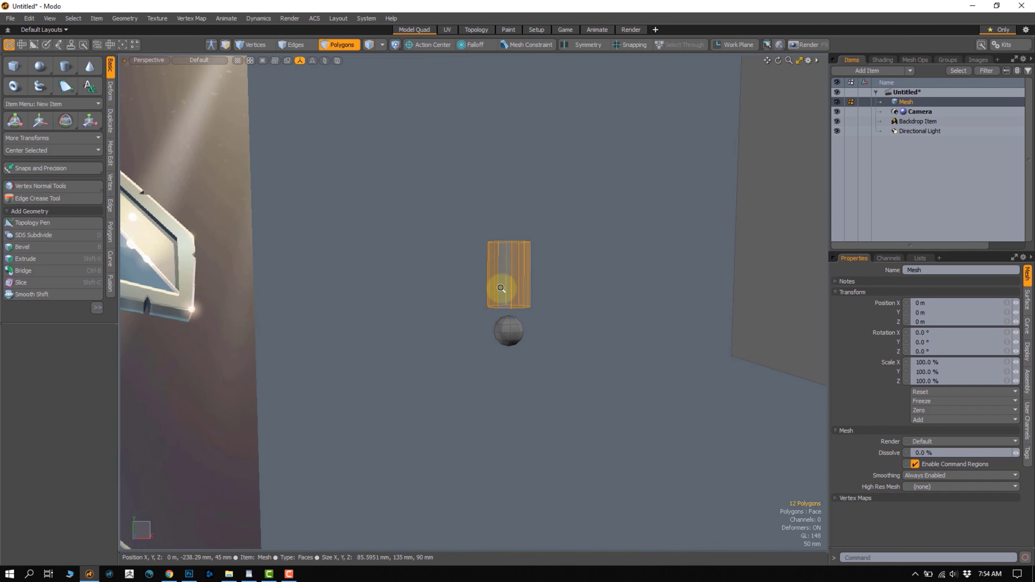
scroll(510, 278, down, 4)
scroll(514, 272, up, 3)
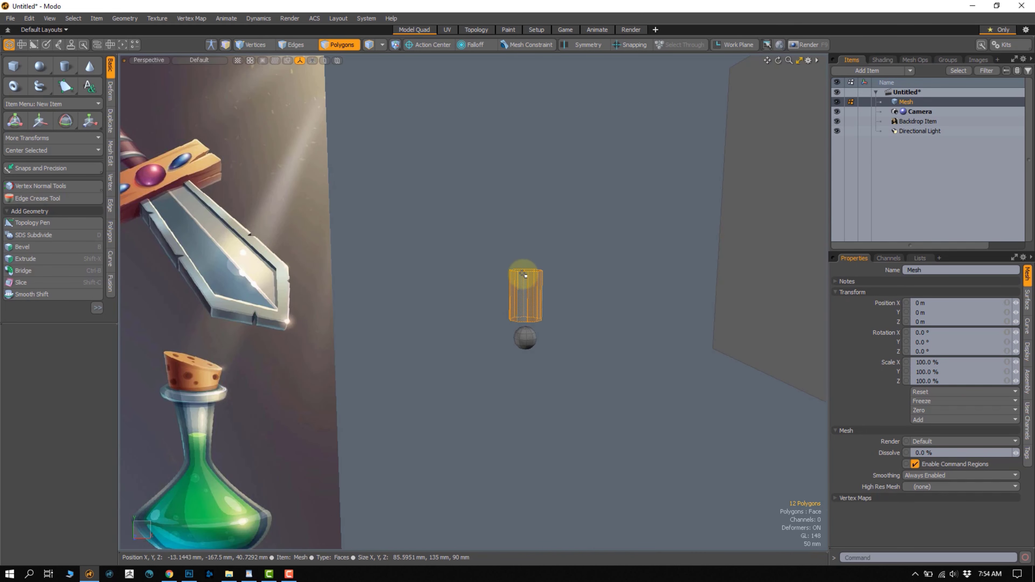
alt+drag(524, 298, 523, 284)
key(w)
drag(525, 247, 525, 253)
key(q)
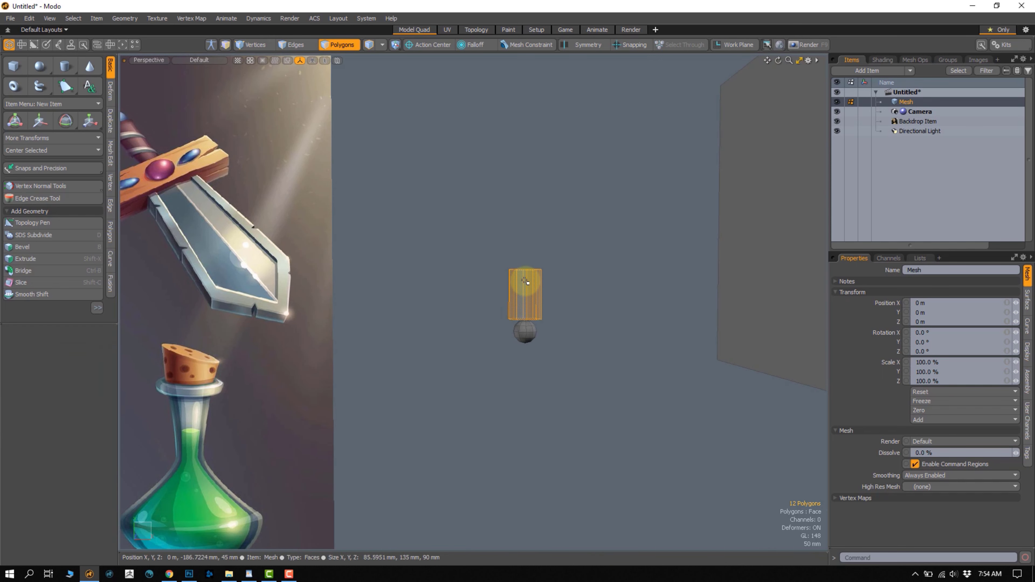
Scale the whole pommel sphere uniformly to 155 %
key(r)
alt+shift+drag(529, 315, 569, 272)
key(q)
double_click(509, 314)
key(r)
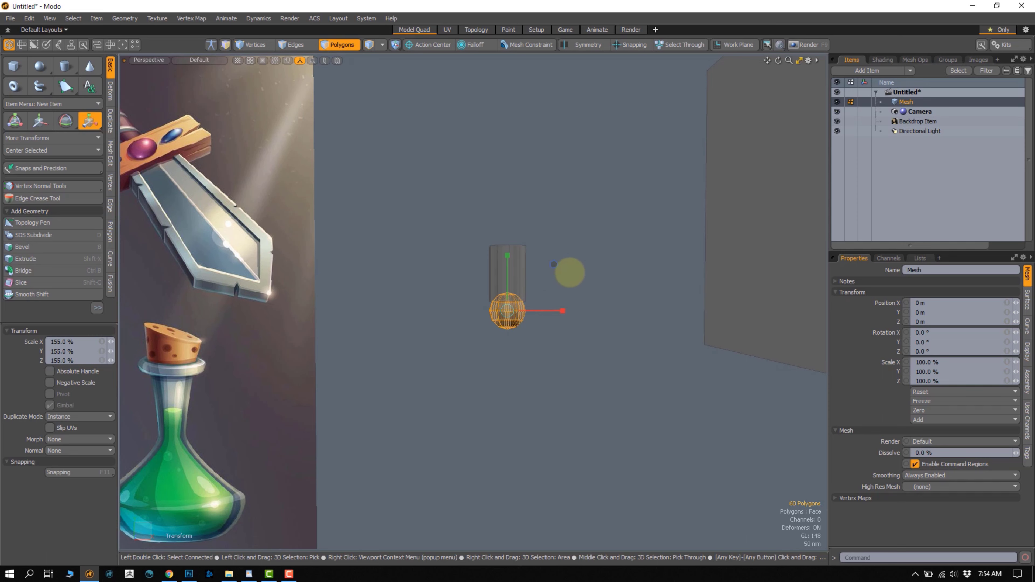
Enlarge the handle cylinder to about 95 mm by 100 mm across and adjust its placement against the pommel sphere
key(w)
alt+drag(519, 315, 422, 250)
scroll(497, 298, up, 4)
key(r)
alt+shift+drag(422, 251, 503, 284)
alt+shift+drag(428, 248, 383, 233)
ctrl+alt+drag(432, 261, 531, 306)
key(space)
key(w)
drag(517, 277, 487, 287)
key(space)
Select the handle cylinder's bottom face where it meets the pommel
click(500, 228)
key(2)
double_click(478, 215)
scroll(452, 257, down, 3)
click(442, 252)
key(3)
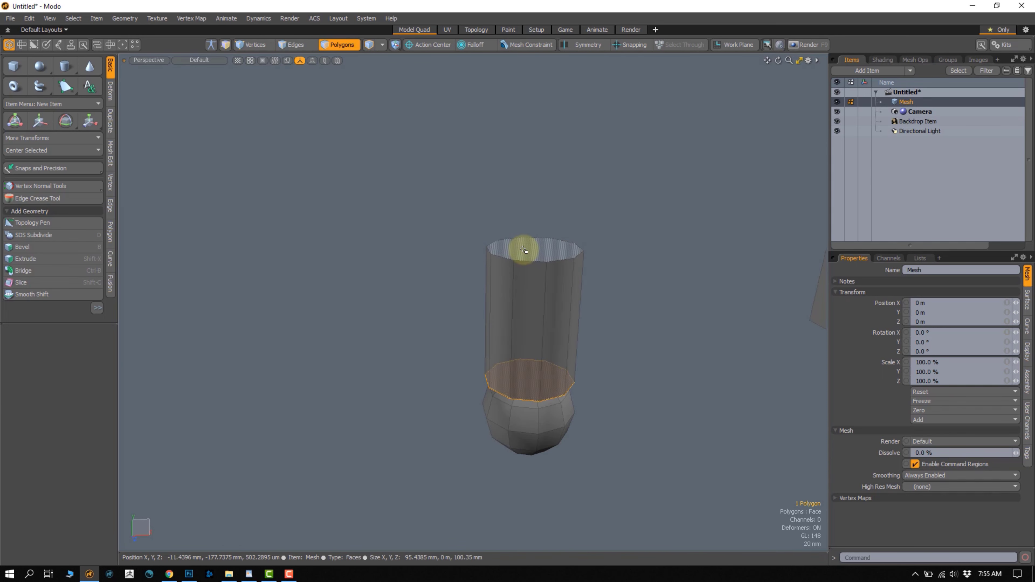
Raise the cylinder's top face in the front view to lengthen the handle to about 215 mm
click(526, 248)
scroll(505, 265, down, 5)
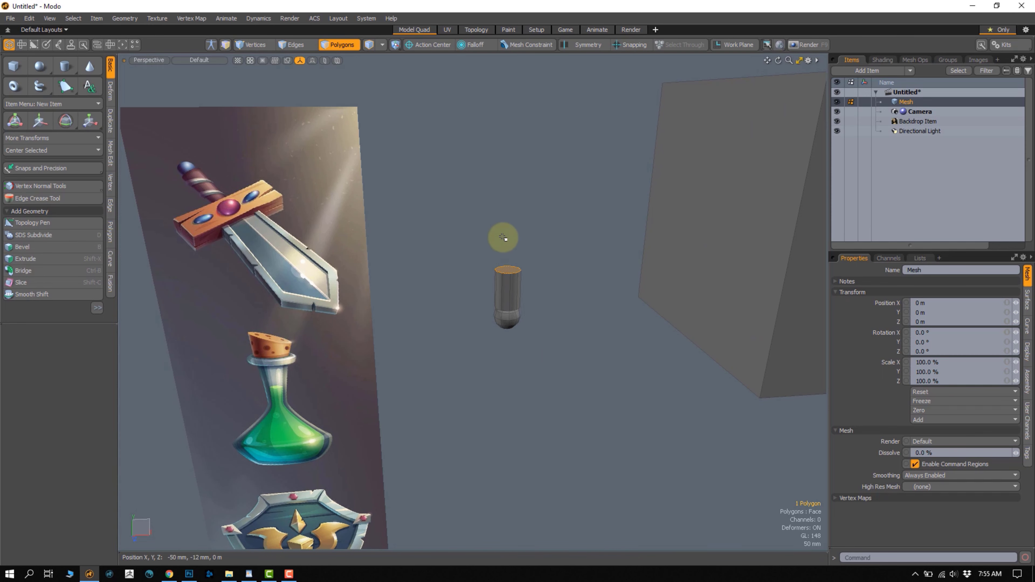
ctrl+alt+drag(494, 276, 438, 210)
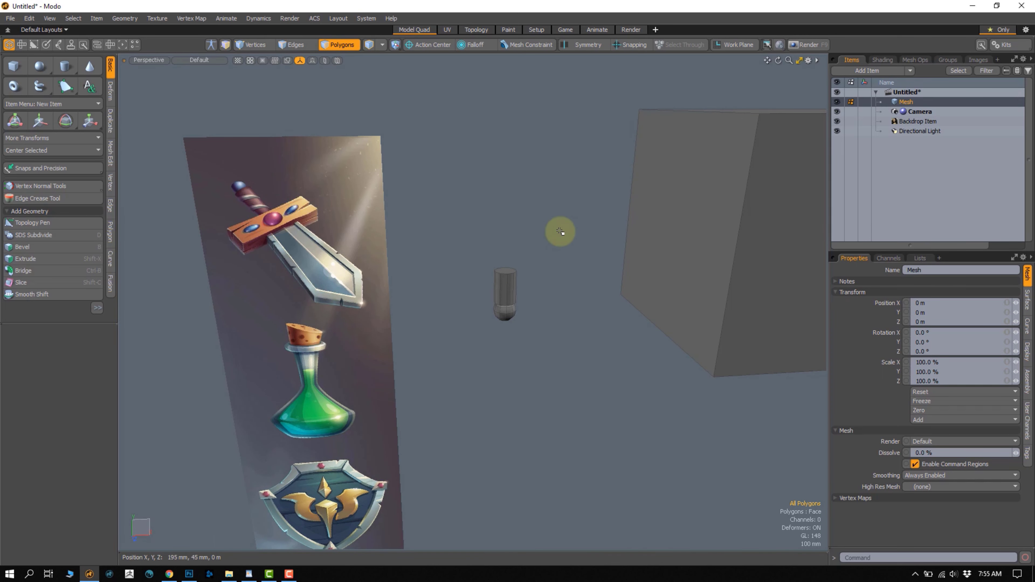
scroll(512, 315, up, 2)
alt+drag(504, 287, 499, 266)
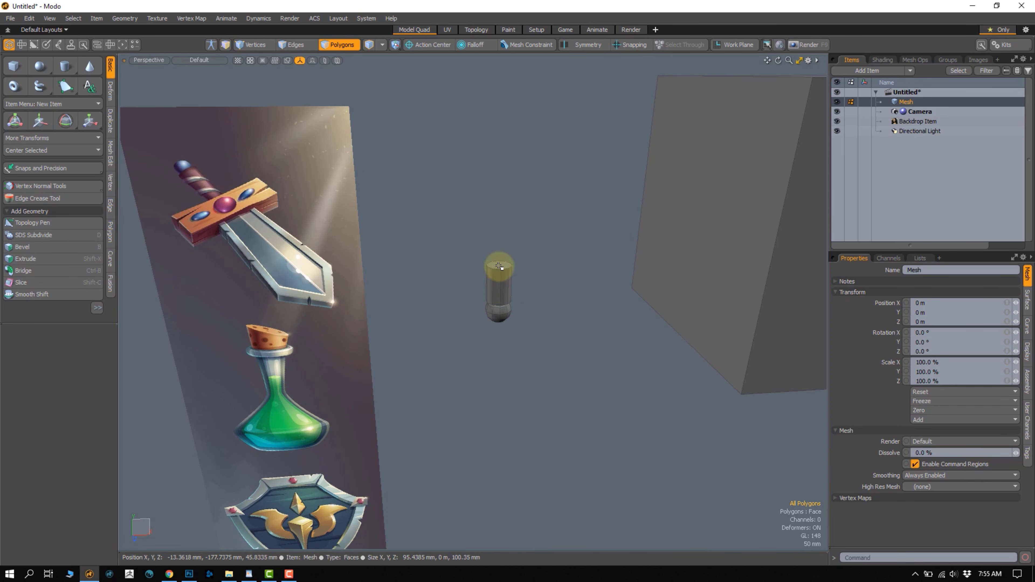
key(w)
key(KP_1)
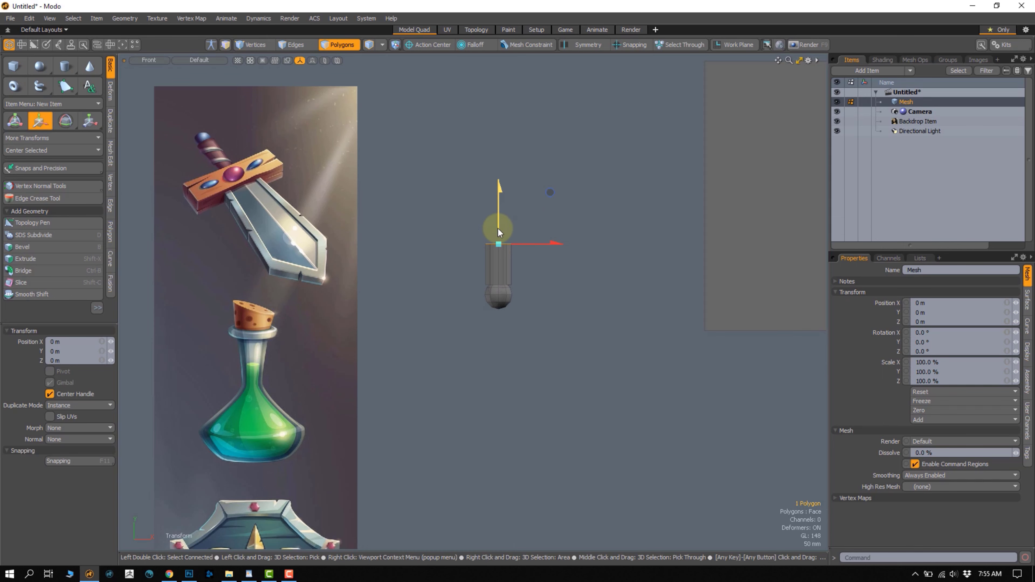
Taper the handle by scaling its top face uniformly to 84 %
key(r)
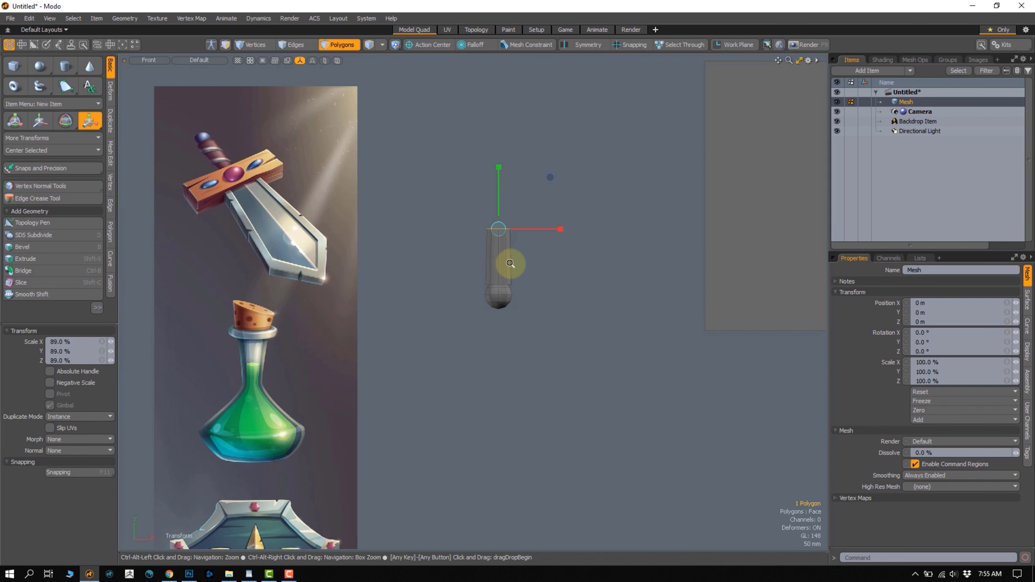
ctrl+alt+drag(510, 263, 492, 255)
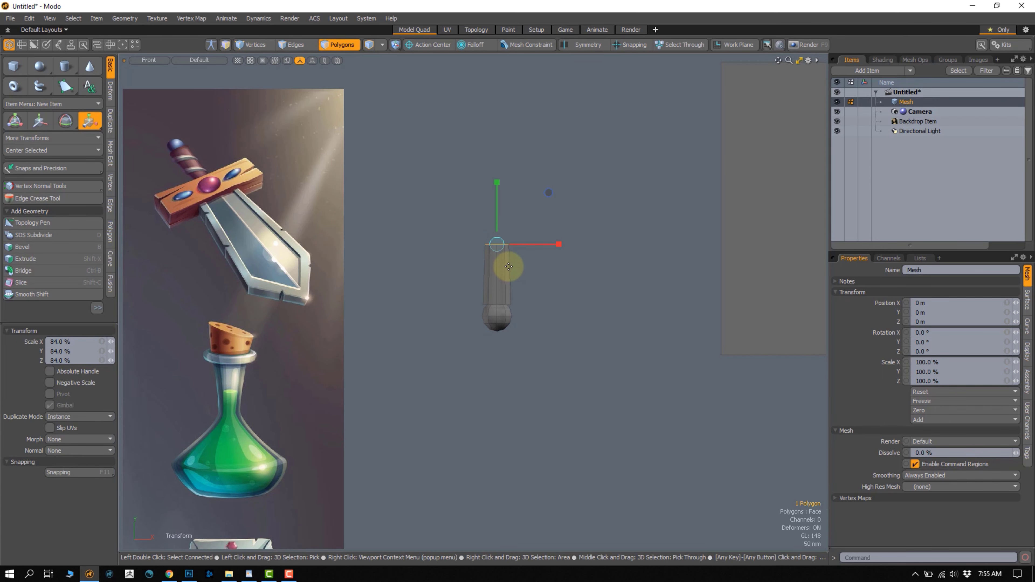
ctrl+alt+drag(467, 327, 510, 348)
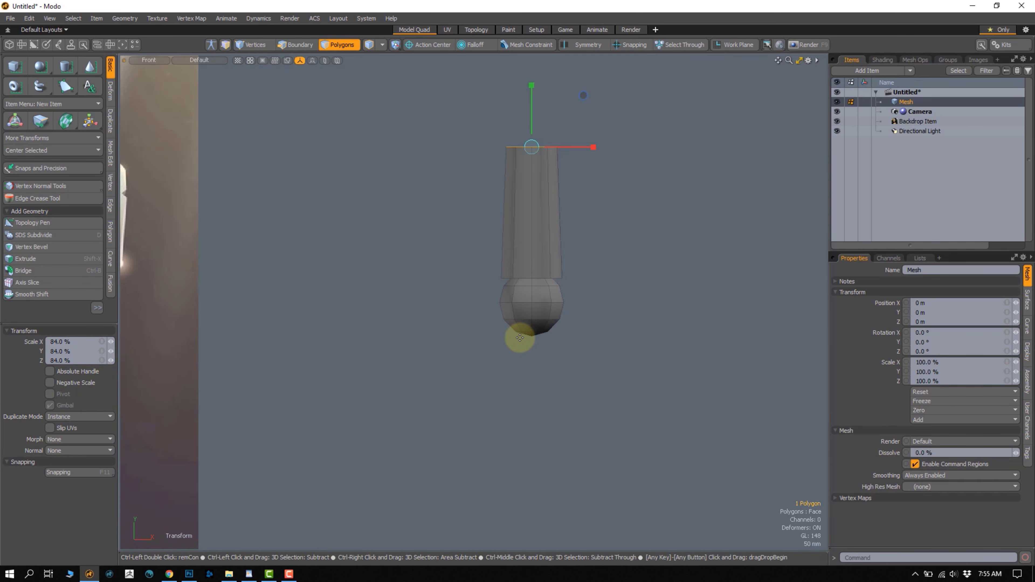
alt+drag(534, 303, 558, 304)
alt+drag(559, 307, 500, 329)
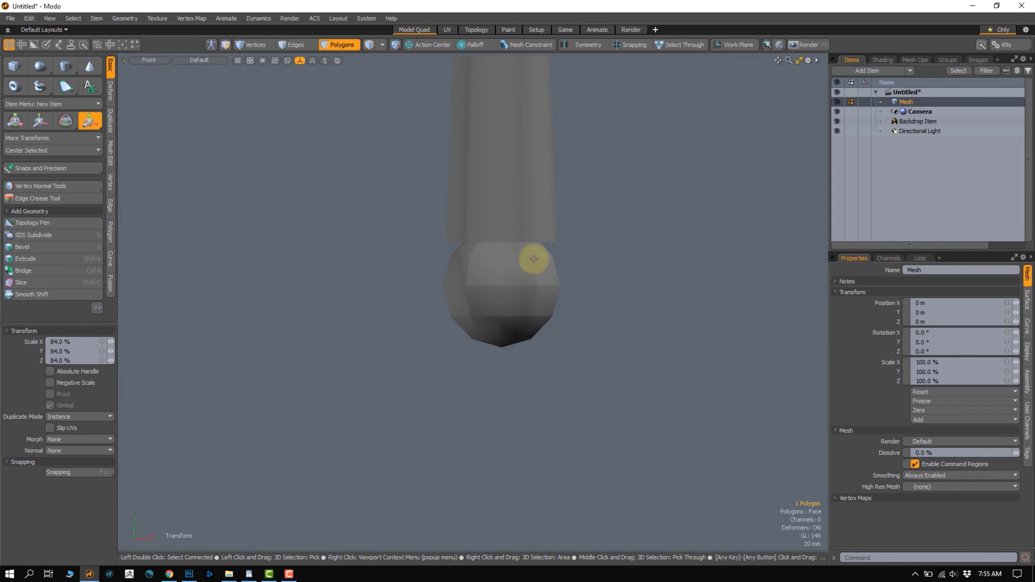
alt+drag(525, 292, 524, 333)
Select all handle and pommel polygons and assign them a material named Default with the preset color and smoothing on
click(880, 60)
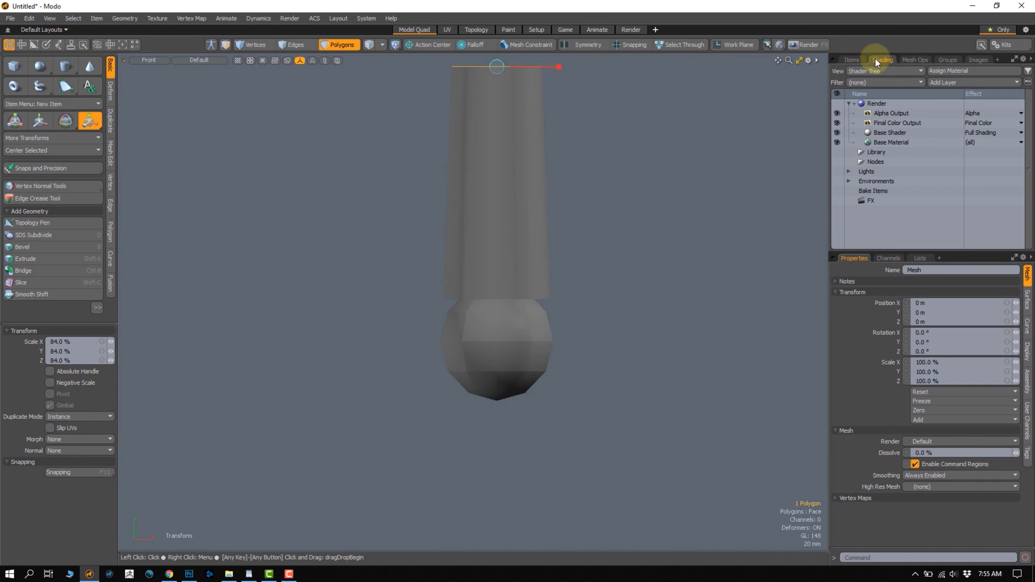
ctrl+alt+drag(609, 304, 606, 246)
alt+drag(607, 246, 589, 319)
key(q)
mouse_move(625, 201)
middle_down()
mouse_move(519, 192)
mouse_move(636, 327)
middle_up()
key(m)
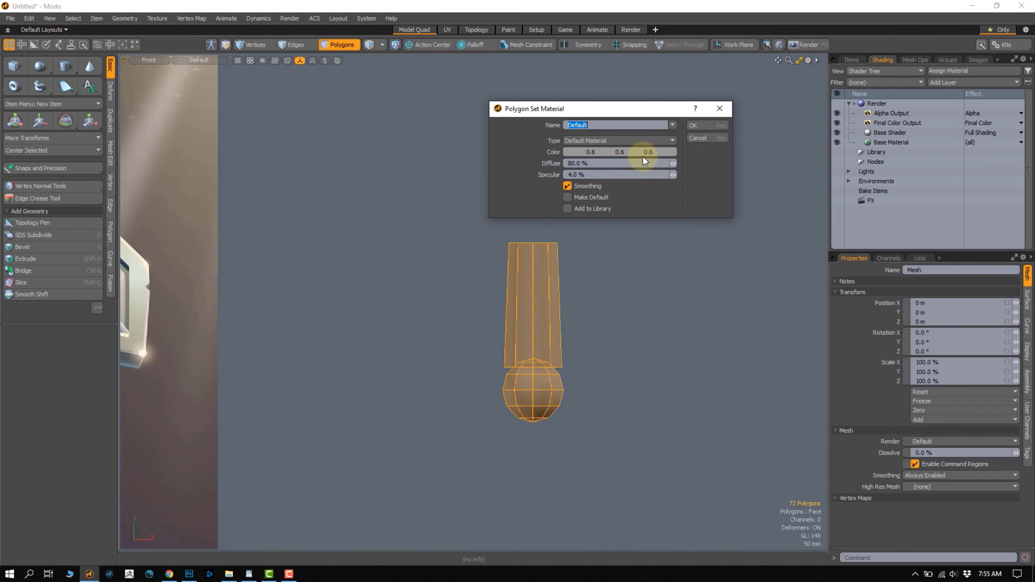
click(693, 126)
Set the Default material's smoothing angle to 80°
click(891, 152)
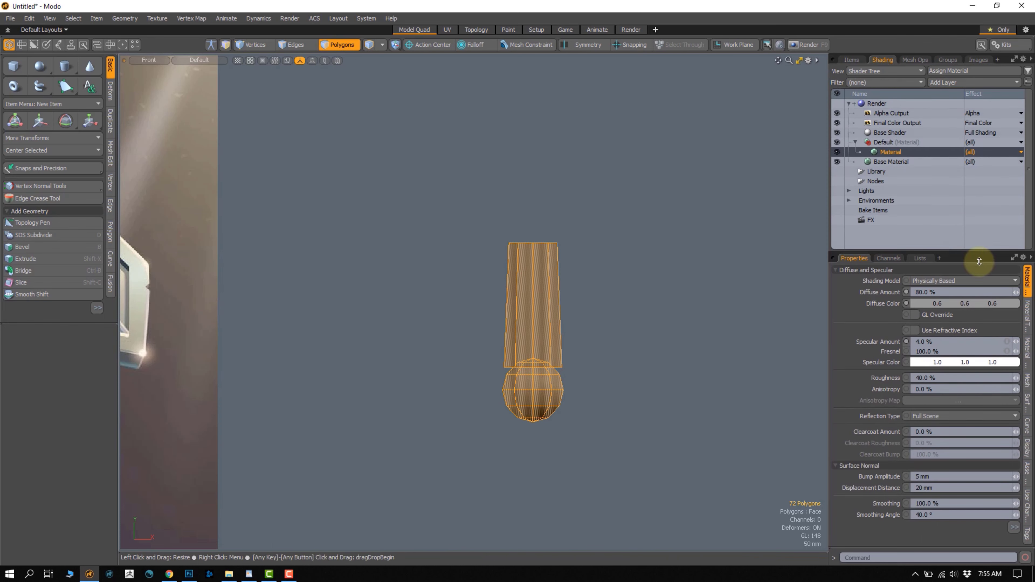
click(937, 514)
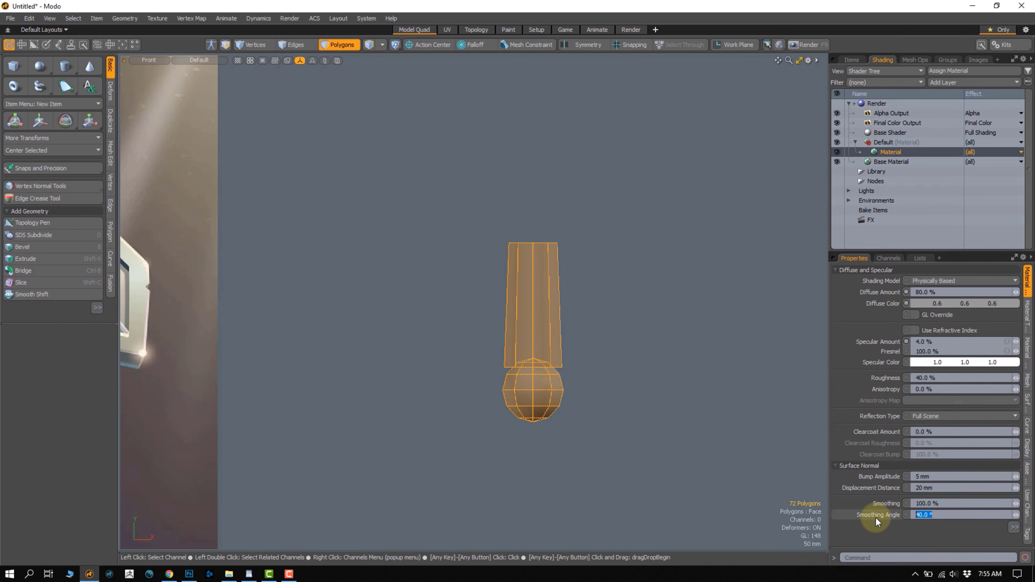
text(80)
key(Return)
key(1)
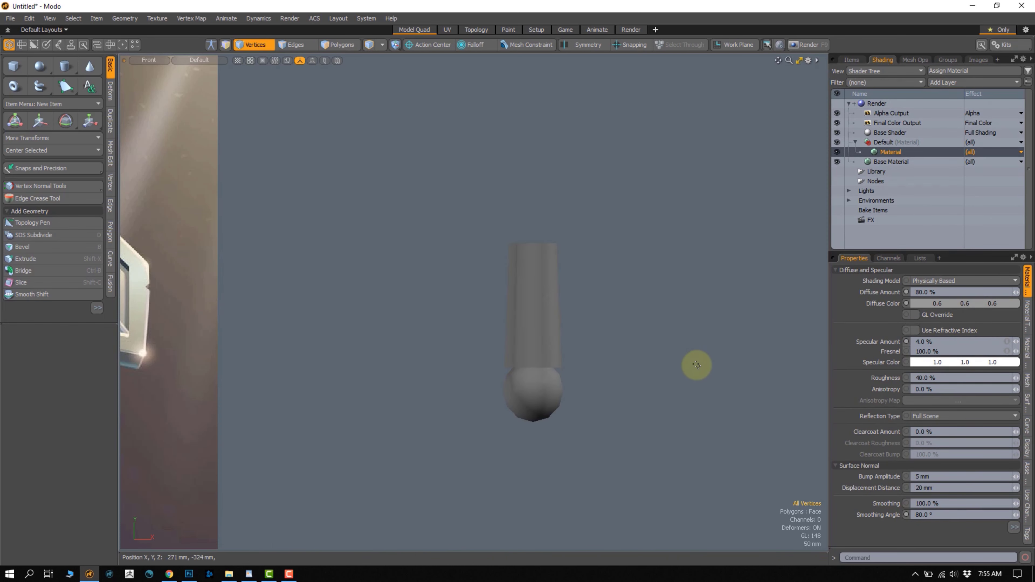
Examine the smoothed shading on the handle's top rim and at its joint with the pommel in perspective
alt+scroll(537, 387, up, 1)
key(ctrl+space)
click(569, 347)
alt+drag(567, 326, 511, 291)
alt+scroll(520, 308, up, 5)
alt+drag(522, 253, 510, 204)
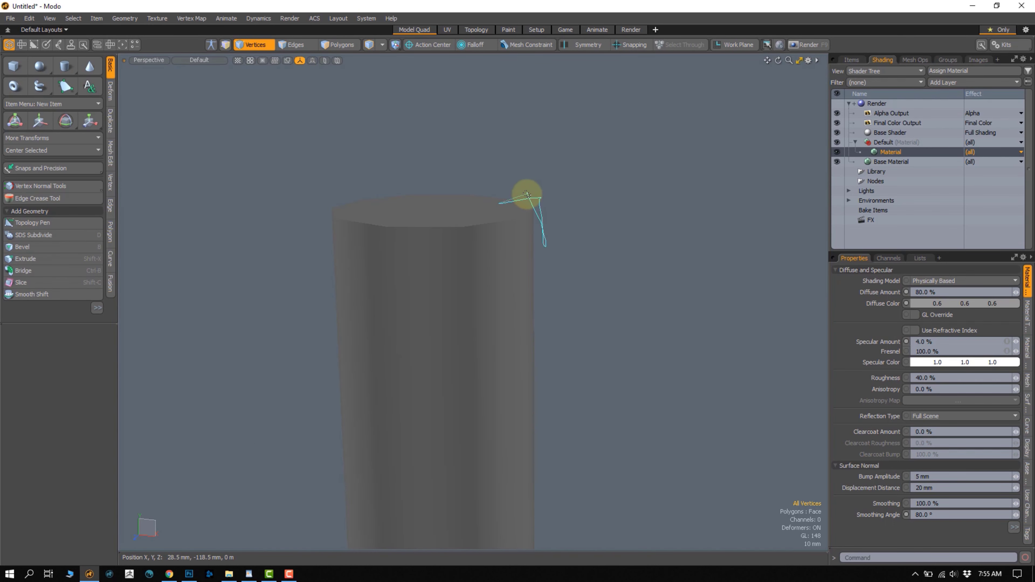
right_drag(543, 240, 543, 243)
mouse_move(541, 274)
alt+mouse_down()
mouse_move(547, 300)
mouse_move(533, 219)
mouse_move(513, 280)
mouse_move(517, 265)
mouse_move(519, 317)
alt+mouse_up()
alt+scroll(520, 297, down, 1)
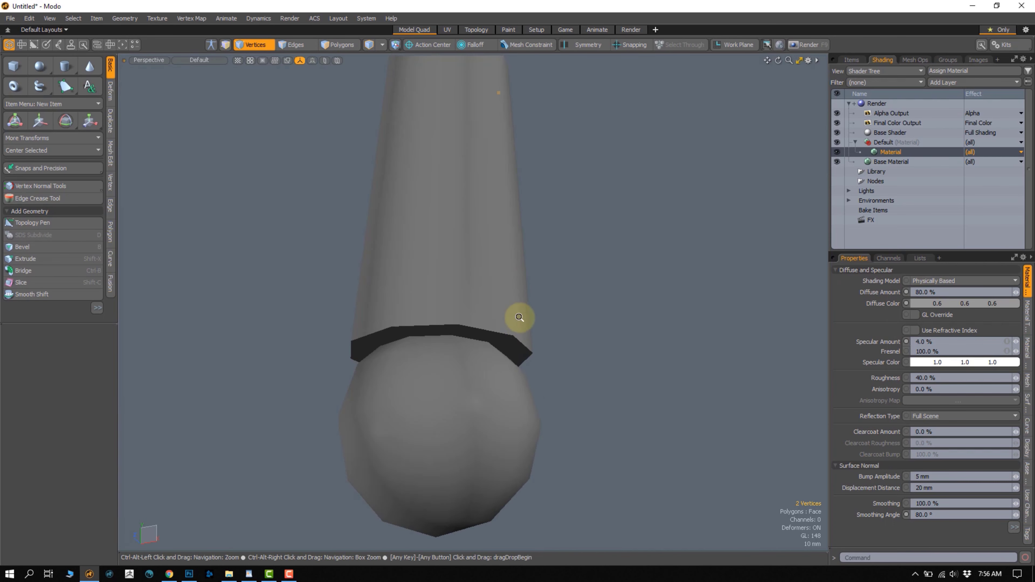
click(519, 369)
alt+drag(509, 356, 471, 245)
click(475, 207)
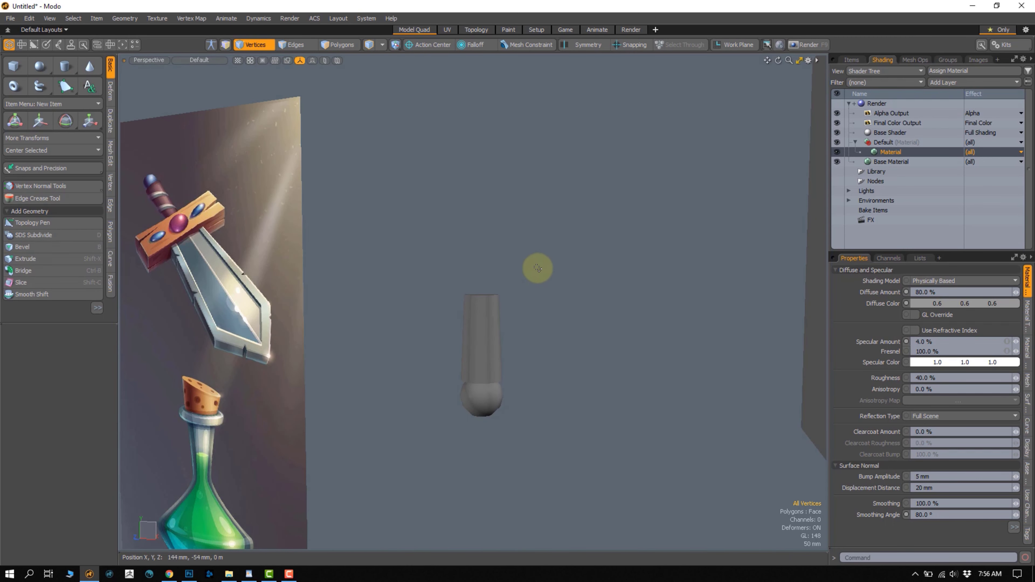
ctrl+alt+drag(479, 376, 483, 385)
alt+drag(482, 385, 491, 392)
mouse_move(464, 336)
ctrl+alt+mouse_down()
mouse_move(458, 286)
mouse_move(455, 307)
mouse_move(482, 281)
ctrl+alt+mouse_up()
right_drag(509, 264, 514, 287)
key(w)
alt+drag(477, 286, 467, 312)
key(q)
click(450, 296)
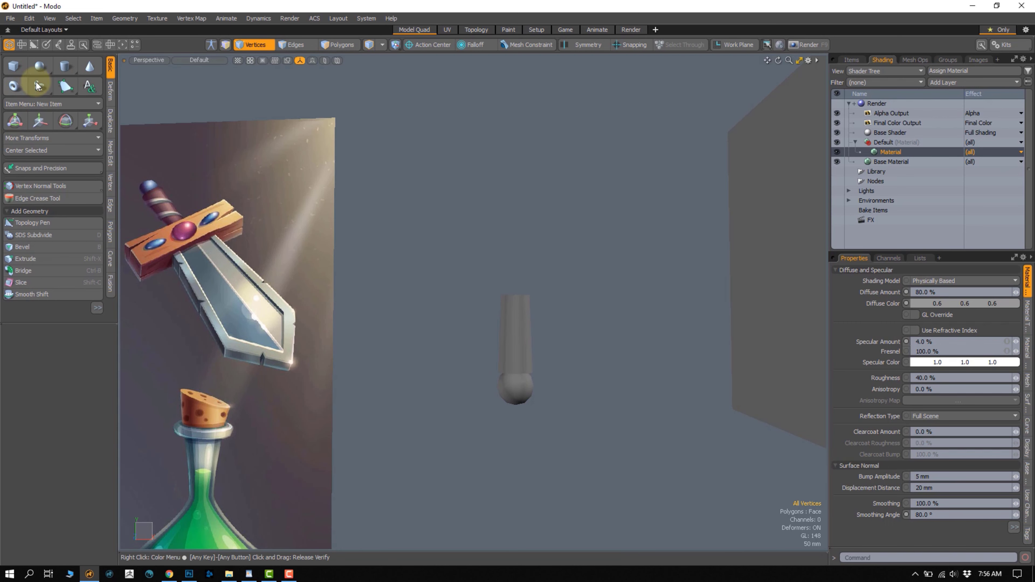
Add a cube primitive for the crossguard and scale the whole cube uniformly to 20.5 %
drag(529, 262, 509, 278)
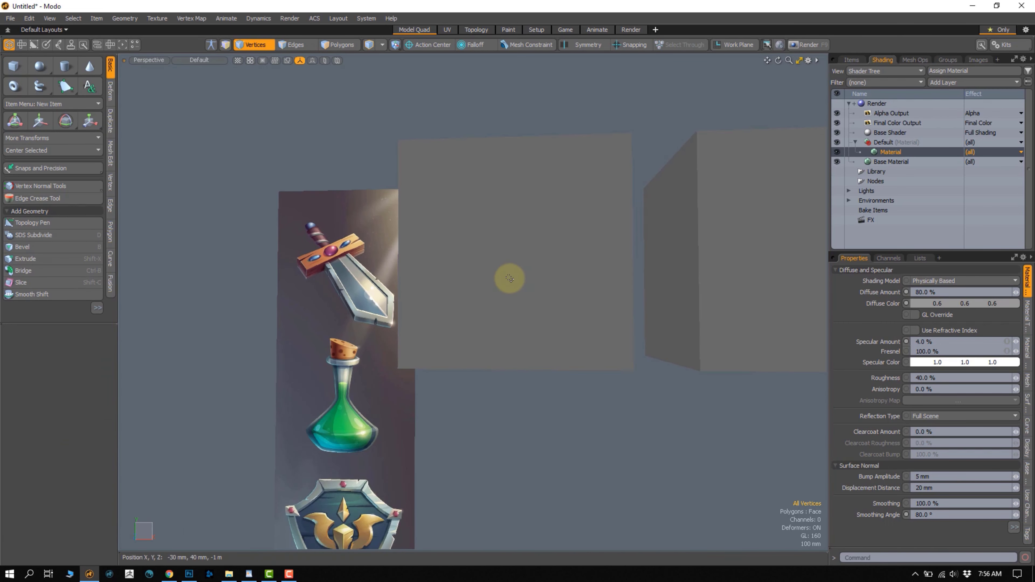
key(3)
double_click(507, 284)
key(ctrl+t)
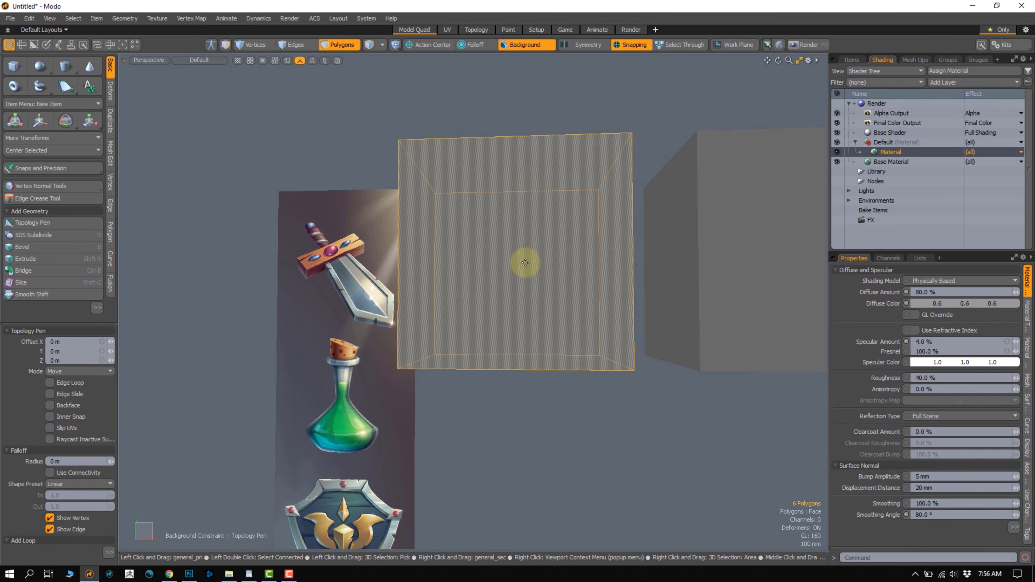
key(r)
drag(519, 265, 432, 343)
alt+drag(444, 320, 381, 361)
ctrl+alt+drag(381, 361, 490, 291)
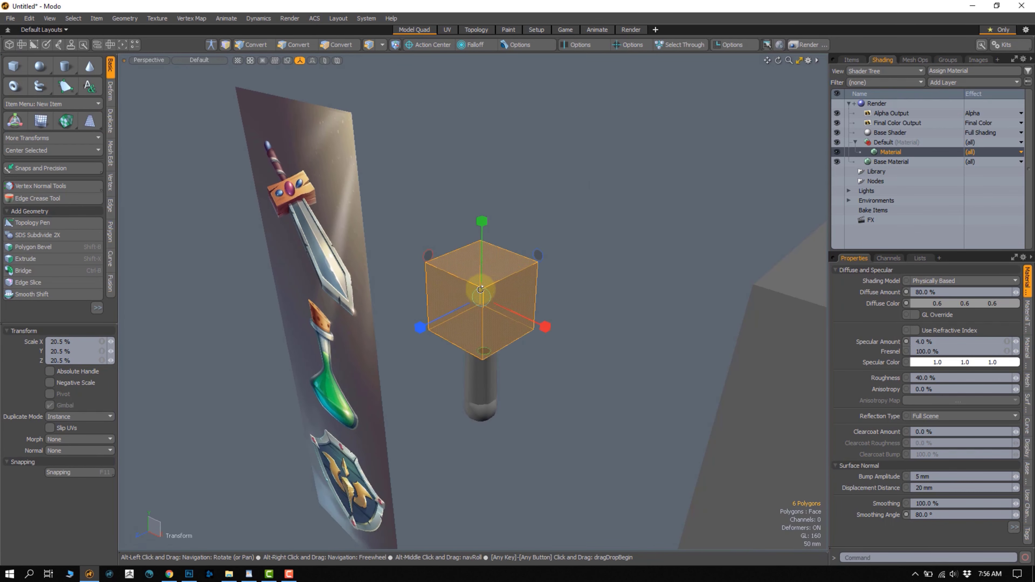
Scale the cube into a flat crossguard bar at 123.5 % in X, 29.5 % in Y and 53.5 % in Z
drag(480, 244, 480, 259)
key(ctrl+z)
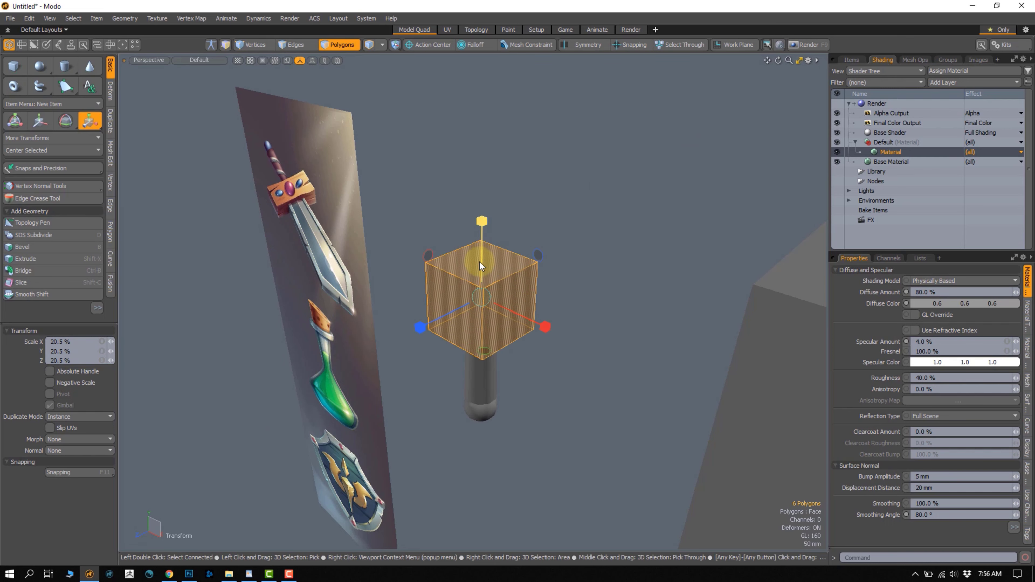
key(q)
key(r)
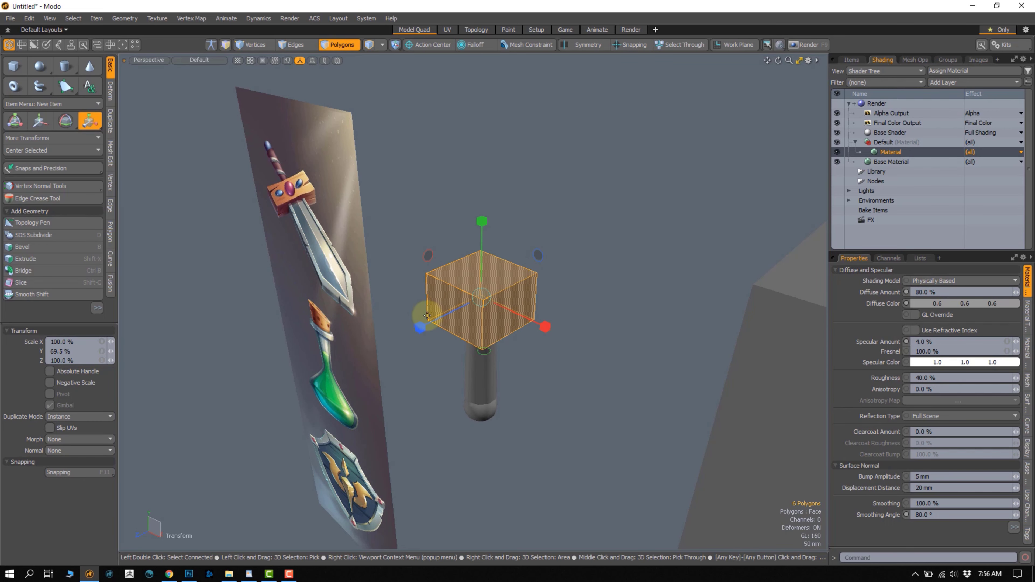
drag(431, 321, 567, 256)
drag(578, 209, 580, 235)
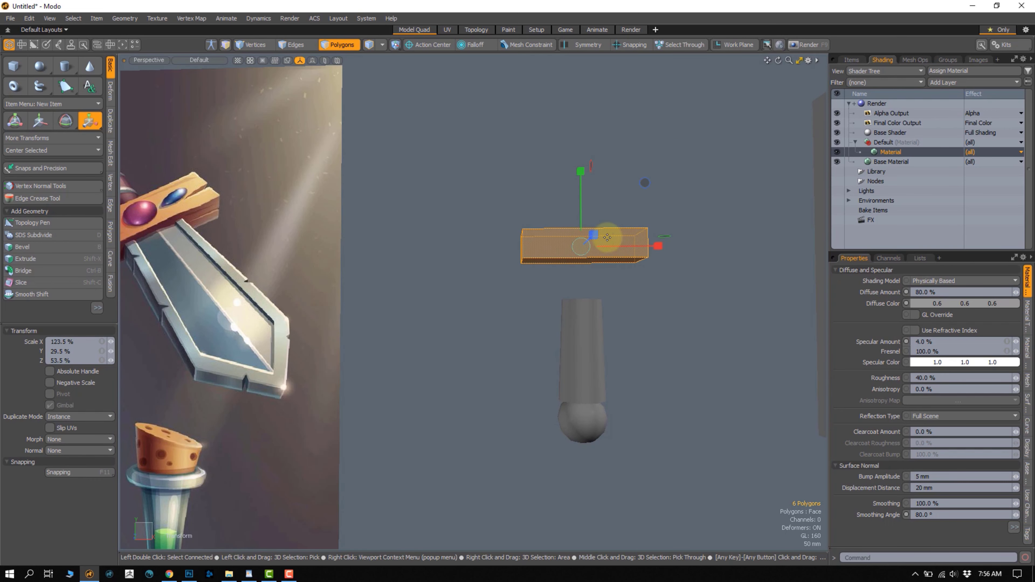
Move the crossguard bar down onto the top of the handle and adjust its depth to about 91 mm
key(w)
drag(583, 209, 582, 245)
key(shift+a)
alt+drag(597, 283, 649, 268)
key(r)
drag(502, 304, 763, 288)
Try to stretch the handle's top face to 146 % along Z
key(space)
click(525, 339)
key(r)
mouse_move(608, 273)
alt+mouse_down()
mouse_move(527, 328)
mouse_move(568, 317)
mouse_move(504, 359)
mouse_move(549, 277)
mouse_move(625, 276)
alt+mouse_up()
key(ctrl+z)
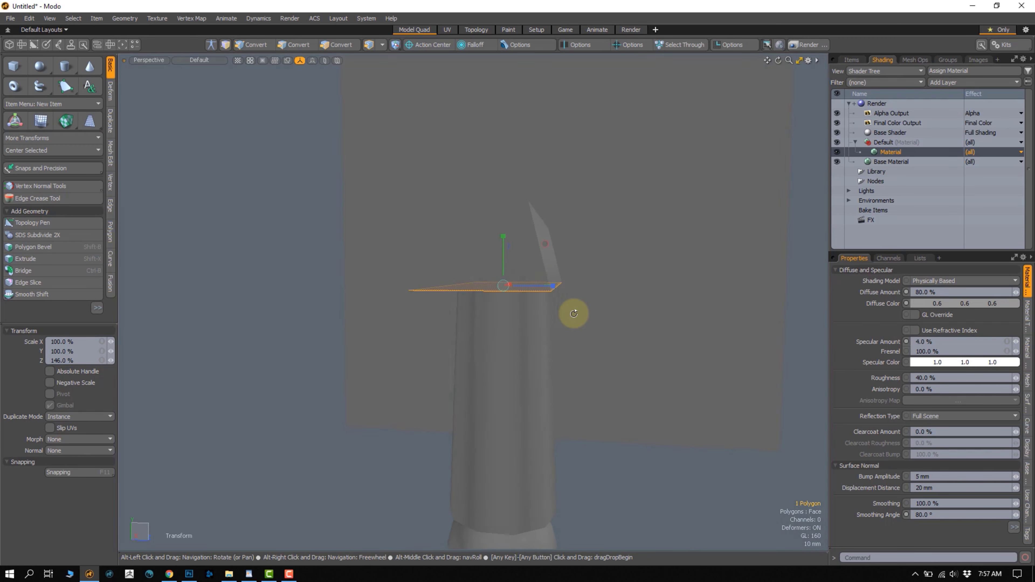
alt+drag(574, 313, 584, 253)
key(q)
double_click(513, 281)
key(r)
alt+drag(538, 293, 485, 281)
key(q)
click(360, 374)
Compare the handle's top face with the crossguard's underside, isolating the handle temporarily and selecting each face
double_click(481, 274)
key(shift+h)
click(499, 262)
key(u)
click(485, 281)
click(411, 261)
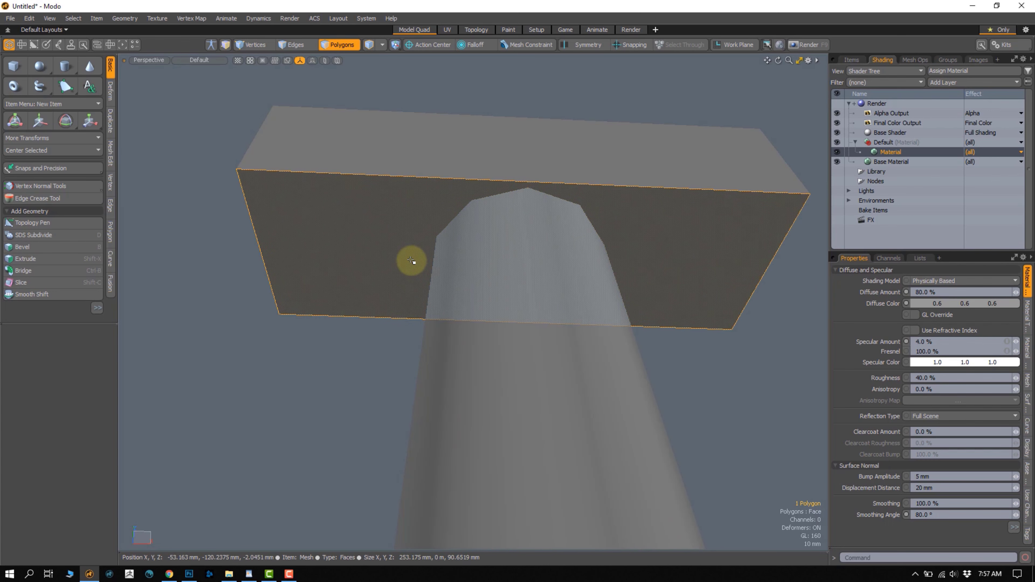
click(397, 334)
alt+drag(501, 248, 490, 302)
Isolate the handle, select its top face hidden under the crossguard, and unhide the rest of the sword
click(508, 273)
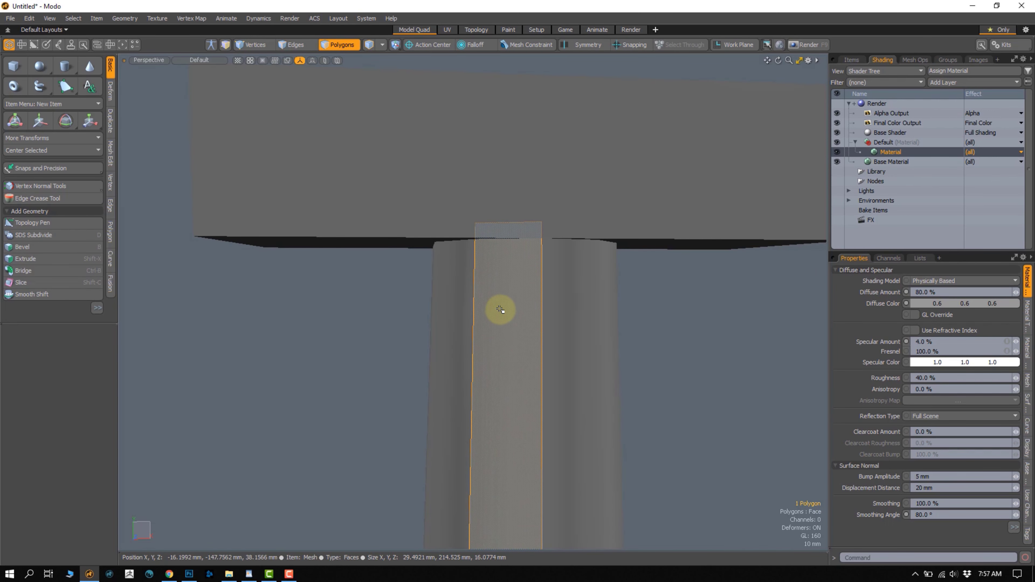
double_click(501, 310)
key(shift+h)
alt+drag(492, 289, 492, 314)
click(502, 276)
key(u)
alt+drag(502, 276, 462, 244)
mouse_move(462, 245)
ctrl+alt+mouse_down()
mouse_move(462, 277)
mouse_move(462, 248)
ctrl+alt+mouse_up()
ctrl+alt+drag(461, 247, 451, 286)
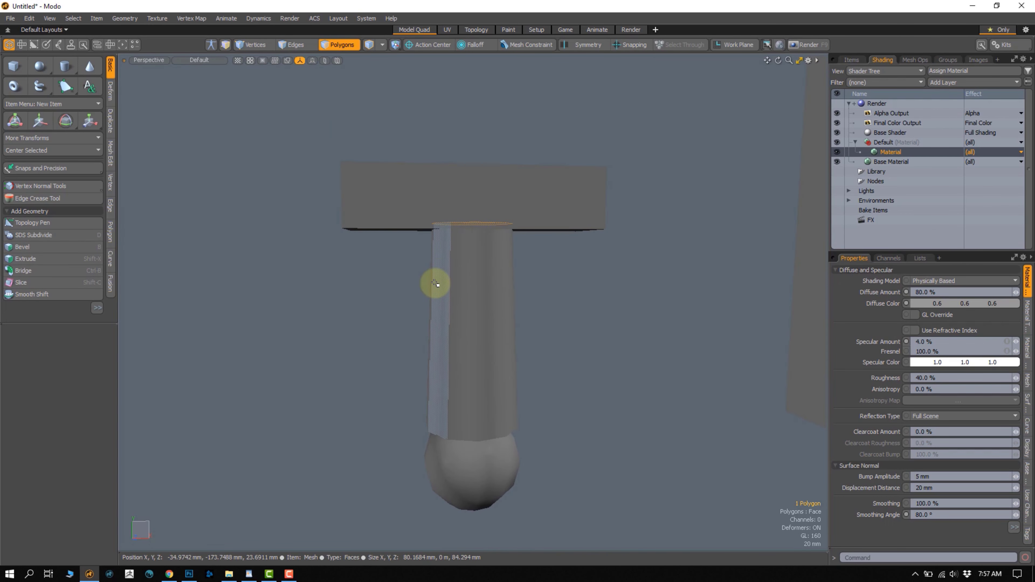
Isolate the handle again, reselect its hidden top face, and bring the crossguard and pommel back into view
alt+drag(534, 335, 534, 305)
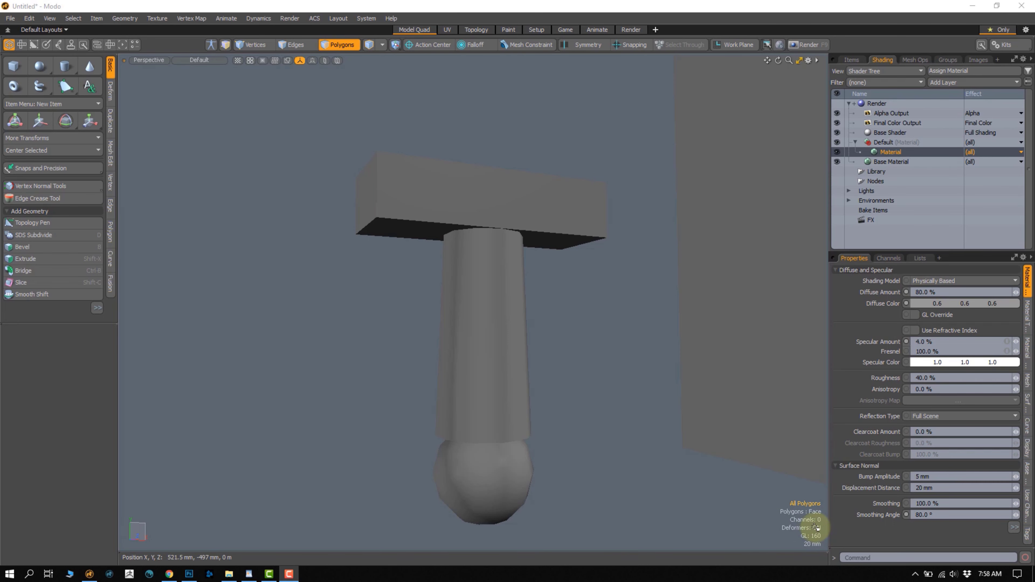
alt+drag(663, 404, 548, 432)
ctrl+alt+drag(548, 432, 636, 435)
alt+shift+drag(635, 435, 598, 399)
alt+drag(527, 298, 587, 342)
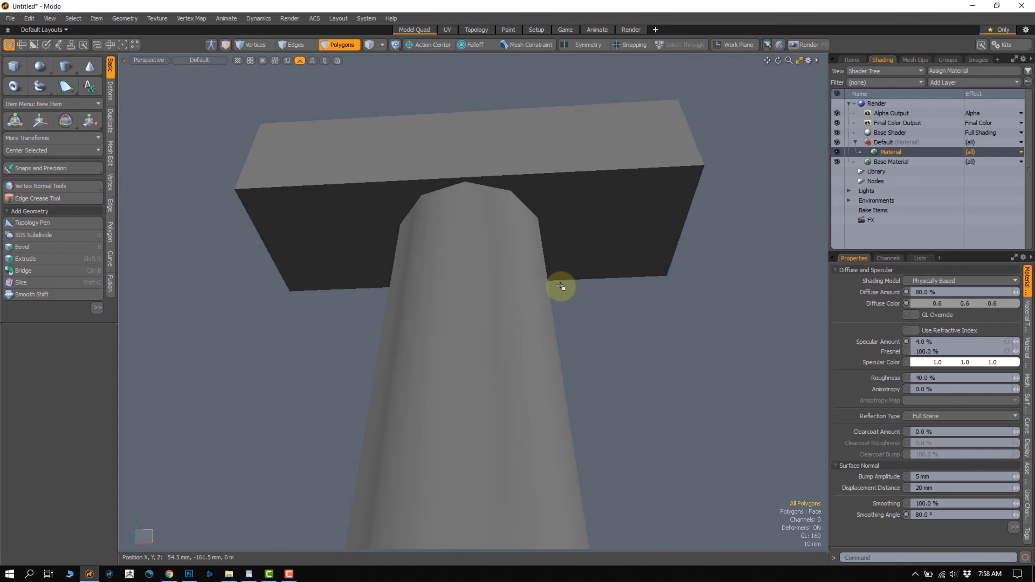
click(488, 283)
double_click(475, 304)
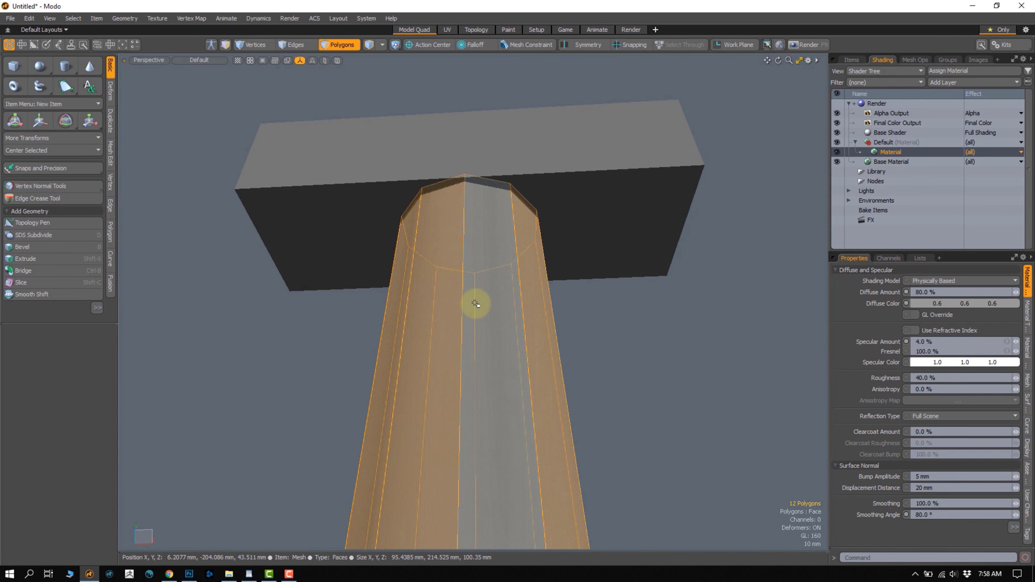
double_click(476, 306)
key(shift+h)
alt+drag(472, 280, 478, 305)
click(484, 285)
key(u)
alt+drag(543, 393, 554, 319)
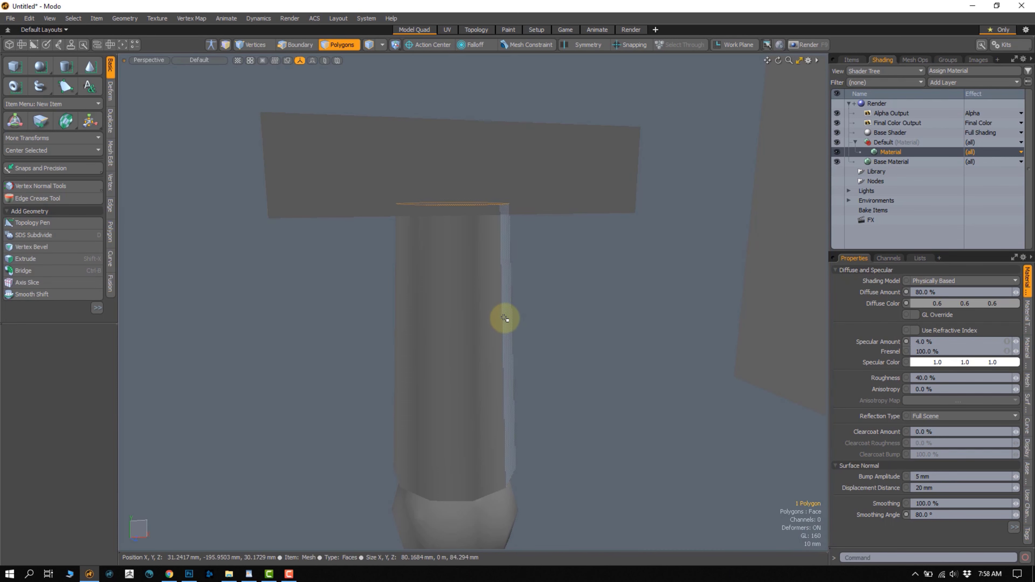
Move the handle's top face out from under the crossguard and triangulate it
key(w)
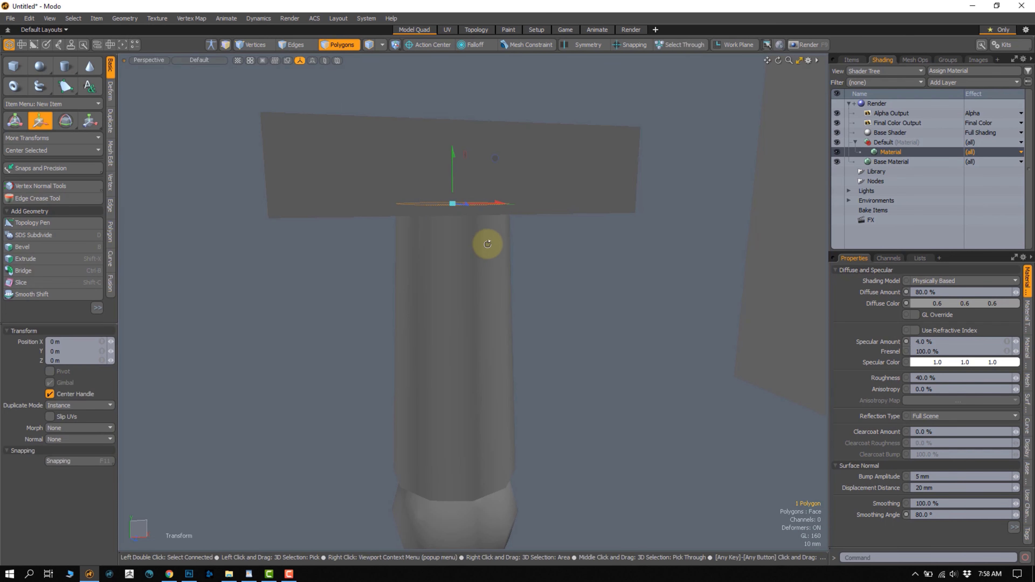
alt+drag(487, 242, 478, 220)
drag(479, 158, 634, 301)
mouse_move(633, 302)
alt+mouse_down()
mouse_move(526, 332)
mouse_move(521, 355)
mouse_move(469, 296)
mouse_move(485, 261)
mouse_move(462, 244)
alt+mouse_up()
scroll(522, 354, up, 4)
key(shift+t)
key(q)
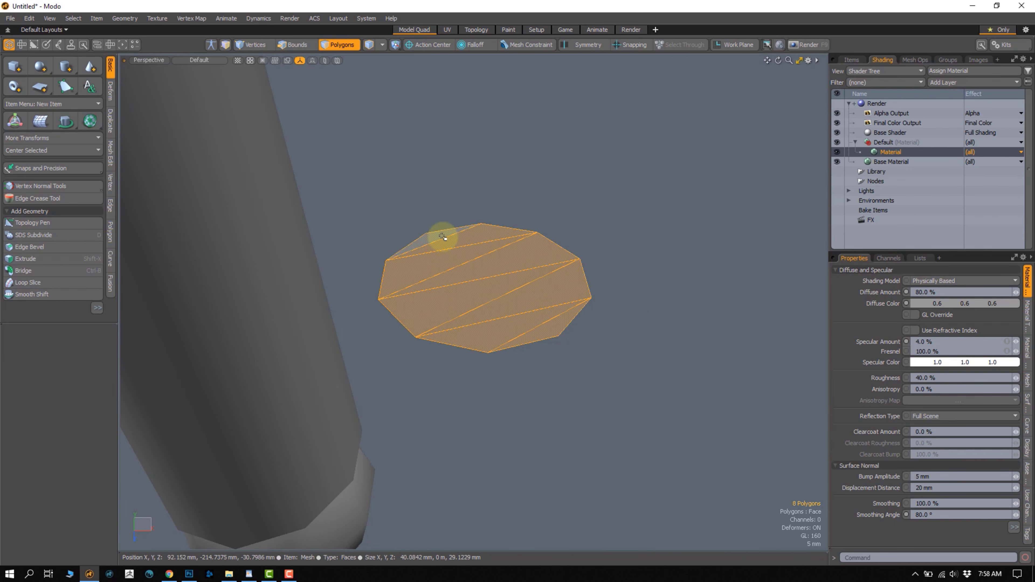
Delete the triangulated cap face and show the wireframe edges over the shaded sword parts
scroll(442, 236, down, 2)
double_click(492, 290)
key(Delete)
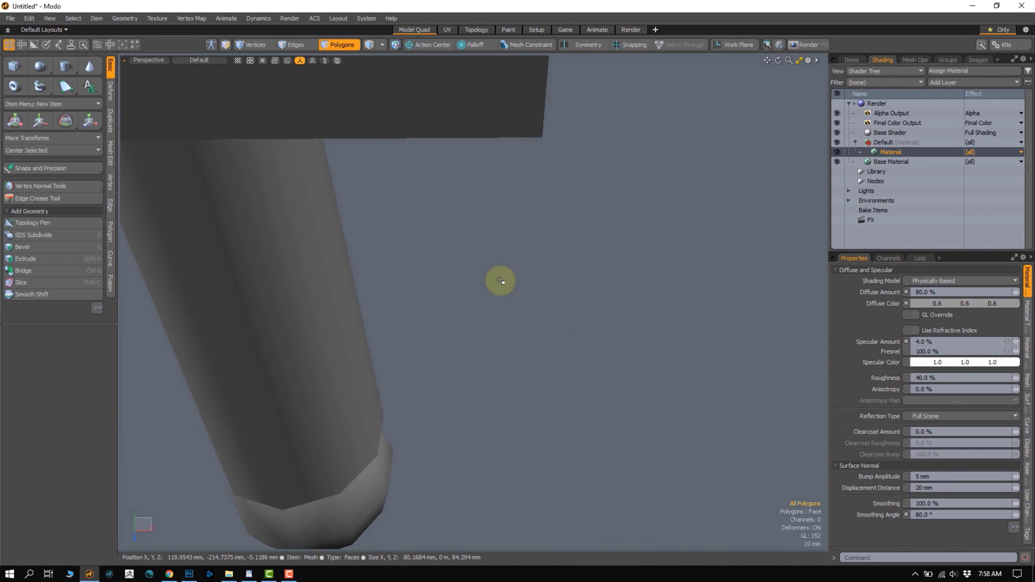
key(ctrl+3)
click(522, 340)
ctrl+alt+drag(514, 364, 487, 345)
alt+drag(487, 345, 529, 324)
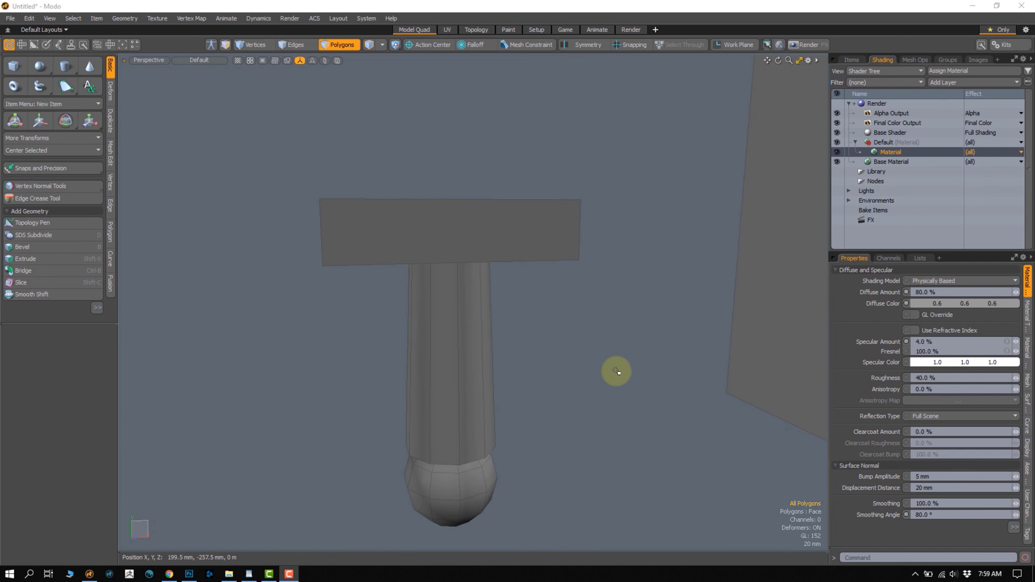
alt+drag(577, 333, 513, 305)
click(458, 325)
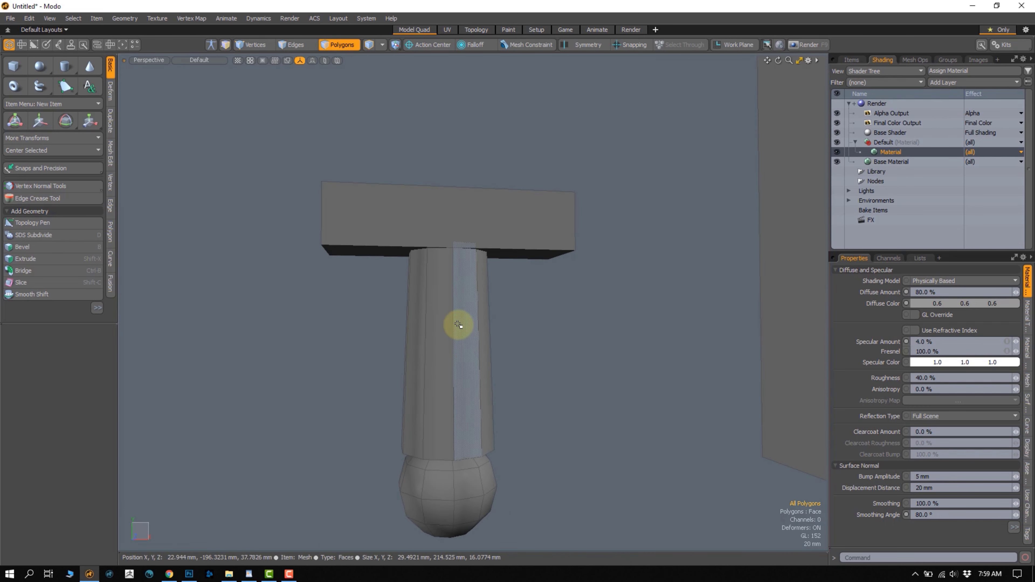
mouse_move(496, 342)
ctrl+alt+mouse_down()
mouse_move(483, 319)
mouse_move(425, 331)
mouse_move(494, 342)
ctrl+alt+mouse_up()
alt+drag(494, 341, 529, 284)
Raise the crossguard's top face slightly, making the bar about 81 mm tall
click(522, 273)
key(w)
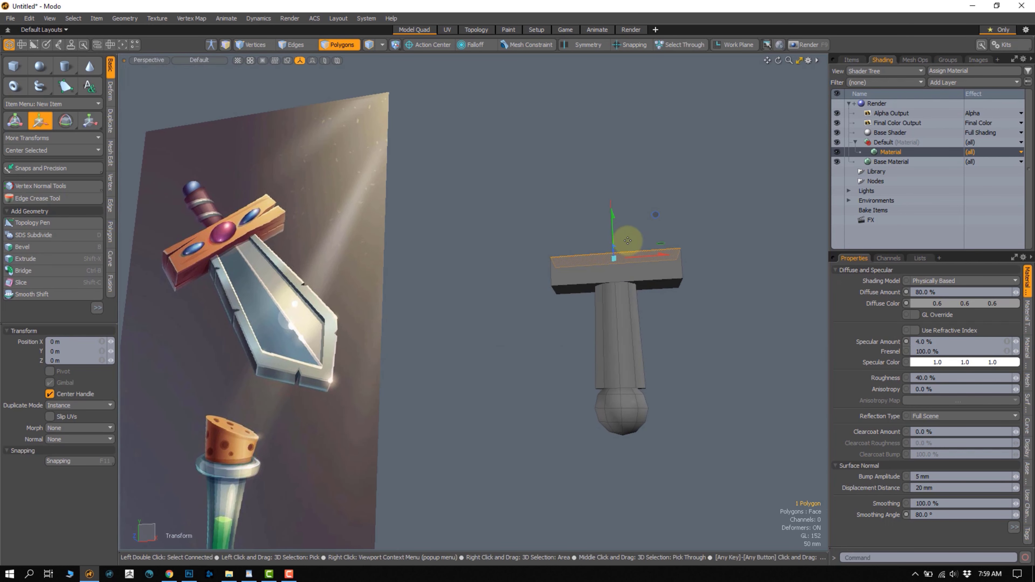
drag(612, 224, 611, 221)
Widen the whole crossguard to 108 % along X and adjust the height of its top face
alt+drag(611, 220, 560, 267)
double_click(580, 272)
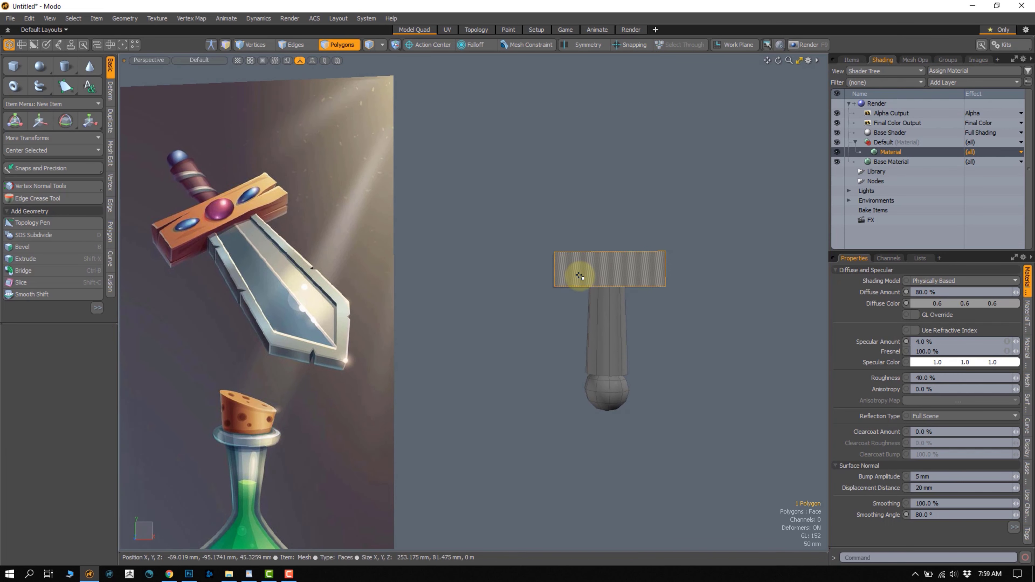
key(r)
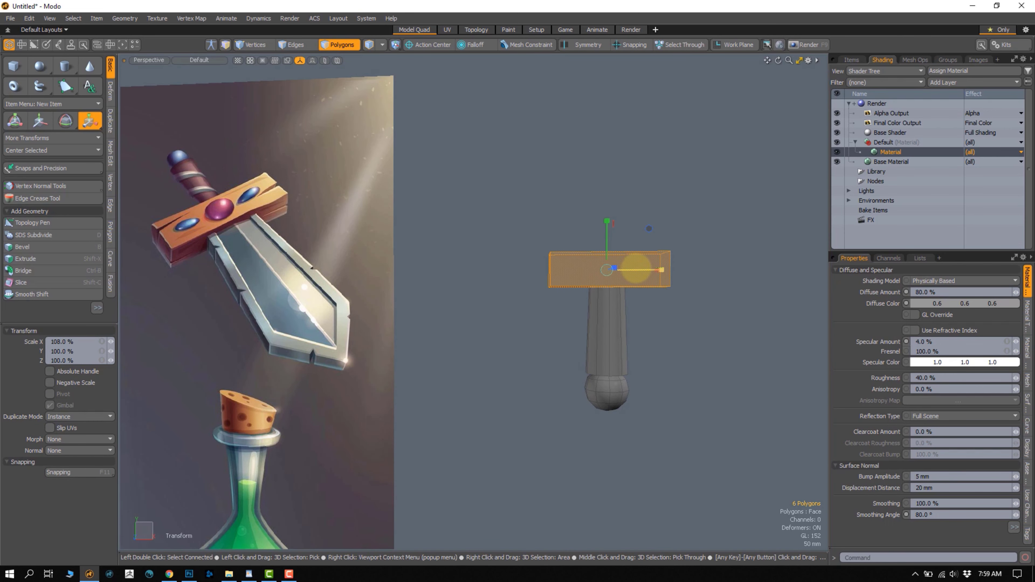
alt+drag(562, 266, 577, 255)
key(w)
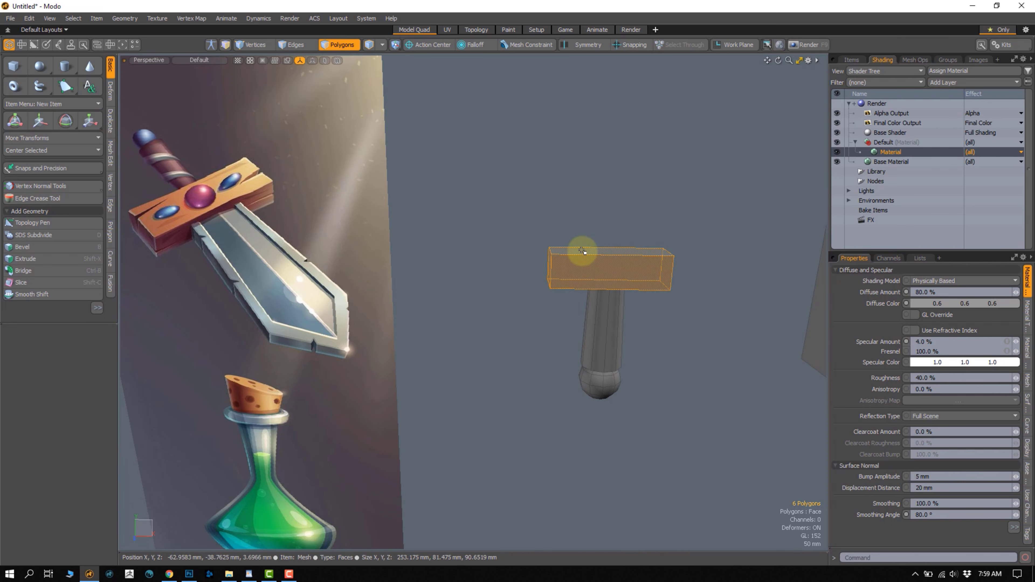
click(580, 249)
key(q)
click(497, 279)
scroll(511, 288, down, 3)
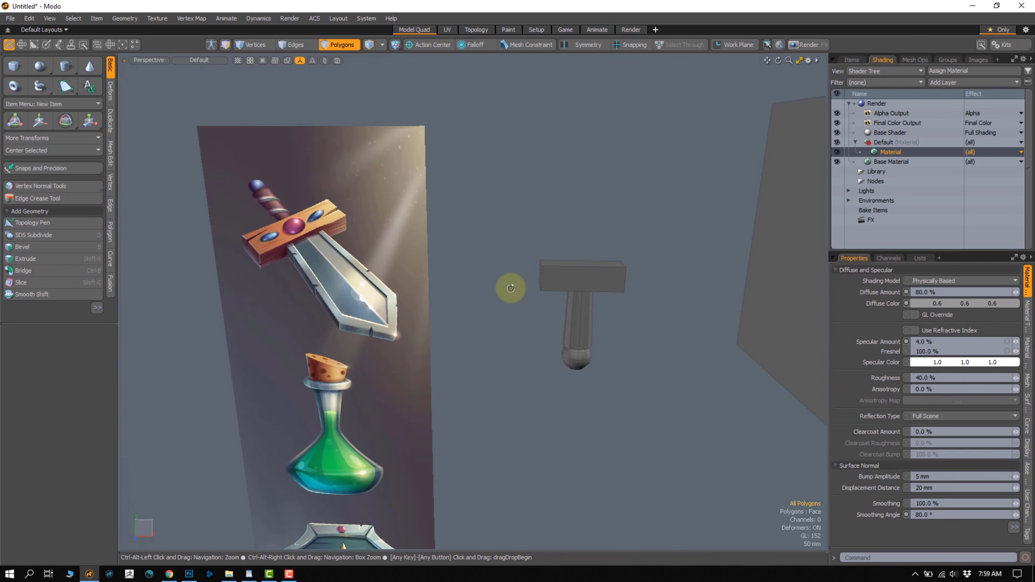
mouse_move(511, 288)
alt+mouse_down()
mouse_move(536, 266)
mouse_move(492, 282)
alt+mouse_up()
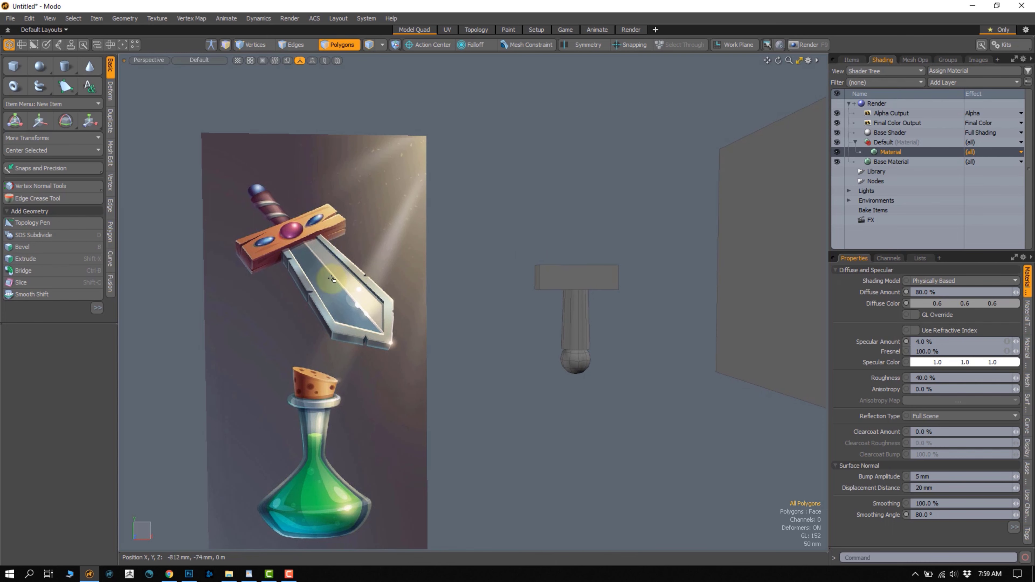
Resize the crossguard to about 287 mm wide and 91 mm tall
double_click(550, 280)
key(r)
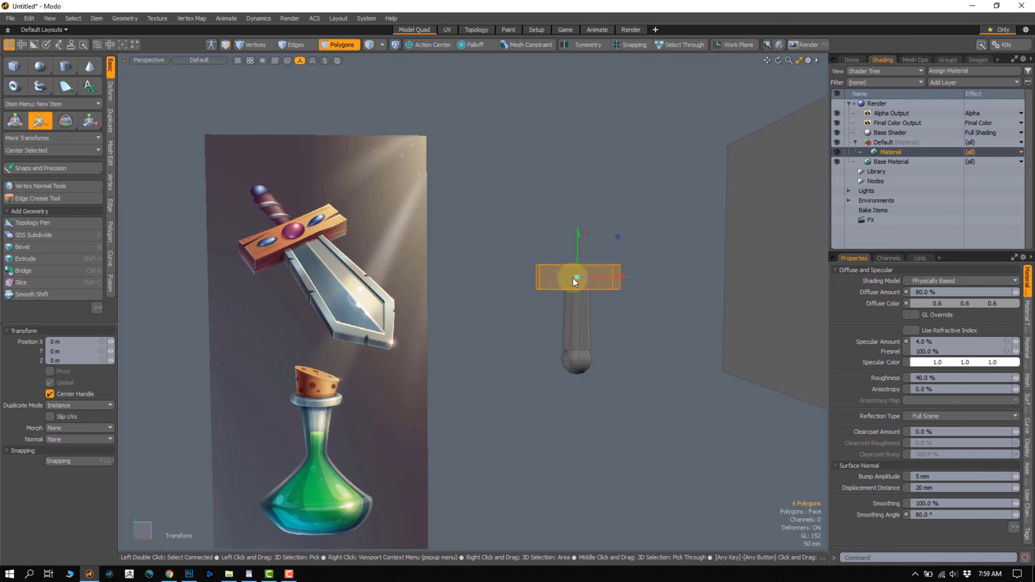
mouse_move(575, 256)
mouse_down()
mouse_move(607, 277)
mouse_move(575, 253)
mouse_move(498, 303)
mouse_move(518, 317)
mouse_move(546, 275)
mouse_move(483, 370)
mouse_move(494, 321)
mouse_move(518, 315)
mouse_up()
key(w)
key(q)
click(480, 308)
Compare the hilt's proportions with the reference sword and look over the blade, potion and shield artwork
mouse_move(493, 381)
right_down()
mouse_move(485, 160)
mouse_move(536, 324)
right_up()
right_drag(529, 380, 508, 381)
scroll(487, 351, up, 2)
alt+shift+drag(498, 362, 503, 274)
key(1)
scroll(405, 269, down, 3)
alt+shift+drag(406, 269, 361, 302)
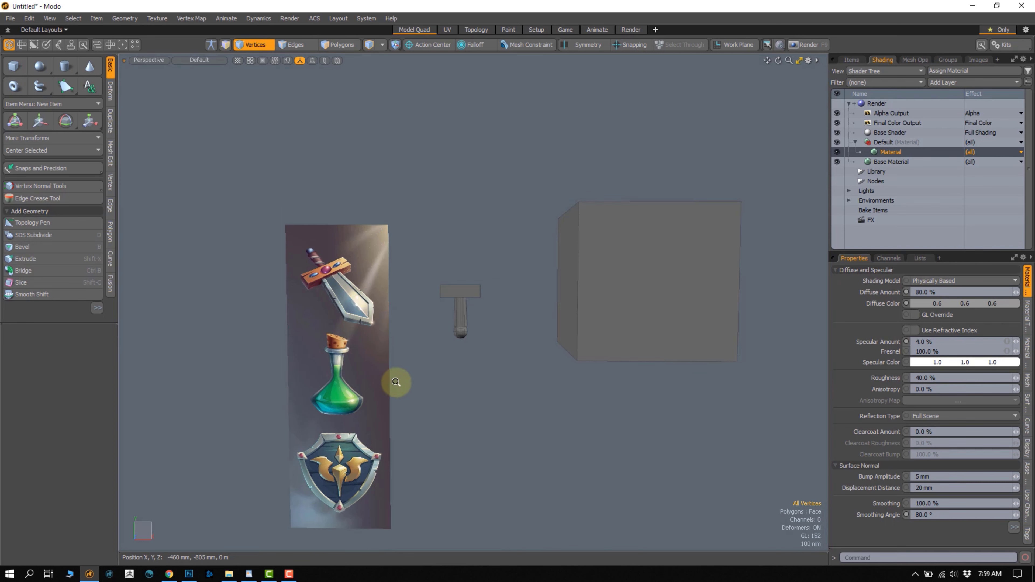
ctrl+alt+drag(397, 382, 431, 334)
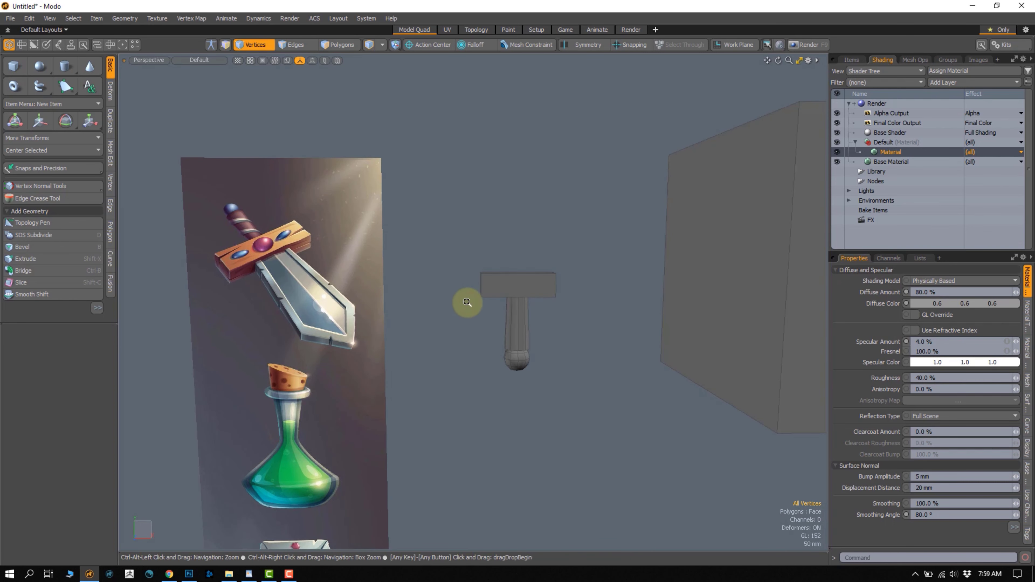
ctrl+alt+drag(468, 303, 411, 257)
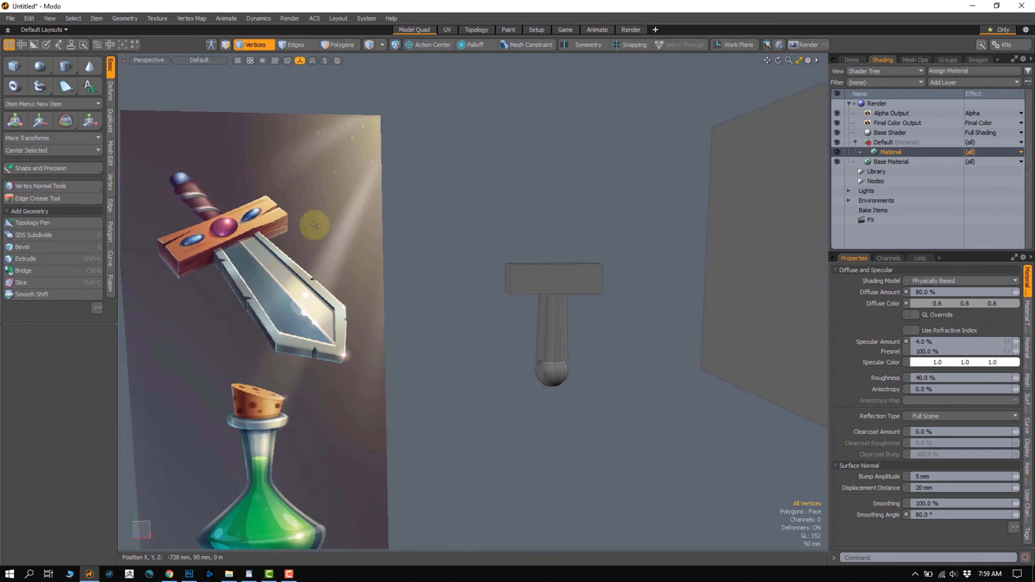
ctrl+alt+drag(473, 282, 275, 274)
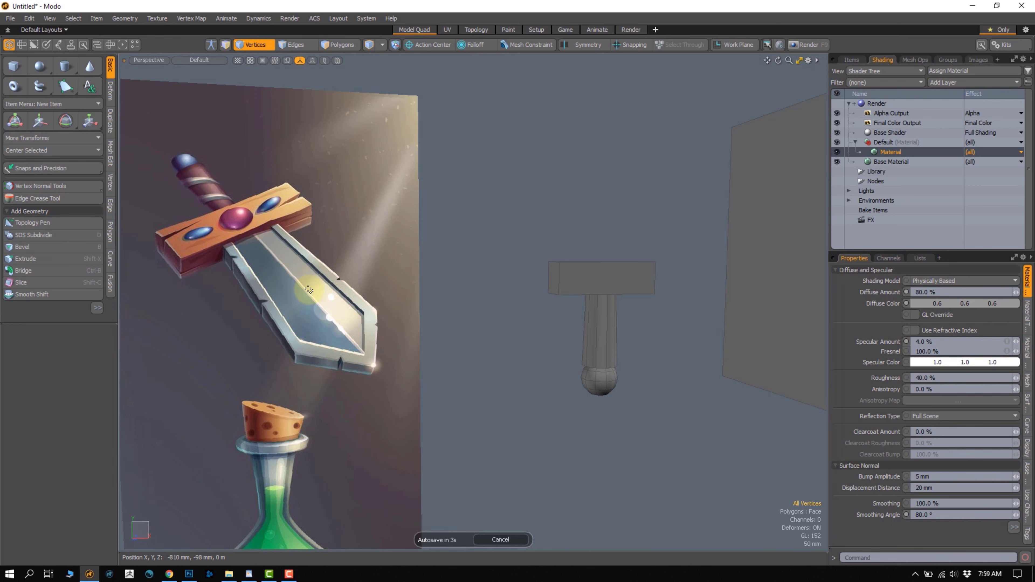
mouse_move(574, 271)
right_down()
mouse_move(575, 114)
mouse_move(632, 241)
mouse_move(626, 270)
right_up()
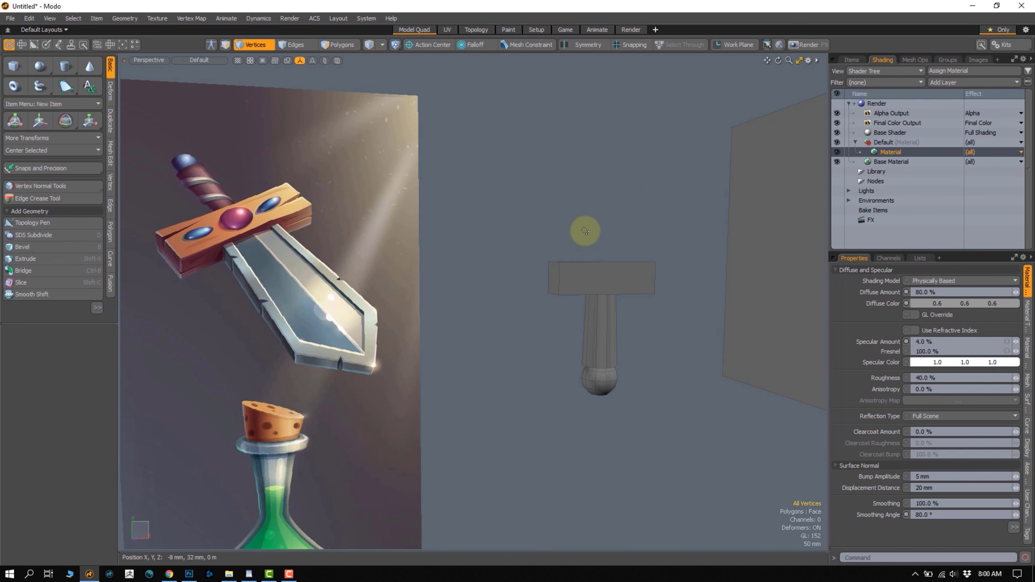
alt+shift+drag(369, 377, 385, 273)
alt+shift+drag(278, 473, 300, 411)
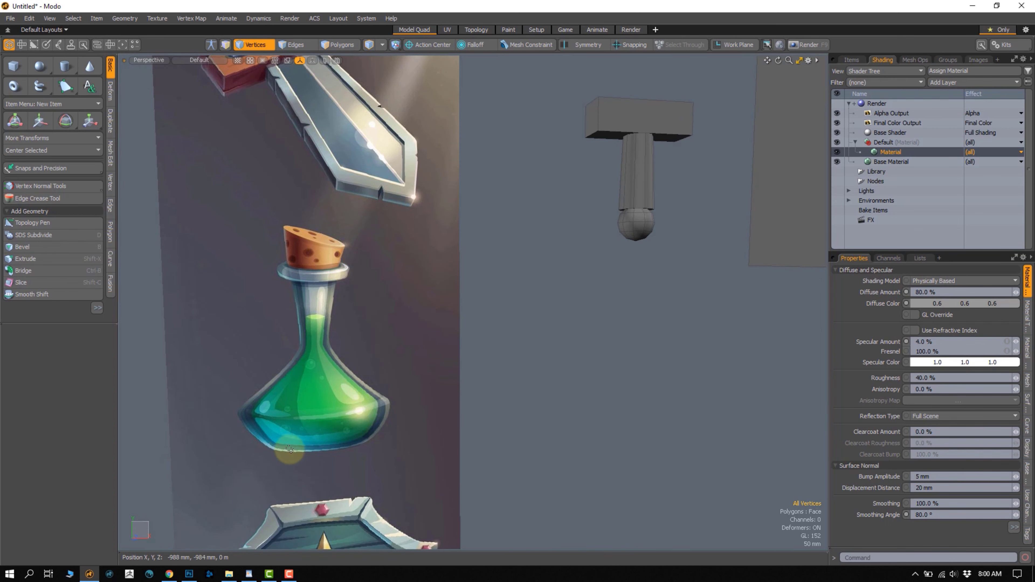
mouse_move(276, 456)
right_down()
mouse_move(338, 424)
mouse_move(299, 404)
right_up()
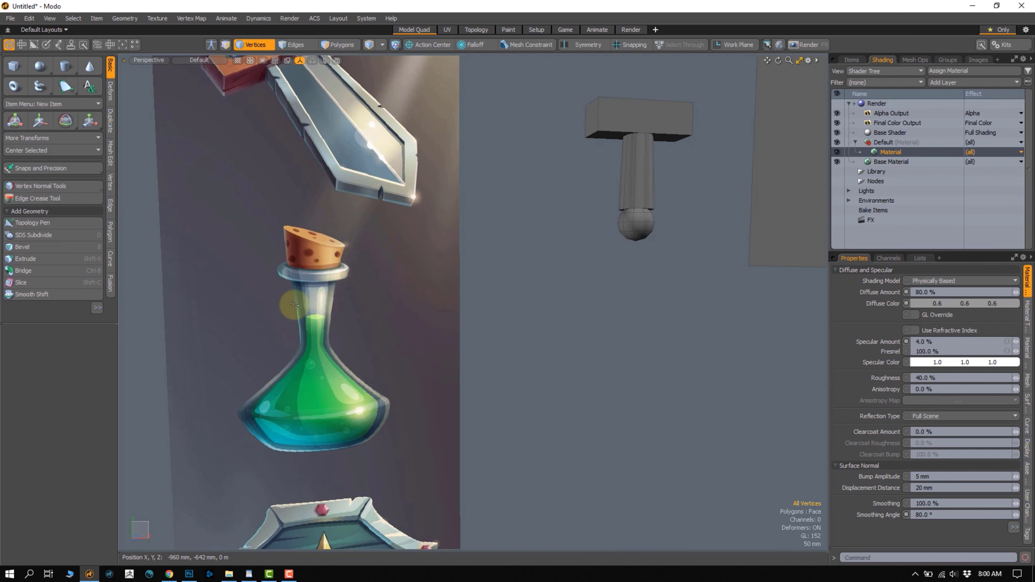
alt+shift+drag(398, 232, 404, 346)
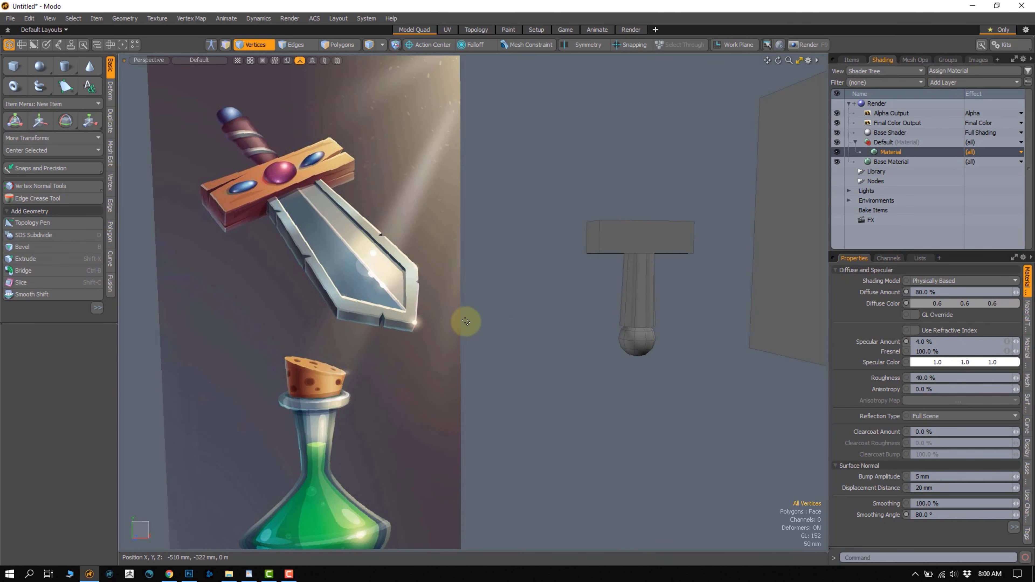
ctrl+alt+drag(446, 326, 476, 342)
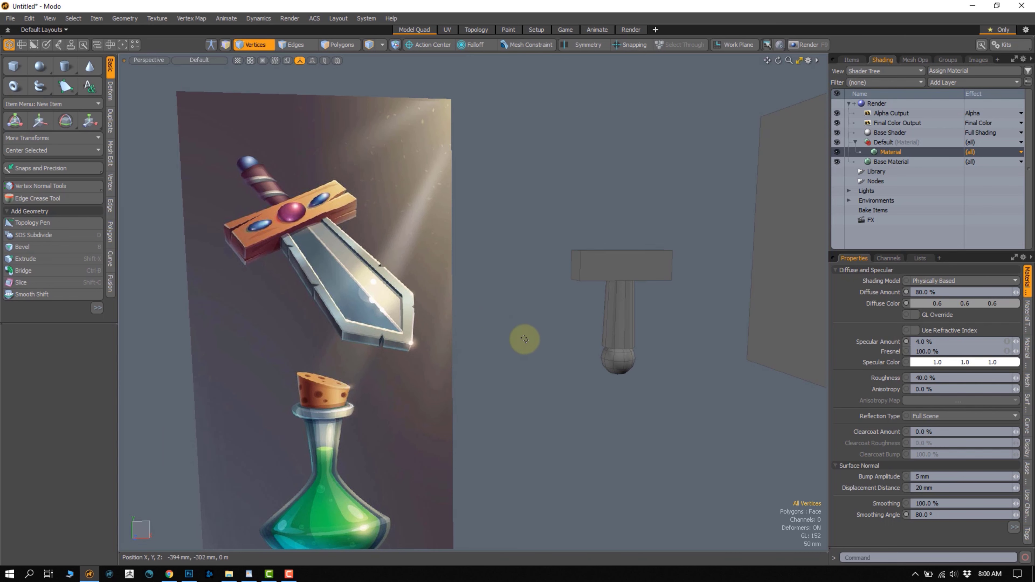
alt+drag(624, 298, 541, 322)
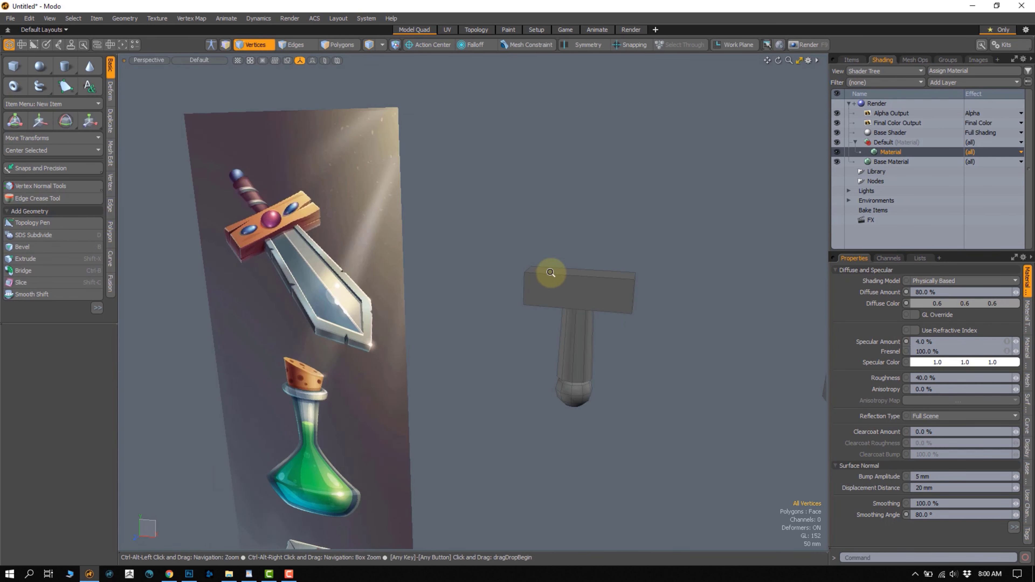
ctrl+alt+drag(551, 272, 536, 291)
Duplicate the crossguard block and move the copy straight up above the original as a base for the blade
key(3)
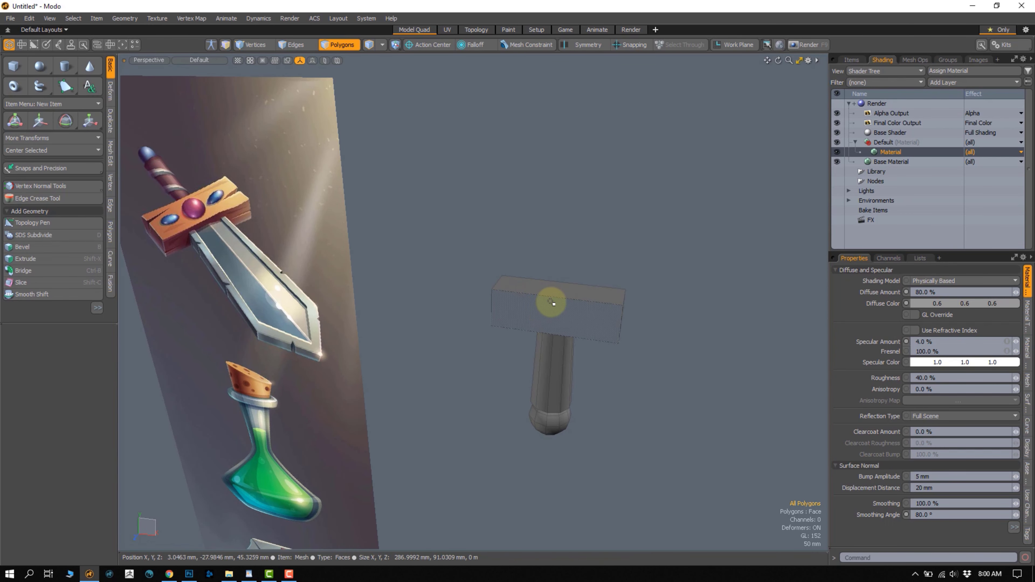
double_click(554, 304)
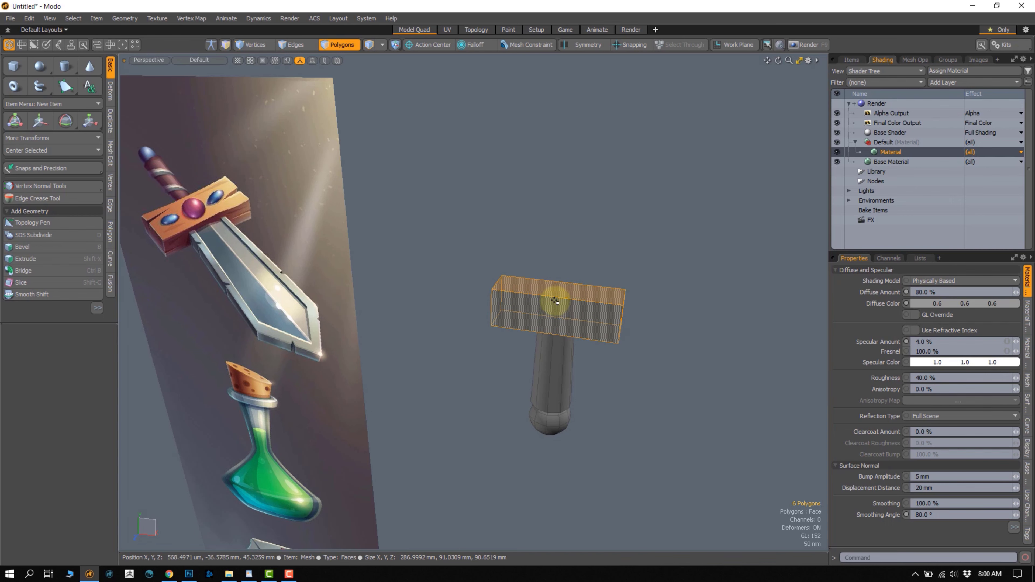
key(w)
drag(562, 247, 565, 194)
Scale the copied block down to about 159 mm wide and 84 mm tall
key(r)
mouse_move(591, 254)
mouse_down()
mouse_move(561, 253)
mouse_move(570, 281)
mouse_move(522, 271)
mouse_move(548, 283)
mouse_move(573, 245)
mouse_up()
key(q)
click(468, 315)
Try to tilt the crossguard within the front plane and select the block above it
double_click(537, 288)
key(e)
alt+drag(553, 296, 572, 225)
key(q)
click(625, 241)
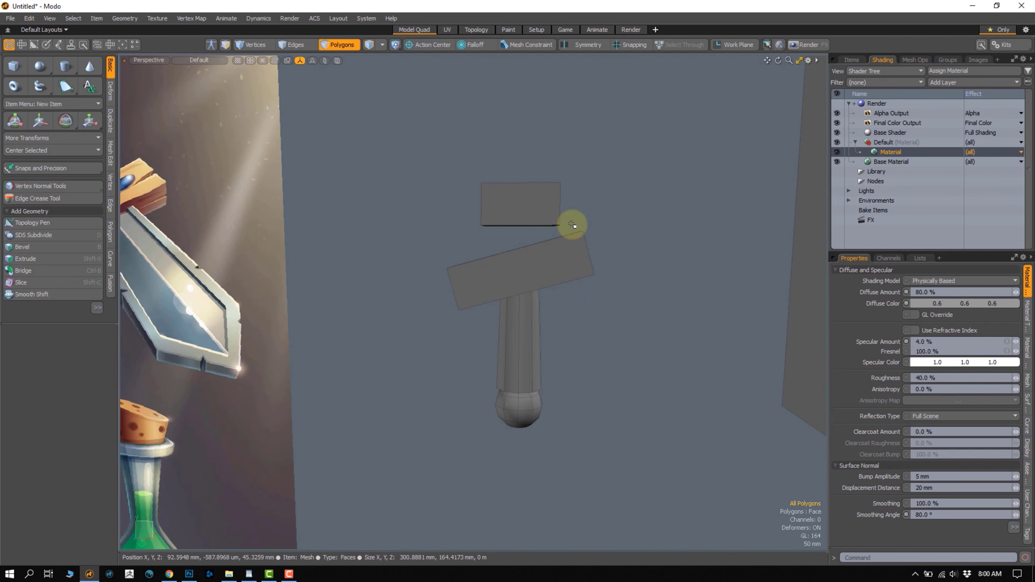
click(501, 223)
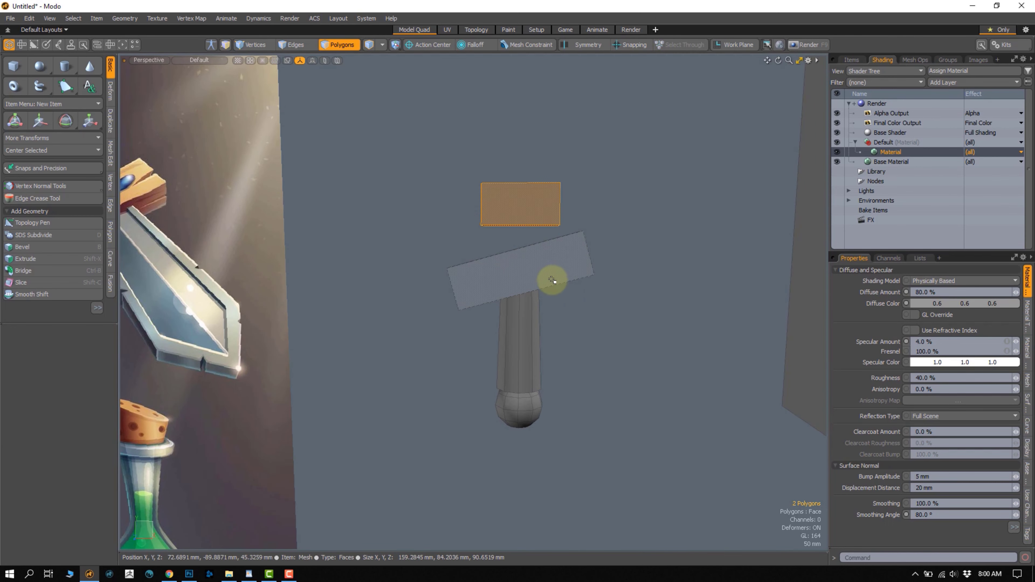
Undo the crossguard's tilt so it lies level across the handle
key(ctrl+z)
key(ctrl+z)
key(ctrl+z)
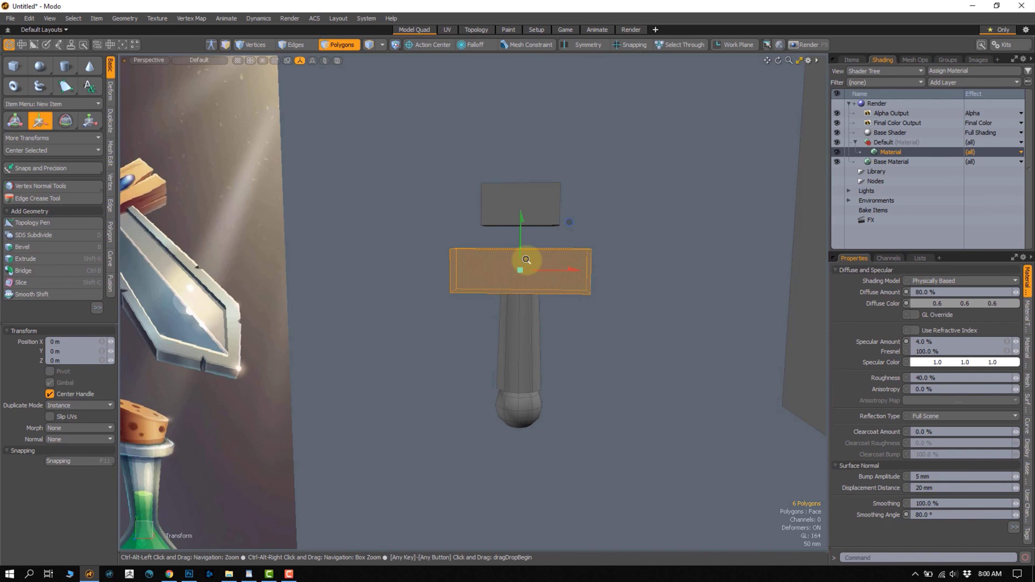
scroll(522, 263, up, 2)
key(q)
Scale the block above the crossguard down to about 118 mm wide and 31 mm deep
double_click(528, 213)
alt+drag(525, 219, 557, 268)
key(r)
drag(575, 233, 426, 271)
alt+drag(427, 270, 474, 258)
key(q)
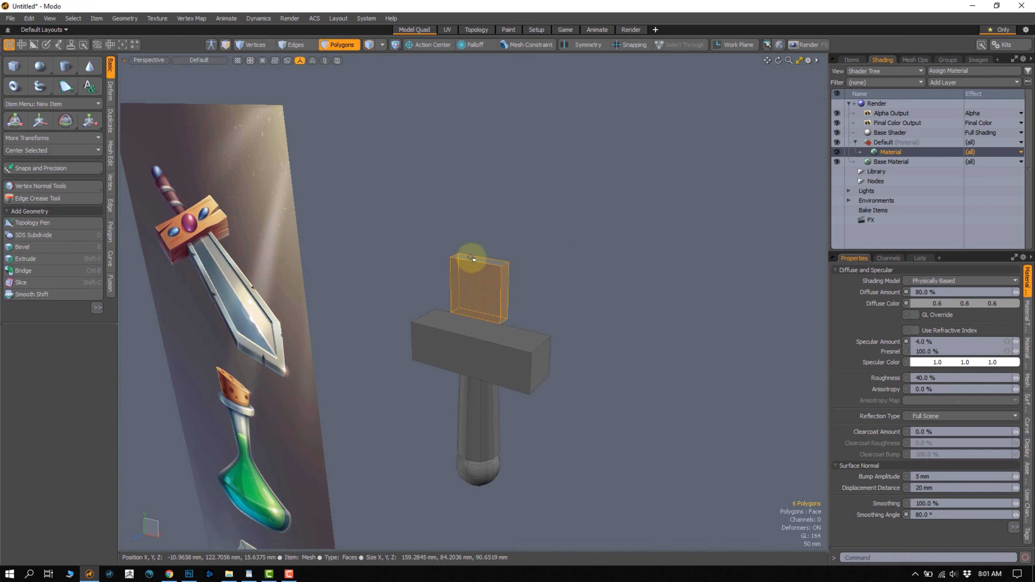
Raise the blade block's top face to lengthen the block to about 312 mm
click(475, 259)
key(w)
alt+drag(504, 296, 517, 255)
Widen the whole blade block along X, undoing unsatisfactory scale attempts until its width suits the crossguard
double_click(536, 248)
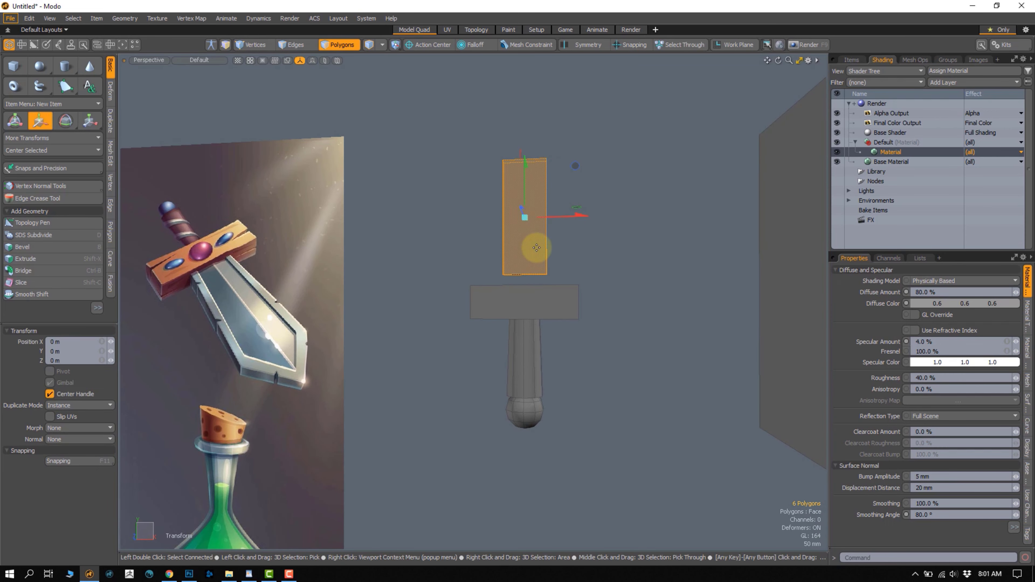
key(r)
mouse_move(554, 216)
mouse_down()
mouse_move(597, 208)
mouse_move(566, 225)
mouse_up()
key(ctrl+z)
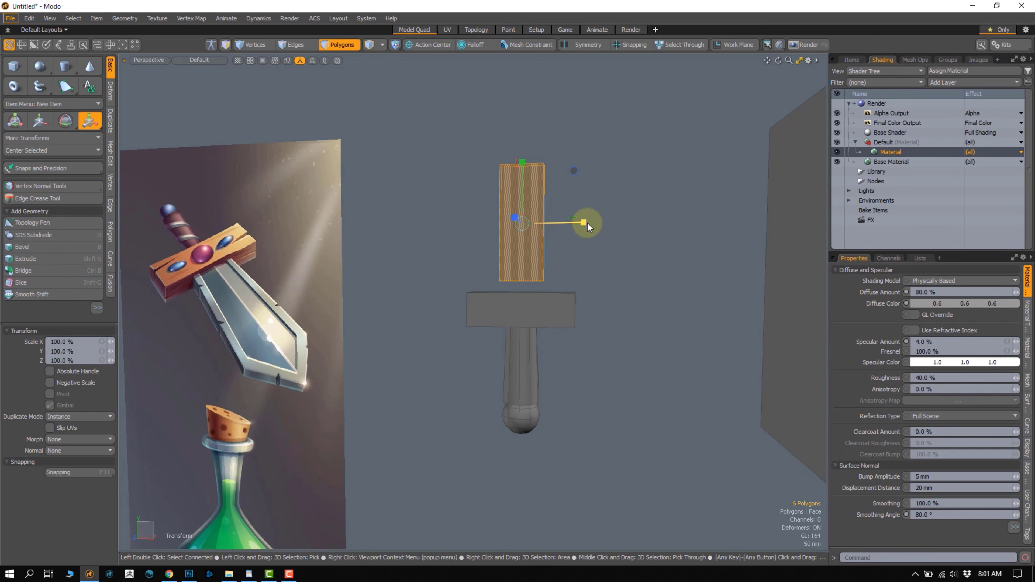
drag(585, 224, 636, 233)
key(ctrl+z)
mouse_move(572, 218)
mouse_down()
mouse_move(669, 175)
mouse_move(522, 278)
mouse_move(455, 308)
mouse_move(455, 296)
mouse_move(605, 224)
mouse_move(532, 261)
mouse_move(499, 258)
mouse_up()
key(space)
right_drag(479, 260, 463, 271)
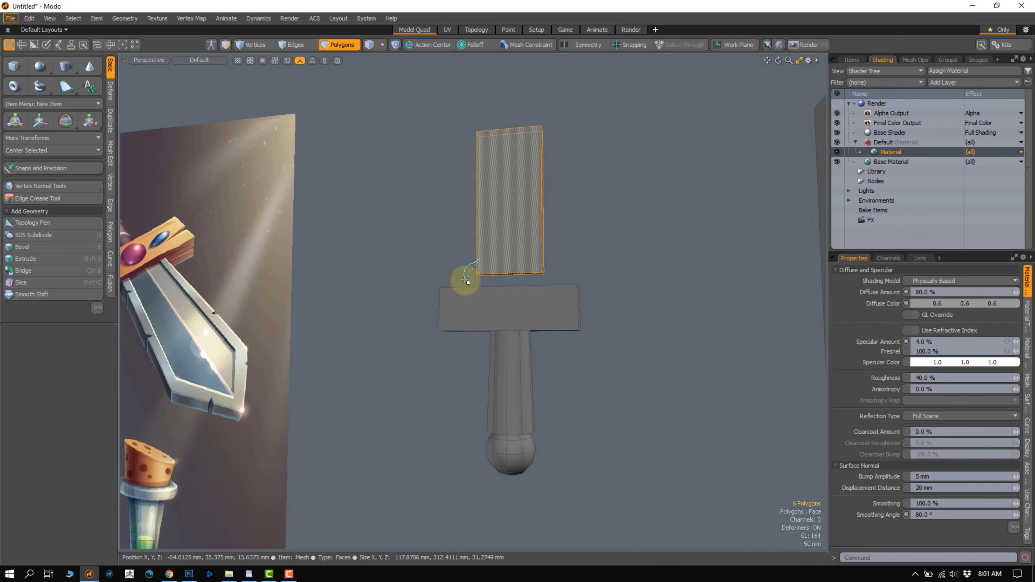
Lower the bottom face of the blade block until it meets the crossguard
right_drag(542, 284, 557, 260)
scroll(522, 283, down, 2)
key(w)
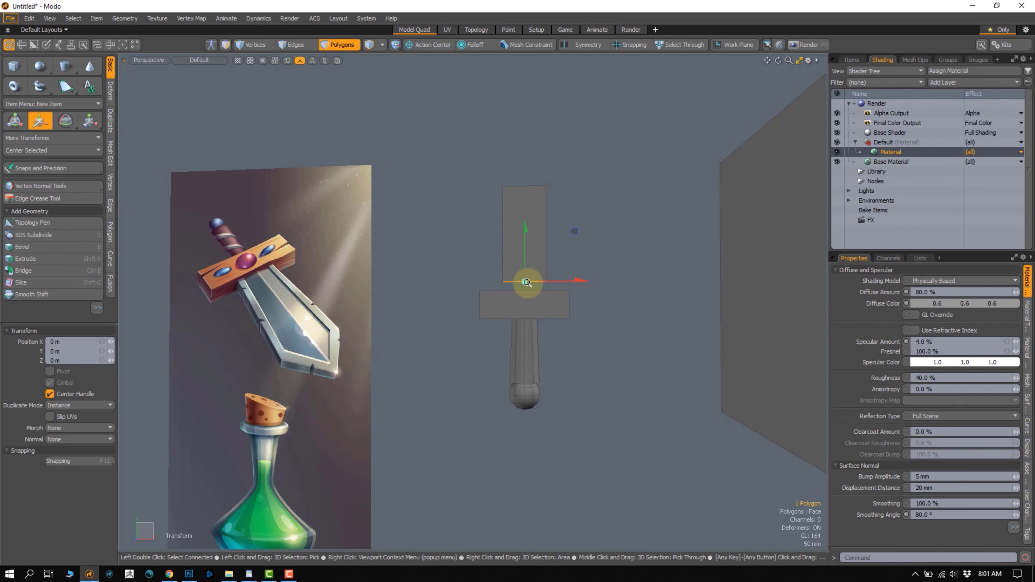
scroll(524, 292, up, 2)
drag(526, 250, 531, 228)
scroll(549, 331, up, 3)
scroll(515, 298, down, 3)
scroll(445, 268, down, 2)
key(r)
key(q)
Hide the crossguard to examine the gap between the blade block and handle, and show the crossguard again
click(540, 252)
key(h)
scroll(531, 267, up, 5)
alt+drag(546, 353, 483, 308)
click(504, 162)
shift+click(527, 277)
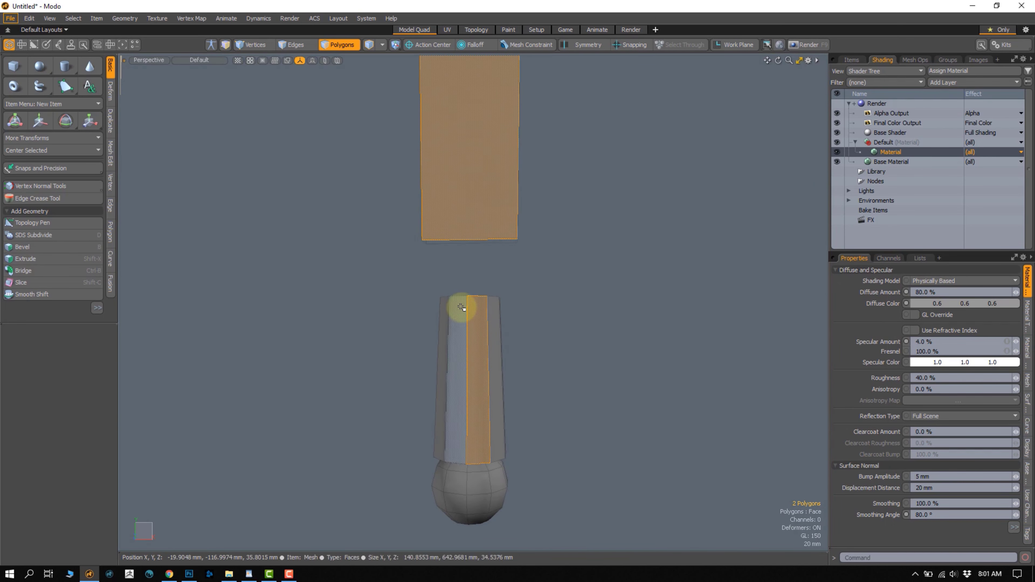
click(529, 301)
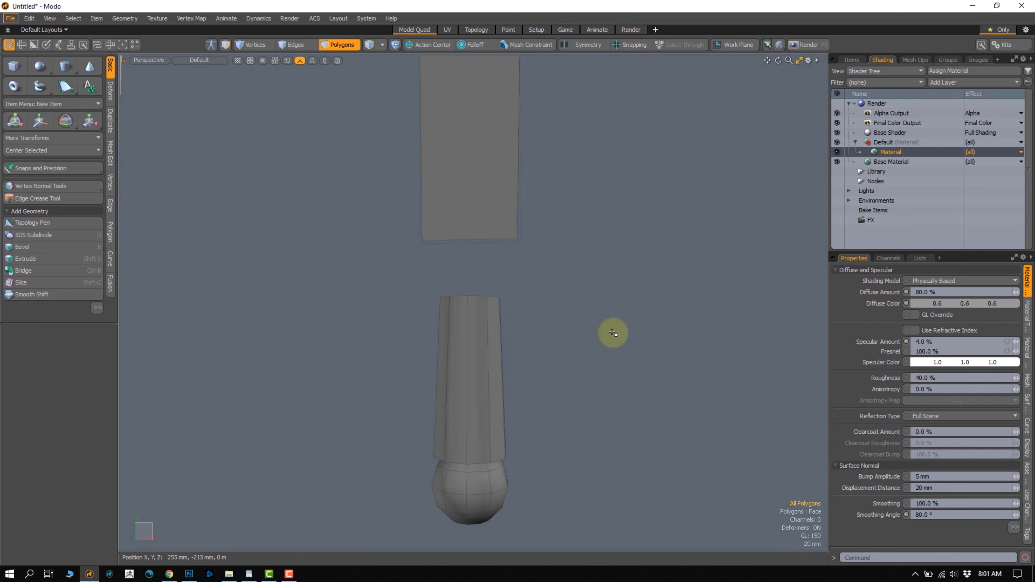
alt+drag(613, 333, 409, 231)
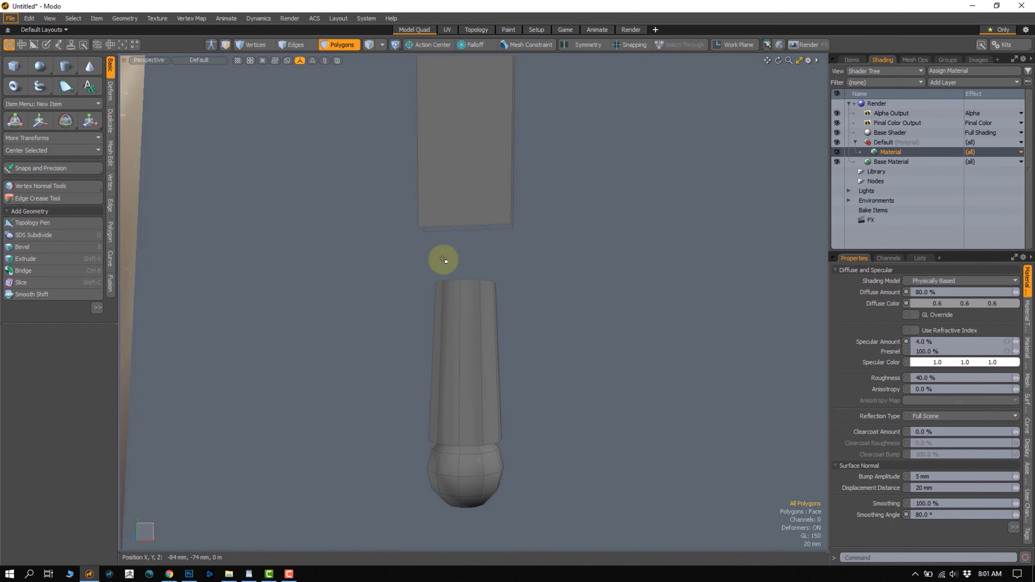
mouse_move(492, 215)
right_down()
mouse_move(531, 231)
mouse_move(499, 266)
right_up()
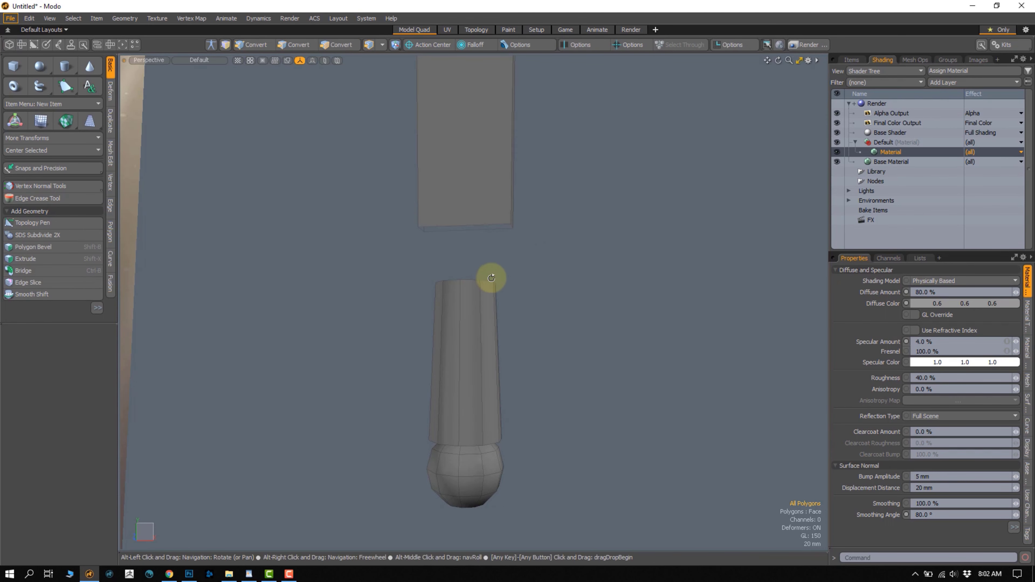
alt+drag(485, 278, 462, 300)
click(444, 292)
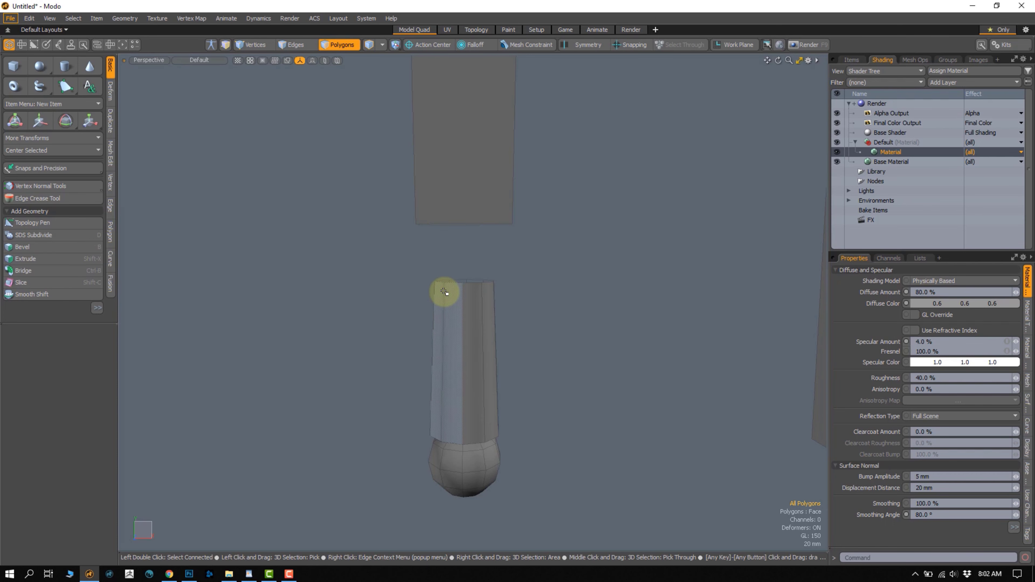
mouse_move(457, 311)
alt+mouse_down()
mouse_move(455, 298)
mouse_move(453, 310)
mouse_move(468, 300)
alt+mouse_up()
alt+drag(477, 245, 447, 298)
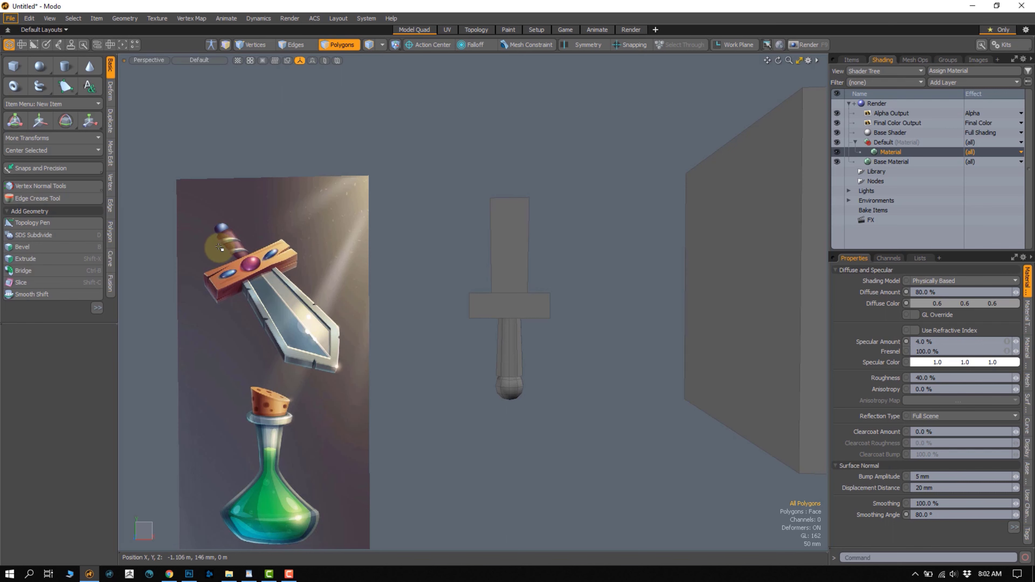
Scale the blade block's top face along X to about 197 mm so the blade flares toward its end
alt+drag(510, 186, 515, 188)
right_drag(520, 187, 551, 187)
key(w)
key(r)
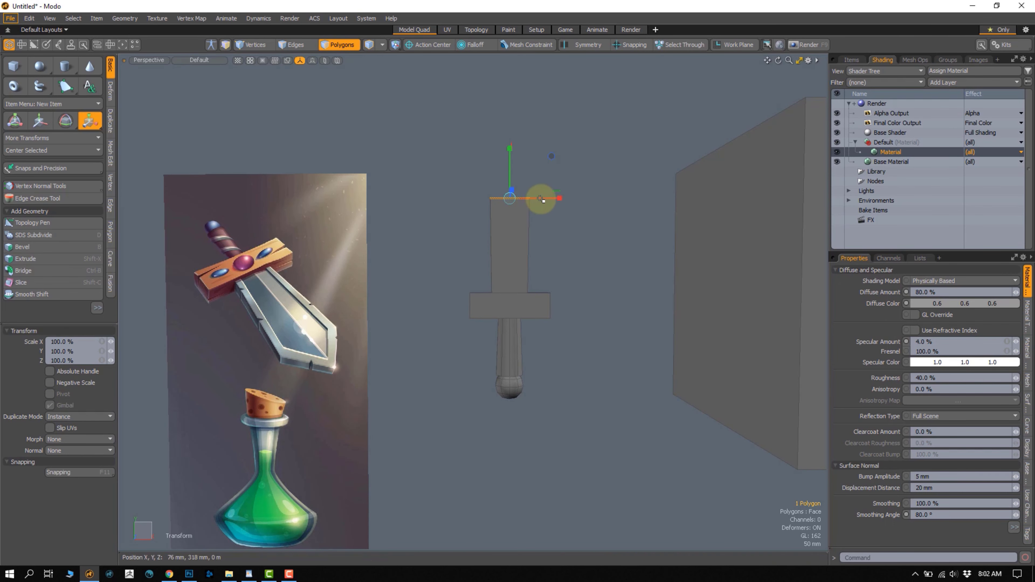
drag(548, 198, 542, 200)
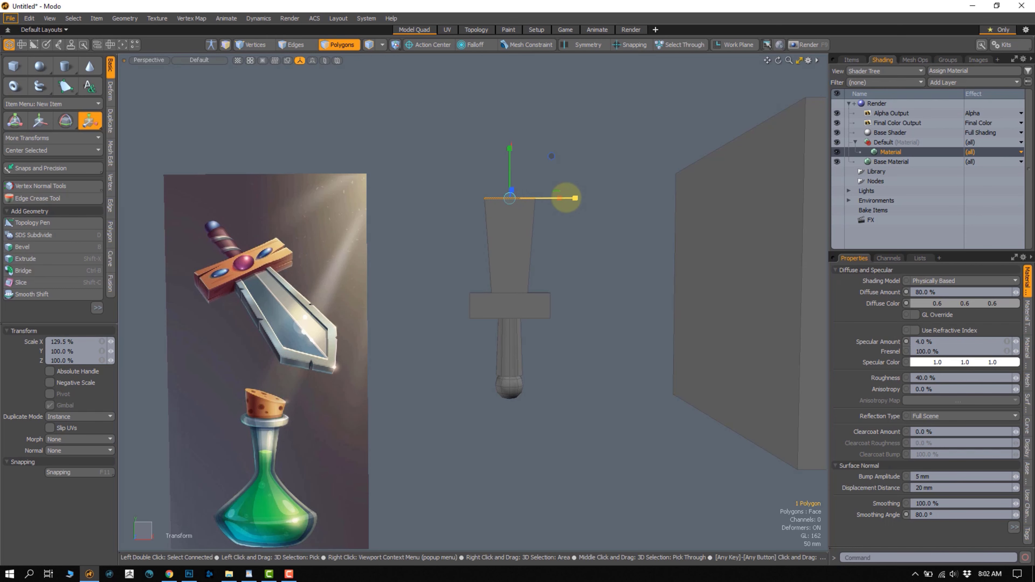
drag(580, 198, 578, 198)
alt+drag(539, 233, 527, 294)
key(space)
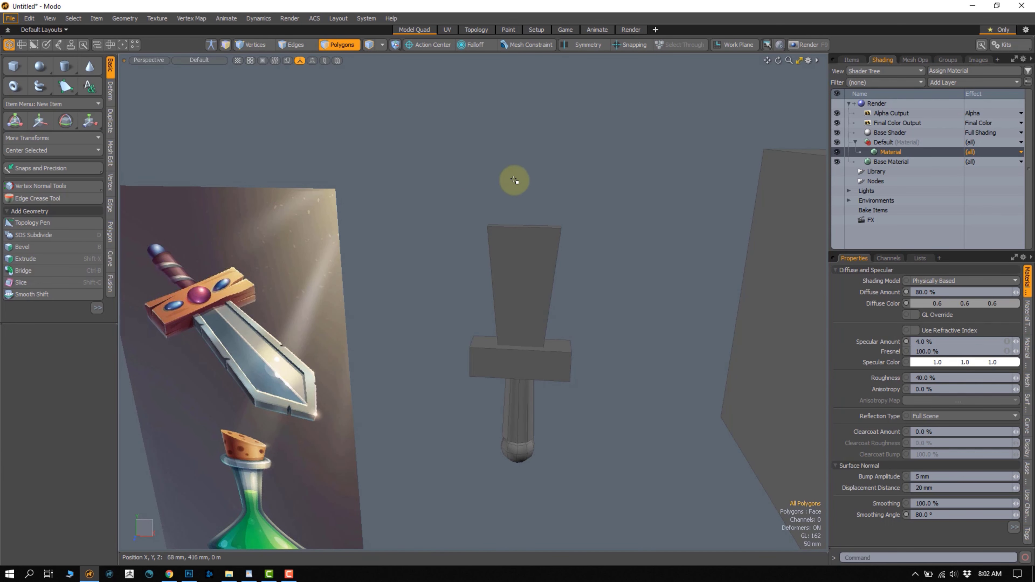
Extrude the blade's top face upward to add a section for the tip
click(526, 227)
key(shift+x)
drag(528, 200, 527, 125)
alt+drag(517, 178, 503, 213)
scroll(504, 212, up, 3)
Try removing the front and back edges of the extruded blade end to form a point, and undo both removals
key(2)
click(528, 198)
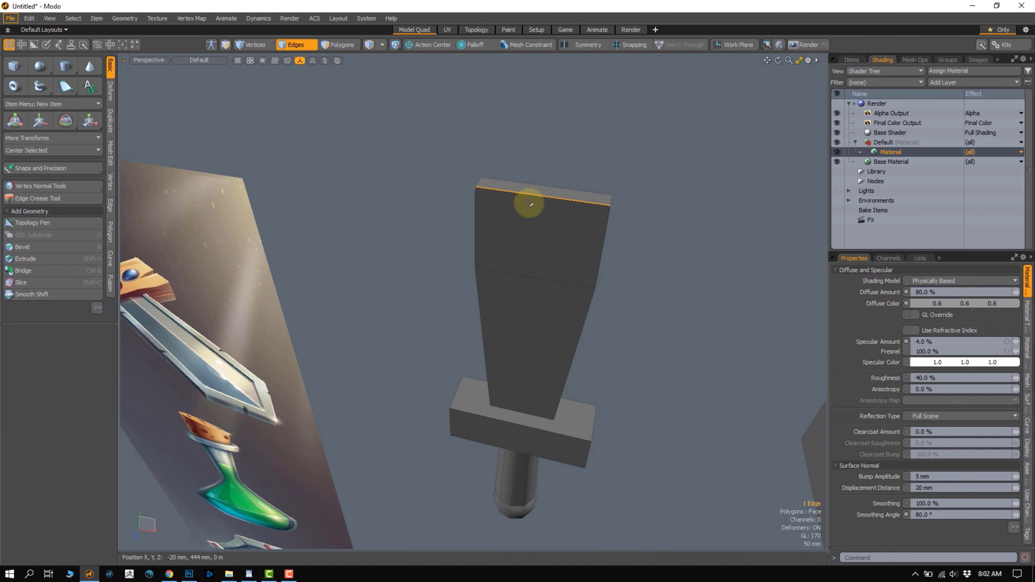
key(alt+BackSpace)
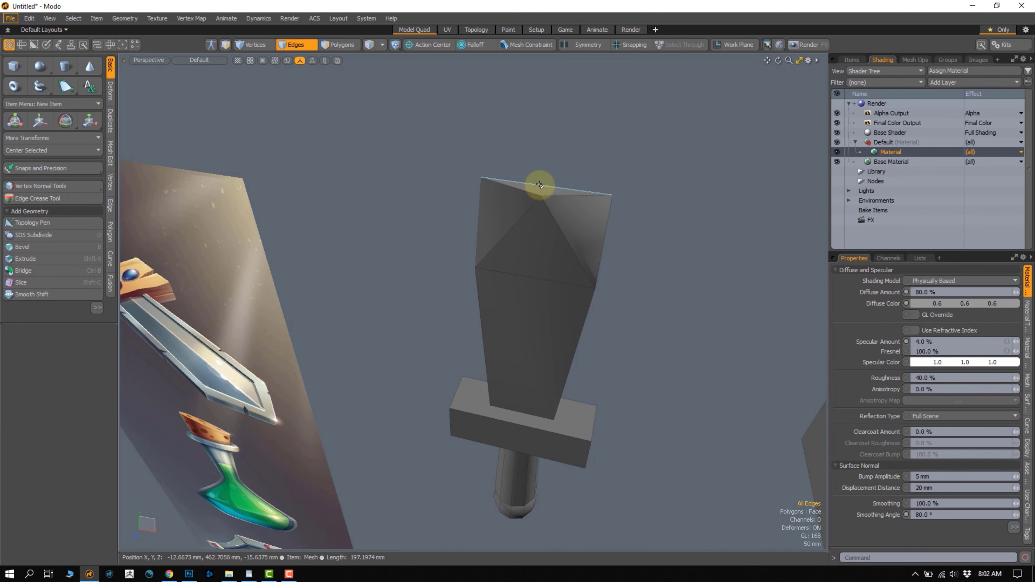
click(534, 186)
key(alt+BackSpace)
alt+drag(540, 256, 544, 187)
key(ctrl+z)
key(ctrl+z)
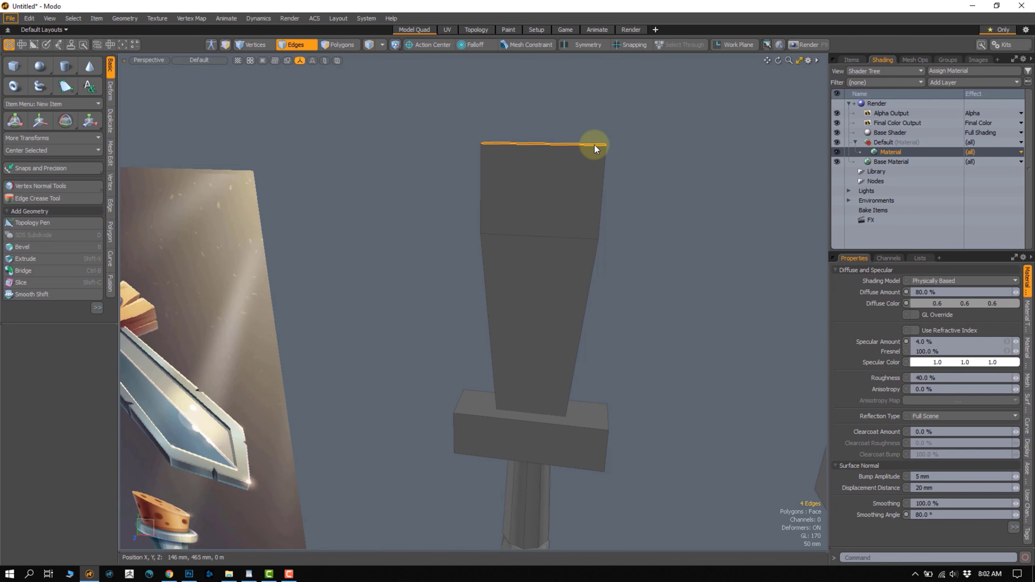
Try narrowing the extruded end's top edge loop to 11% along X as a blade tip, and undo the scaling
double_click(595, 145)
key(r)
alt+drag(569, 155, 539, 153)
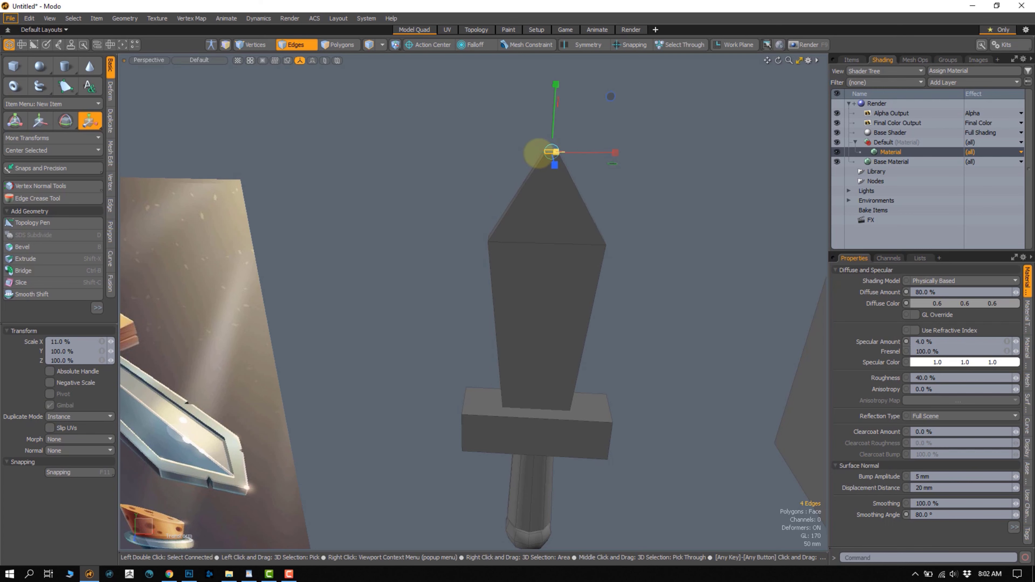
key(space)
mouse_move(472, 268)
alt+mouse_down()
mouse_move(459, 263)
mouse_move(459, 273)
alt+mouse_up()
scroll(448, 267, down, 3)
key(ctrl+z)
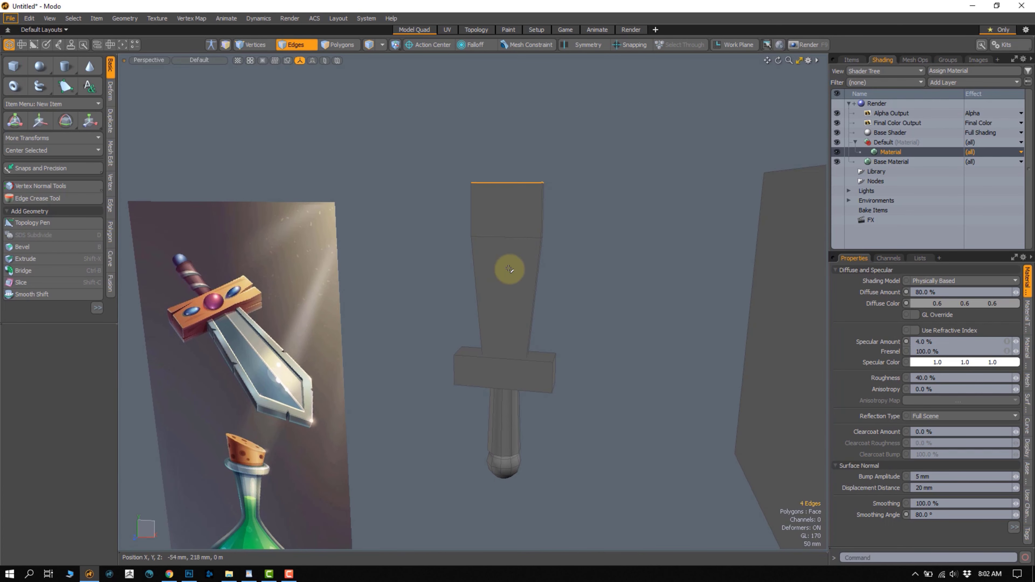
Undo the extrusion of the blade's top, keep the widened end, and clear the selection
click(671, 274)
key(ctrl+z)
key(ctrl+z)
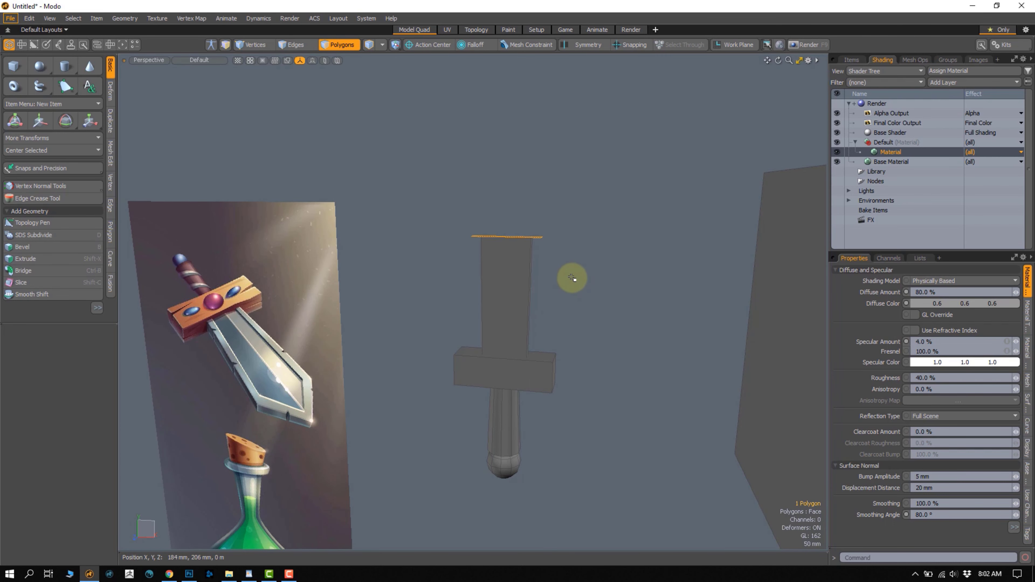
key(ctrl+shift+z)
key(space)
click(574, 278)
alt+drag(548, 288, 530, 286)
scroll(530, 287, up, 2)
key(1)
mouse_move(570, 226)
right_down()
mouse_move(542, 250)
mouse_move(556, 270)
right_up()
scroll(546, 275, up, 3)
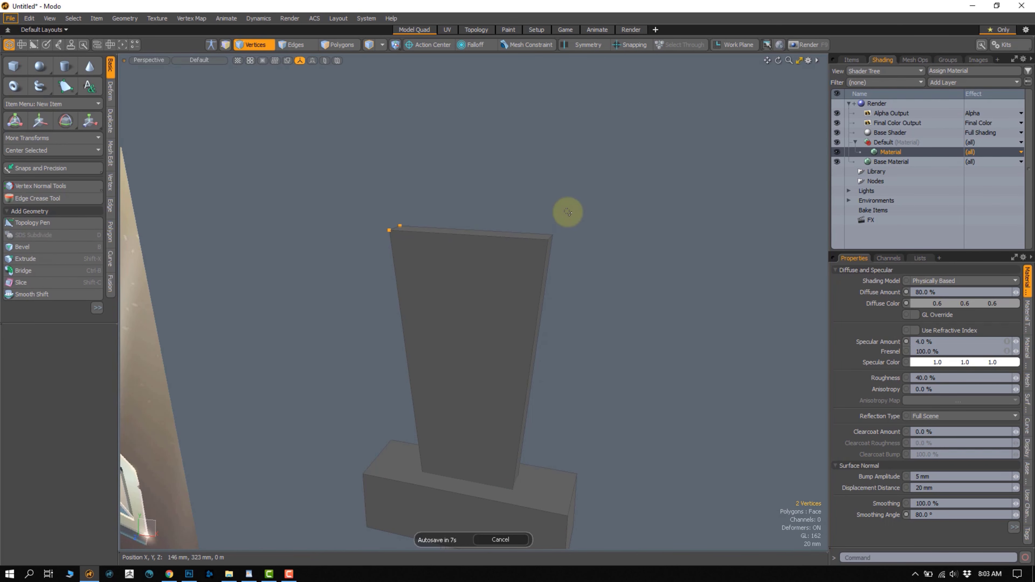
scroll(518, 315, down, 3)
alt+drag(518, 315, 496, 284)
scroll(488, 304, down, 2)
Loop-slice the blade lengthwise through its top edges with one cut at 50%
key(2)
scroll(484, 315, up, 3)
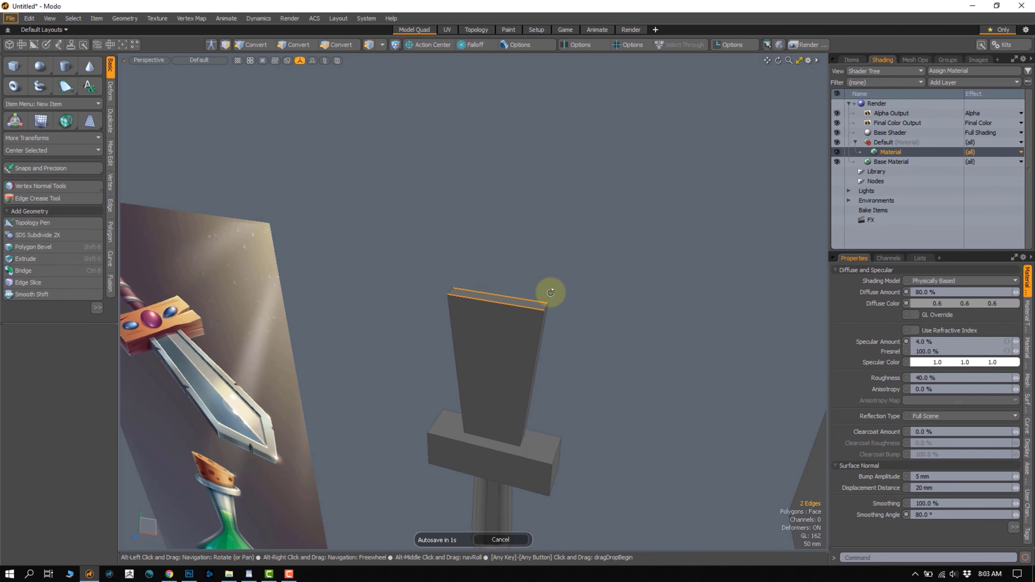
key(alt+c)
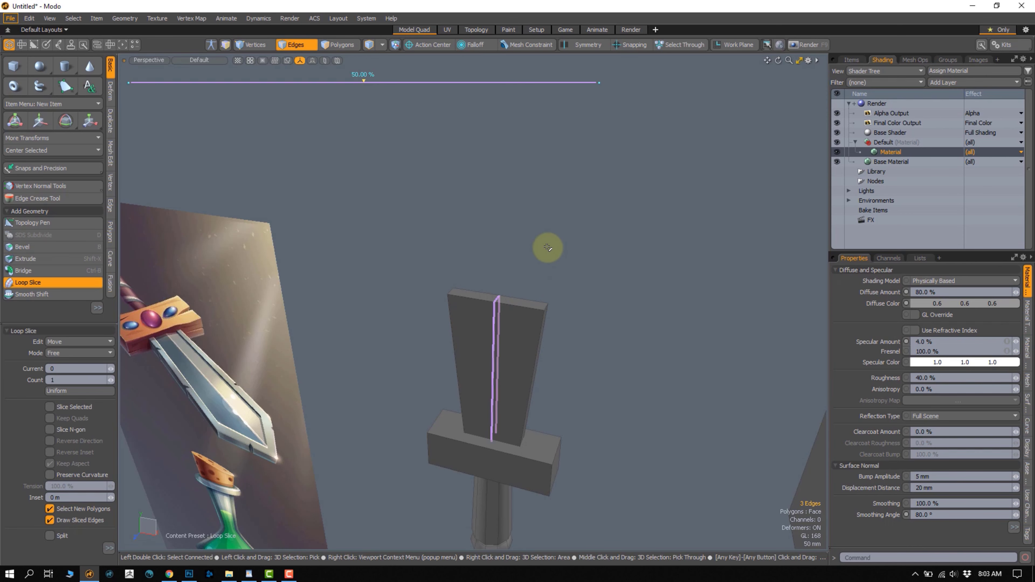
key(space)
Raise the centre edge on top of the blade by 140 mm to form a pointed tip
click(507, 302)
key(2)
drag(499, 240, 503, 185)
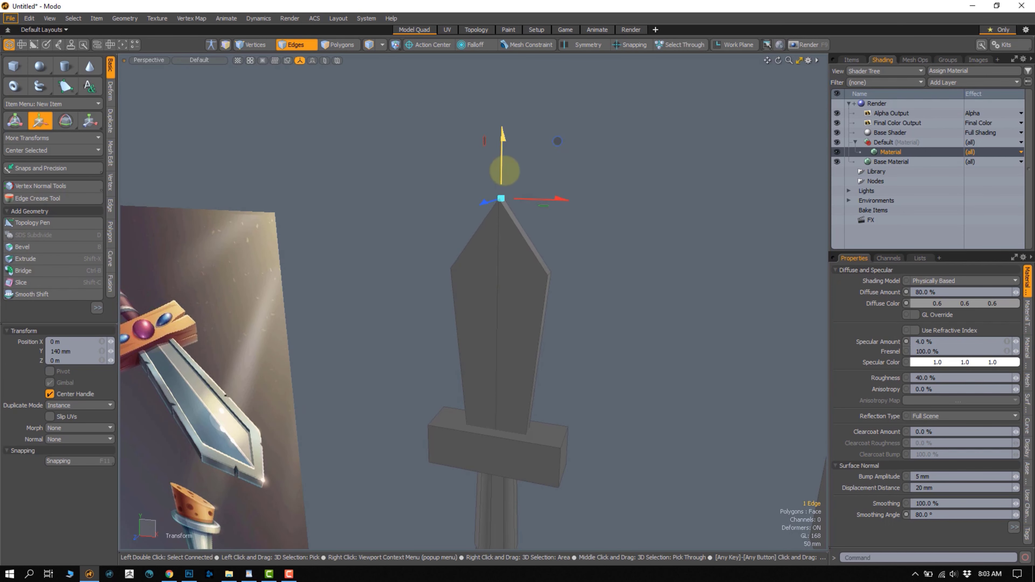
alt+drag(514, 257, 499, 226)
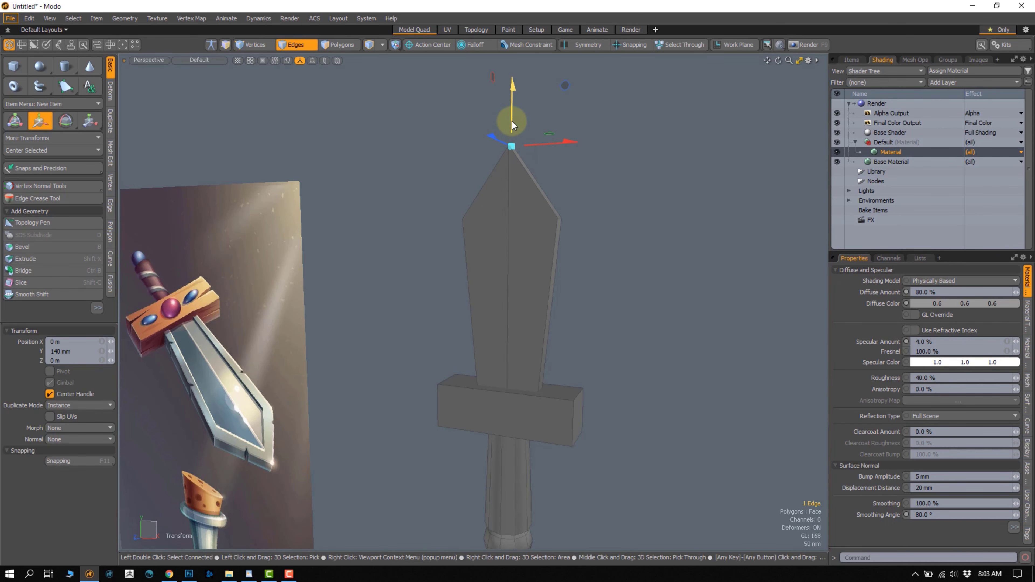
scroll(500, 173, down, 3)
alt+drag(494, 178, 480, 220)
key(Escape)
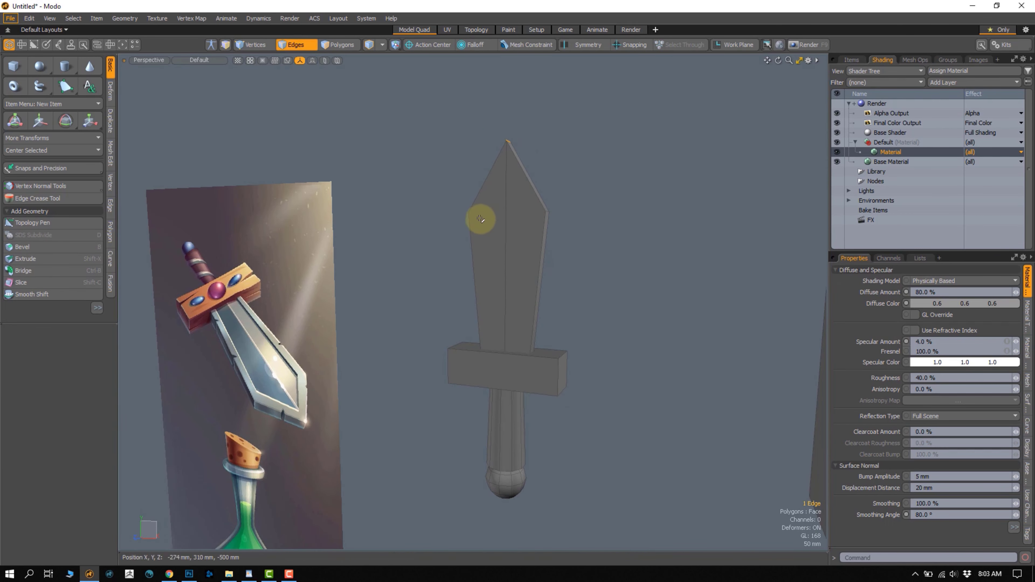
Compare with the reference sword and raise the blade's tip and shoulder vertices to lengthen the blade
scroll(322, 336, up, 4)
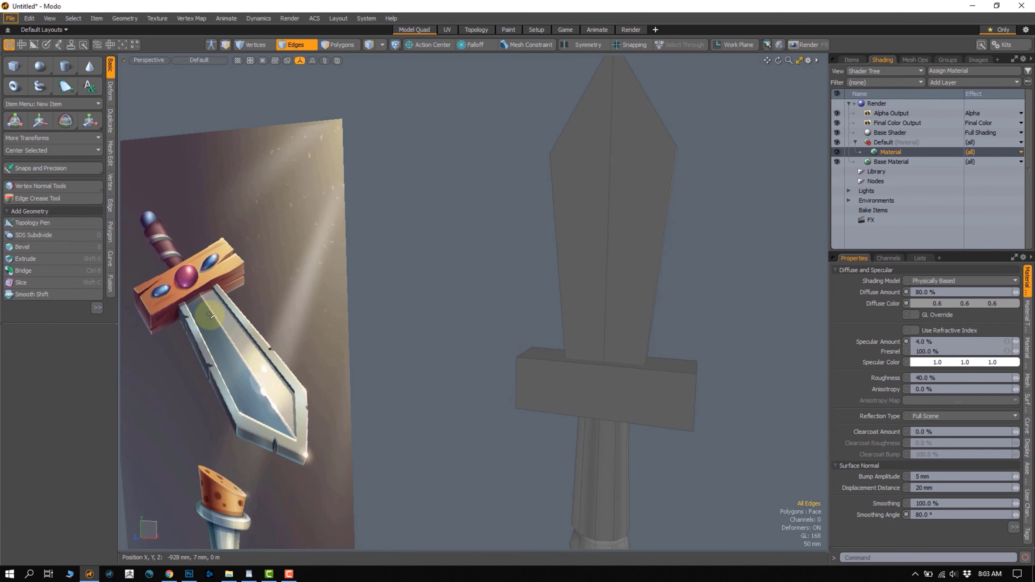
mouse_move(210, 314)
alt+mouse_down()
mouse_move(537, 302)
mouse_move(606, 284)
mouse_move(611, 254)
mouse_move(642, 234)
mouse_move(577, 262)
mouse_move(570, 309)
alt+mouse_up()
key(1)
right_drag(587, 146, 599, 155)
key(w)
mouse_move(590, 180)
mouse_down()
mouse_move(589, 154)
mouse_move(566, 206)
mouse_move(626, 212)
mouse_move(612, 270)
mouse_move(624, 273)
mouse_move(562, 273)
mouse_move(616, 154)
mouse_up()
key(q)
click(627, 215)
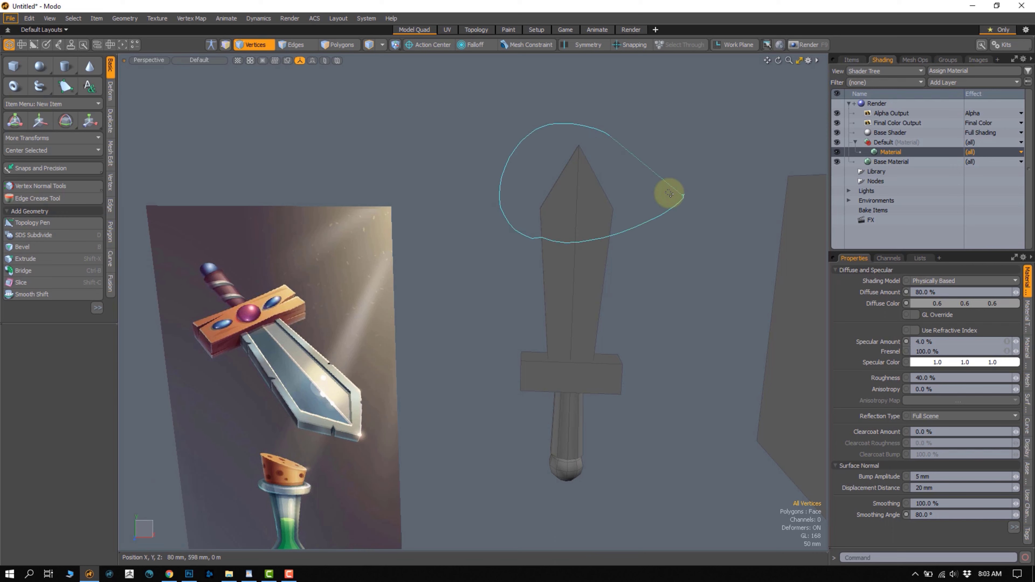
Thin the upper end of the blade by scaling its tip and shoulder vertices to 90.5% along Z
right_drag(669, 193, 652, 184)
mouse_move(607, 213)
alt+mouse_down()
mouse_move(492, 241)
mouse_move(591, 244)
alt+mouse_up()
ctrl+alt+drag(411, 411, 428, 387)
mouse_move(428, 387)
alt+shift+mouse_down()
mouse_move(496, 281)
mouse_move(353, 220)
alt+shift+mouse_up()
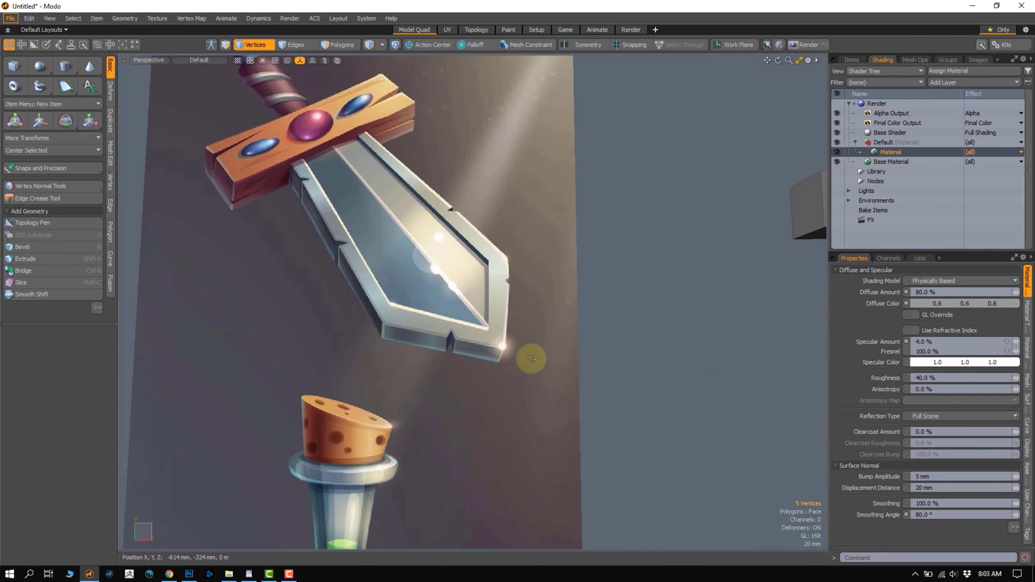
ctrl+alt+drag(531, 359, 593, 223)
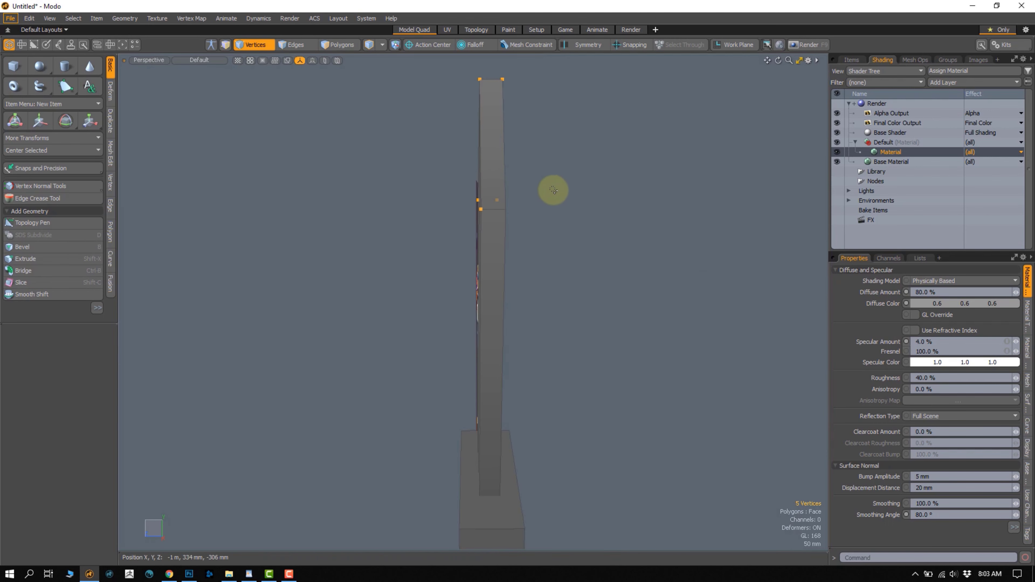
key(r)
alt+shift+drag(481, 153, 487, 192)
drag(376, 185, 402, 172)
Switch to the Right view and delete the large 1 m cube covering the sword
key(ctrl+space)
click(530, 204)
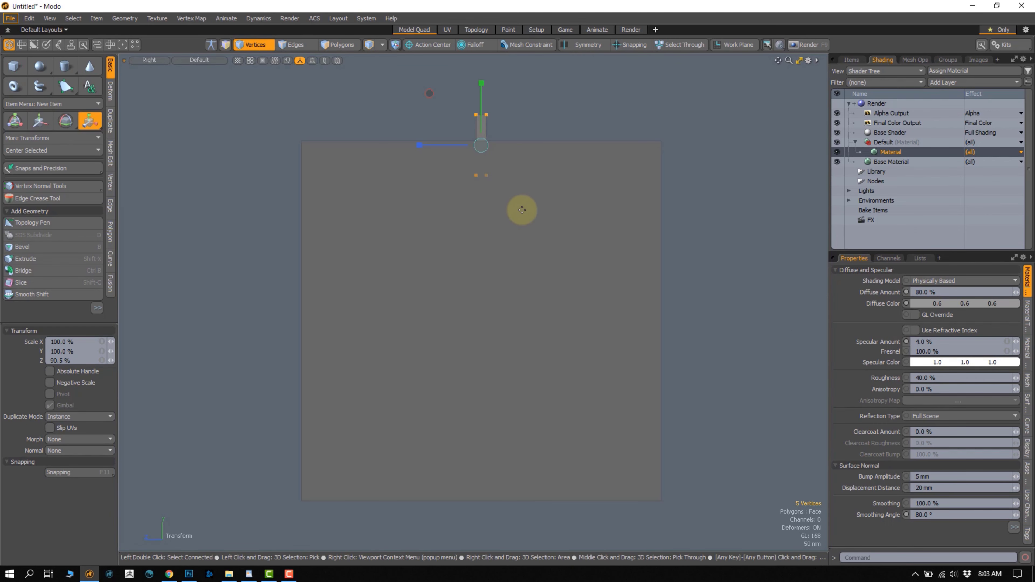
key(3)
click(506, 232)
key(Delete)
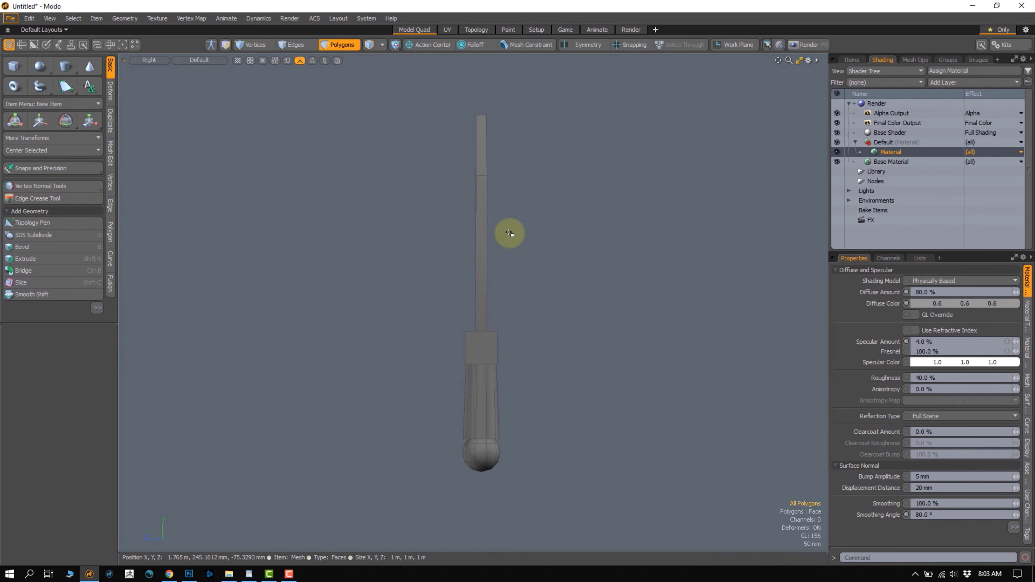
Scale only the two blade tip vertices to about 90% along Z to taper the point, and return to the Perspective view
alt+shift+drag(540, 276, 547, 325)
key(1)
mouse_move(515, 137)
right_down()
mouse_move(454, 237)
mouse_move(502, 237)
right_up()
ctrl+alt+drag(503, 264, 522, 282)
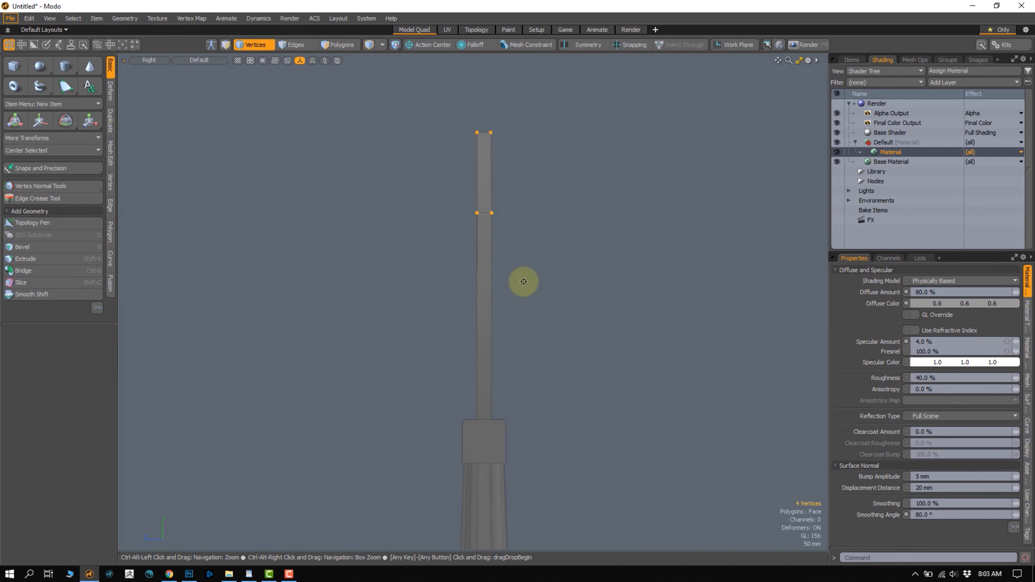
click(510, 301)
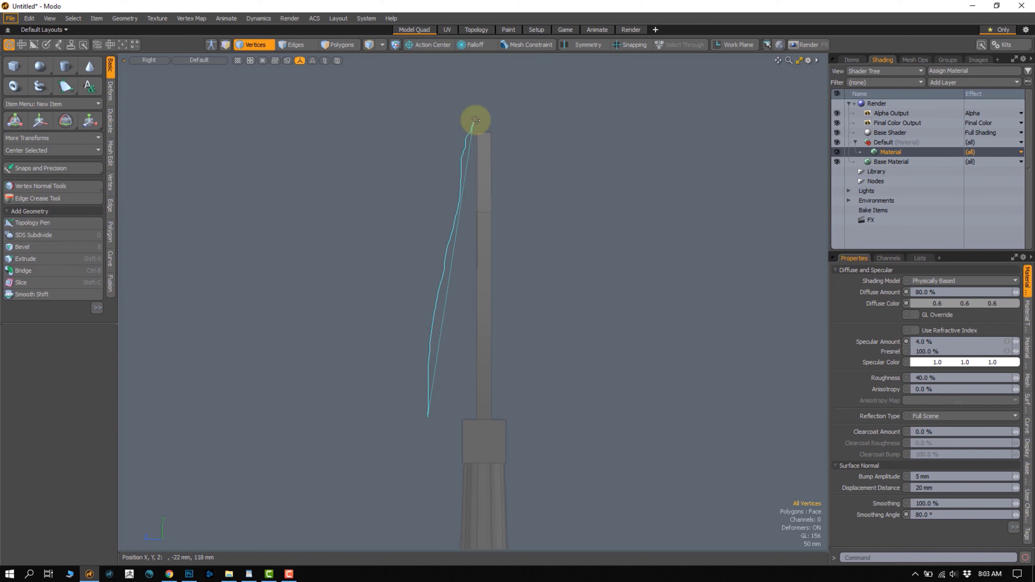
right_drag(537, 425, 537, 424)
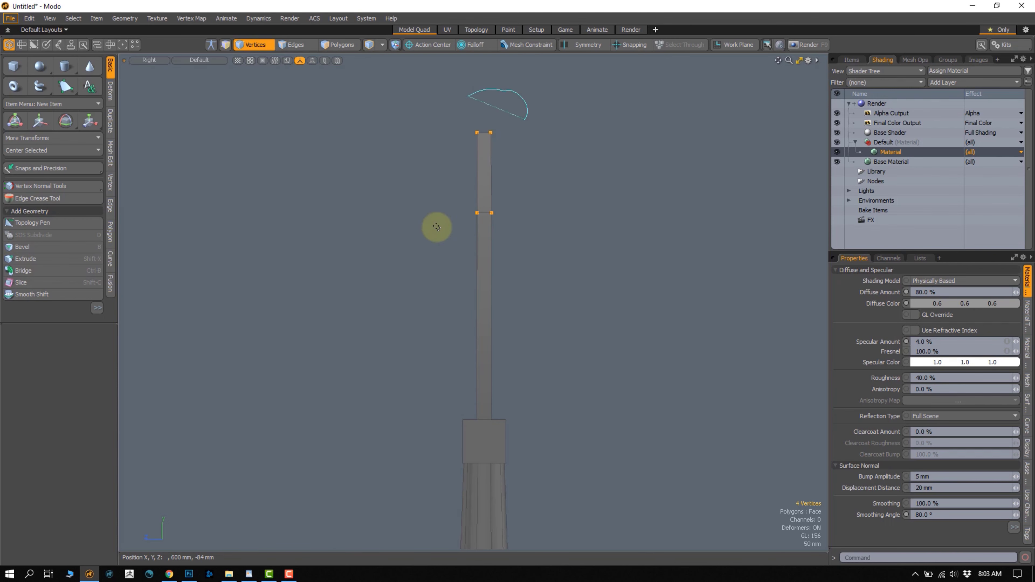
right_drag(462, 143, 474, 138)
key(r)
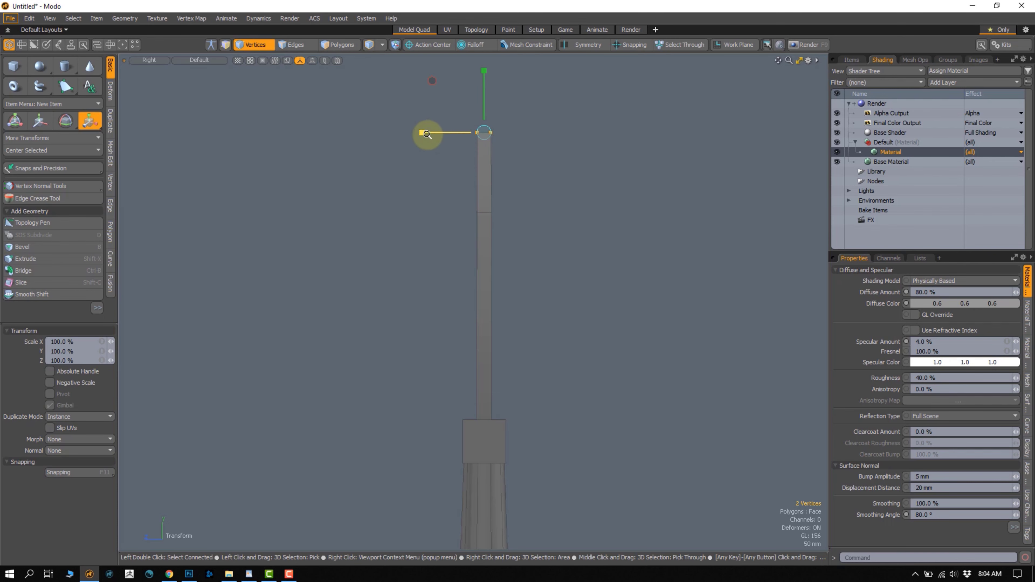
scroll(432, 134, up, 1)
drag(431, 131, 441, 131)
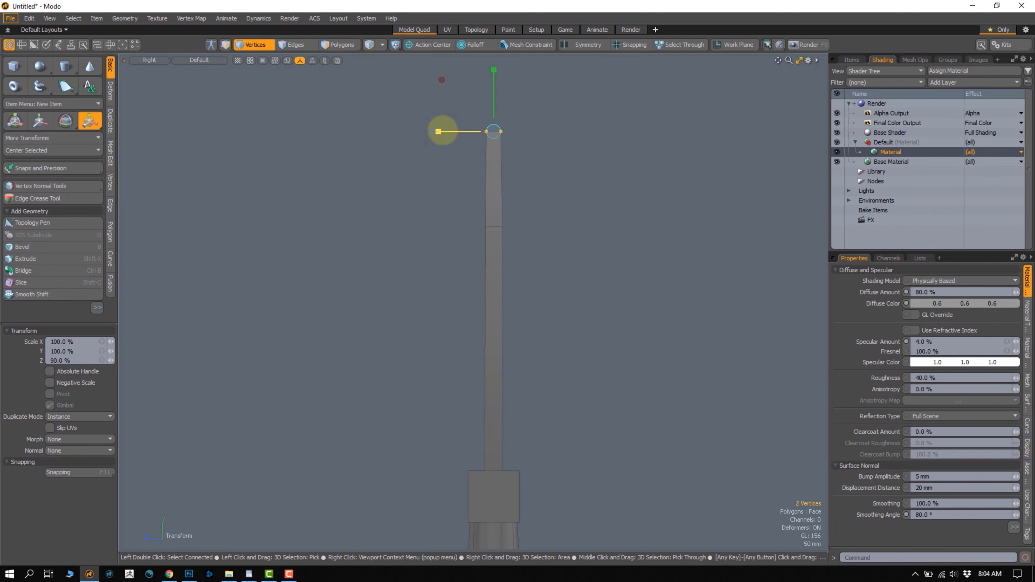
key(space)
click(459, 222)
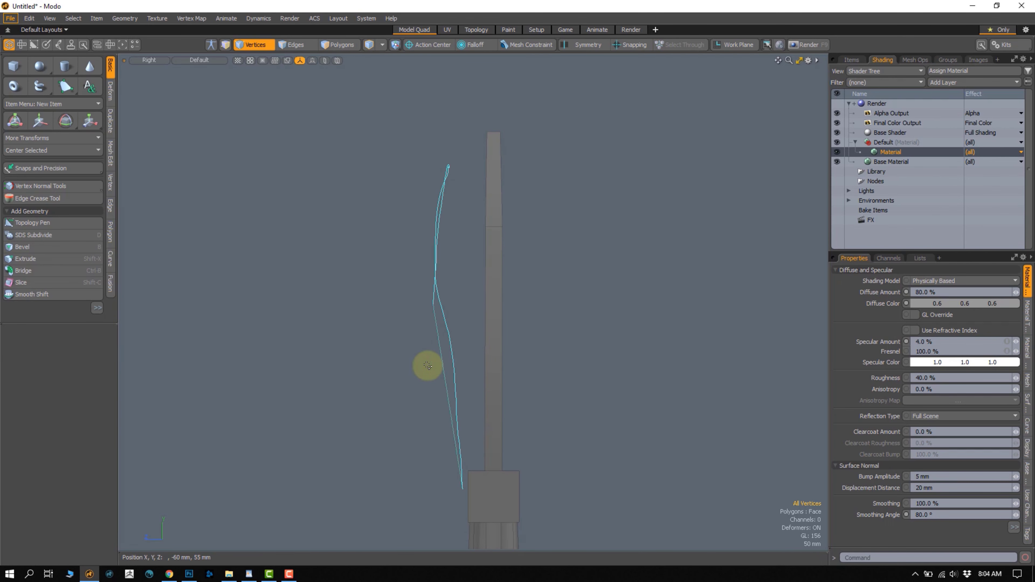
key(KP_Decimal)
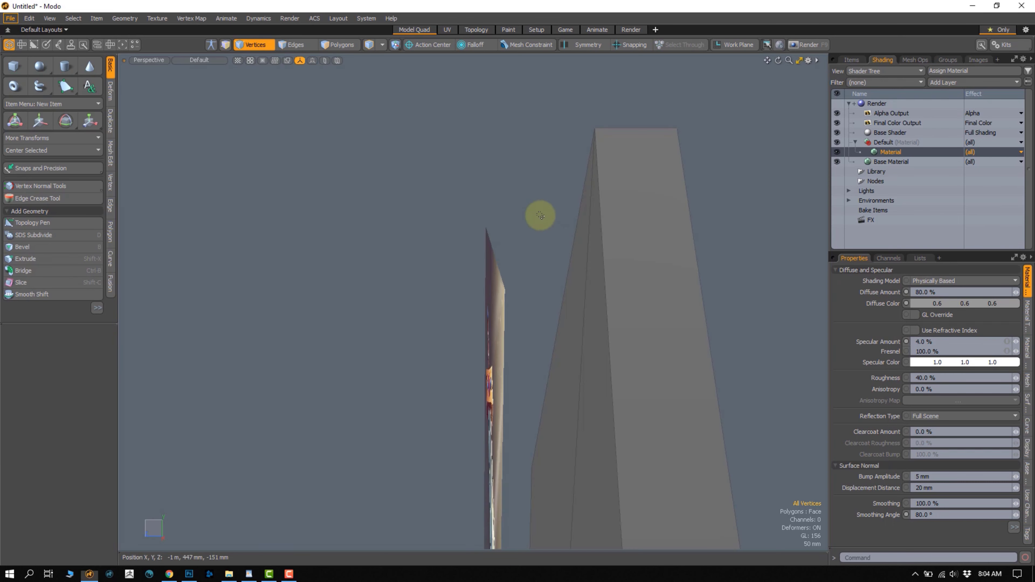
Select the whole crossguard block and adjust its depth by scaling it along Z
alt+drag(487, 297, 554, 324)
scroll(559, 289, down, 5)
key(a)
mouse_move(523, 293)
alt+mouse_down()
mouse_move(554, 300)
mouse_move(518, 308)
alt+mouse_up()
alt+drag(518, 308, 578, 245)
key(3)
click(517, 286)
double_click(562, 285)
key(r)
key(shift+a)
scroll(441, 349, down, 5)
alt+drag(579, 245, 485, 362)
scroll(545, 298, up, 5)
alt+drag(485, 362, 493, 321)
click(493, 321)
key(q)
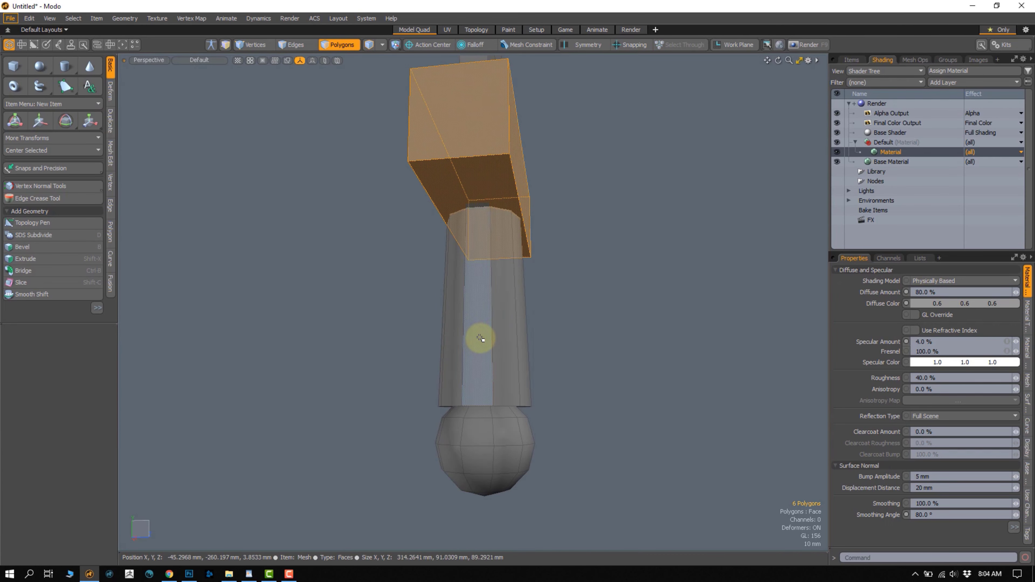
Step back through the last crossguard edits and scale the selected block along X
double_click(482, 337)
key(ctrl+z)
key(ctrl+z)
key(ctrl+z)
key(ctrl+z)
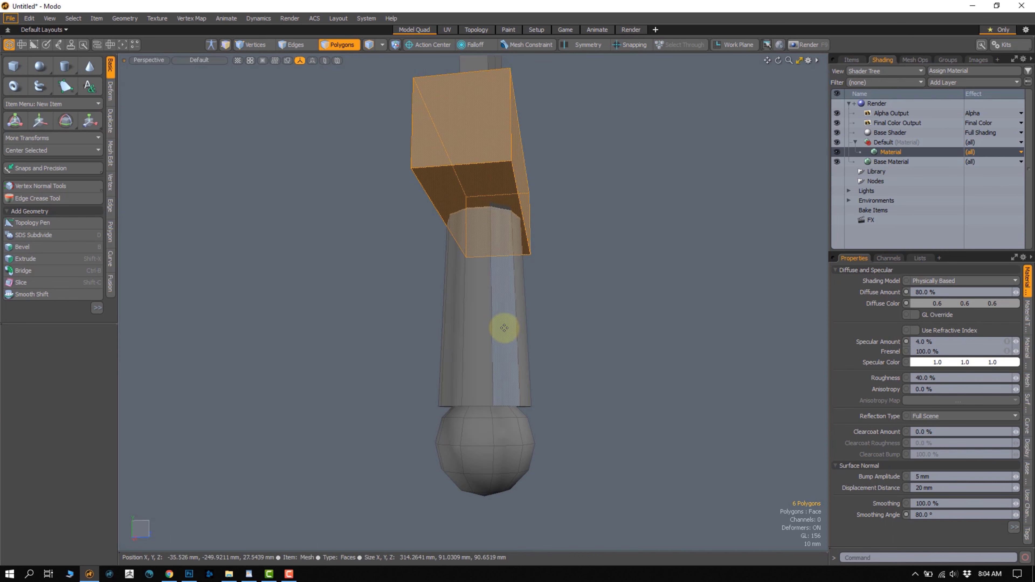
key(w)
key(ctrl+shift+z)
click(656, 141)
alt+drag(407, 255, 548, 279)
key(q)
key(r)
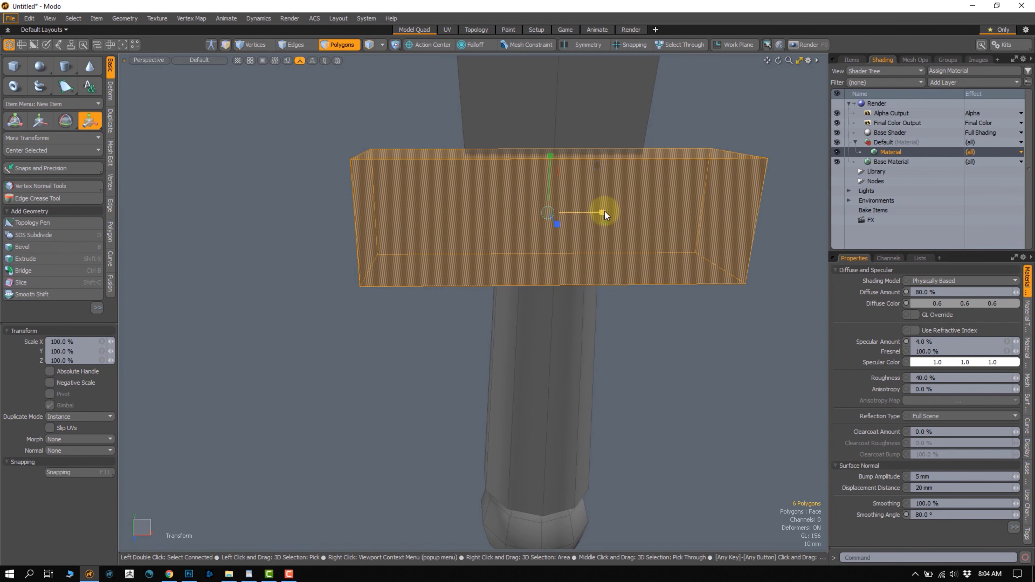
drag(604, 211, 562, 233)
Try flattening the grip and pommel together to 48.5% along Z
key(q)
click(581, 308)
alt+drag(579, 318, 485, 334)
double_click(489, 358)
shift+double_click(493, 426)
key(r)
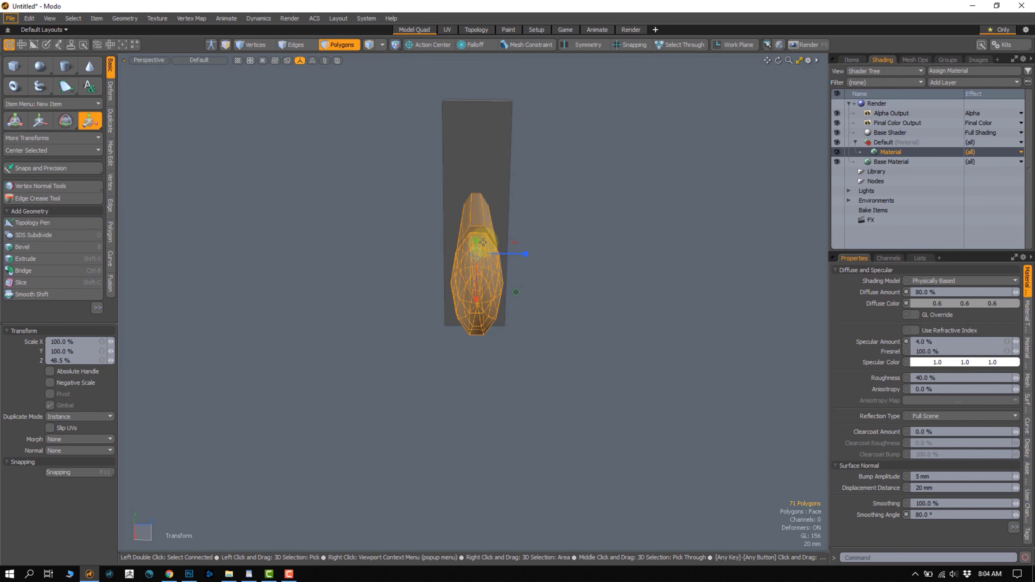
key(ctrl+z)
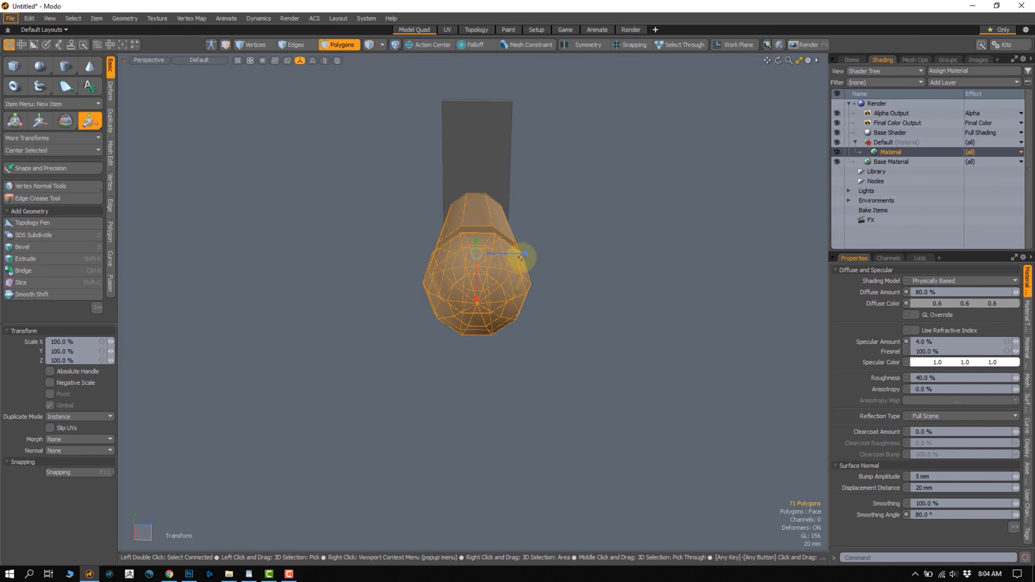
Bevel the edge loop at the pommel end of the grip with an inset of about 5.5 mm
alt+drag(543, 276, 436, 285)
key(q)
click(365, 325)
scroll(422, 334, up, 4)
key(2)
double_click(430, 319)
key(b)
click(462, 311)
scroll(449, 339, up, 4)
mouse_move(448, 340)
alt+mouse_down()
mouse_move(437, 287)
mouse_move(452, 323)
alt+mouse_up()
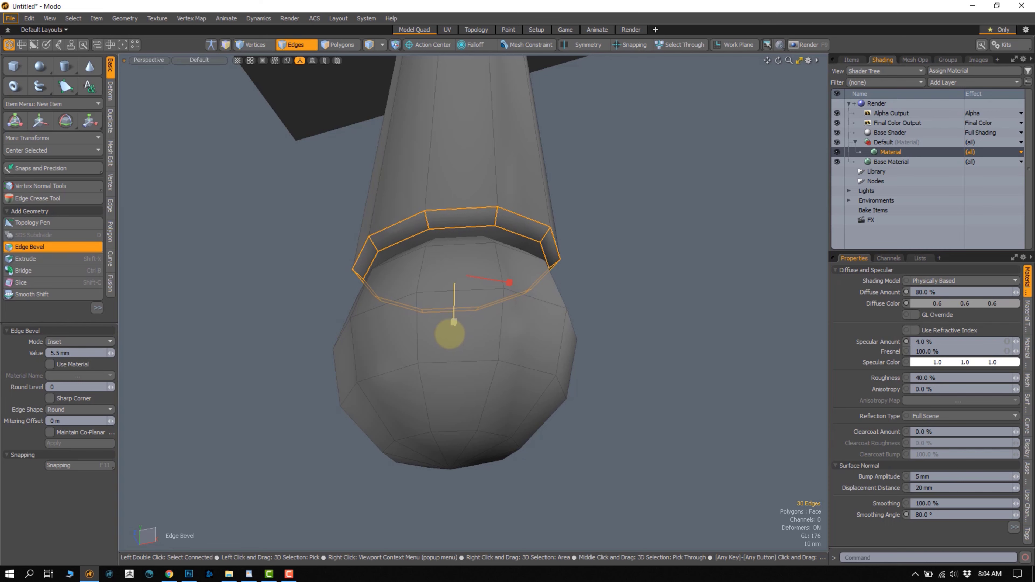
alt+drag(503, 293, 520, 376)
ctrl+alt+drag(521, 296, 448, 286)
key(space)
click(434, 351)
Scale the blade's two long side faces along Z until they are about 23 mm thick
alt+drag(434, 352, 485, 334)
ctrl+alt+drag(485, 334, 504, 261)
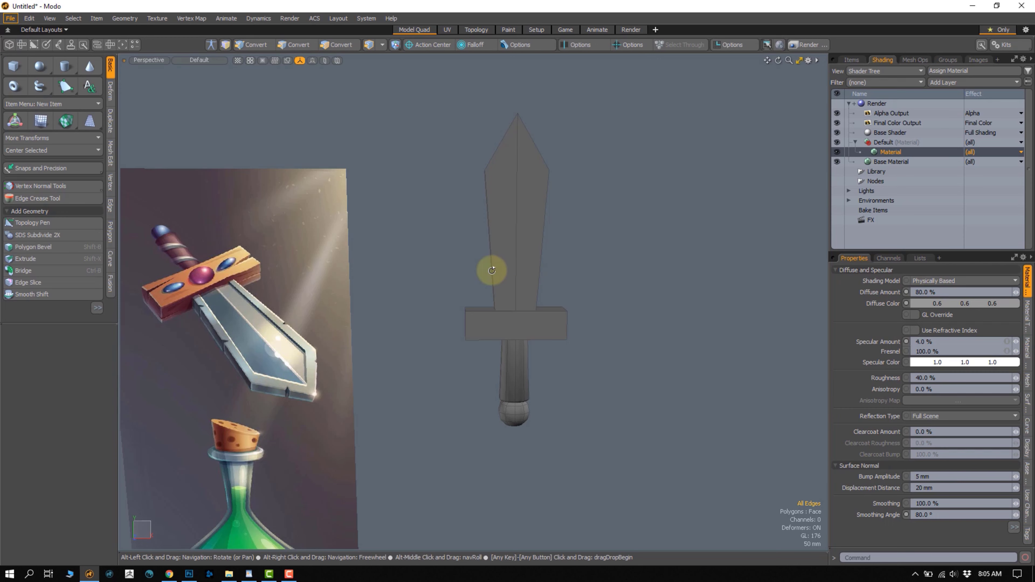
alt+drag(492, 271, 445, 294)
key(4)
key(3)
click(506, 298)
shift+click(579, 260)
key(y)
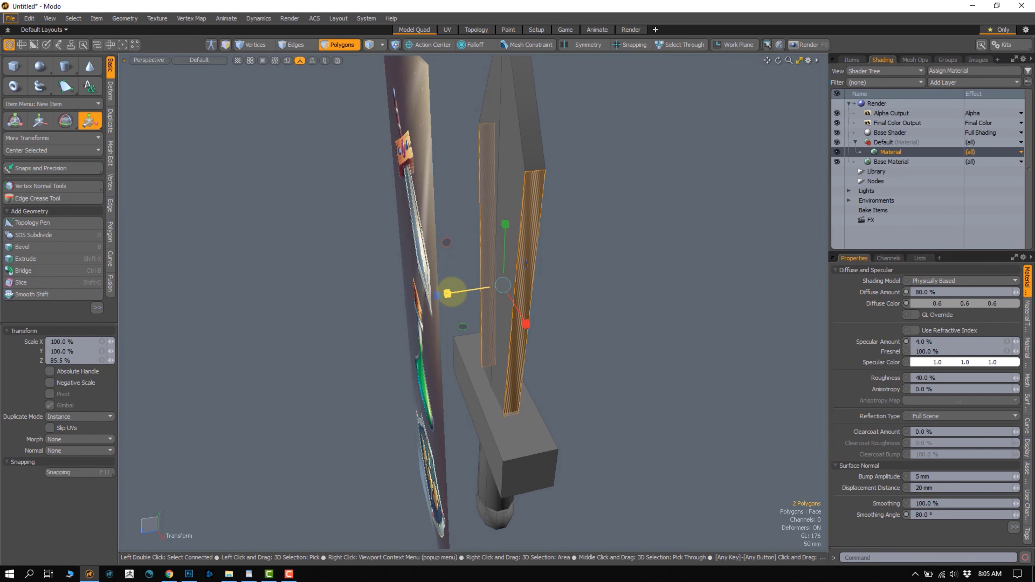
key(space)
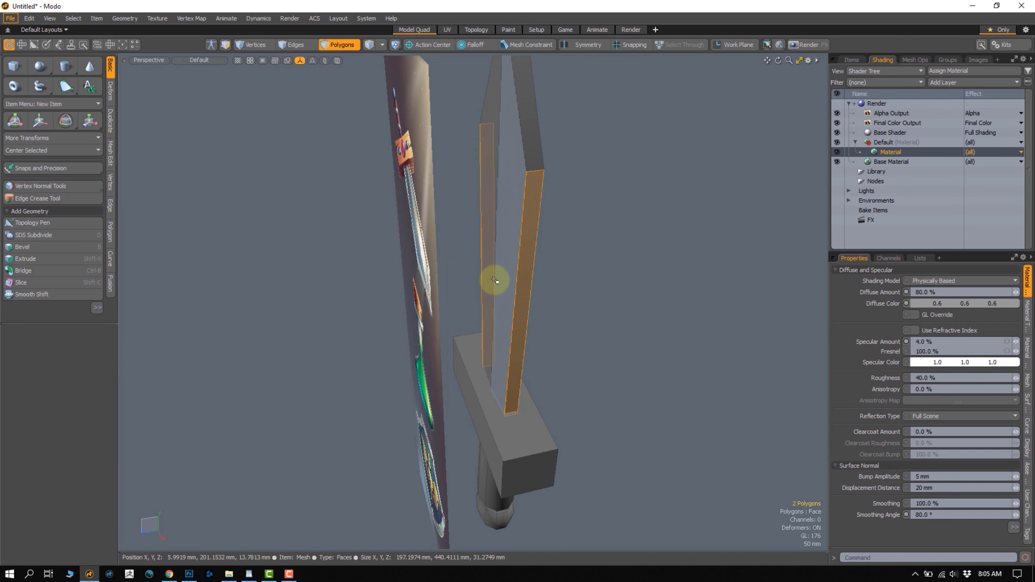
Isolate the blade by selecting all its polygons and hiding the rest of the sword
key(2)
click(495, 281)
alt+drag(484, 295, 431, 293)
key(3)
alt+drag(413, 342, 425, 335)
double_click(425, 335)
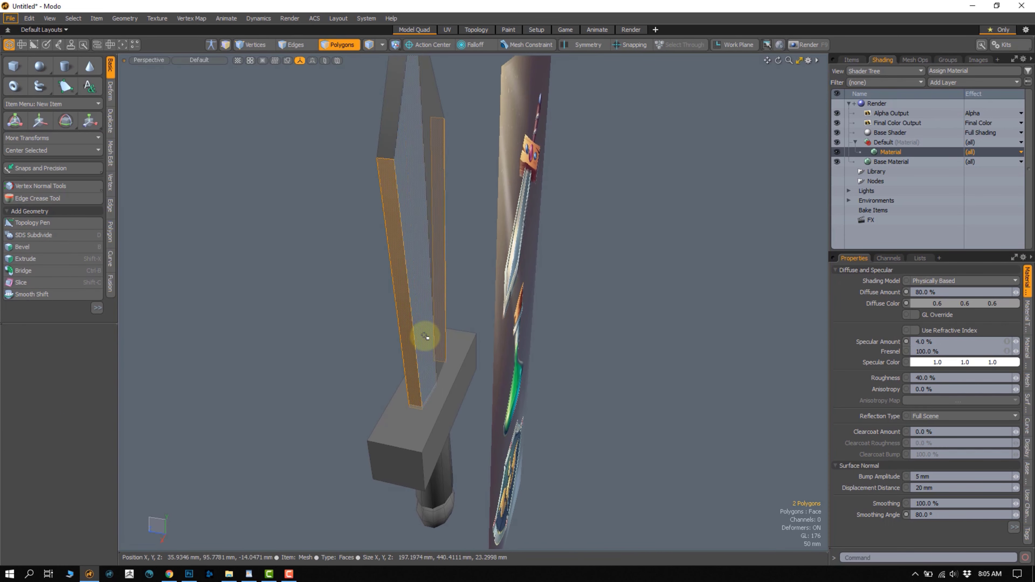
key(shift+h)
key(F2)
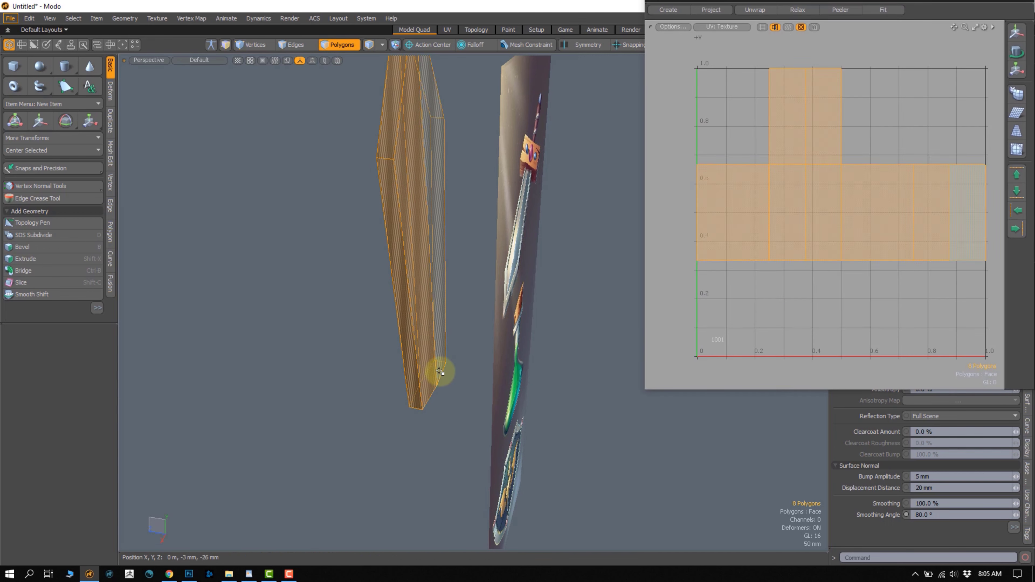
click(441, 370)
key(F2)
Transform the vertices at the blade's base and unhide the rest of the sword
key(1)
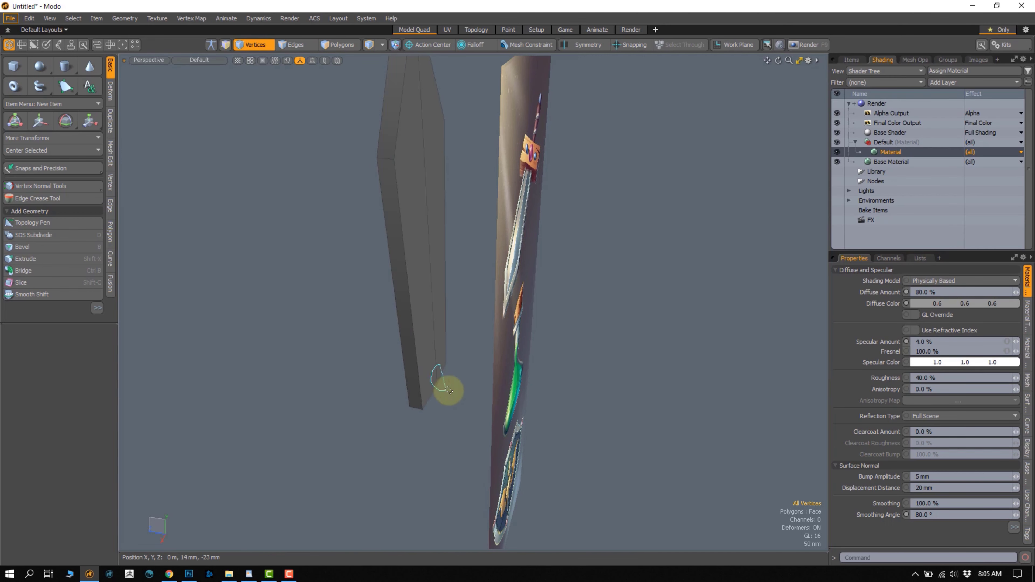
alt+drag(449, 390, 505, 372)
key(u)
key(y)
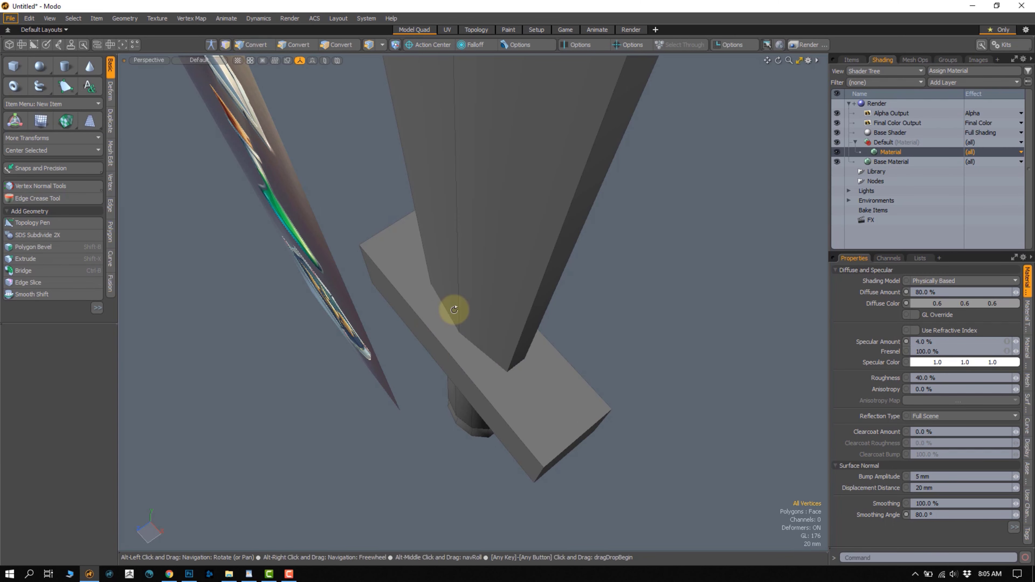
Try insetting the blade's two front faces by extruding them and scaling to 81% in X and 91% in Y
scroll(407, 279, down, 5)
alt+drag(455, 310, 369, 269)
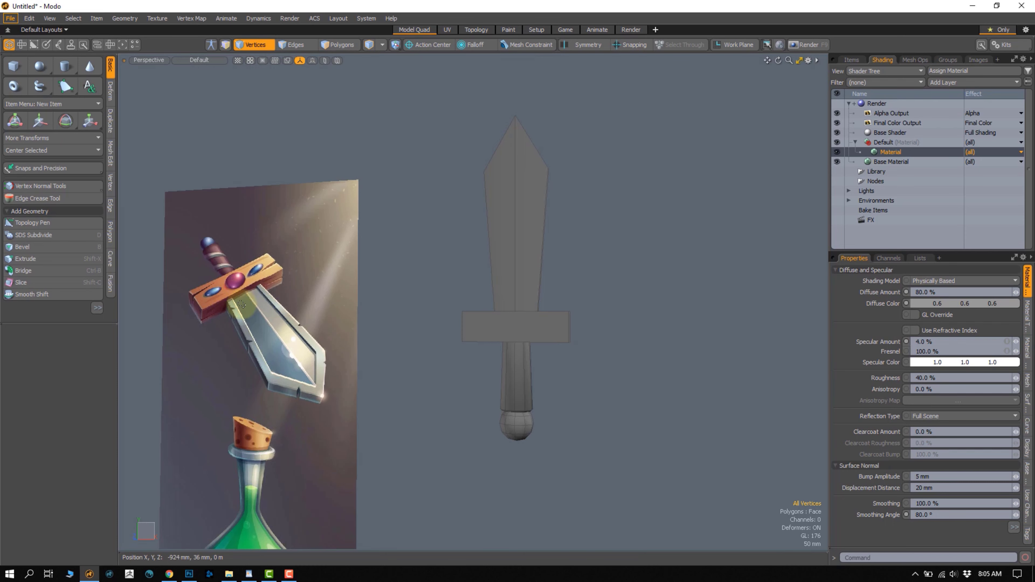
alt+drag(533, 273, 495, 256)
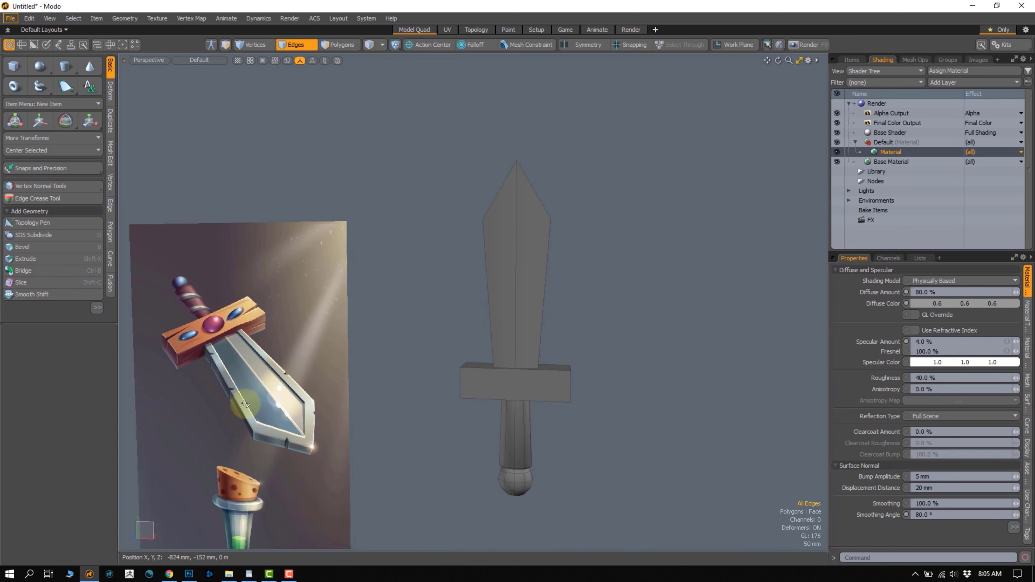
key(3)
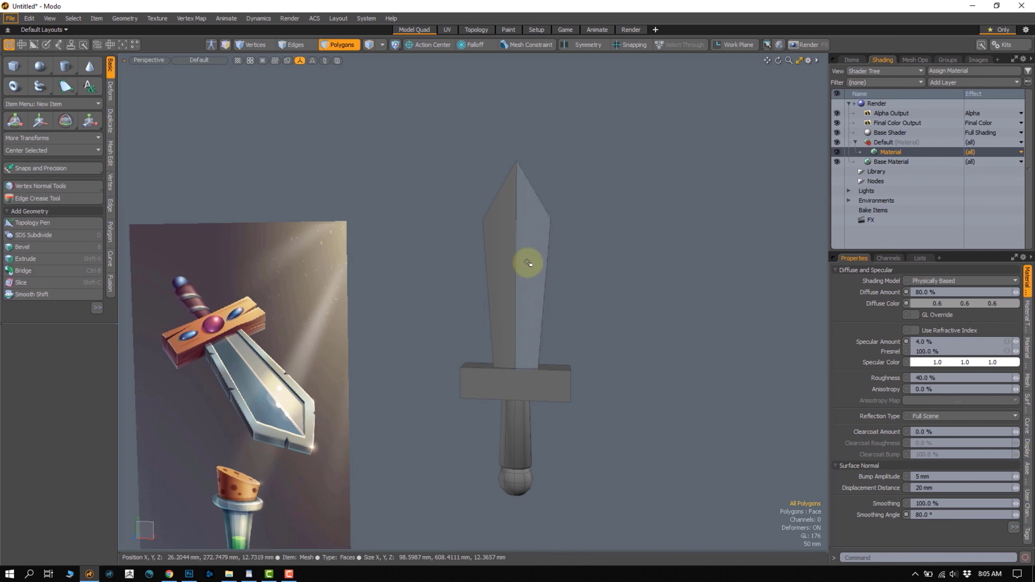
drag(518, 261, 538, 252)
scroll(558, 296, up, 3)
alt+drag(480, 284, 480, 284)
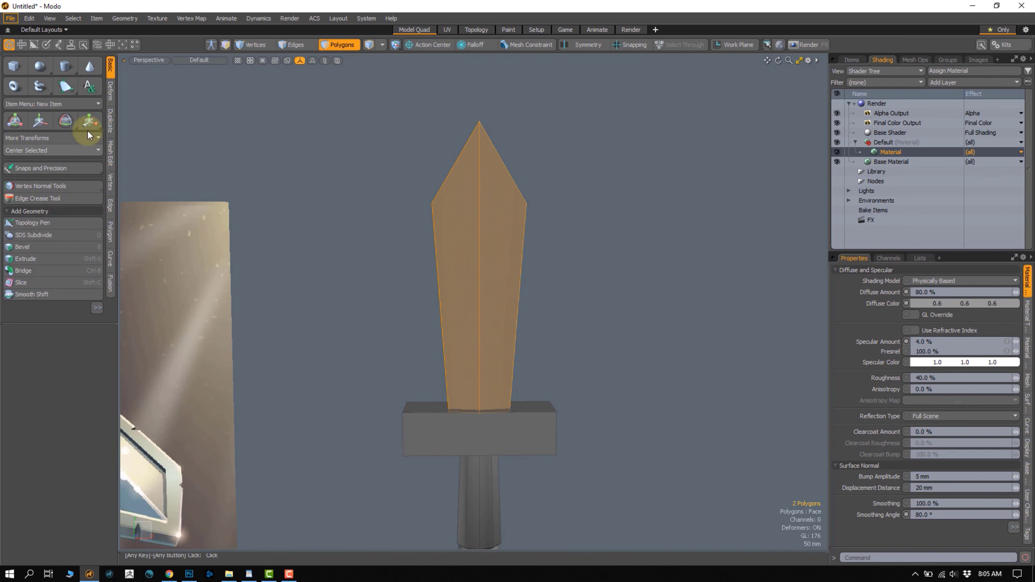
click(111, 153)
key(shift+x)
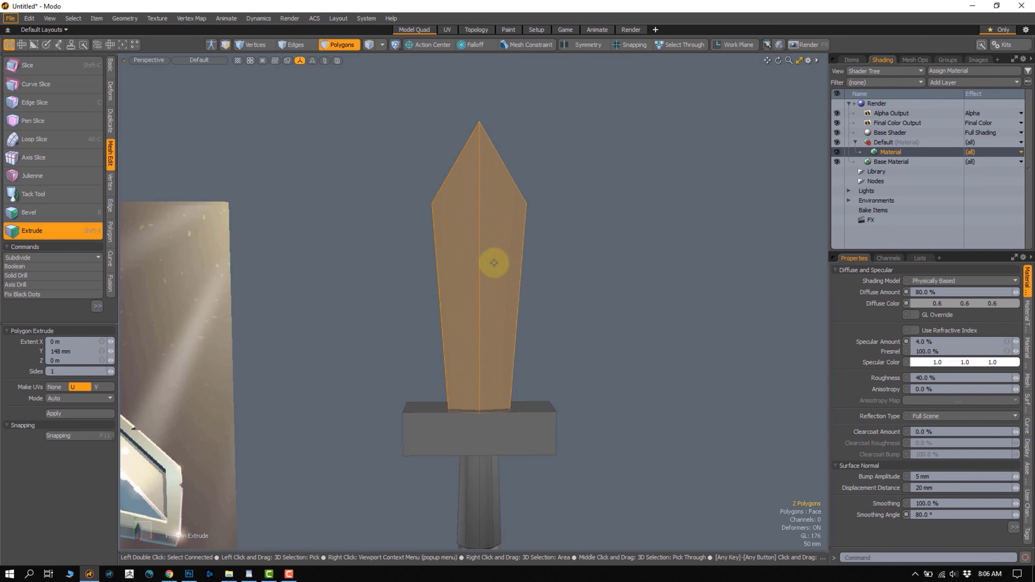
key(r)
drag(524, 224, 503, 236)
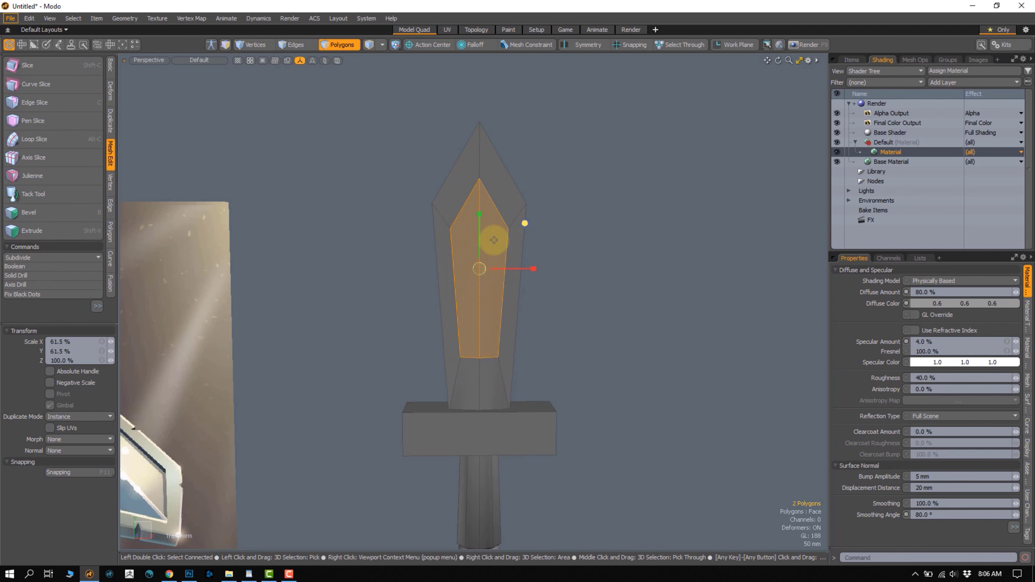
drag(513, 242, 523, 269)
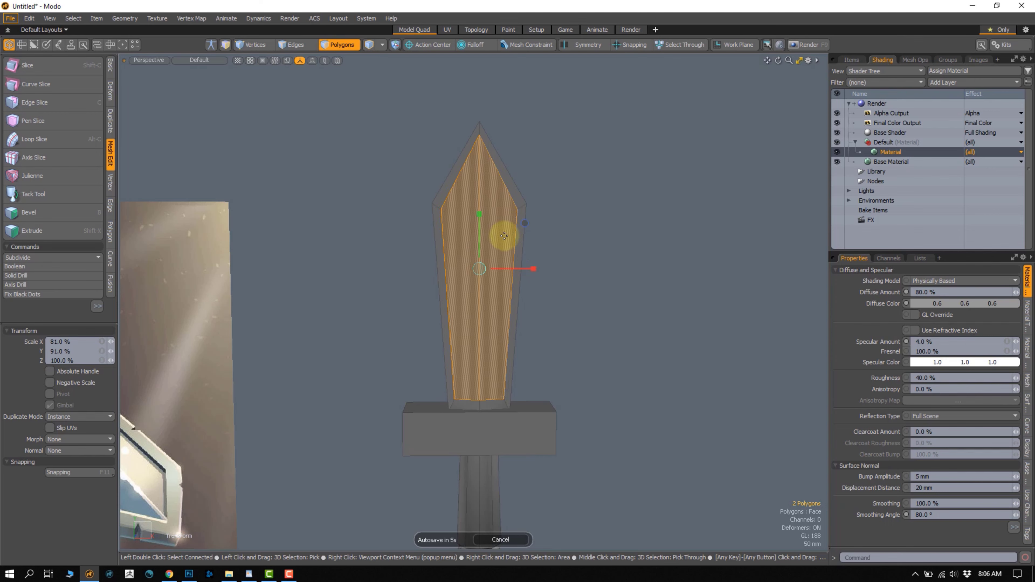
drag(526, 229, 469, 236)
Undo the blade's front inset and clear the polygon selection
key(space)
click(557, 251)
key(3)
key(shift+x)
key(space)
click(582, 269)
alt+drag(472, 236, 517, 249)
click(571, 98)
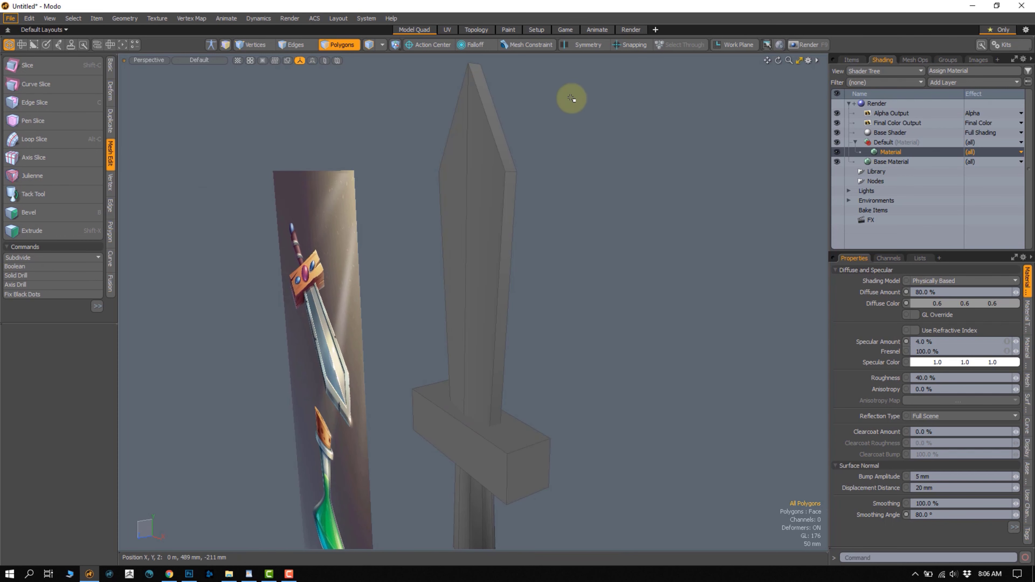
Turn on symmetry along the Z axis
click(588, 47)
click(623, 96)
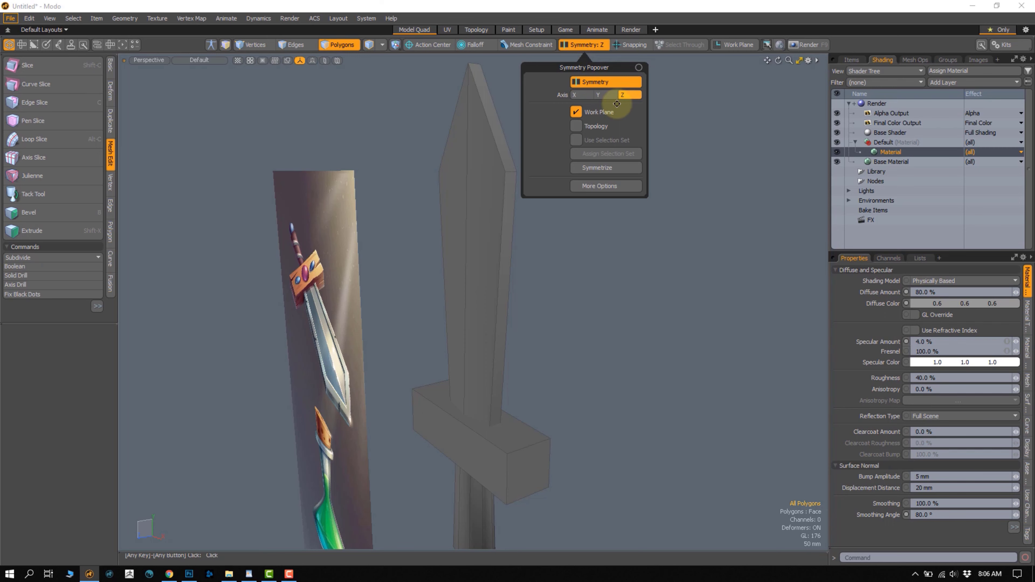
click(478, 221)
alt+drag(489, 267, 425, 247)
click(487, 216)
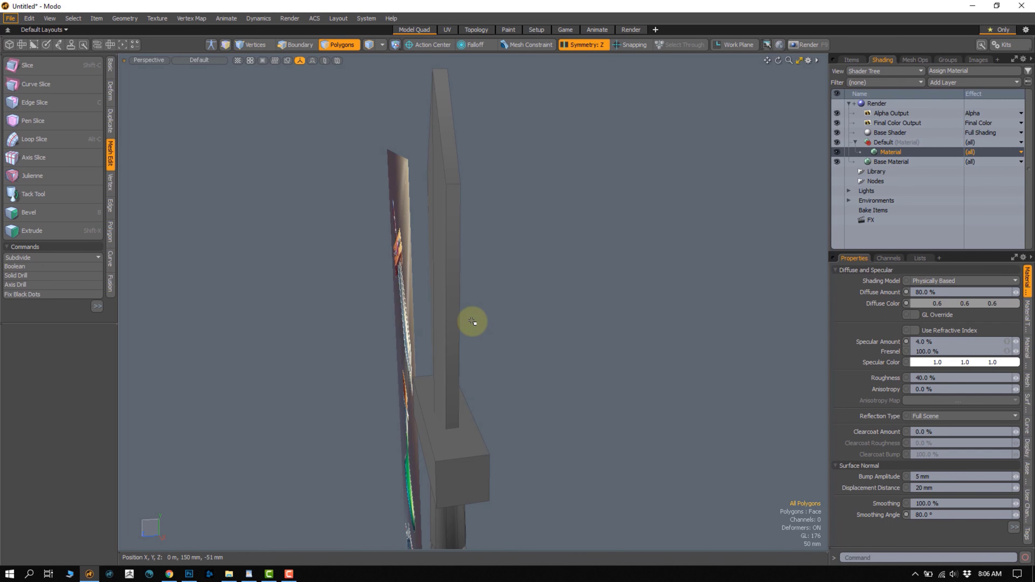
Check from the Top view how the blade sits on the centre axes, and return to the Perspective view
key(ctrl+3)
click(469, 281)
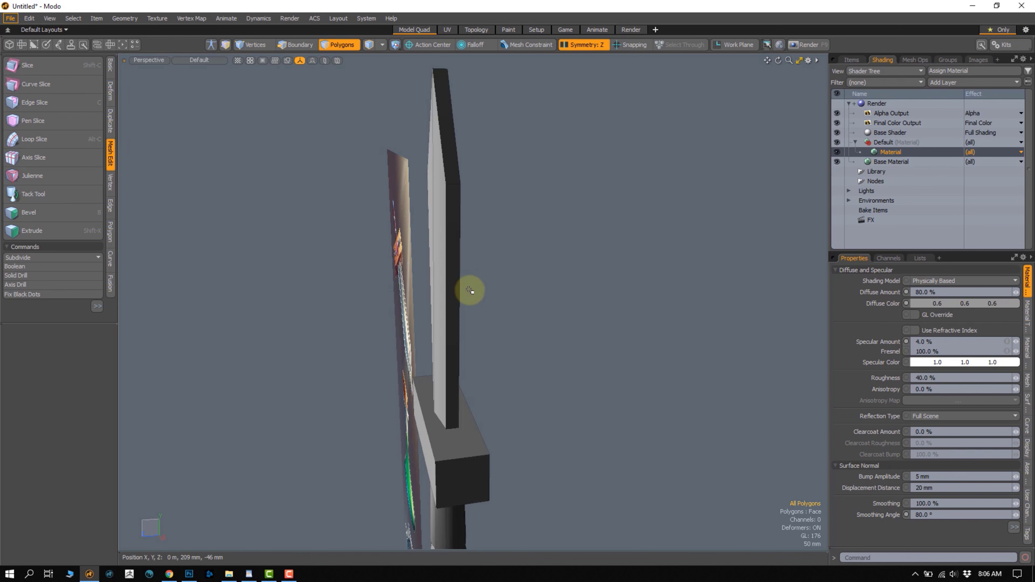
key(ctrl+3)
click(471, 264)
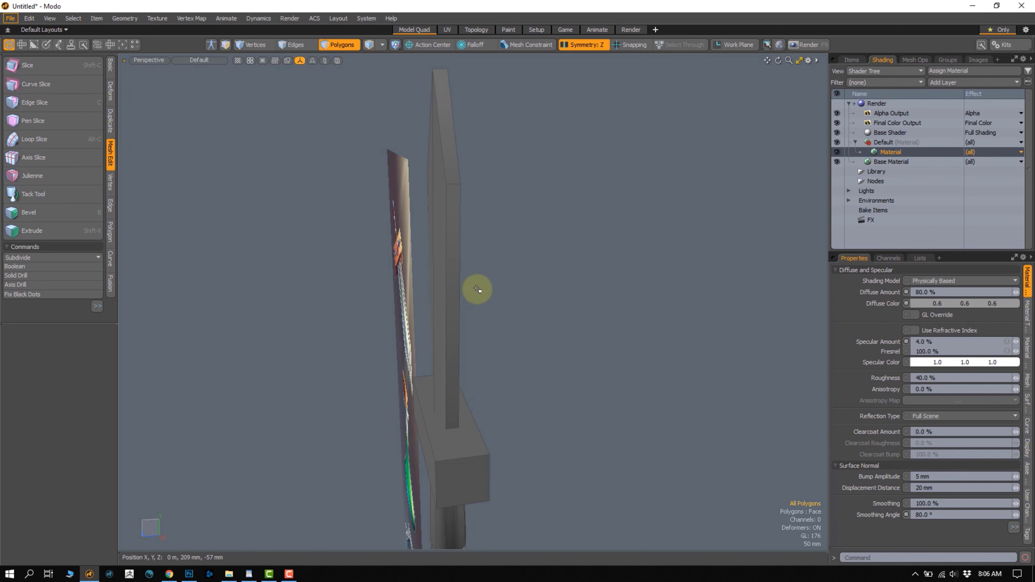
key(ctrl+space)
click(480, 247)
key(ctrl+3)
click(475, 352)
ctrl+alt+drag(469, 363, 468, 395)
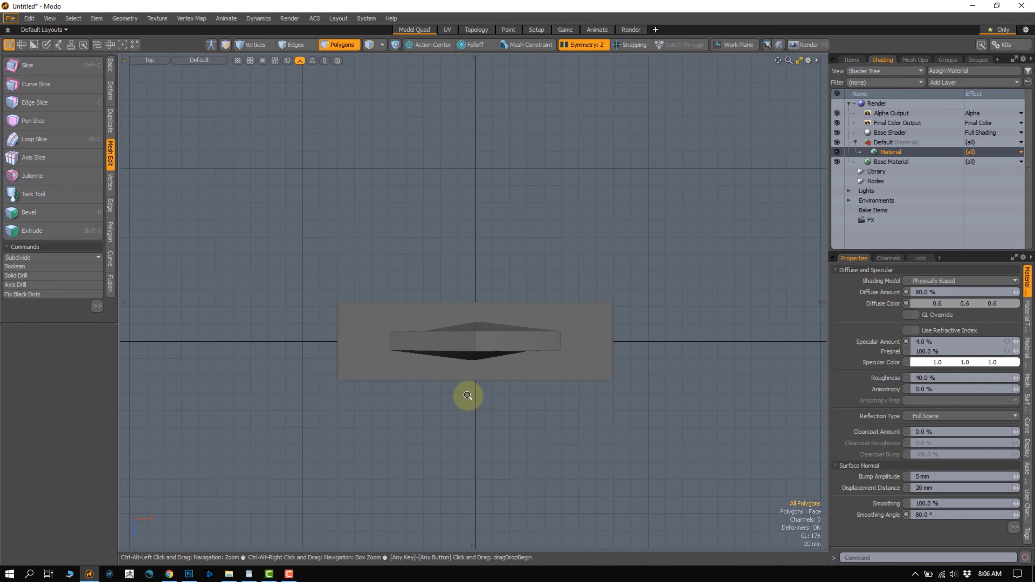
click(468, 348)
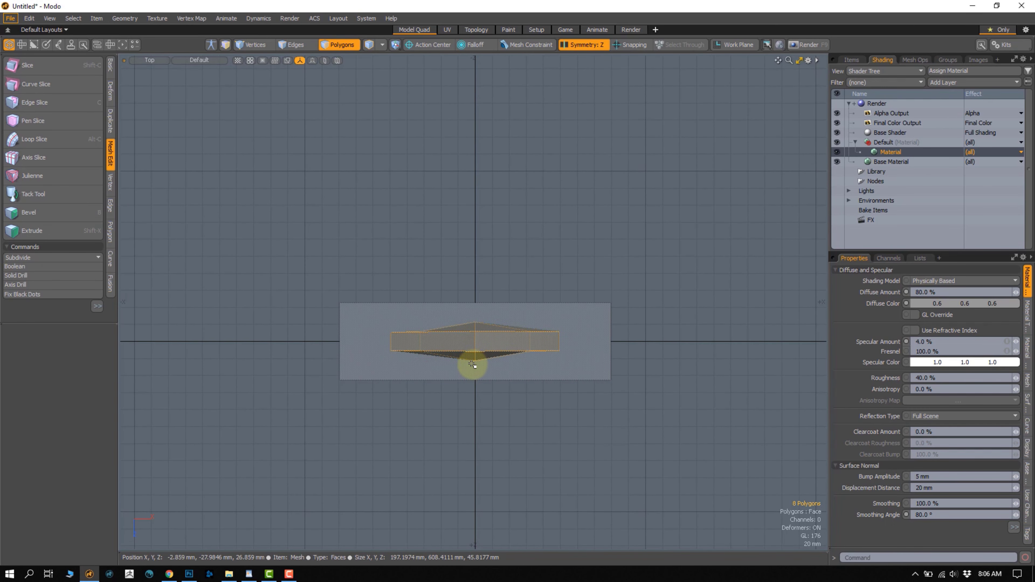
ctrl+alt+drag(472, 362, 509, 301)
key(KP_Decimal)
key(1)
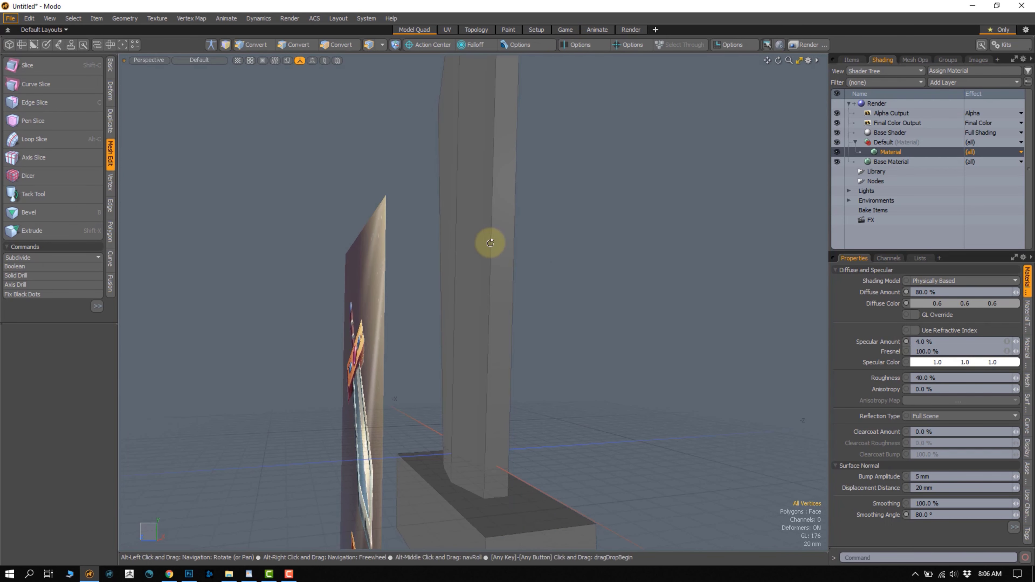
Select the blade's four broad front and back faces and extrude them with zero extent
alt+drag(490, 243, 499, 219)
key(3)
mouse_move(503, 260)
alt+mouse_down()
mouse_move(490, 187)
mouse_move(411, 259)
mouse_move(363, 199)
mouse_move(362, 243)
mouse_move(517, 212)
mouse_move(477, 251)
mouse_move(446, 185)
mouse_move(476, 308)
mouse_move(527, 263)
mouse_move(491, 261)
alt+mouse_up()
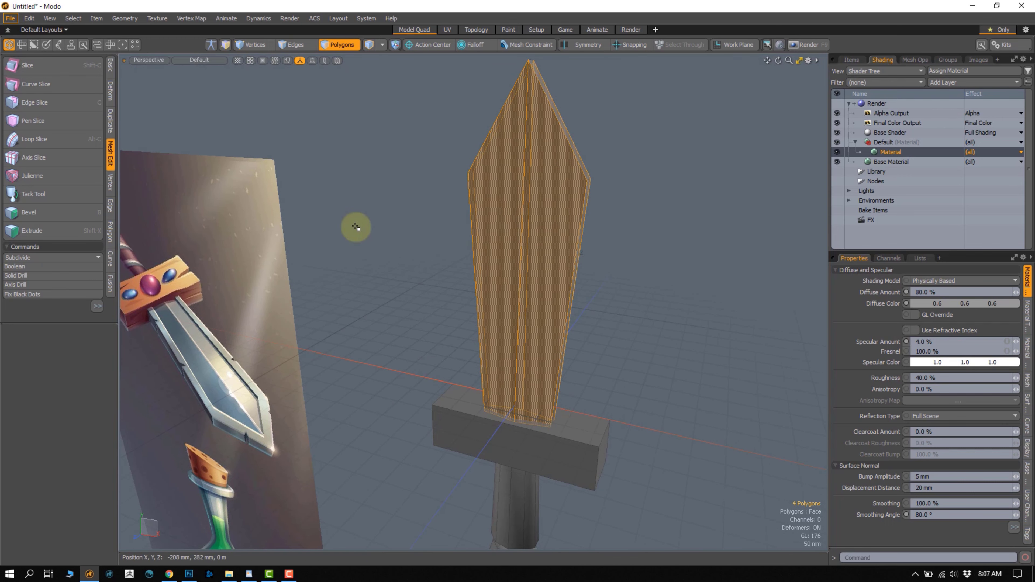
click(38, 233)
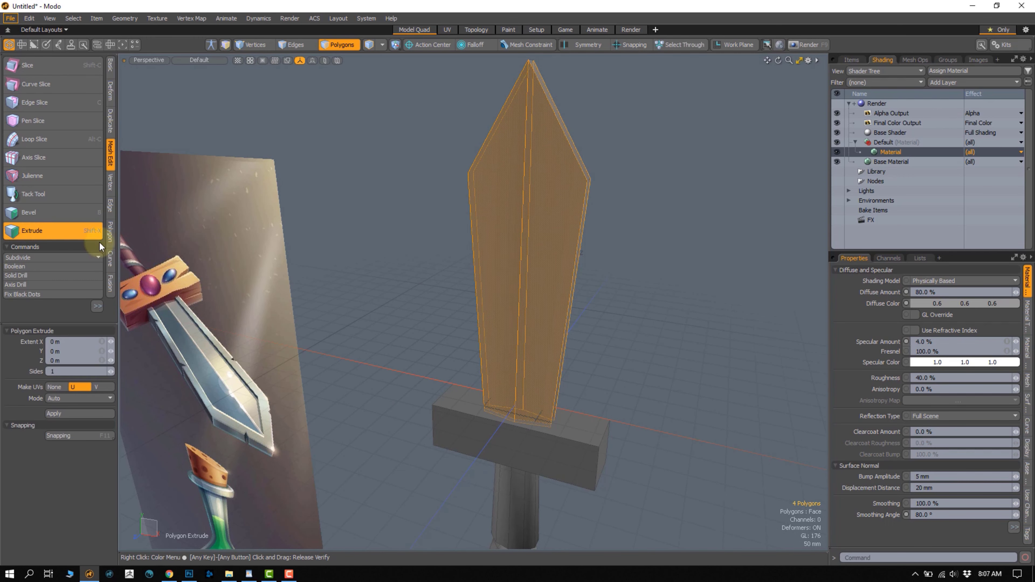
click(240, 237)
click(379, 204)
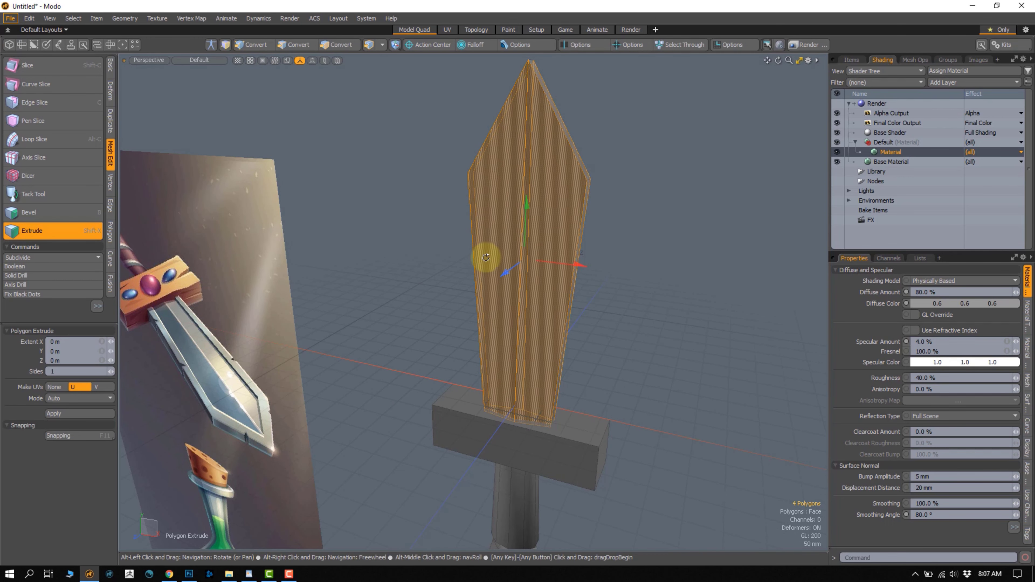
Scale the extruded blade faces in X and Y into an inset about 150 mm wide and 541 mm tall
alt+drag(486, 259, 500, 255)
alt+shift+drag(499, 255, 478, 265)
key(r)
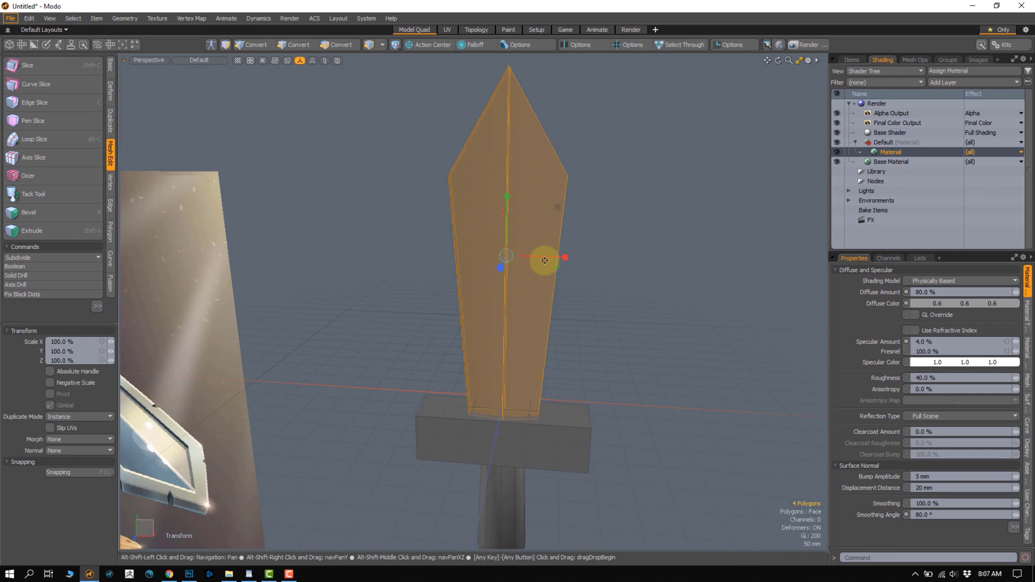
scroll(531, 266, up, 5)
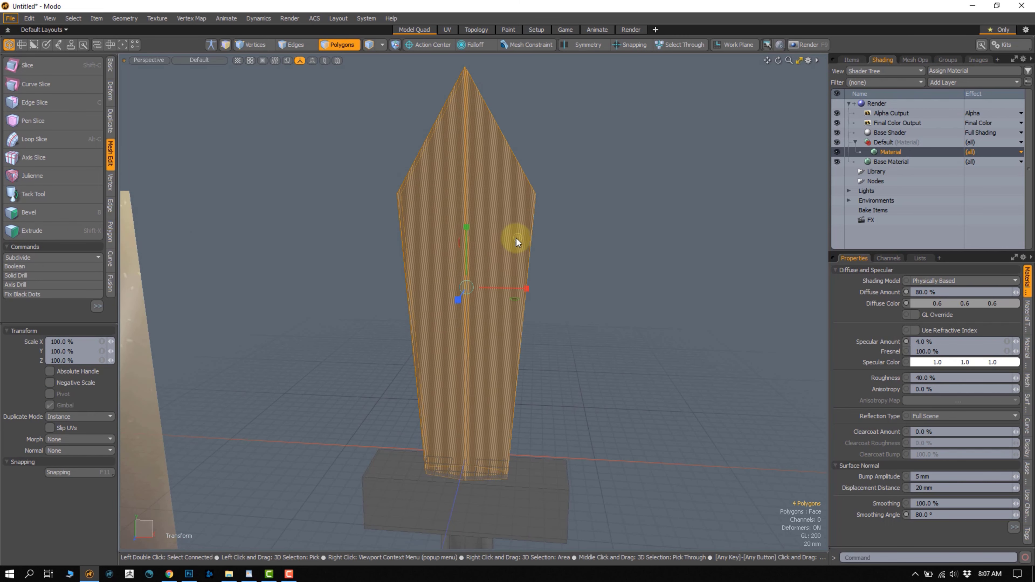
drag(519, 238, 507, 244)
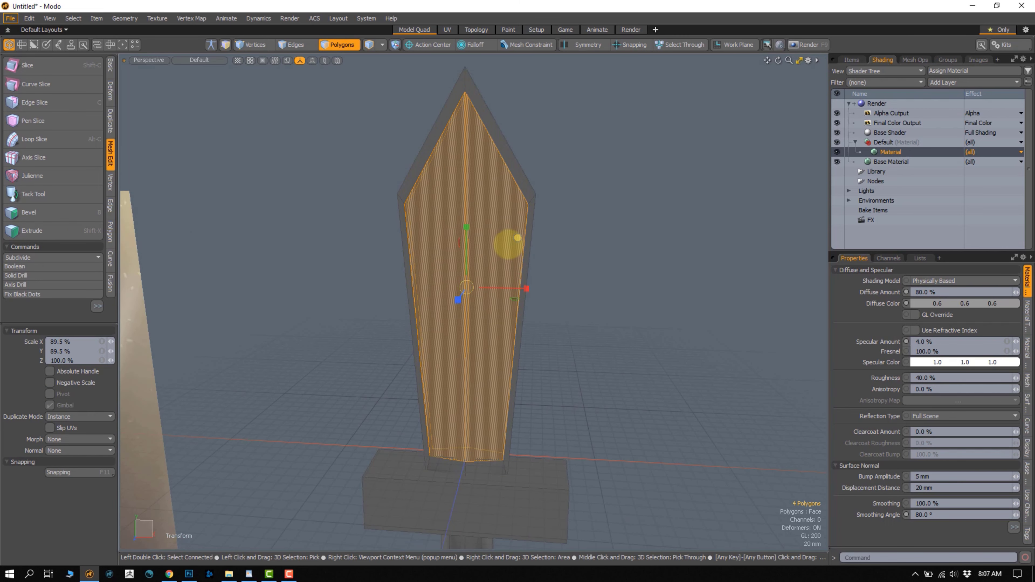
drag(525, 290, 530, 258)
click(574, 248)
Select the blade's four inset faces on the front and back and extrude them in place
click(507, 254)
key(ctrl+3)
click(500, 294)
alt+drag(529, 258, 477, 244)
click(506, 249)
shift+click(430, 213)
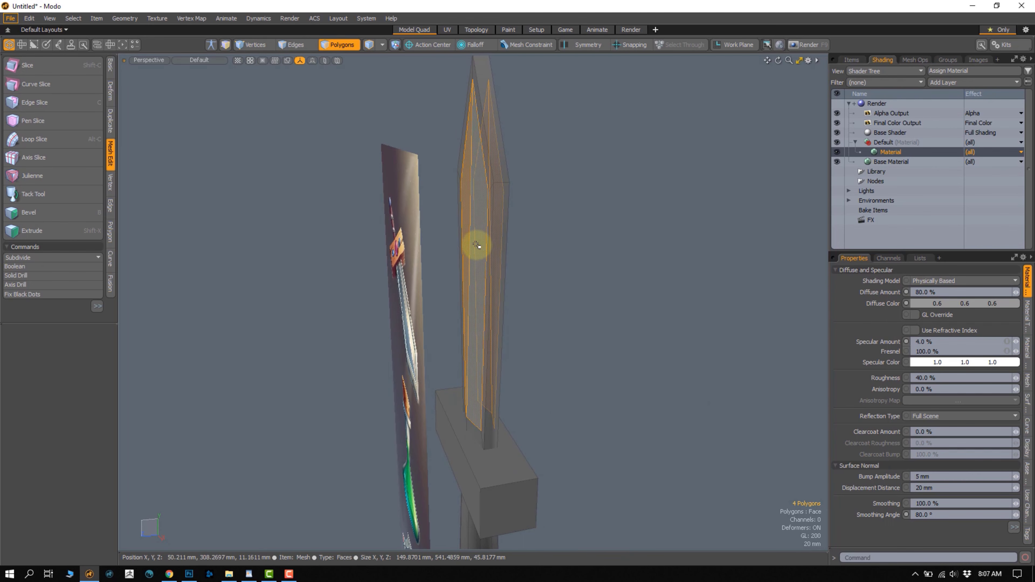
click(32, 232)
alt+drag(406, 239, 432, 259)
Scale the extruded inset faces in Z to about 15.8 mm apart, recessing the panel on both sides of the blade
key(r)
alt+drag(454, 304, 434, 291)
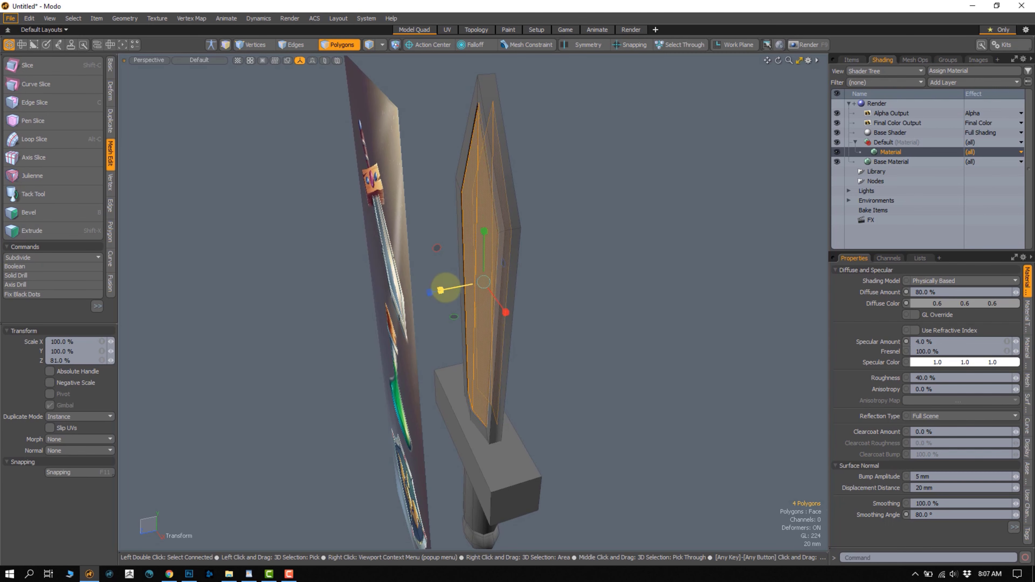
drag(475, 276, 477, 275)
alt+drag(475, 268, 439, 232)
scroll(438, 232, up, 3)
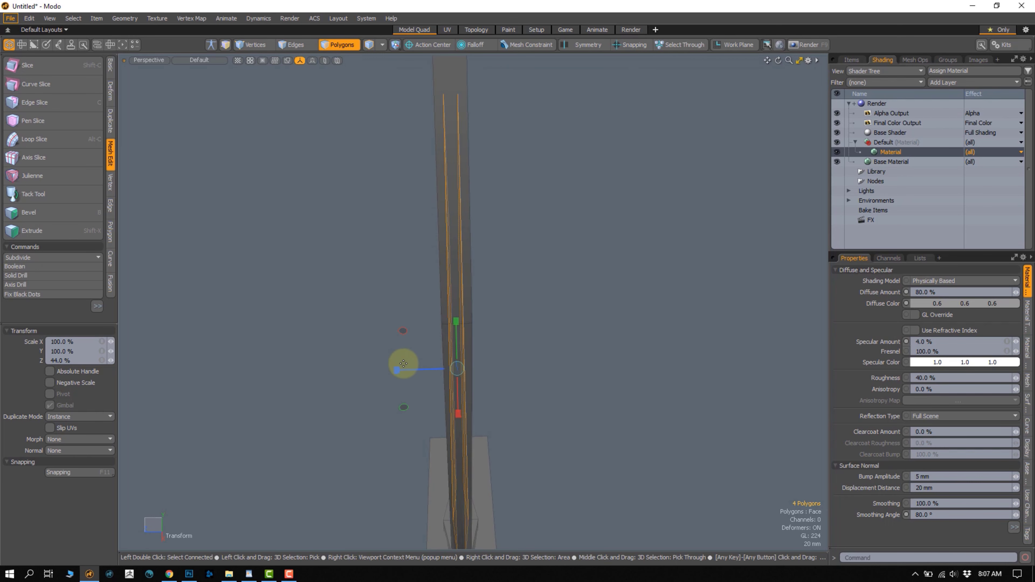
drag(395, 369, 453, 233)
Clear the selection and examine the recessed blade panel in the Front and Perspective views
key(ctrl+space)
click(477, 250)
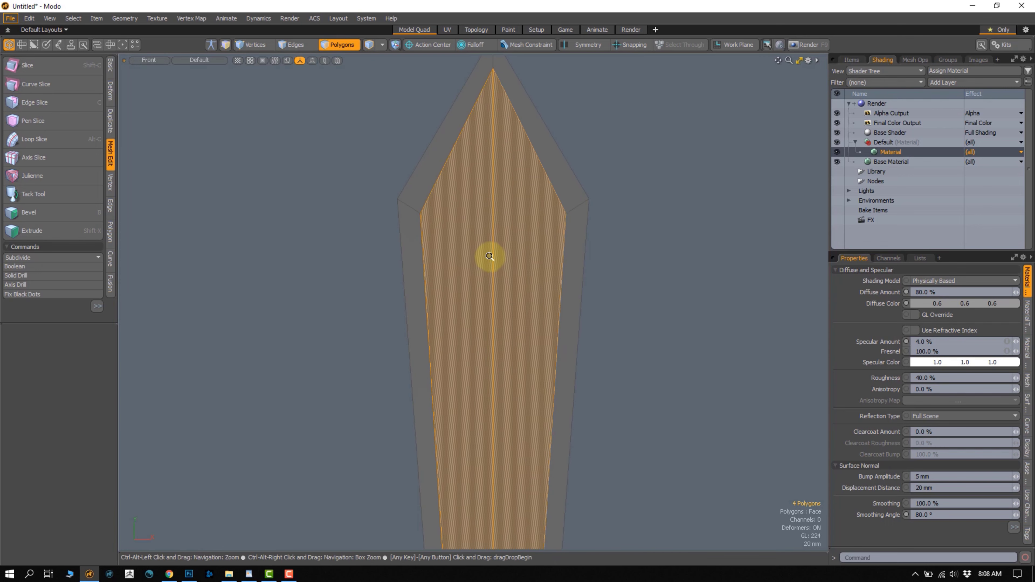
click(670, 231)
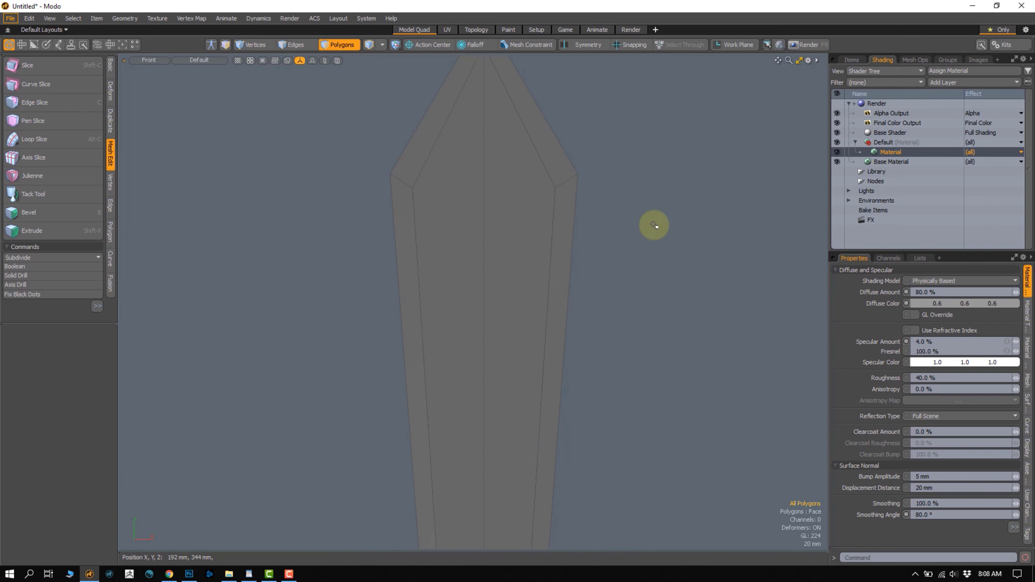
alt+shift+drag(596, 172, 588, 199)
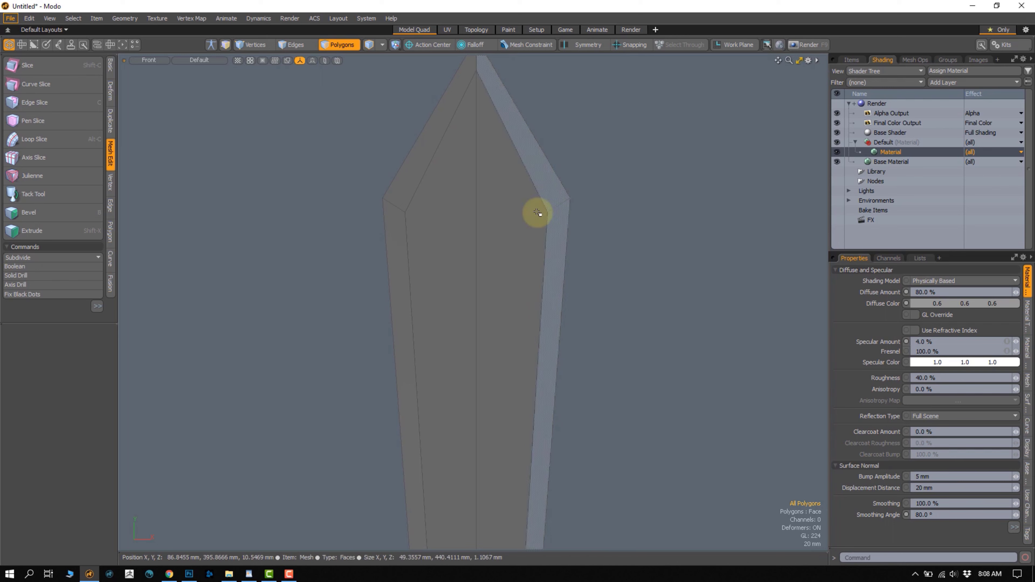
click(546, 185)
click(629, 215)
key(KP_Decimal)
alt+drag(537, 240, 457, 275)
Select the four recessed panel faces and scale them to about 132 mm wide and 517 mm tall in the Front view
key(ctrl+space)
click(508, 293)
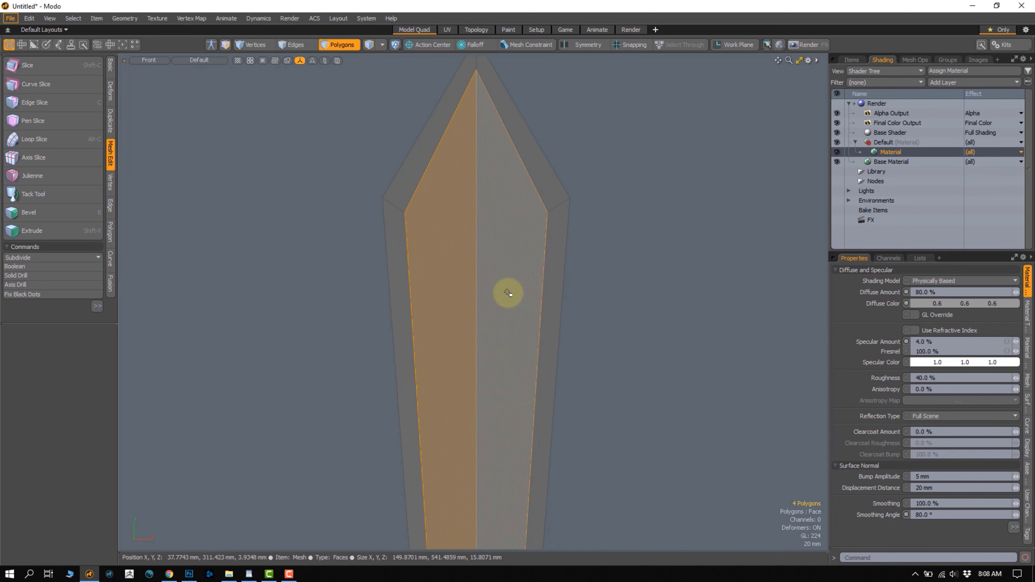
scroll(510, 284, up, 1)
key(r)
scroll(493, 282, up, 1)
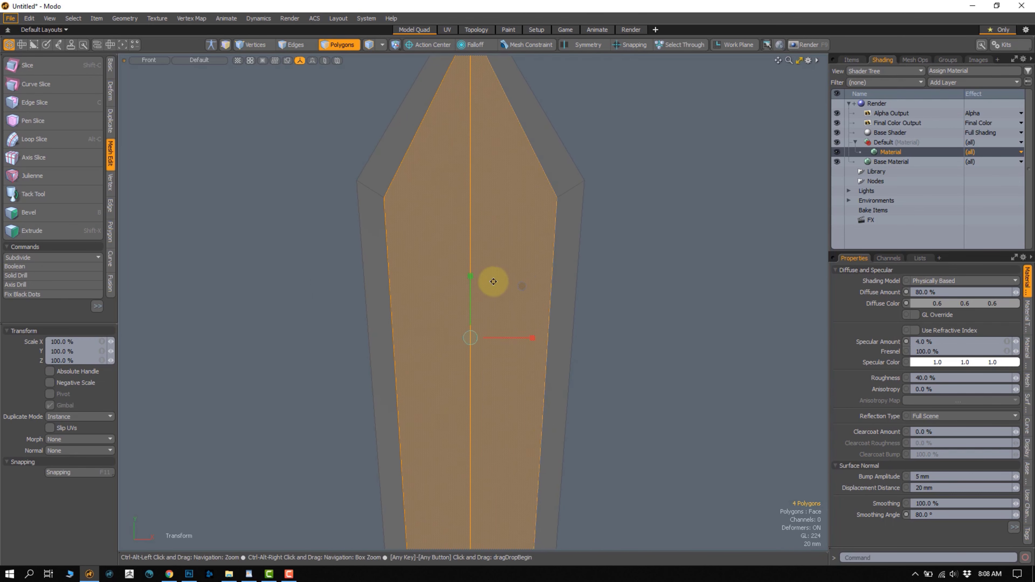
alt+shift+drag(492, 282, 527, 296)
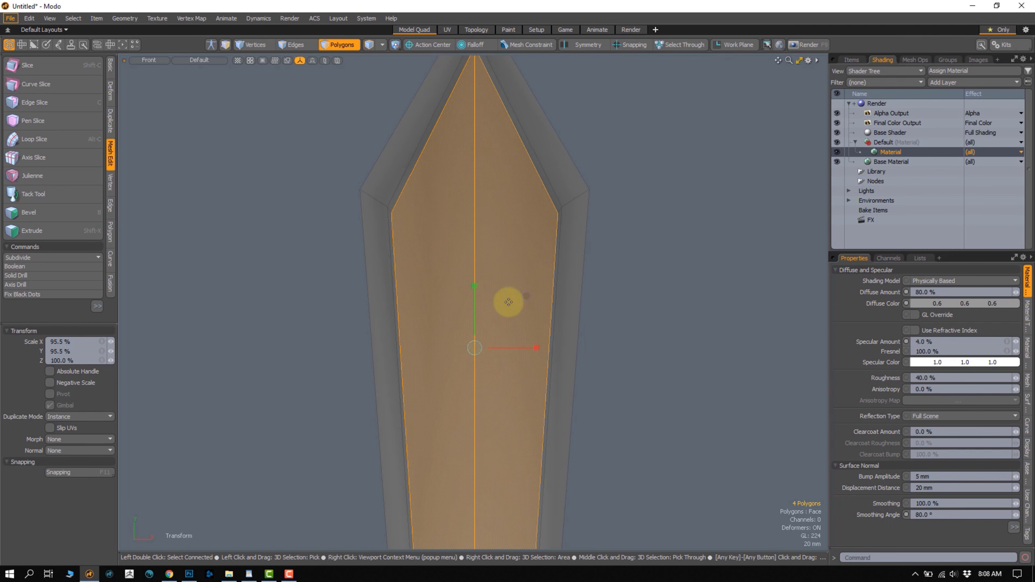
alt+shift+drag(499, 286, 495, 326)
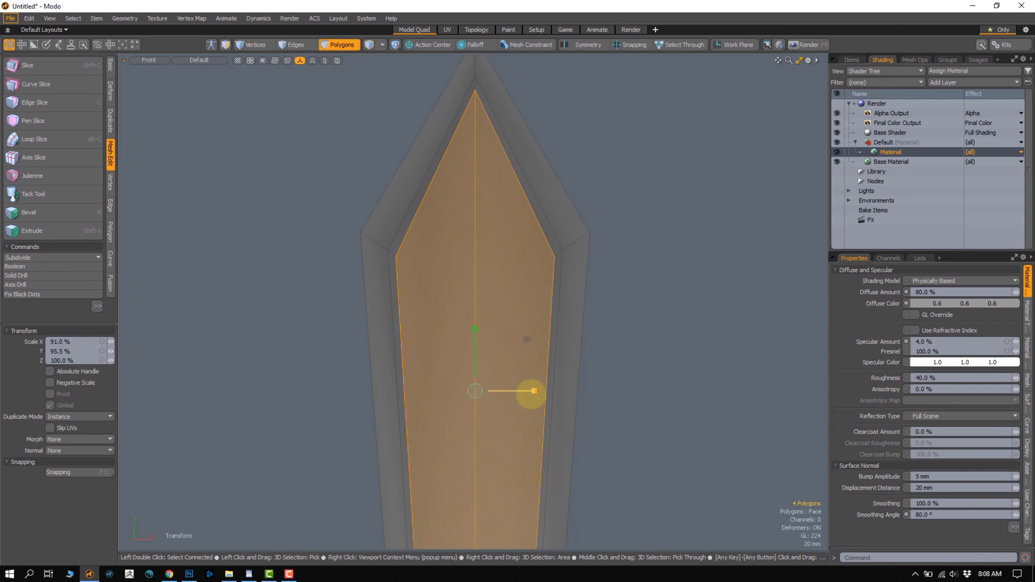
key(space)
click(603, 313)
Examine the sloped border around the recessed panel up close in the Perspective view
key(KP_Decimal)
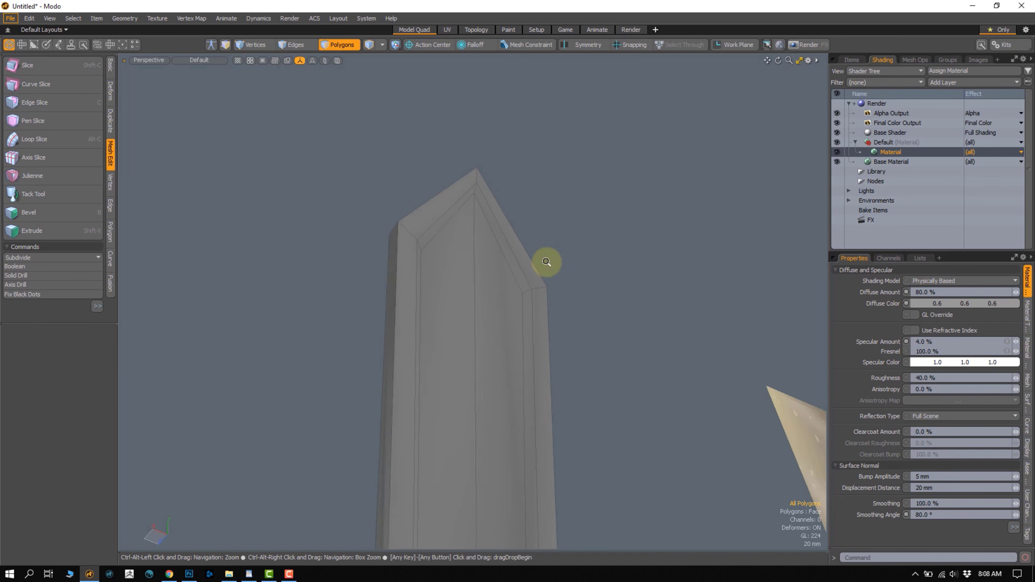
alt+drag(547, 264, 511, 284)
key(1)
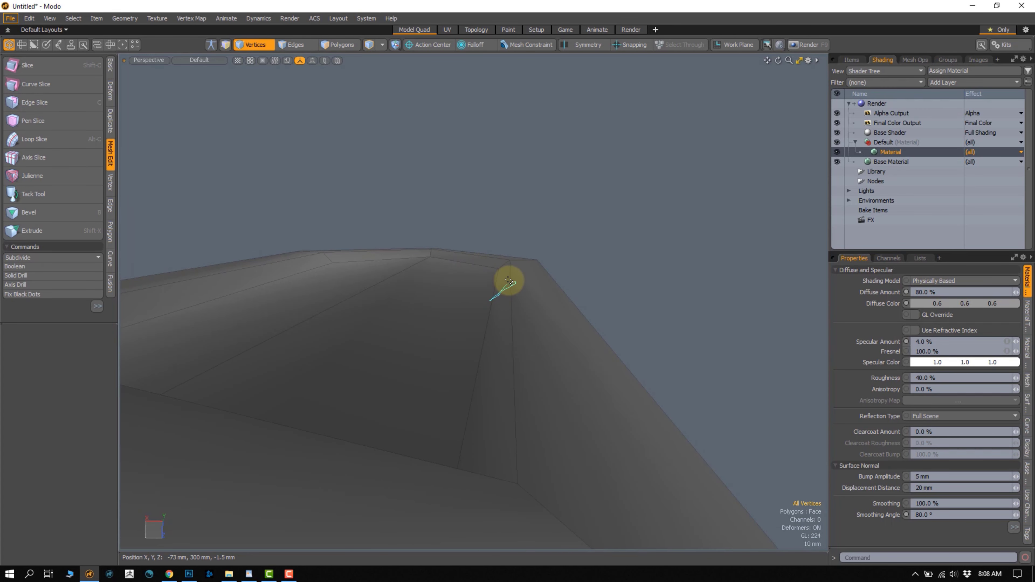
alt+drag(492, 297, 508, 254)
alt+drag(501, 353, 471, 289)
Select the recessed panel faces in the Front view and scale them to 108% in X and 103% in Y
key(3)
key(KP_2)
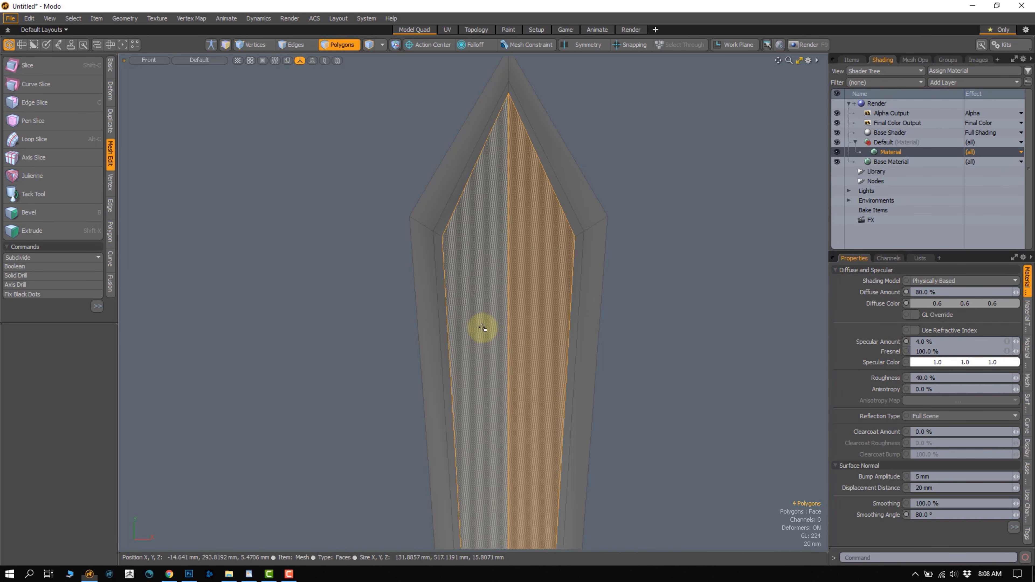
scroll(477, 306, up, 2)
key(r)
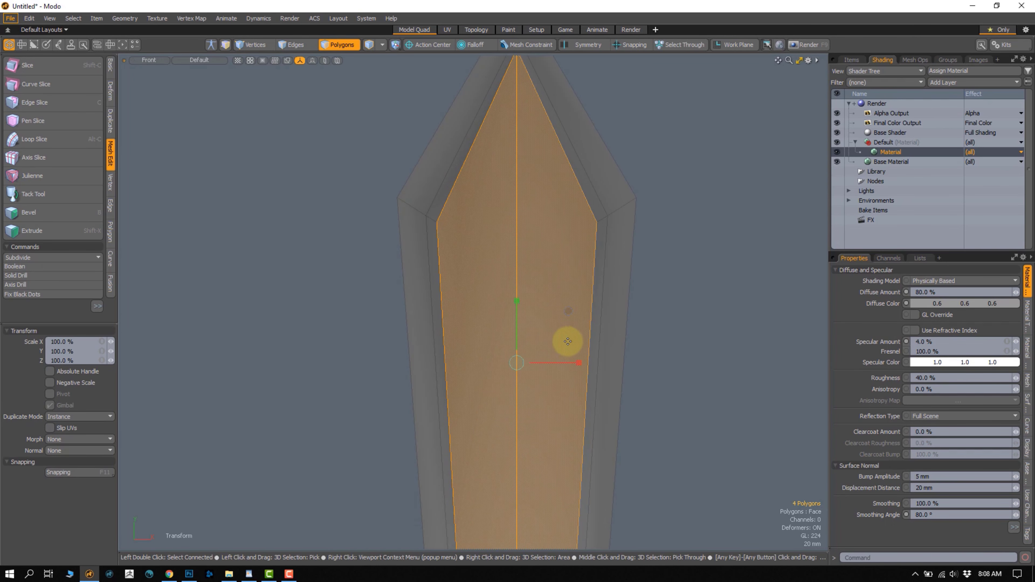
drag(575, 362, 584, 363)
scroll(533, 326, down, 2)
drag(511, 301, 511, 297)
scroll(545, 351, up, 1)
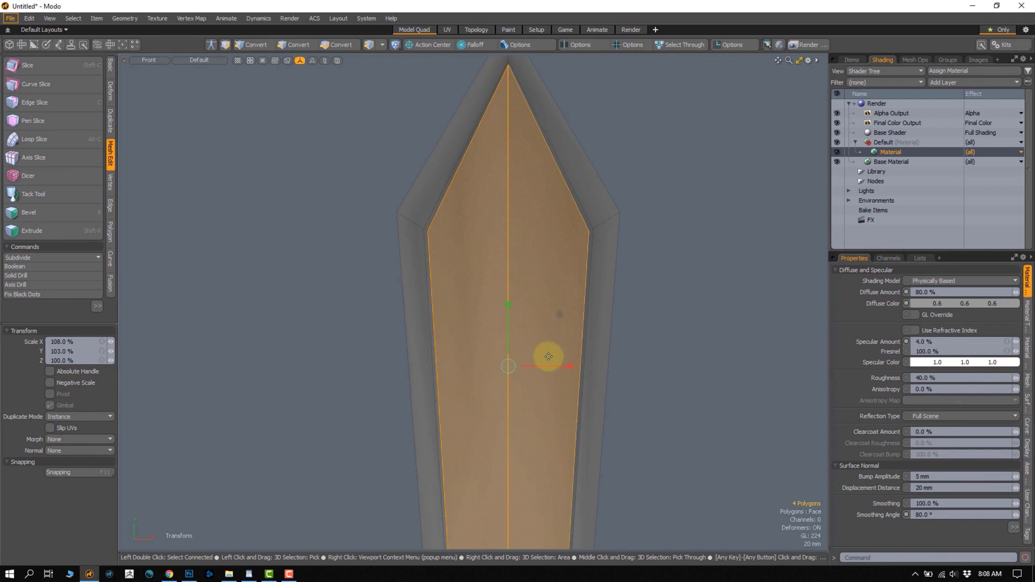
Fine-tune the panel scale to 110.5% in X and 103.5% in Y so the sloped border becomes thinner
drag(551, 367, 554, 367)
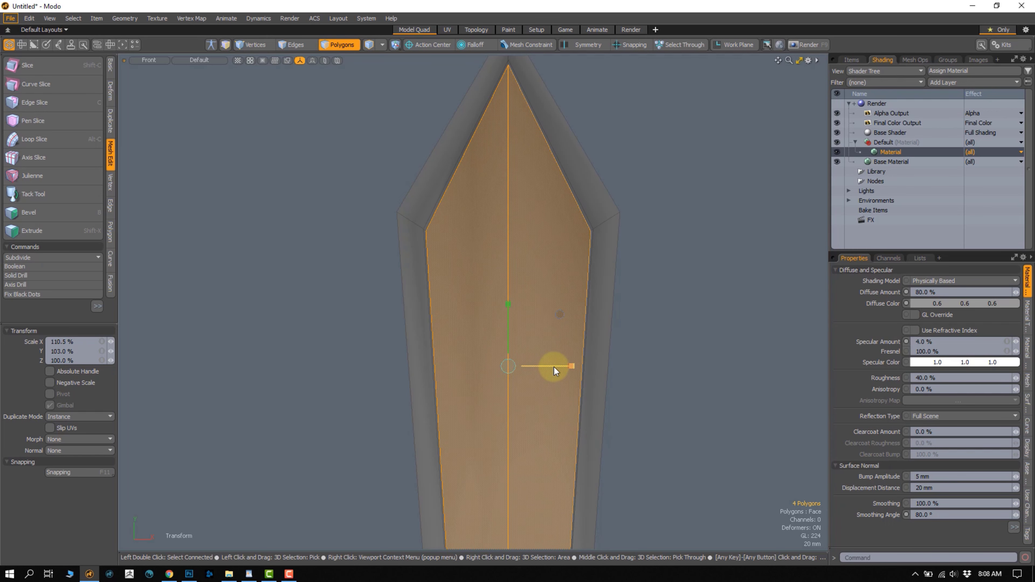
scroll(533, 314, up, 1)
alt+shift+drag(534, 314, 469, 393)
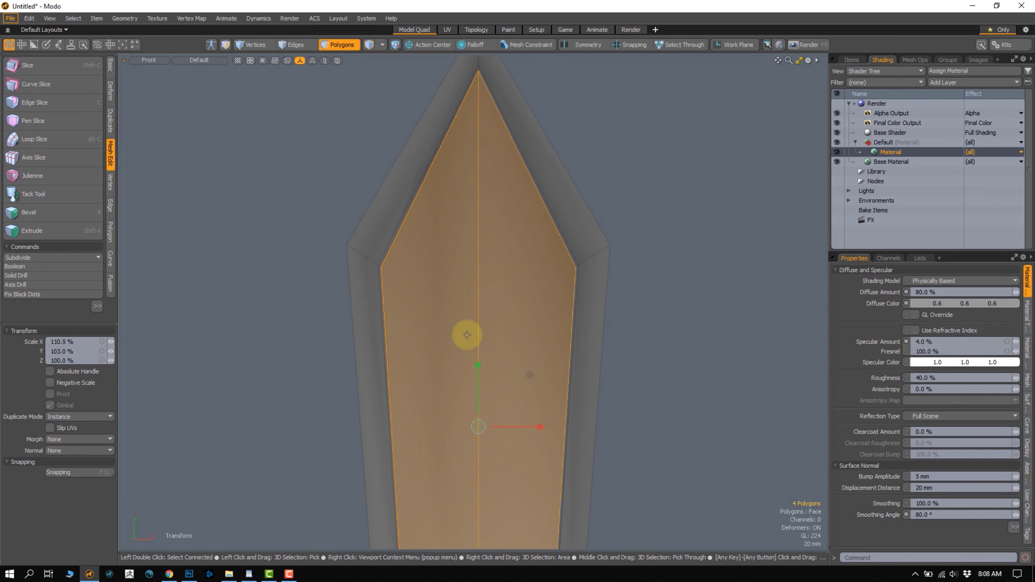
alt+shift+drag(493, 279, 466, 354)
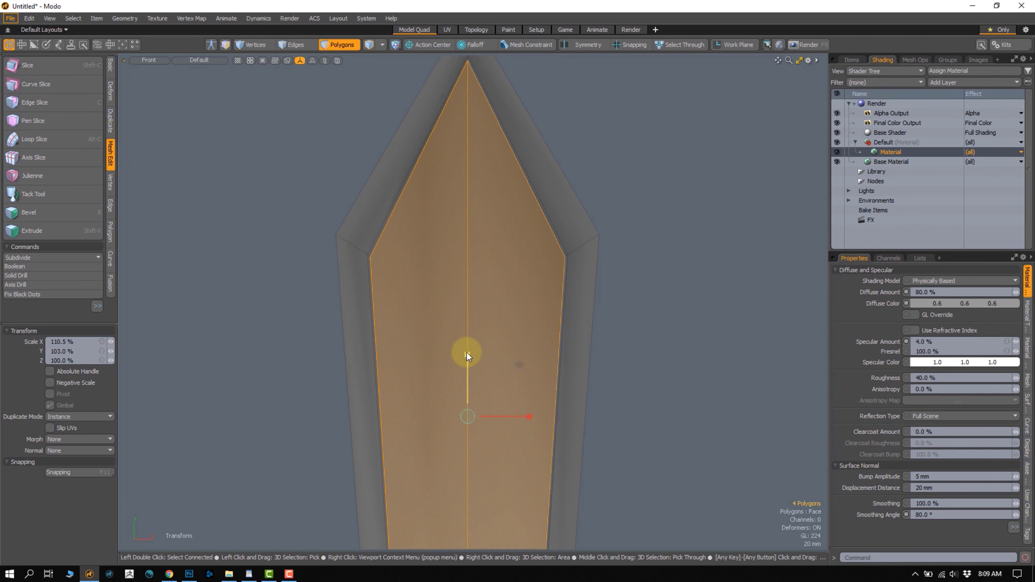
drag(466, 353, 467, 352)
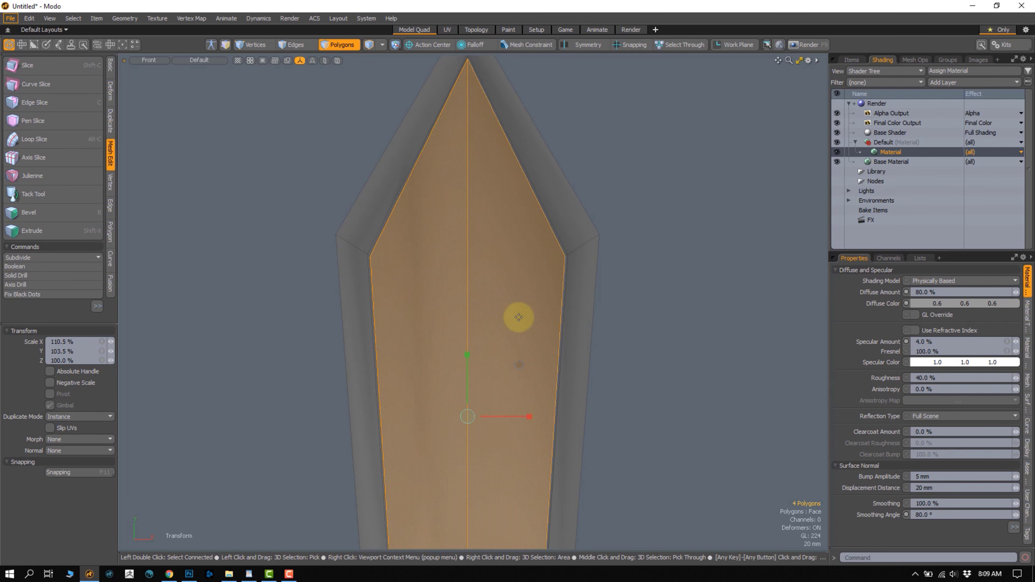
key(q)
key(Escape)
Set the material's Smoothing Angle to 60°
alt+drag(585, 258, 555, 287)
click(569, 278)
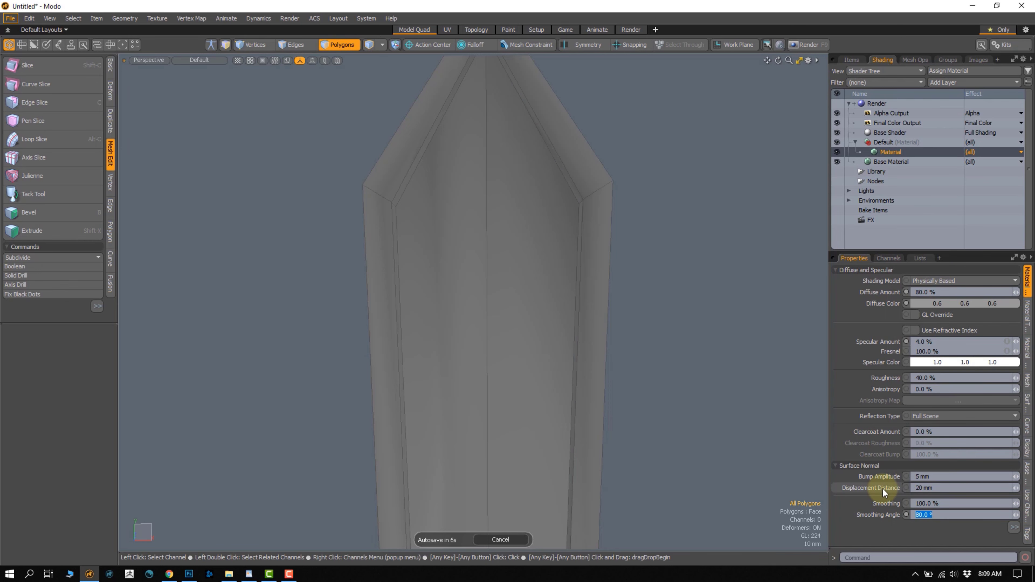
text(60)
key(Return)
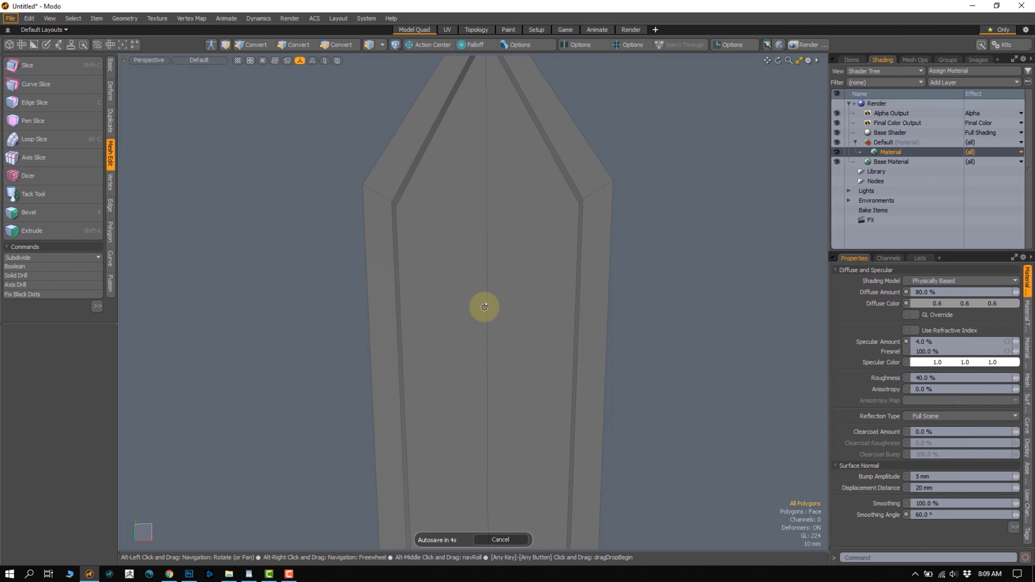
Inspect the blade, its recessed panel and the crossguard from several angles and compare the sword with the reference image
mouse_move(482, 305)
alt+mouse_down()
mouse_move(531, 257)
mouse_move(567, 254)
mouse_move(483, 241)
mouse_move(388, 259)
mouse_move(377, 369)
mouse_move(478, 314)
mouse_move(561, 312)
mouse_move(473, 342)
mouse_move(471, 297)
mouse_move(478, 358)
mouse_move(464, 240)
mouse_move(474, 358)
mouse_move(533, 414)
mouse_move(508, 358)
alt+mouse_up()
key(ctrl+3)
click(577, 369)
alt+drag(492, 399, 877, 376)
ctrl+alt+drag(476, 299, 445, 248)
alt+shift+drag(444, 249, 418, 268)
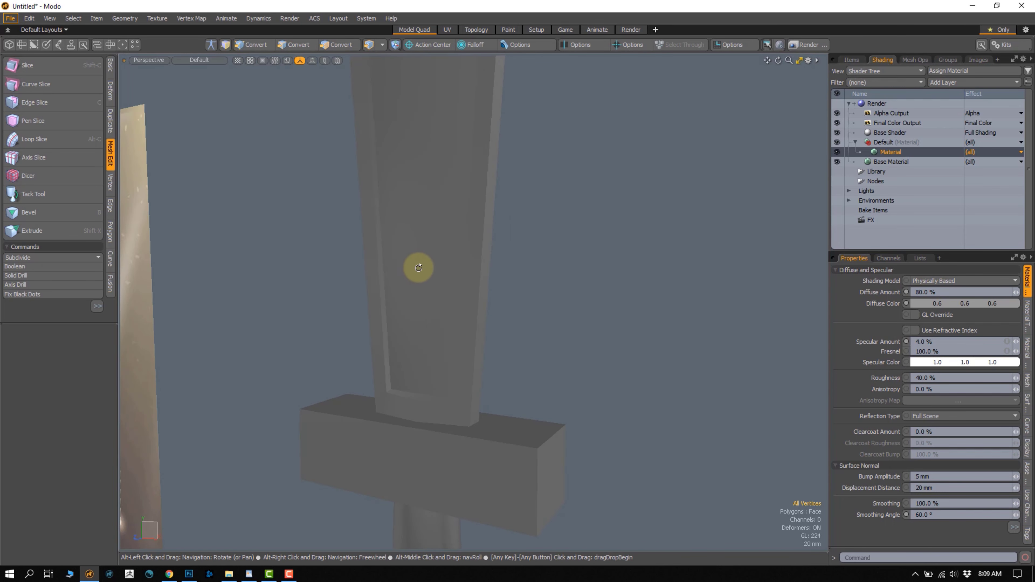
ctrl+alt+drag(427, 308, 407, 296)
mouse_move(448, 291)
alt+shift+mouse_down()
mouse_move(433, 285)
mouse_move(465, 285)
alt+shift+mouse_up()
alt+drag(412, 287, 424, 342)
key(ctrl+3)
click(515, 304)
ctrl+alt+drag(395, 351, 369, 351)
alt+shift+drag(415, 332, 489, 296)
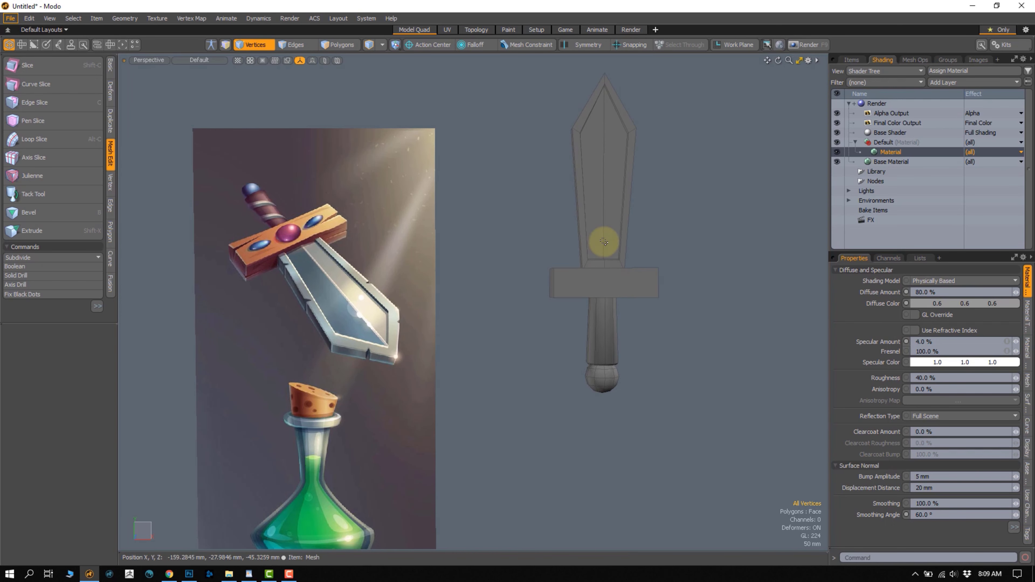
Isolate the blade, select the faces at its lower end, and unhide the rest of the sword
key(3)
double_click(604, 263)
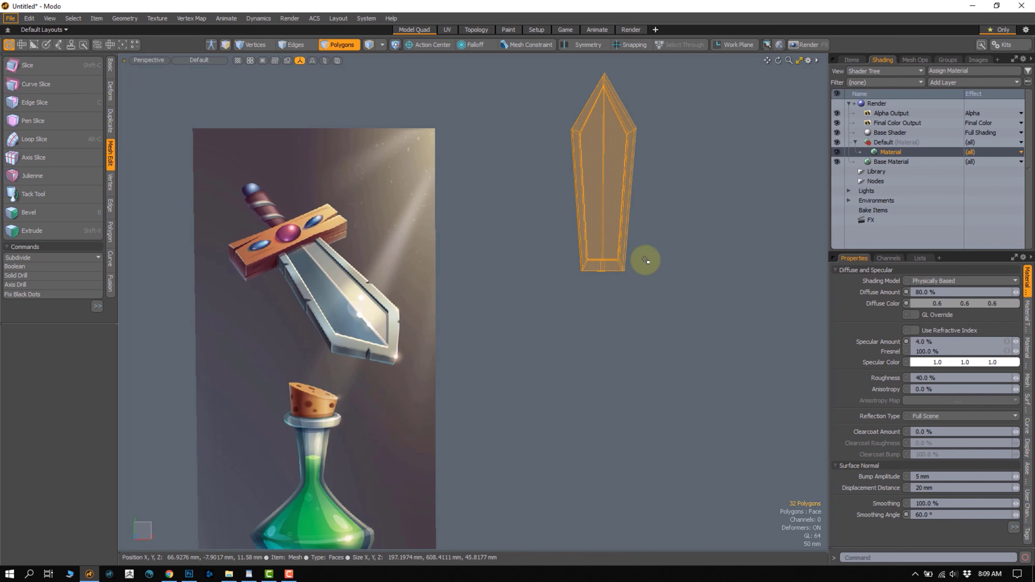
click(669, 253)
alt+drag(612, 262, 577, 300)
middle_drag(634, 251, 626, 253)
mouse_move(600, 295)
alt+mouse_down()
mouse_move(589, 305)
mouse_move(585, 285)
alt+mouse_up()
scroll(587, 299, up, 3)
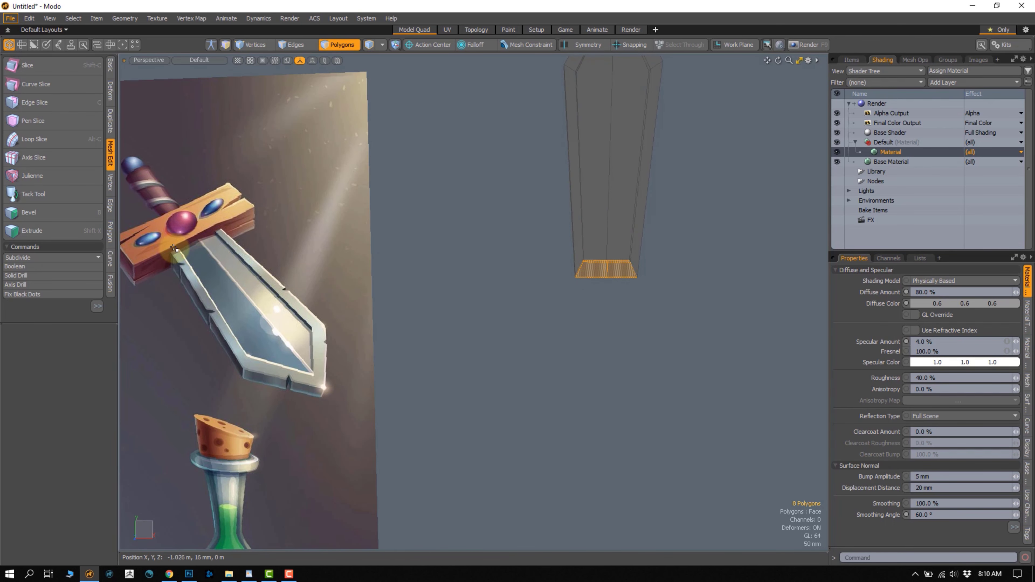
key(u)
alt+shift+drag(603, 234, 590, 292)
Try moving the whole blade about 24 mm down in Y into the crossguard
double_click(603, 263)
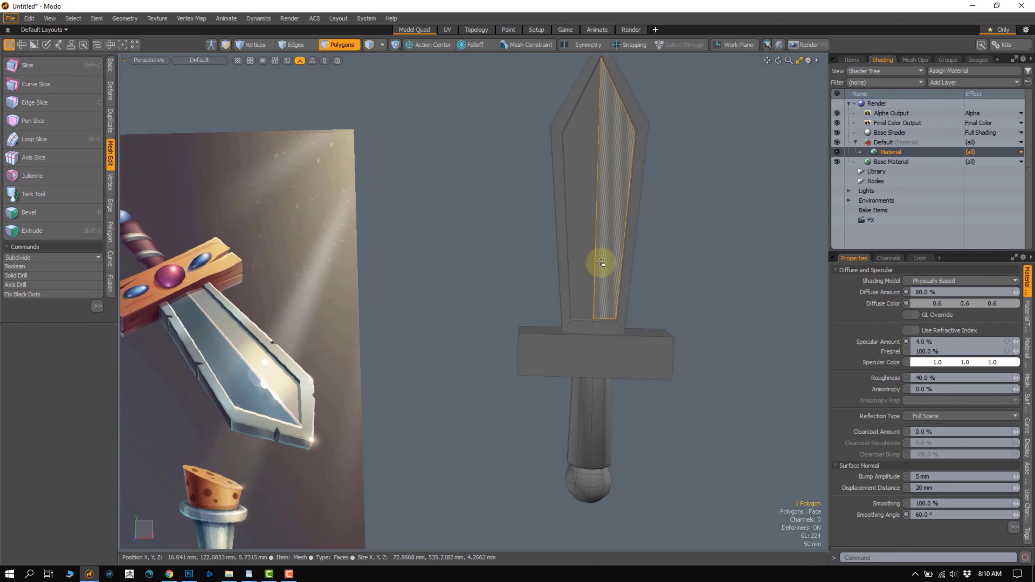
key(w)
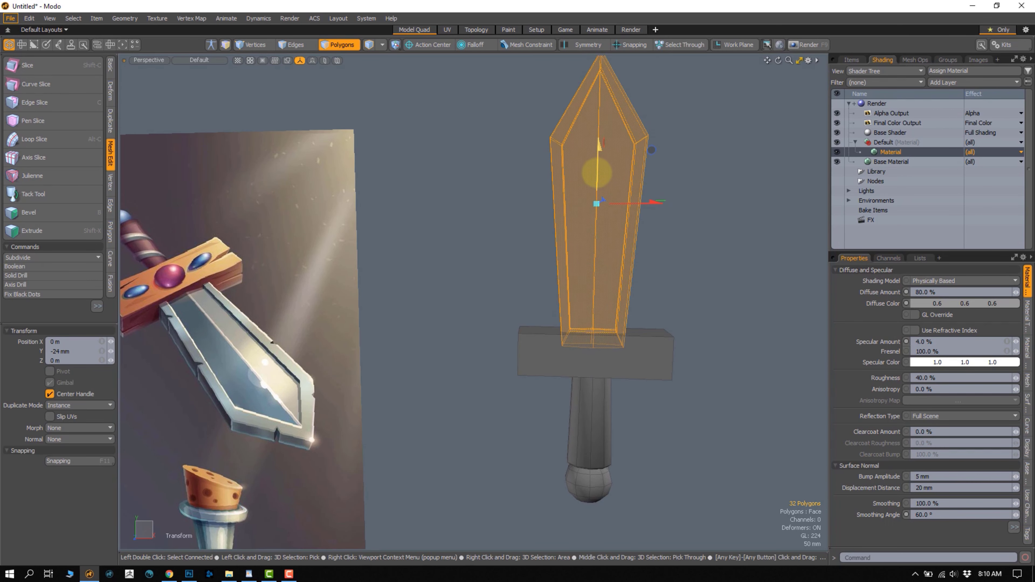
alt+drag(636, 250, 579, 304)
key(space)
click(634, 304)
double_click(569, 293)
key(w)
alt+drag(561, 224, 570, 285)
scroll(548, 238, down, 2)
key(q)
Select the 18 vertices at the blade's tip and shoulders and raise them about 40 mm in Y
key(1)
mouse_move(616, 124)
right_down()
mouse_move(551, 83)
mouse_move(635, 167)
right_up()
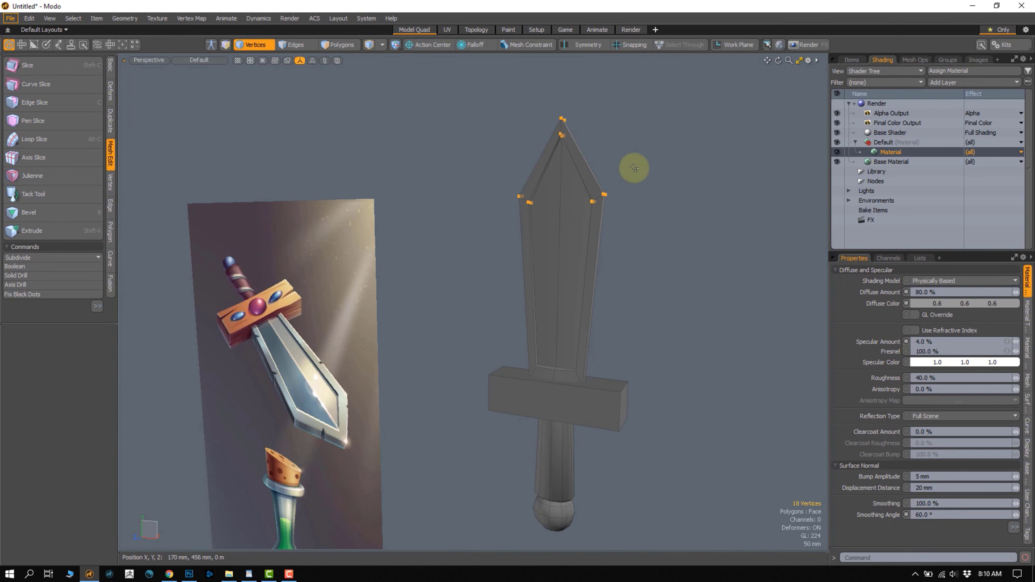
key(w)
drag(563, 139, 562, 117)
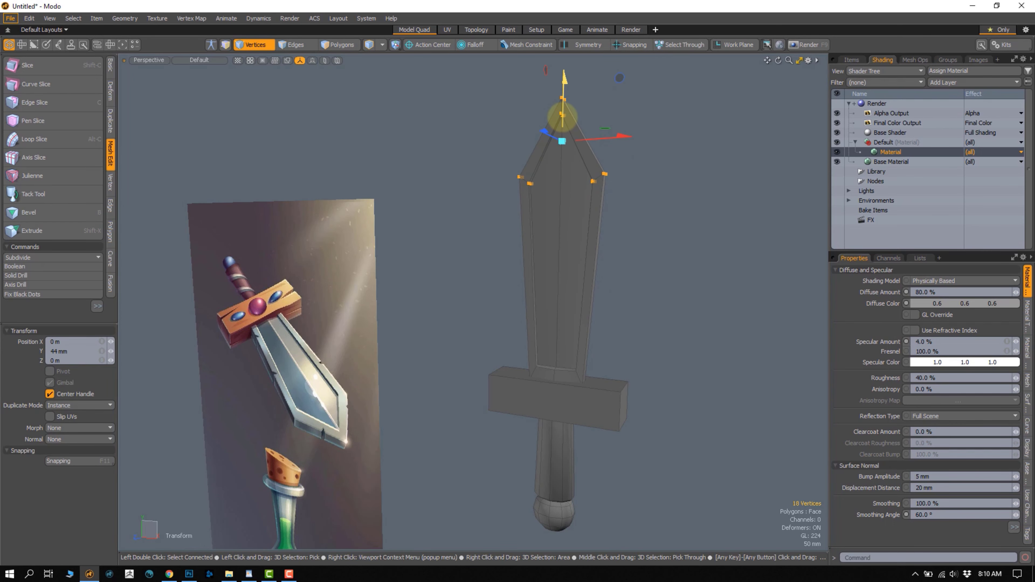
Select the whole blade and move it 32 mm down in Y so its base sinks into the crossguard
key(3)
double_click(565, 249)
key(w)
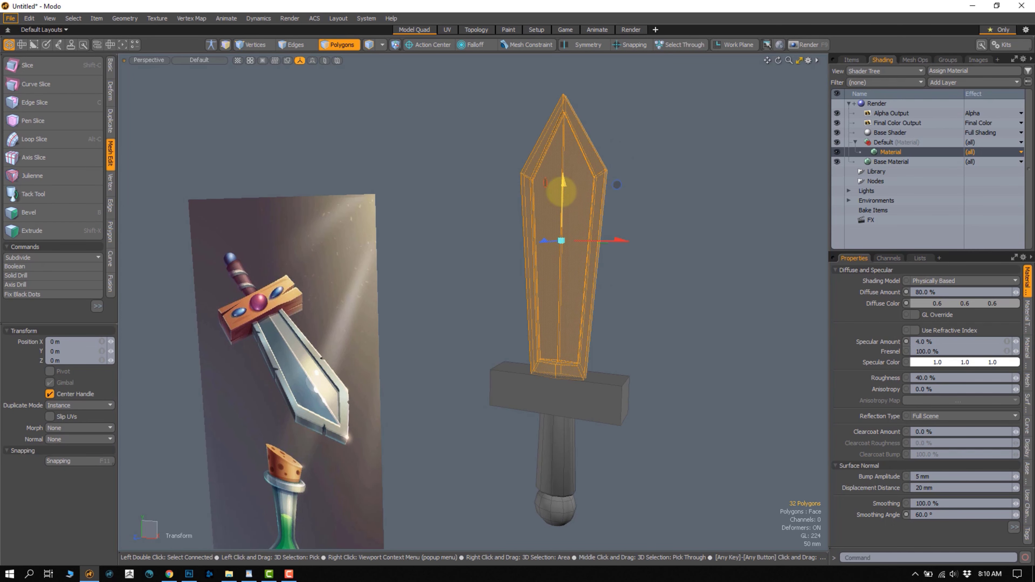
drag(562, 190, 559, 203)
alt+drag(547, 254, 578, 309)
key(KP_2)
scroll(596, 395, up, 1)
alt+drag(607, 367, 531, 281)
scroll(547, 301, up, 5)
key(q)
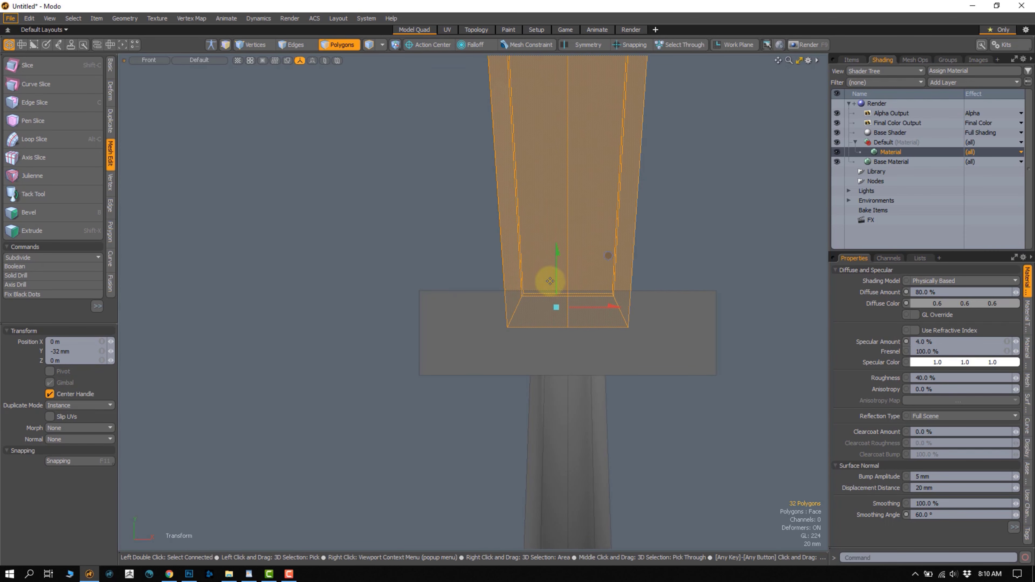
Isolate the blade, select the eight faces at its lower end, unhide the rest of the sword and delete those faces
right_drag(477, 320, 482, 331)
right_drag(518, 347, 568, 345)
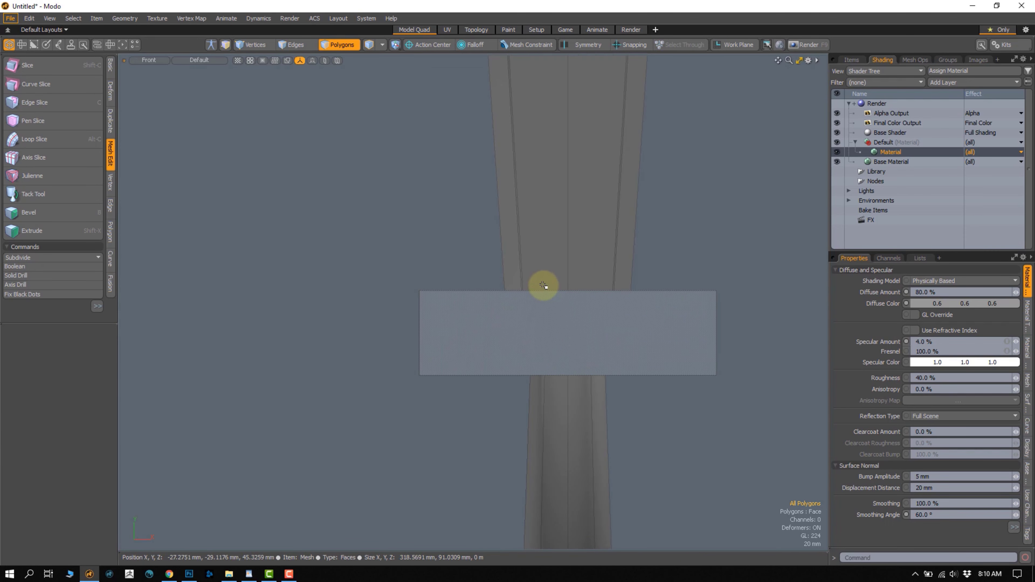
key(5)
key(3)
double_click(554, 260)
key(shift+h)
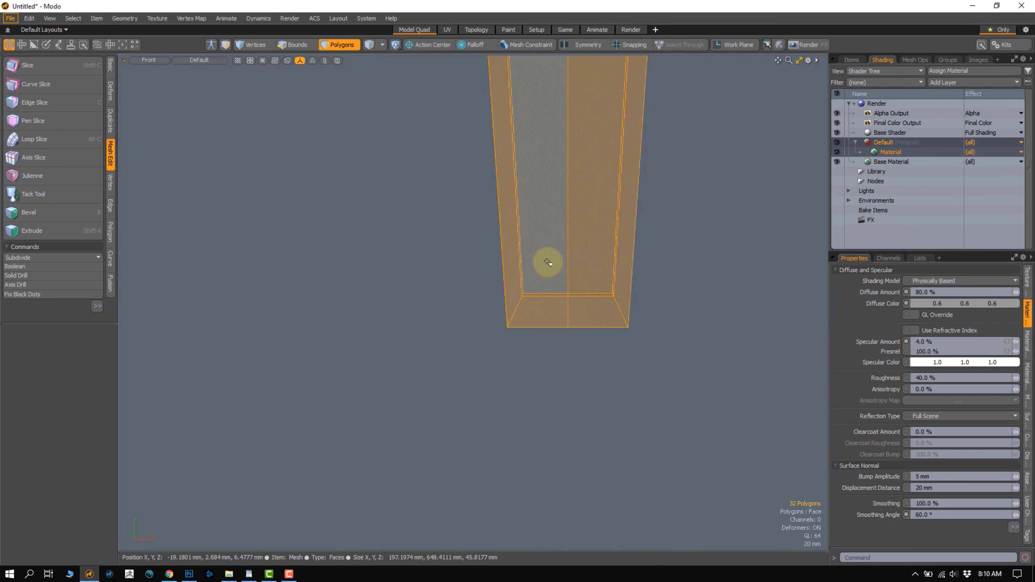
mouse_move(558, 266)
right_down()
mouse_move(555, 381)
mouse_move(663, 268)
right_up()
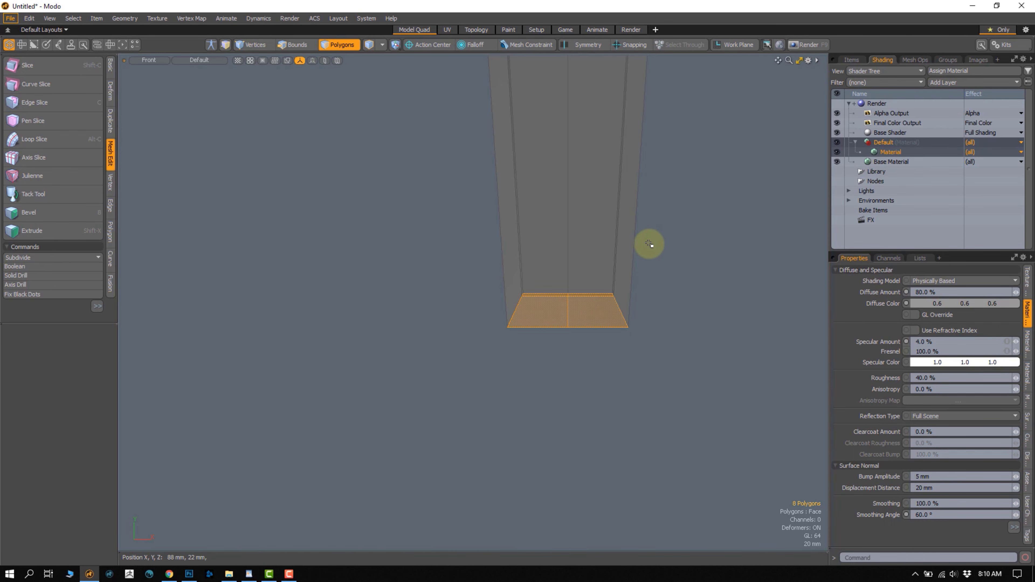
key(u)
key(Delete)
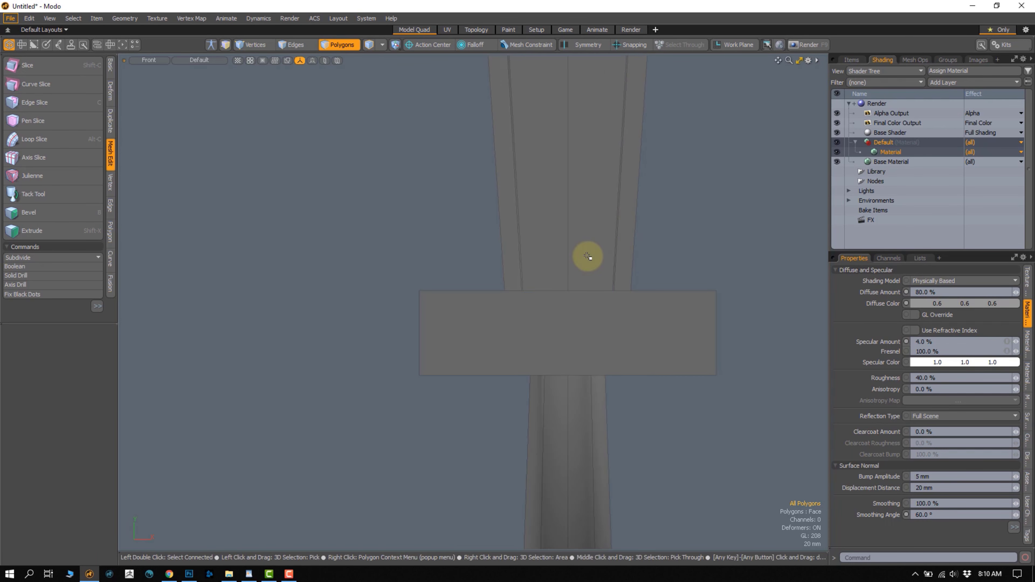
Select the whole blade and isolate it from the crossguard and handle for vertex editing
alt+shift+drag(550, 296, 597, 311)
double_click(576, 264)
right_drag(605, 311, 600, 314)
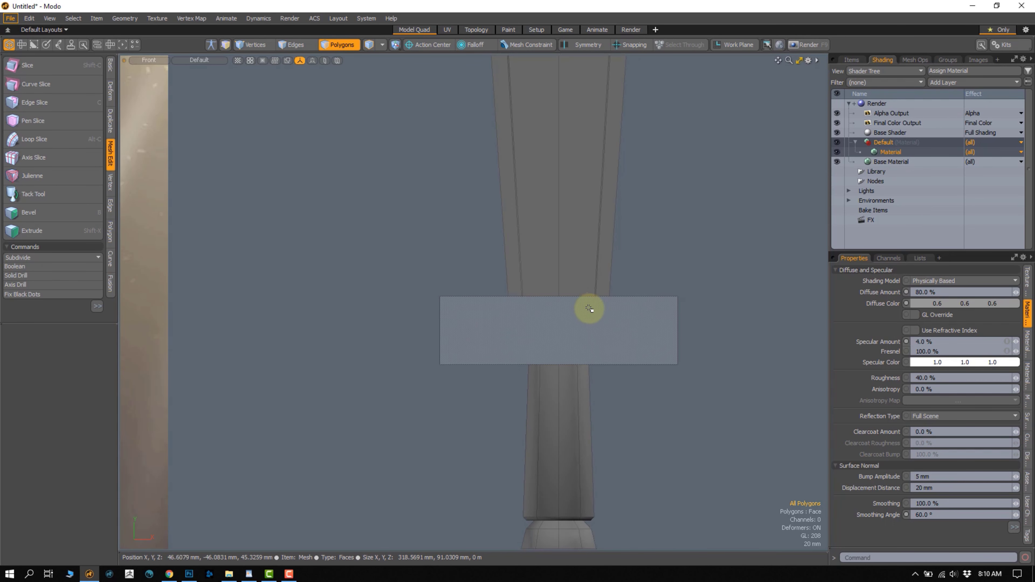
double_click(567, 263)
key(shift+h)
key(1)
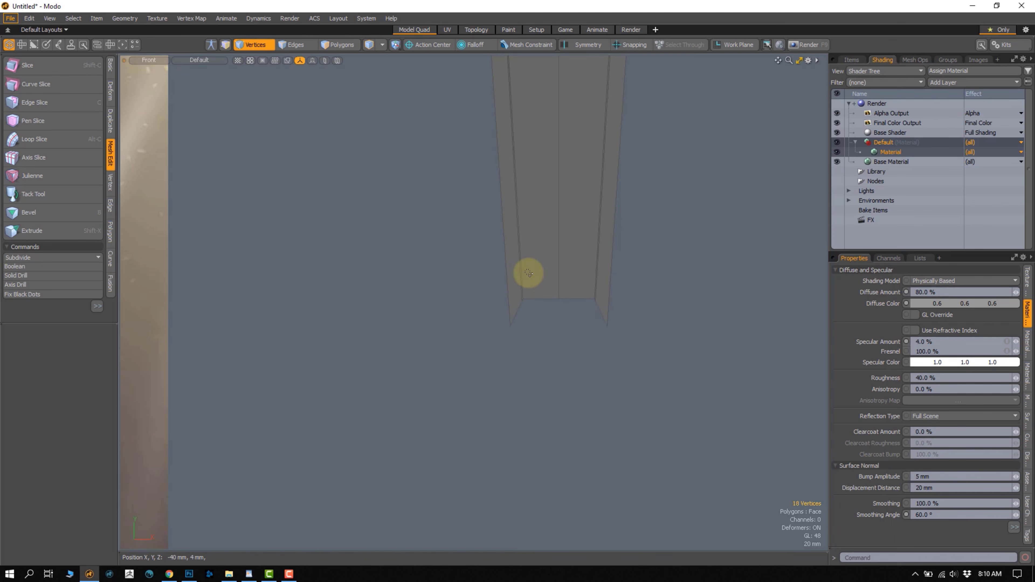
Try flattening the blade's open lower end by selecting its 14 vertices and scaling them in Y, checking the result in perspective
key(2)
key(1)
mouse_move(536, 277)
right_down()
mouse_move(664, 327)
mouse_move(557, 281)
right_up()
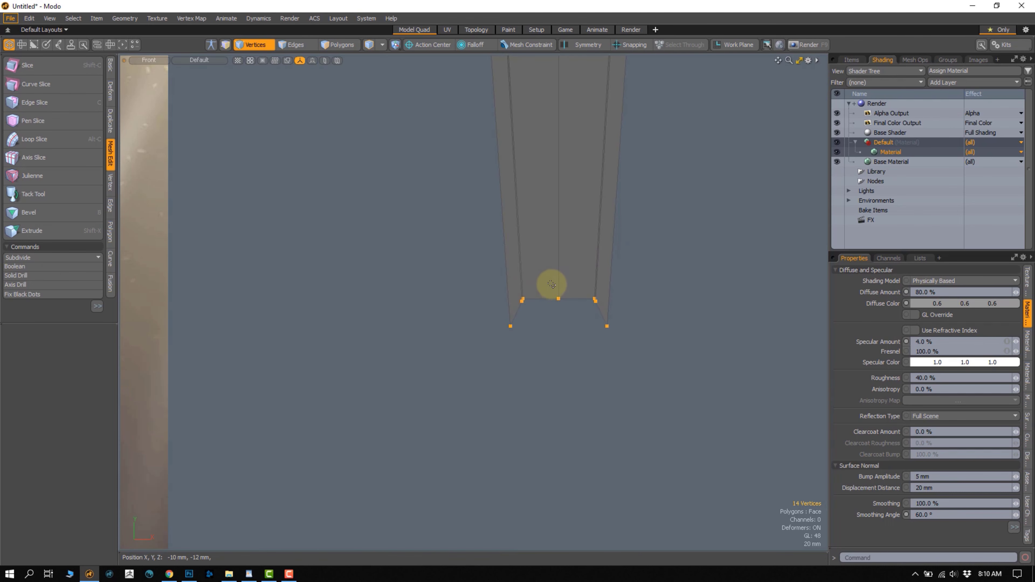
key(r)
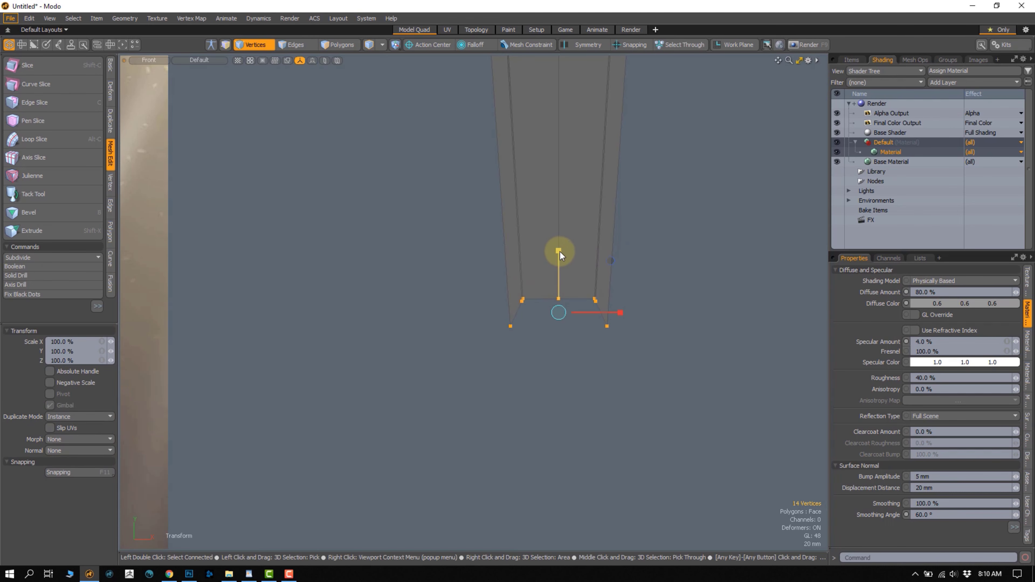
drag(558, 252, 517, 266)
key(space)
click(597, 346)
key(period)
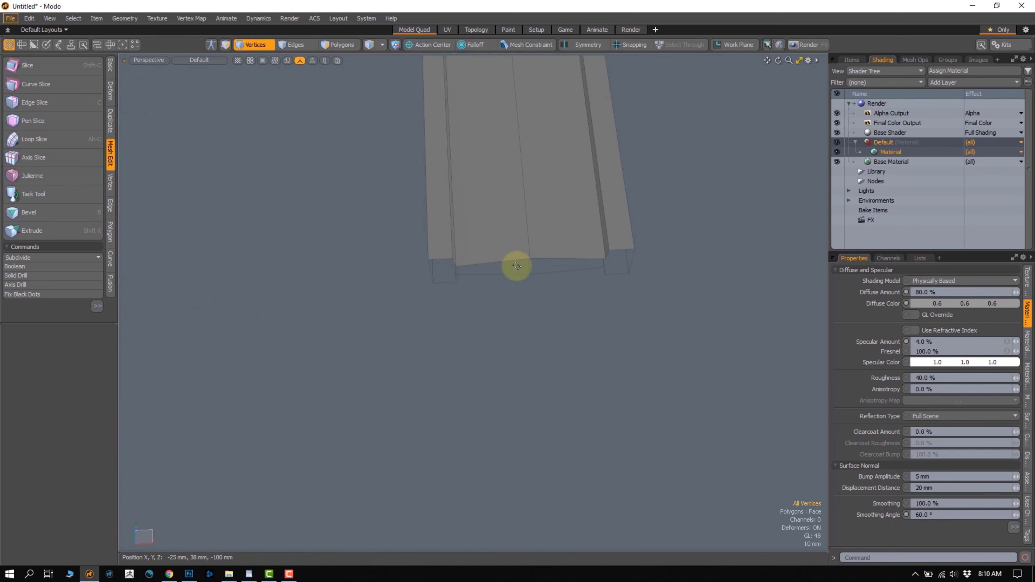
mouse_move(516, 266)
right_down()
mouse_move(487, 346)
mouse_move(561, 300)
right_up()
alt+drag(561, 301, 553, 322)
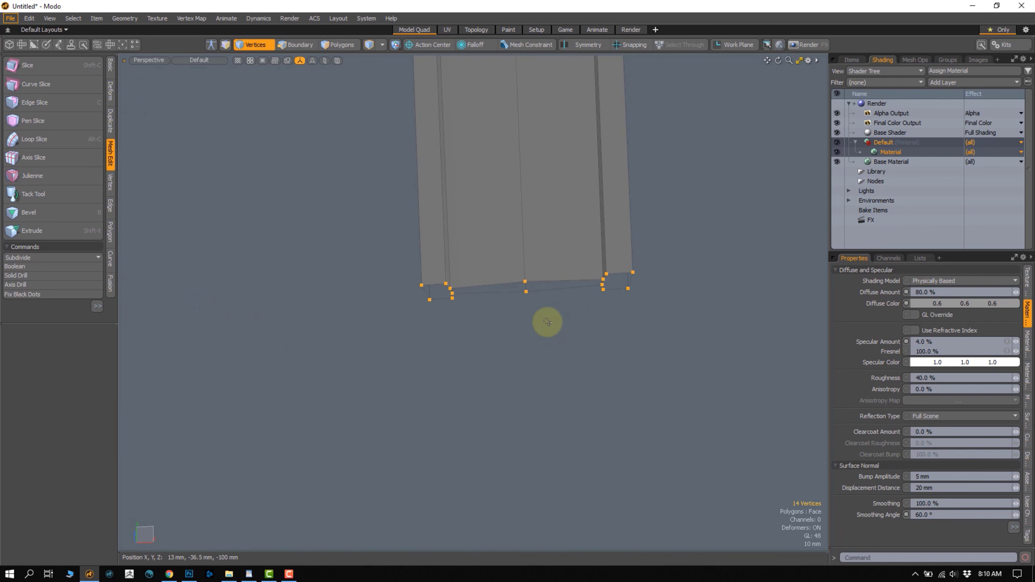
Undo the flattening, the isolation and the earlier deletion of the eight faces at the blade's lower end
key(ctrl+z)
key(ctrl+z)
key(space)
key(space)
key(u)
key(Escape)
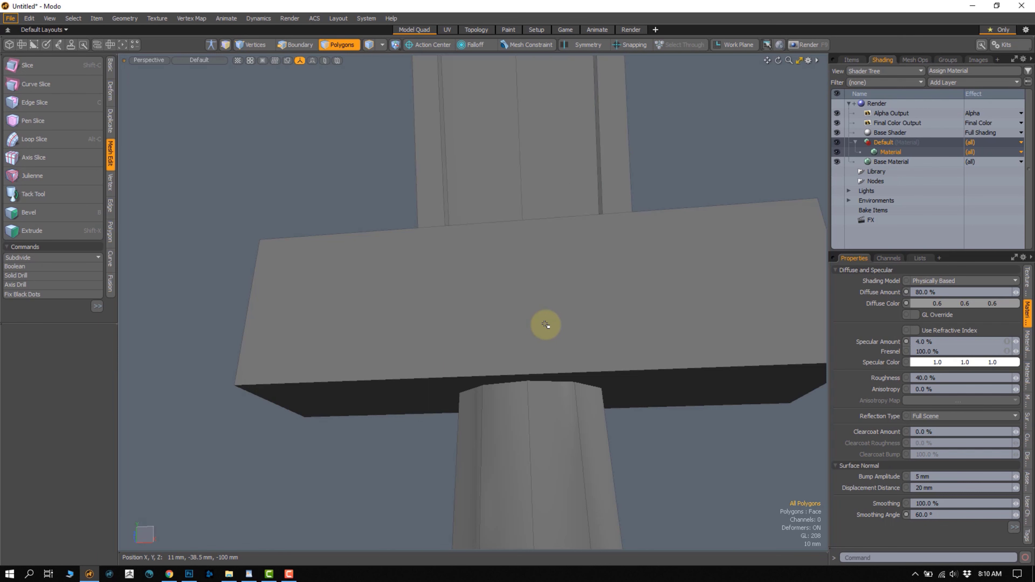
key(ctrl+z)
key(ctrl+z)
key(ctrl+z)
key(ctrl+z)
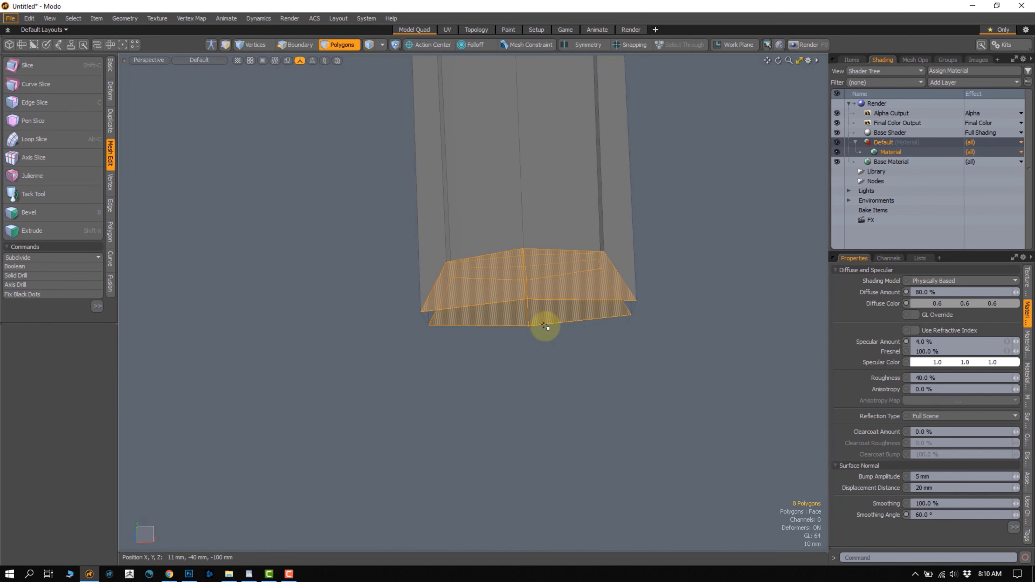
key(ctrl+z)
key(ctrl+z)
key(ctrl+z)
key(ctrl+z)
scroll(535, 326, down, 4)
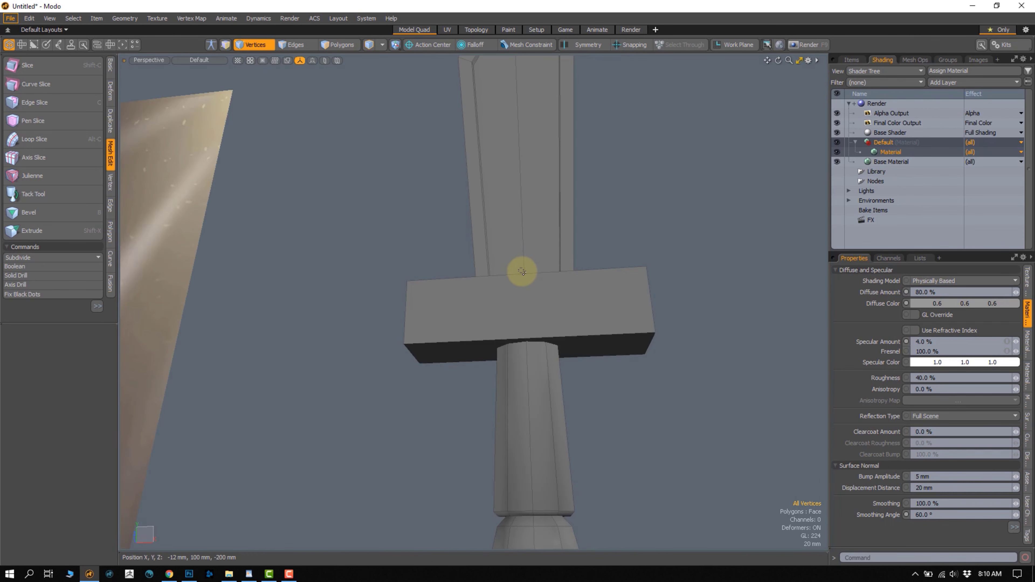
Select all 32 faces of the blade and switch the viewport to the front view
key(space)
alt+drag(510, 252, 529, 312)
key(space)
scroll(528, 312, down, 3)
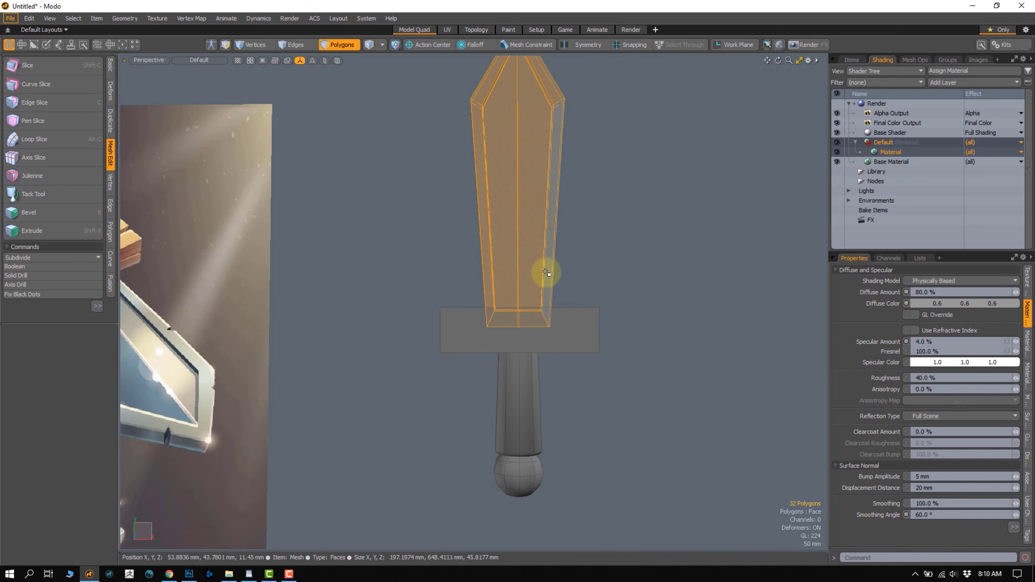
alt+drag(520, 284, 517, 262)
key(ctrl+space)
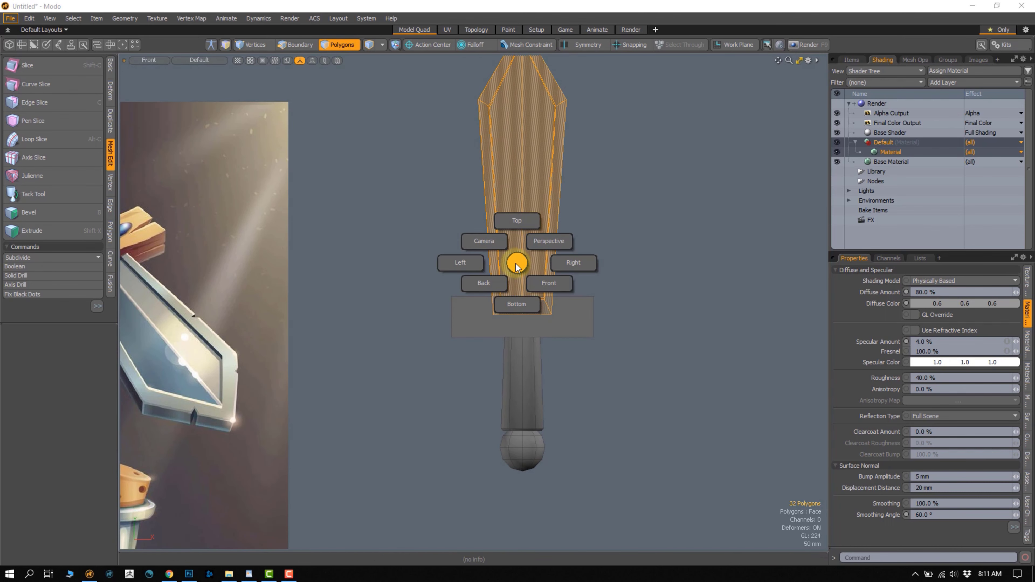
click(515, 266)
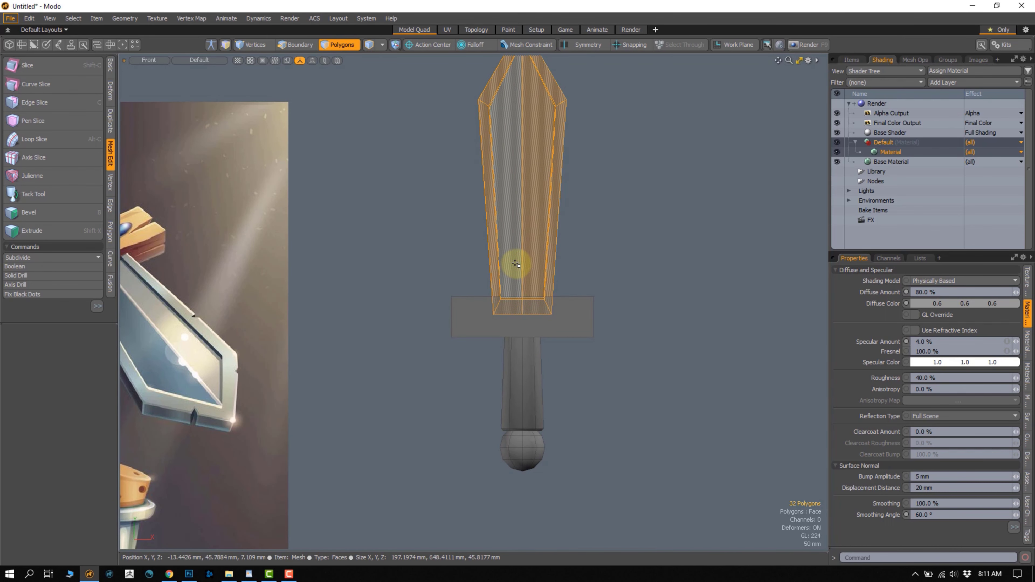
key(ctrl+space)
click(537, 283)
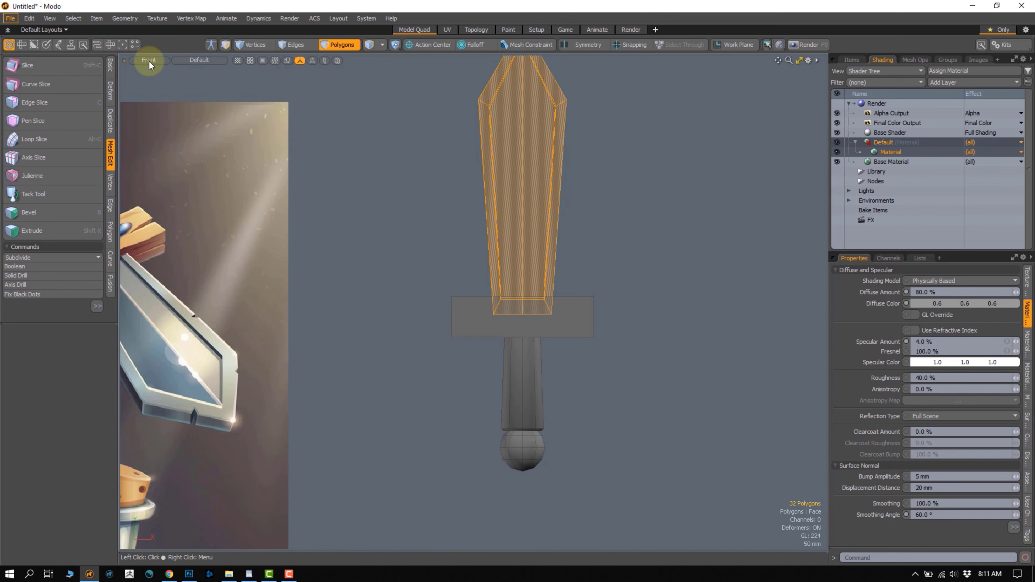
Try a diagonal Slice across the selected blade from about X -143, Y 52 mm to X 214, Y 212 mm
scroll(481, 282, up, 3)
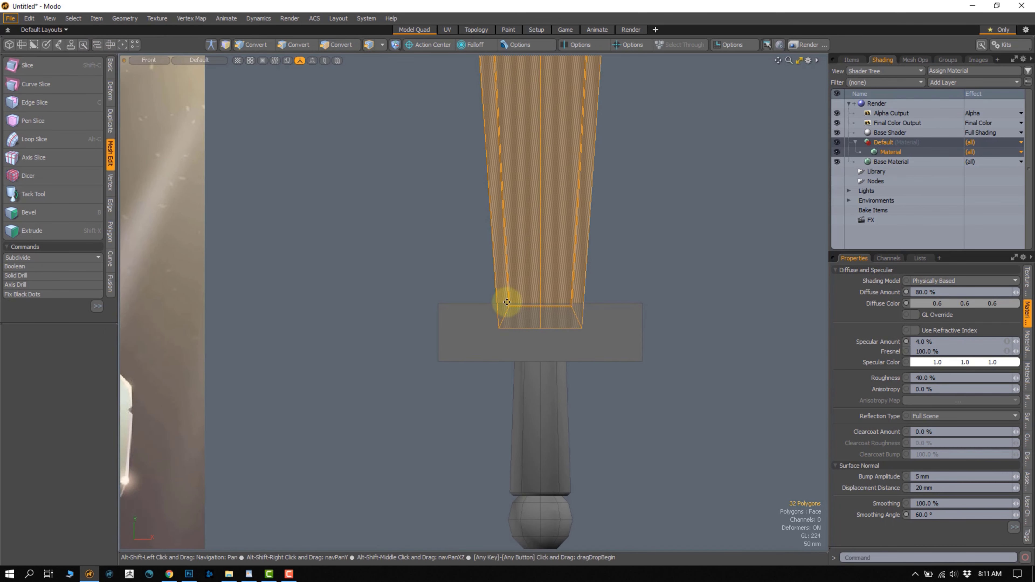
alt+shift+drag(506, 301, 468, 310)
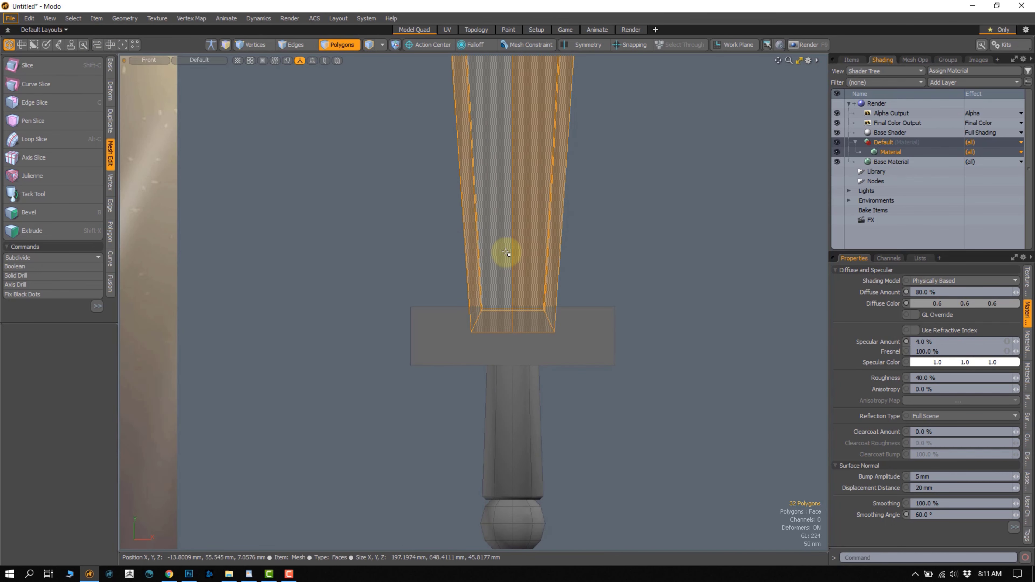
alt+shift+drag(521, 191, 516, 235)
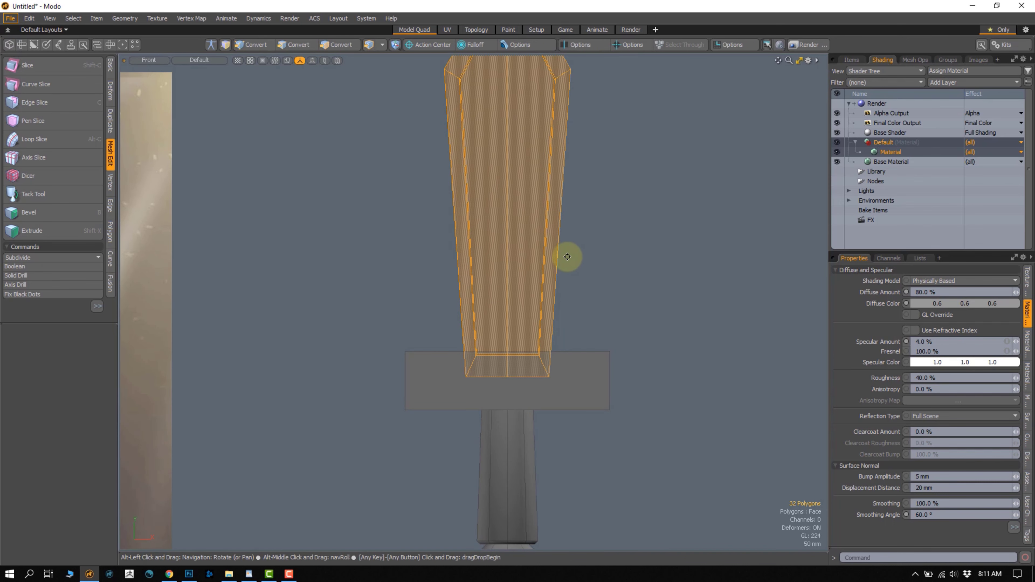
alt+shift+drag(538, 293, 542, 273)
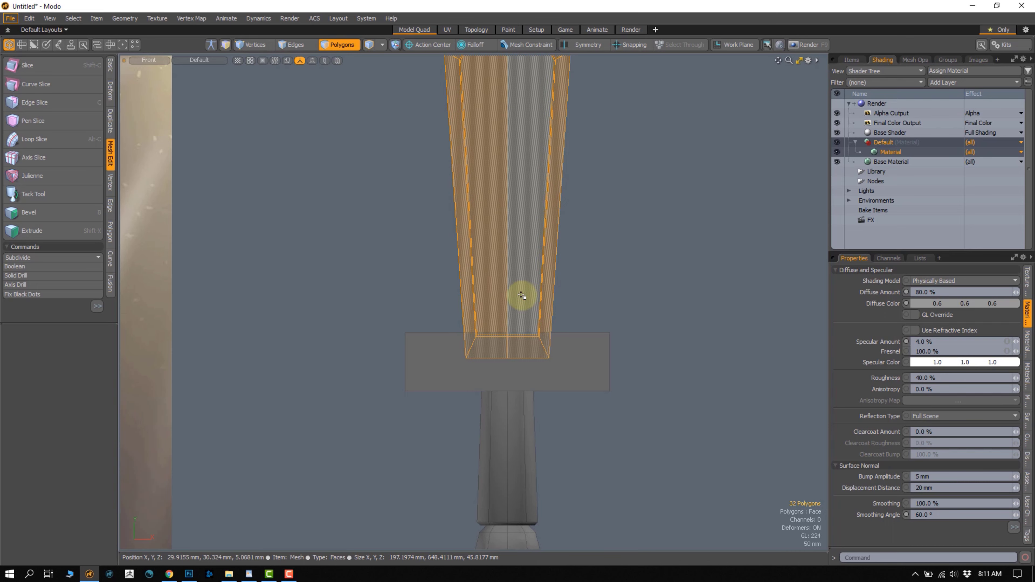
scroll(484, 275, up, 2)
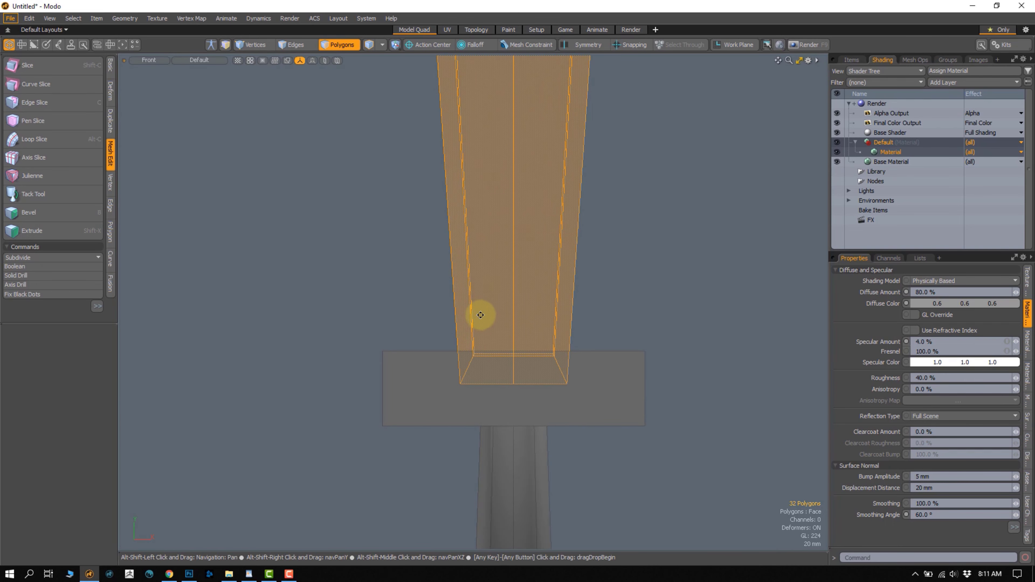
alt+shift+drag(478, 315, 455, 286)
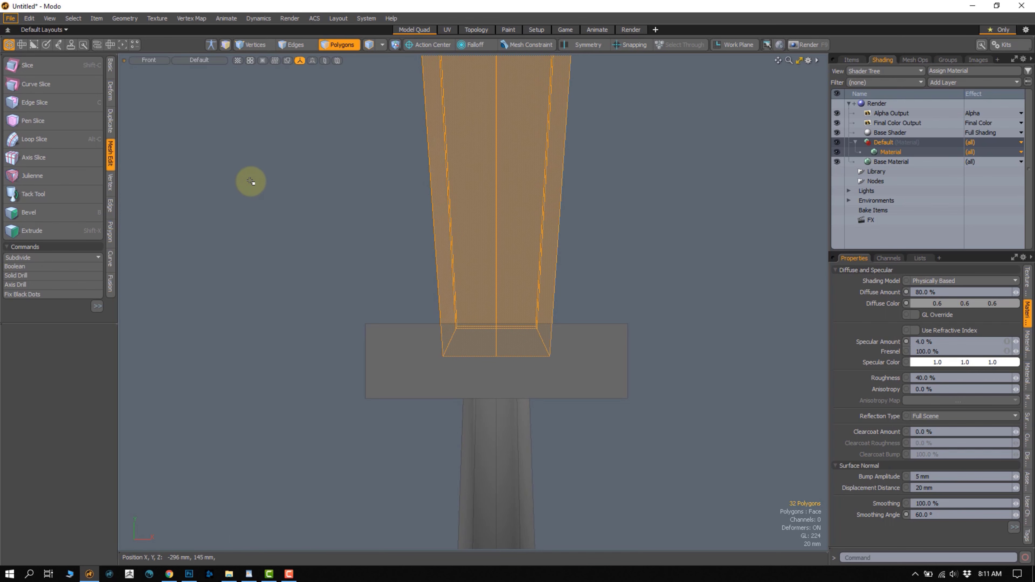
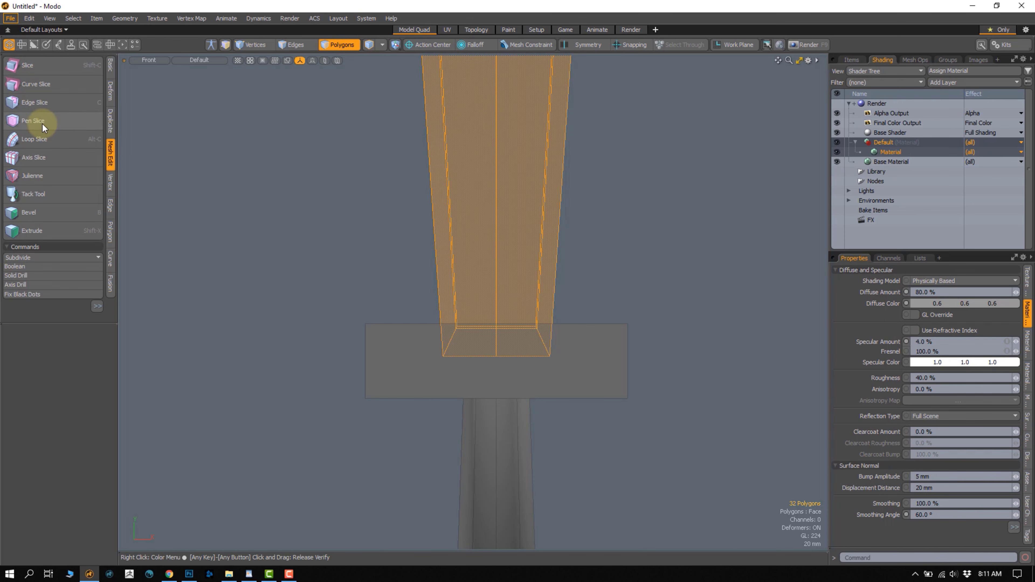
click(42, 65)
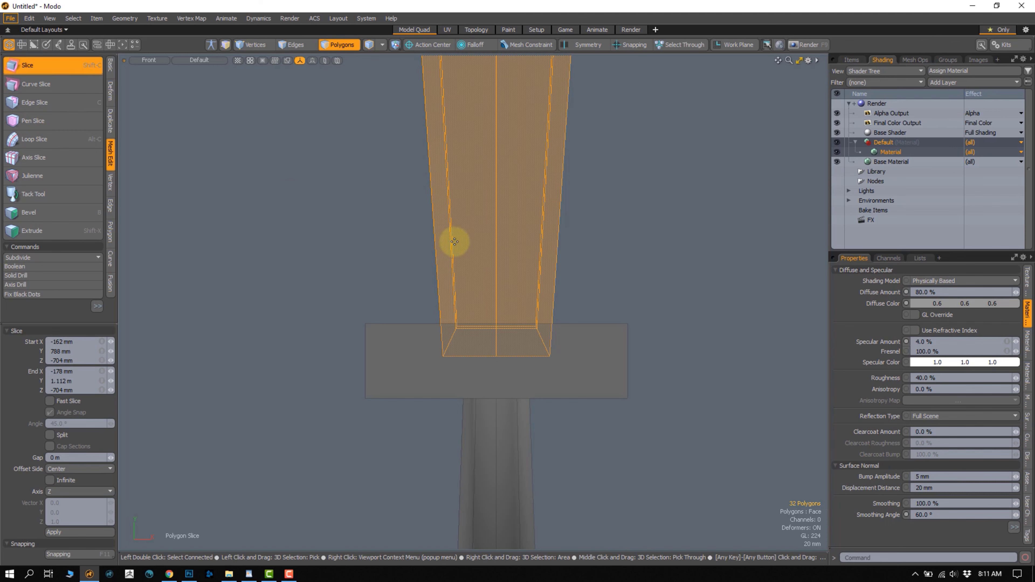
drag(377, 257, 672, 126)
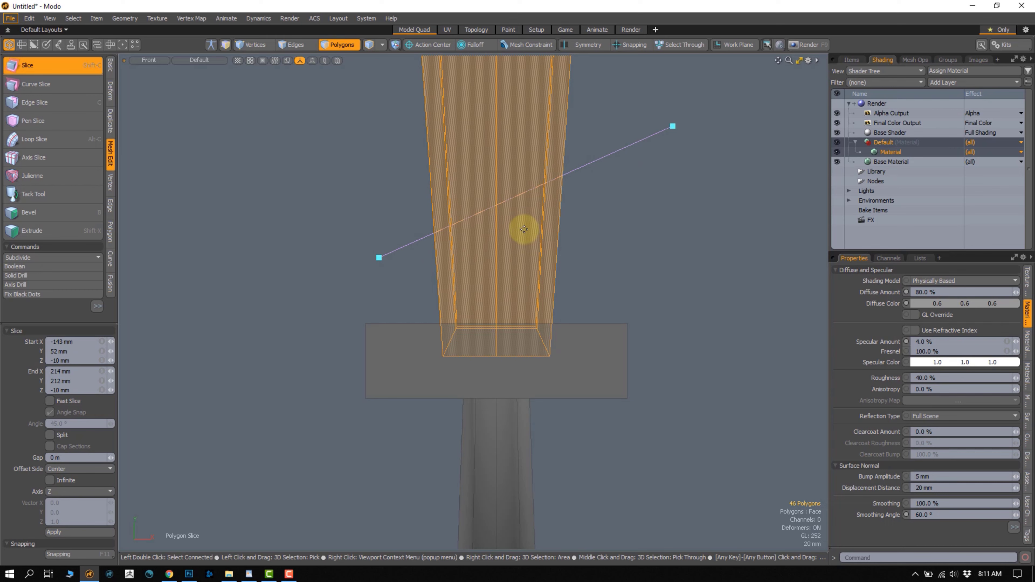
key(space)
click(603, 241)
mouse_move(640, 153)
right_down()
mouse_move(422, 278)
mouse_move(608, 189)
right_up()
key(ctrl+z)
key(ctrl+z)
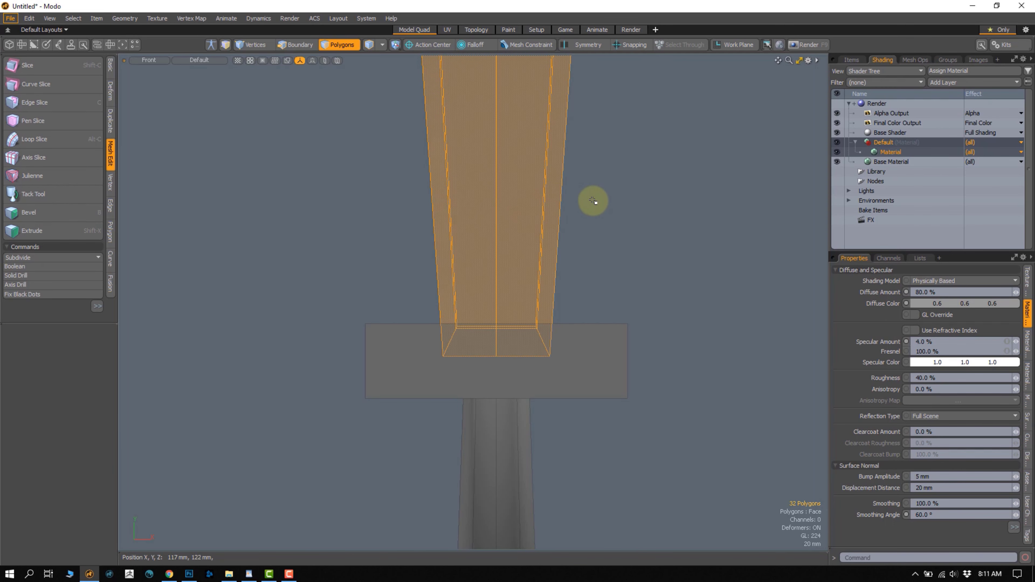
Try a nearly horizontal freehand Slice across the blade just above the crossguard, starting at about X -107, Y -17 mm
key(shift+c)
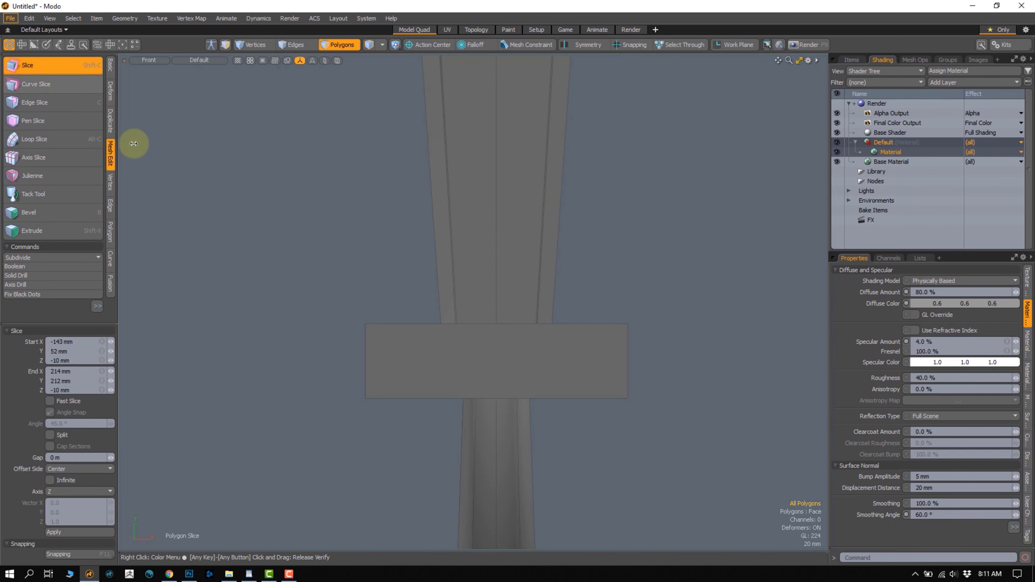
drag(409, 314, 658, 315)
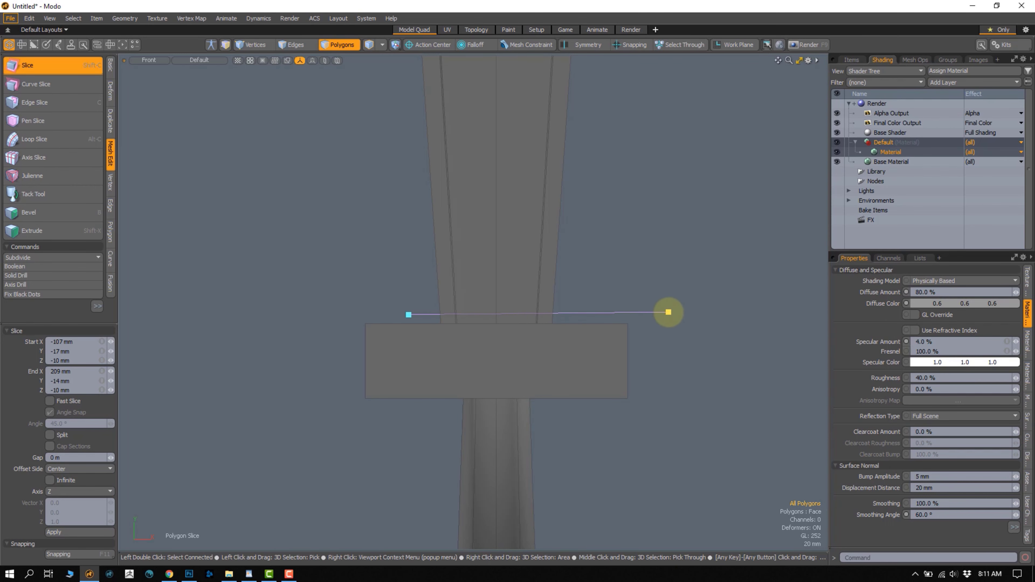
key(space)
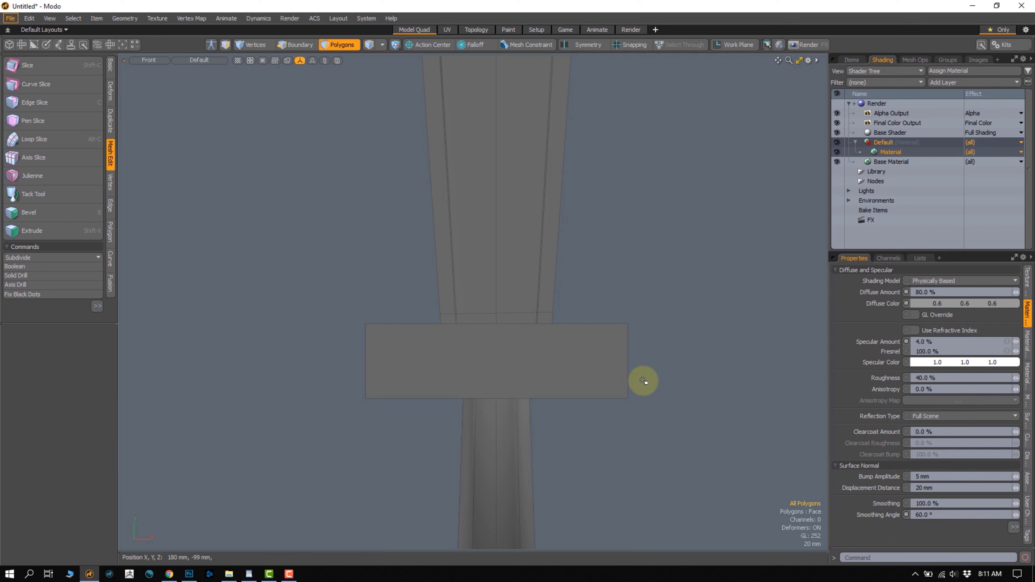
key(ctrl+z)
key(ctrl+z)
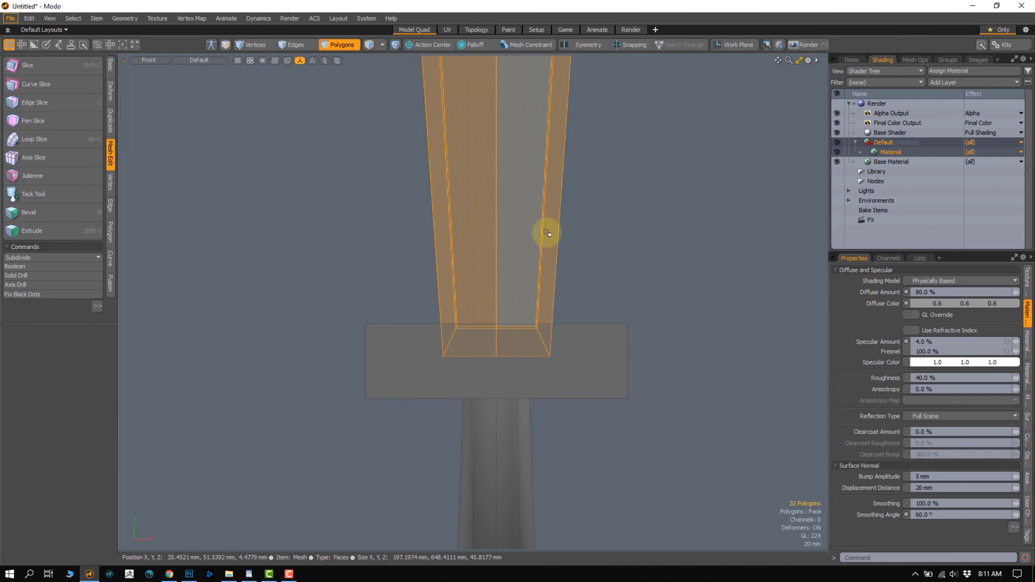
Enable snapping and slice the selected blade horizontally just above the crossguard at Y -21 mm, from X -96 to about 313 mm
click(634, 46)
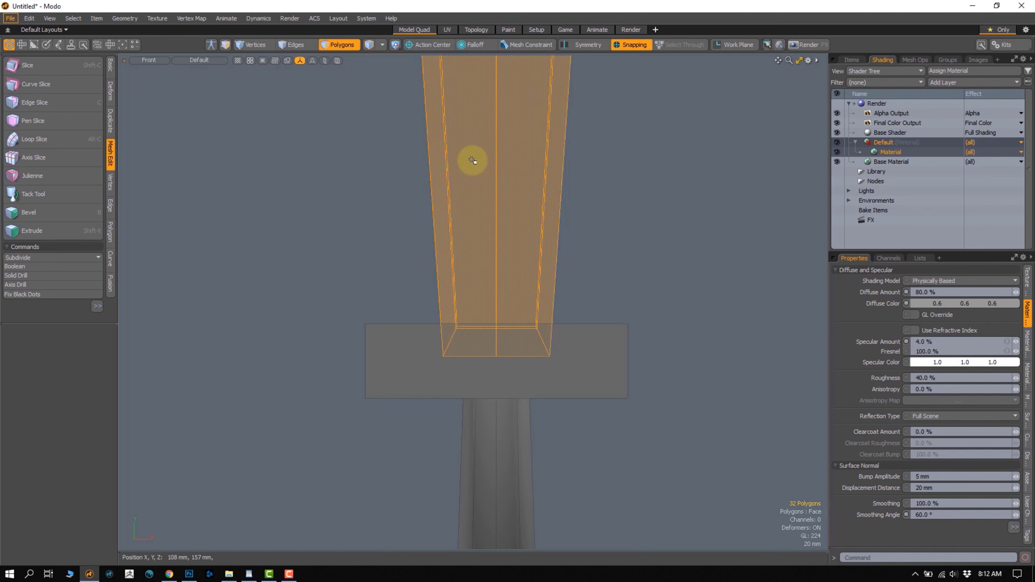
click(31, 67)
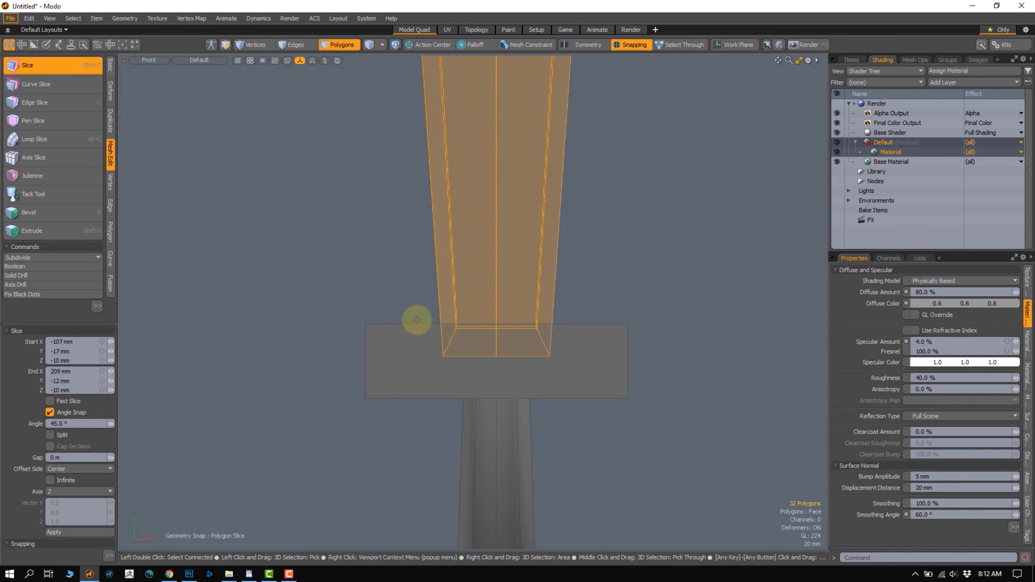
drag(418, 318, 555, 320)
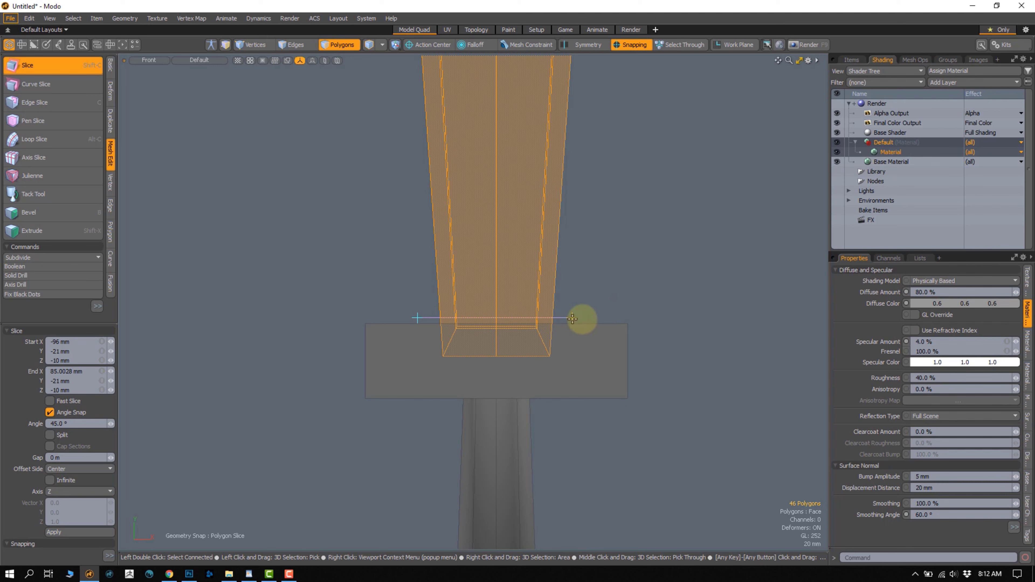
drag(653, 323, 728, 312)
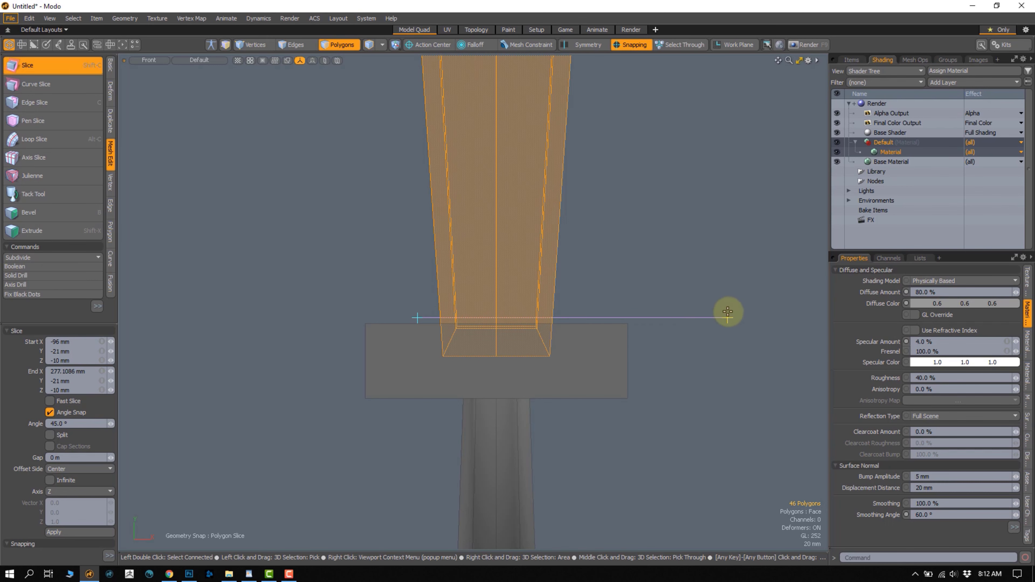
mouse_move(748, 275)
mouse_down()
mouse_move(737, 247)
mouse_move(753, 285)
mouse_up()
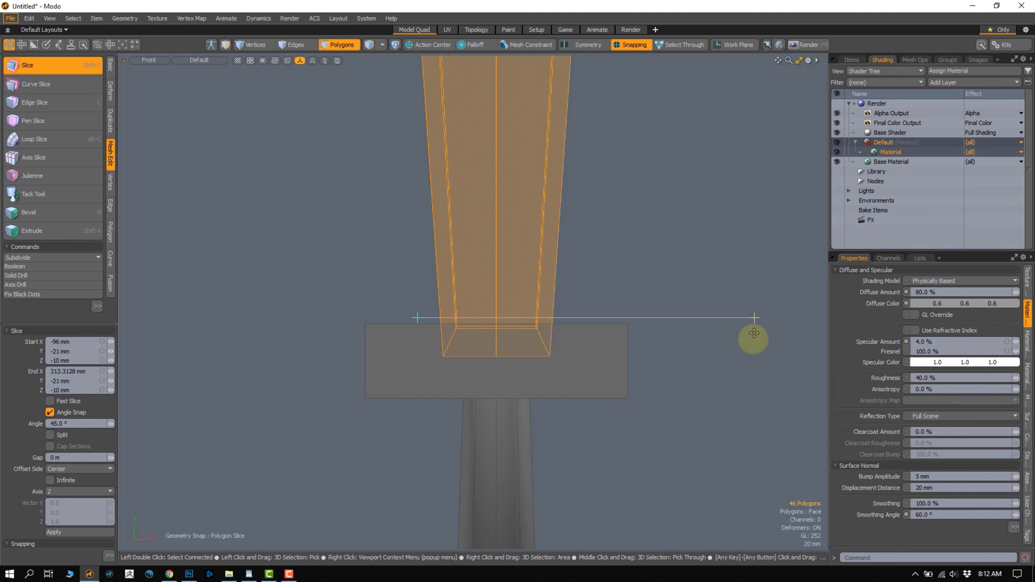
mouse_move(743, 377)
mouse_down()
mouse_move(742, 388)
mouse_move(746, 378)
mouse_up()
drag(754, 314, 752, 347)
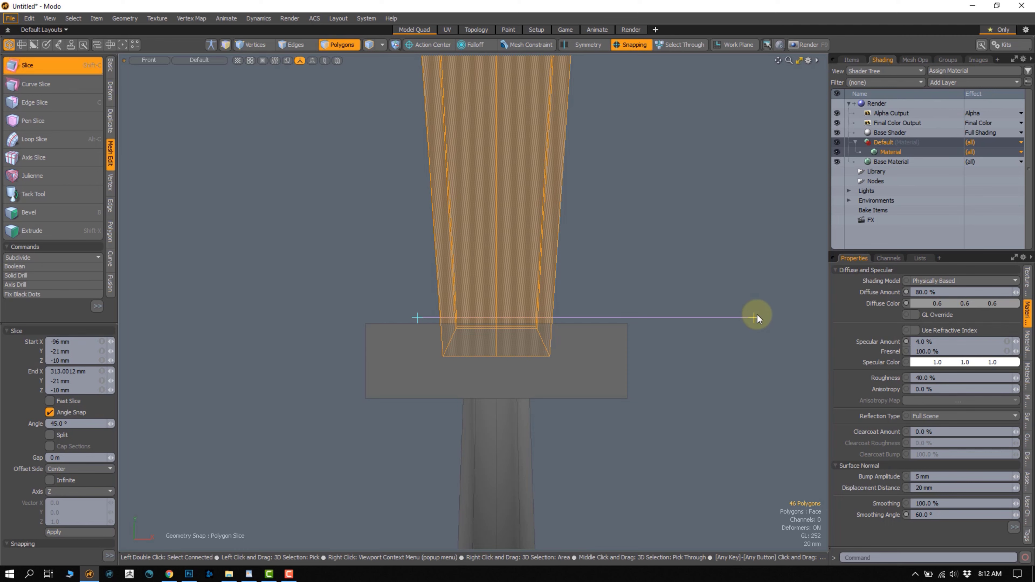
Finish the slice across the blade just above the guard, isolate the blade and delete its polygons below the cut
key(space)
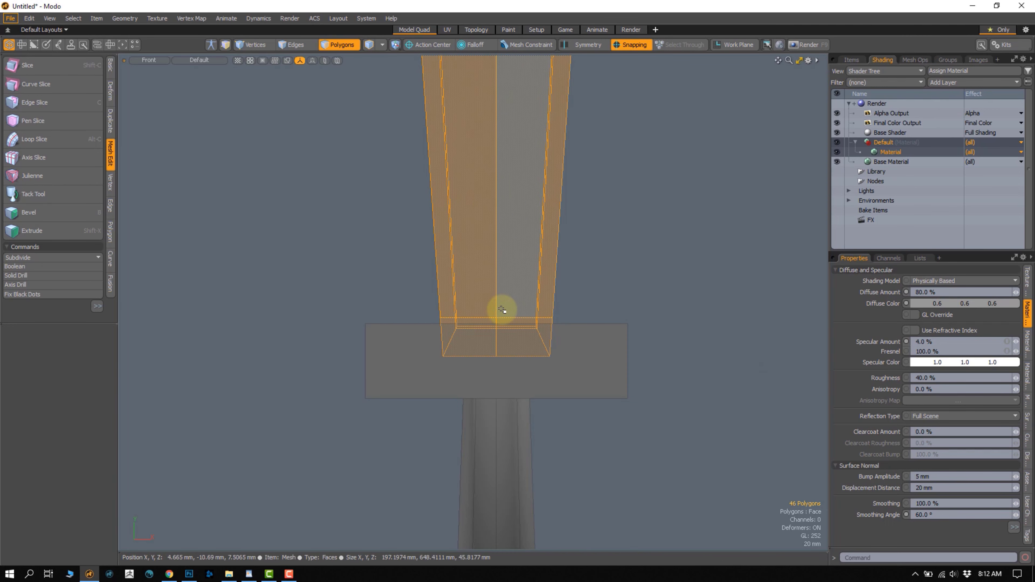
right_drag(520, 302, 492, 370)
click(512, 264)
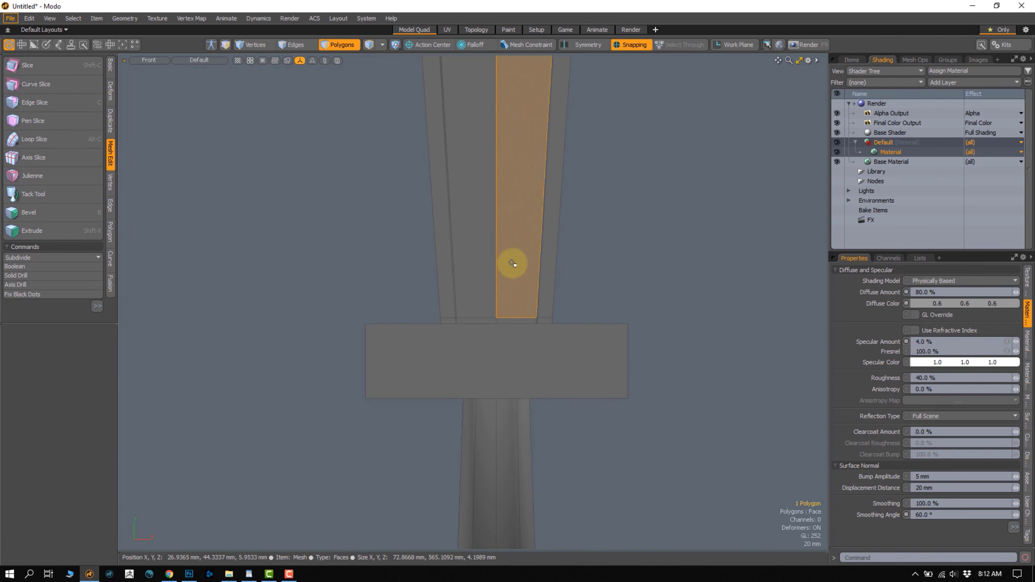
double_click(515, 267)
key(shift+h)
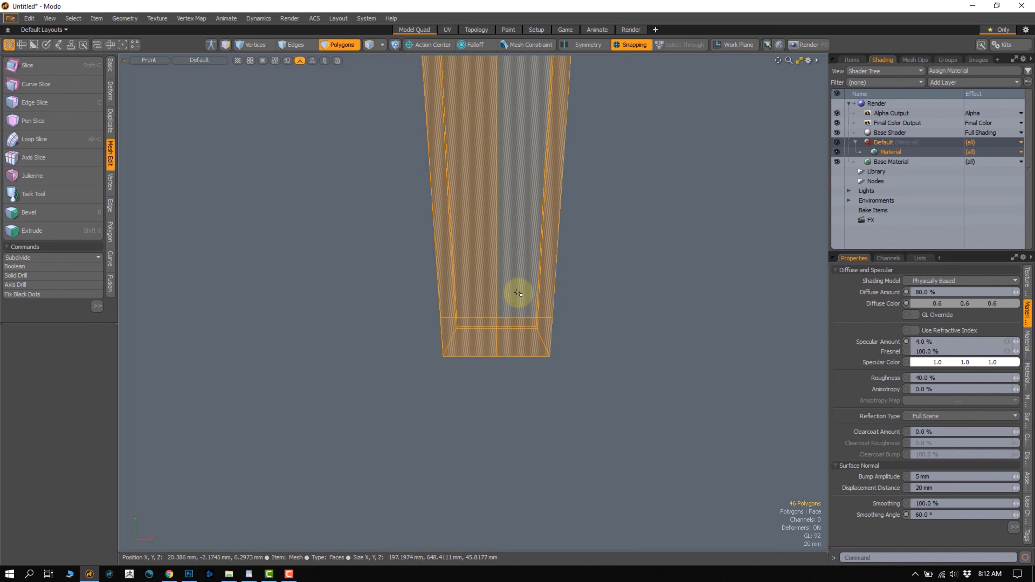
mouse_move(485, 294)
right_down()
mouse_move(402, 363)
mouse_move(603, 326)
right_up()
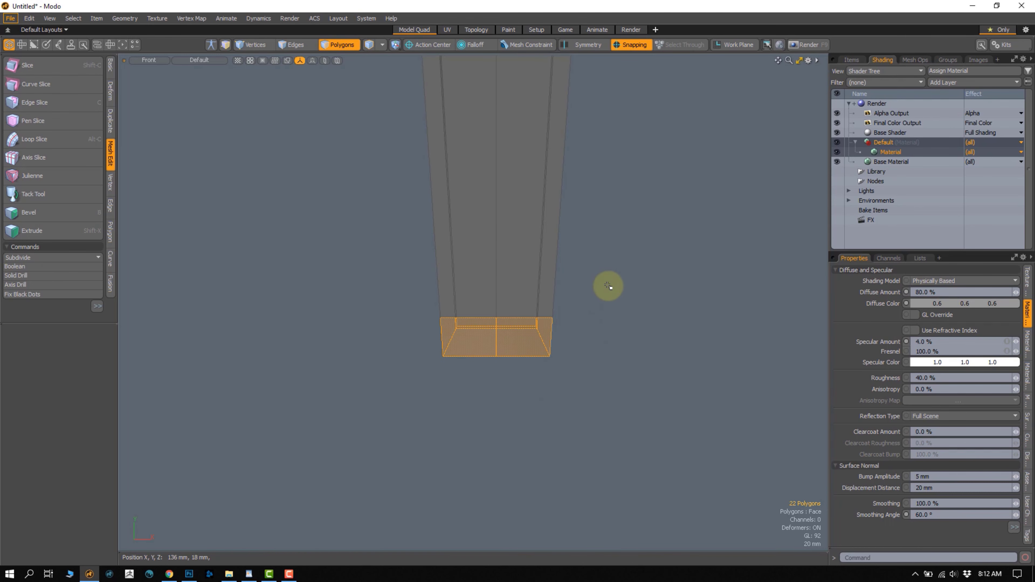
key(Delete)
Unhide the sword and move the blade's lowest row of vertices 11 mm down into the guard without snapping
key(1)
right_drag(478, 291, 617, 333)
key(u)
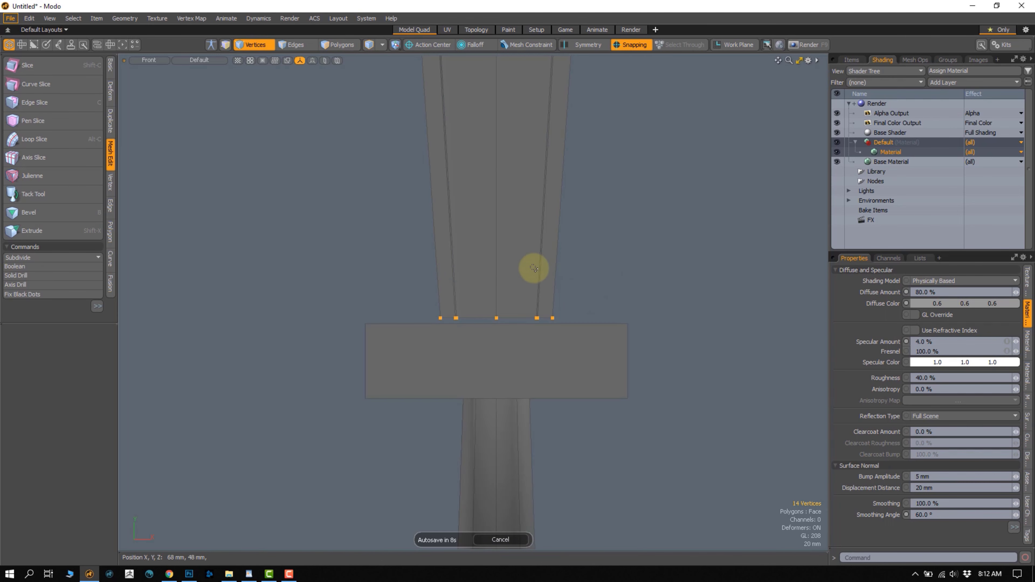
key(w)
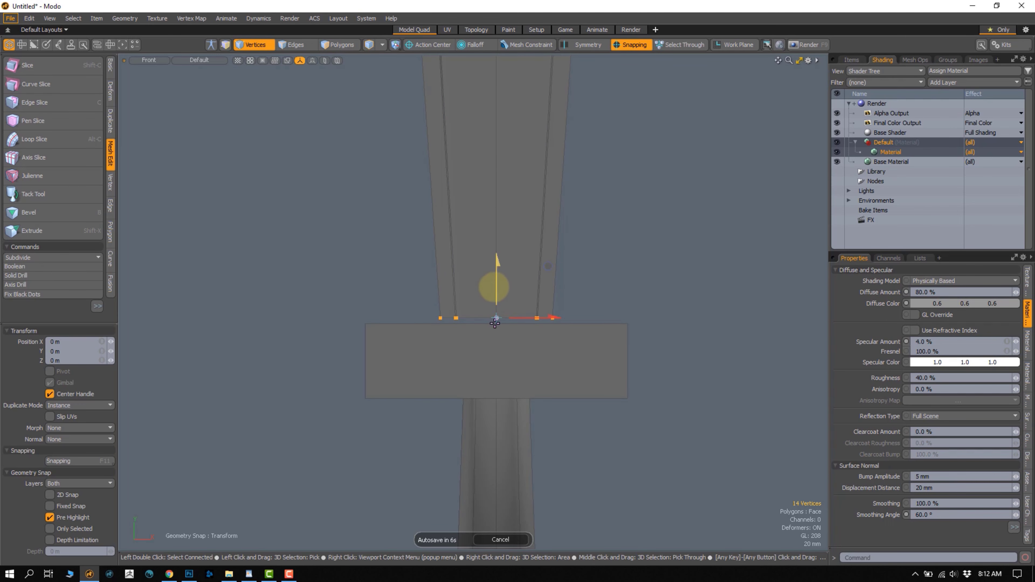
click(624, 45)
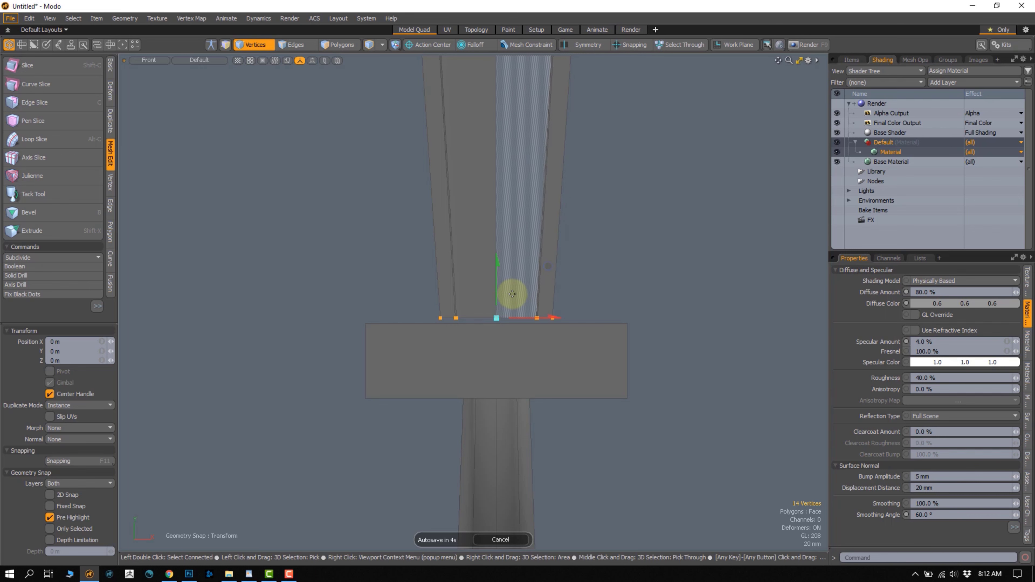
drag(497, 296, 496, 304)
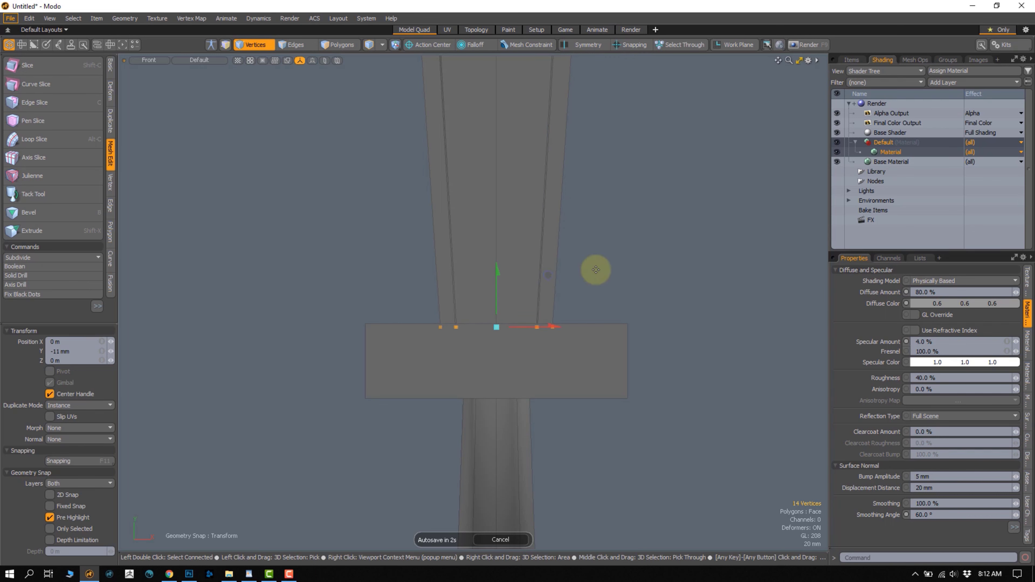
key(space)
click(608, 251)
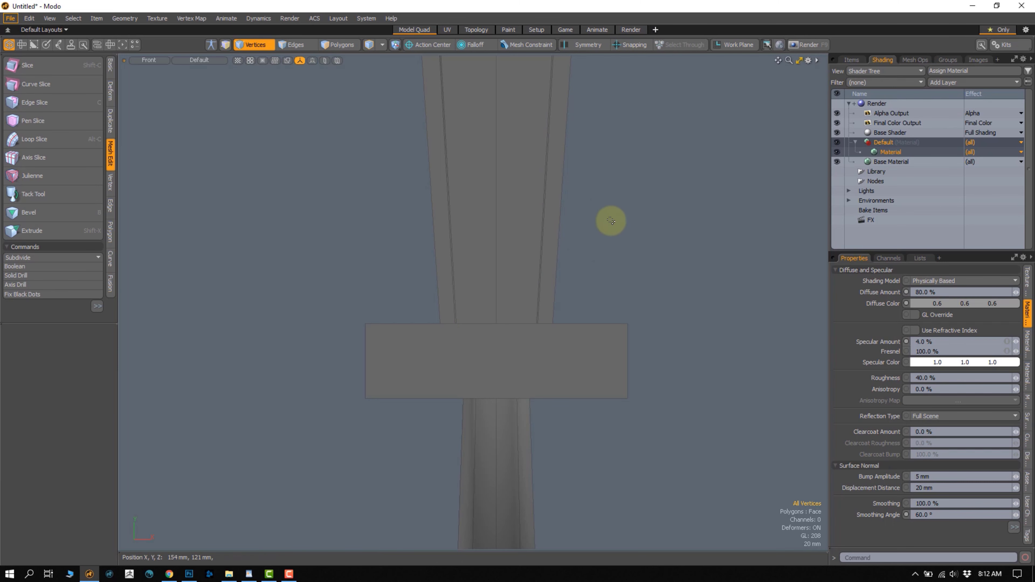
Duplicate the pommel sphere and move the copy 312 mm in Y and 98 mm in Z, in front of the guard
key(KP_Decimal)
alt+drag(557, 284, 517, 249)
key(2)
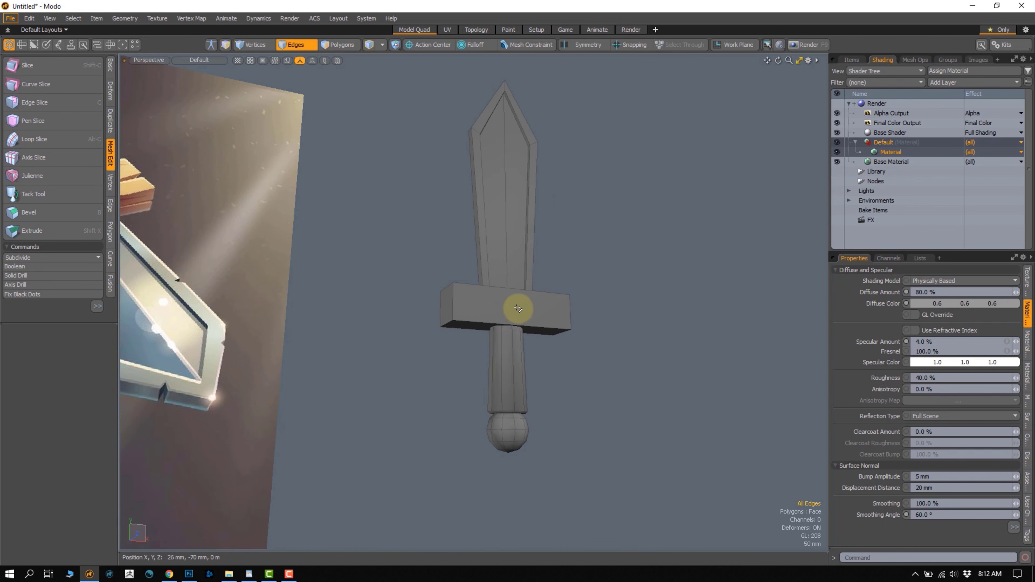
alt+drag(518, 308, 439, 321)
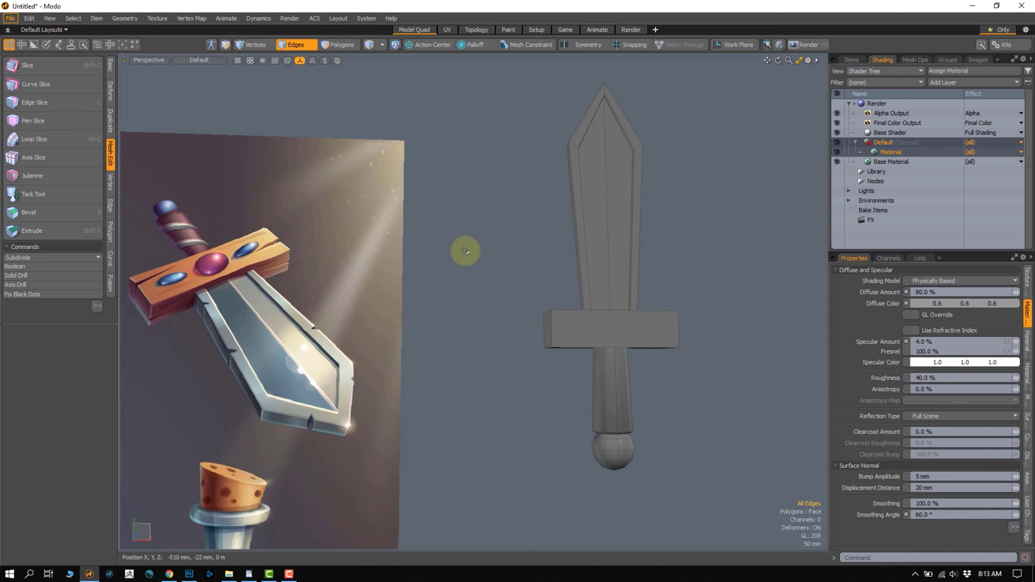
alt+drag(489, 318, 608, 370)
key(3)
double_click(612, 376)
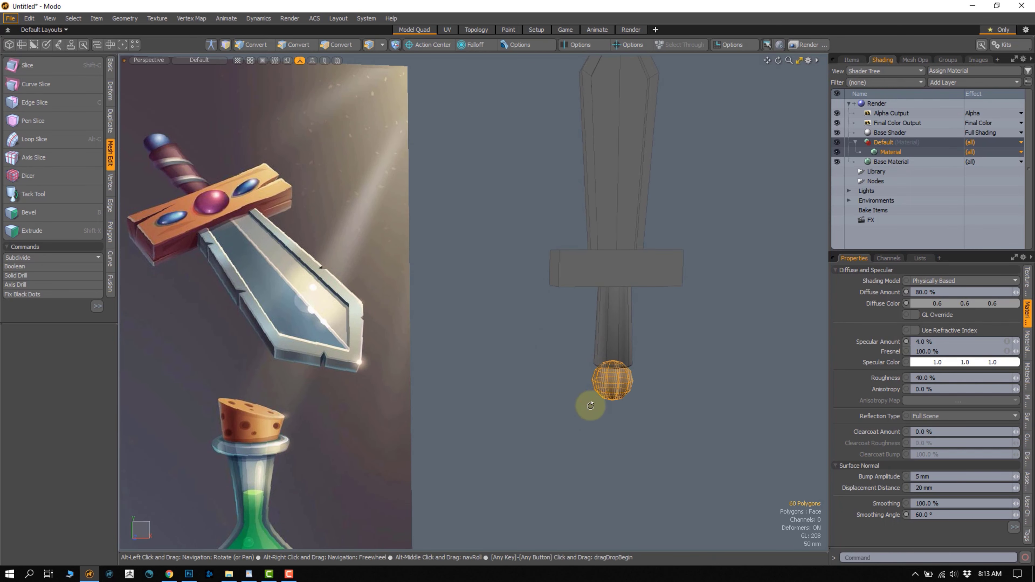
alt+drag(591, 405, 606, 388)
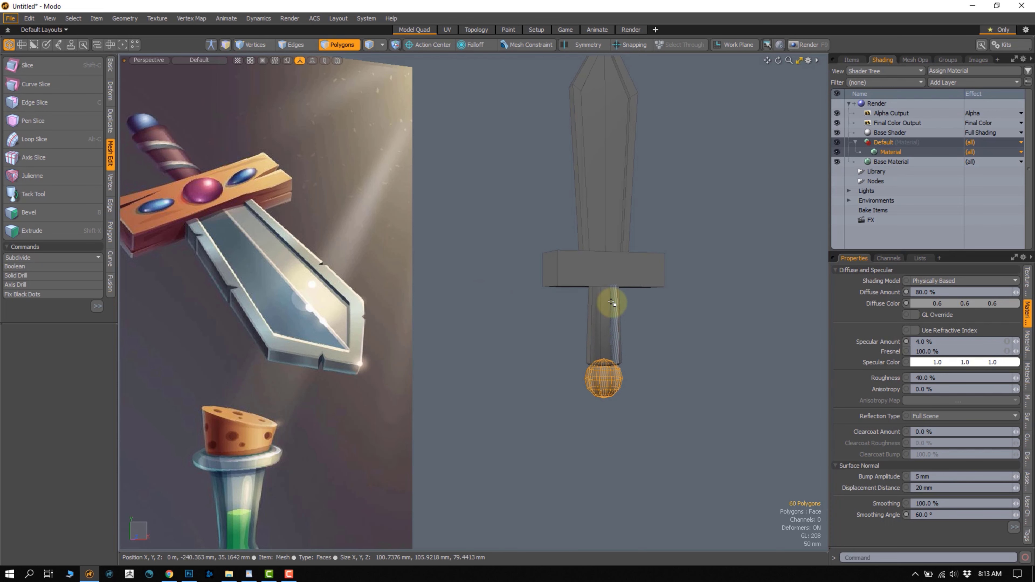
alt+drag(612, 303, 552, 303)
alt+drag(563, 381, 599, 228)
key(w)
key(shift+a)
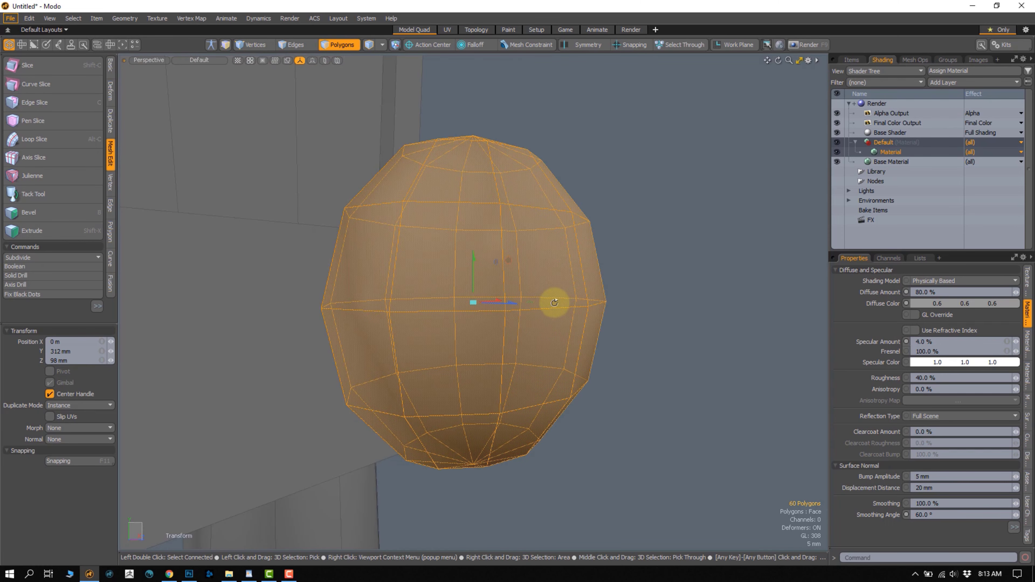
Try to scale down the sphere copy and reposition it in front of the guard's centre
scroll(511, 321, down, 5)
alt+drag(511, 321, 513, 267)
key(r)
drag(497, 284, 568, 302)
key(w)
drag(587, 247, 519, 267)
alt+drag(481, 300, 395, 305)
scroll(395, 305, down, 2)
alt+shift+drag(395, 305, 433, 293)
key(space)
click(379, 388)
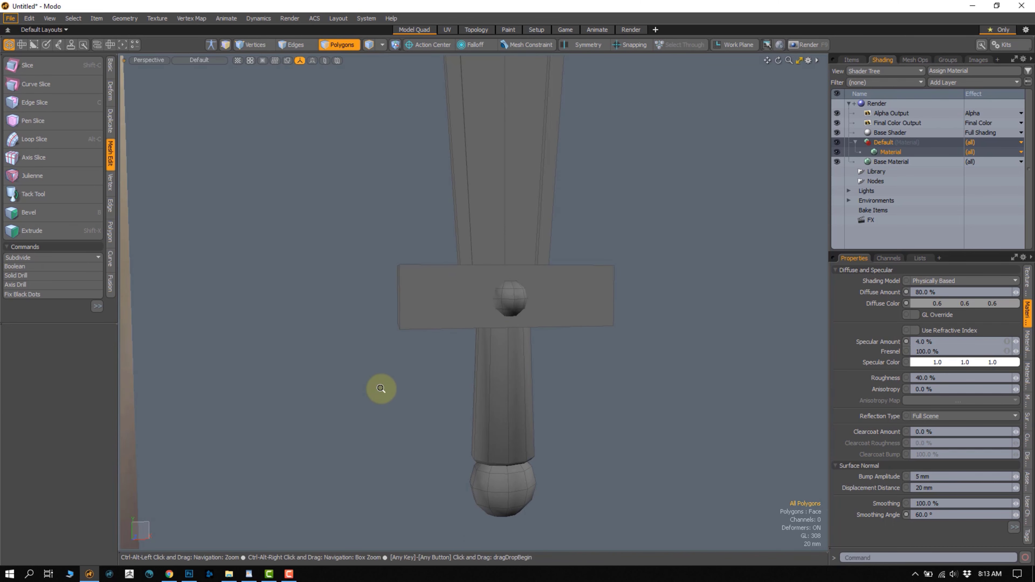
Undo the scaling and repositioning of the sphere copy
alt+drag(379, 388, 543, 294)
key(ctrl+z)
key(ctrl+z)
key(ctrl+z)
key(ctrl+z)
Rotate the sphere copy 90° about X so its poles face front and back
key(2)
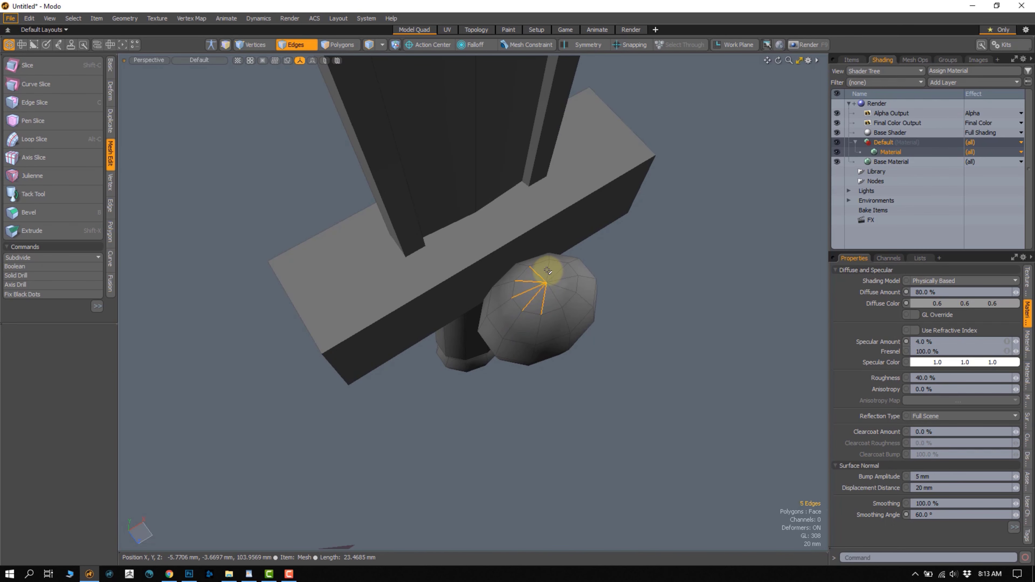
key(3)
mouse_move(577, 285)
alt+mouse_down()
mouse_move(559, 293)
mouse_move(576, 232)
mouse_move(573, 274)
alt+mouse_up()
key(y)
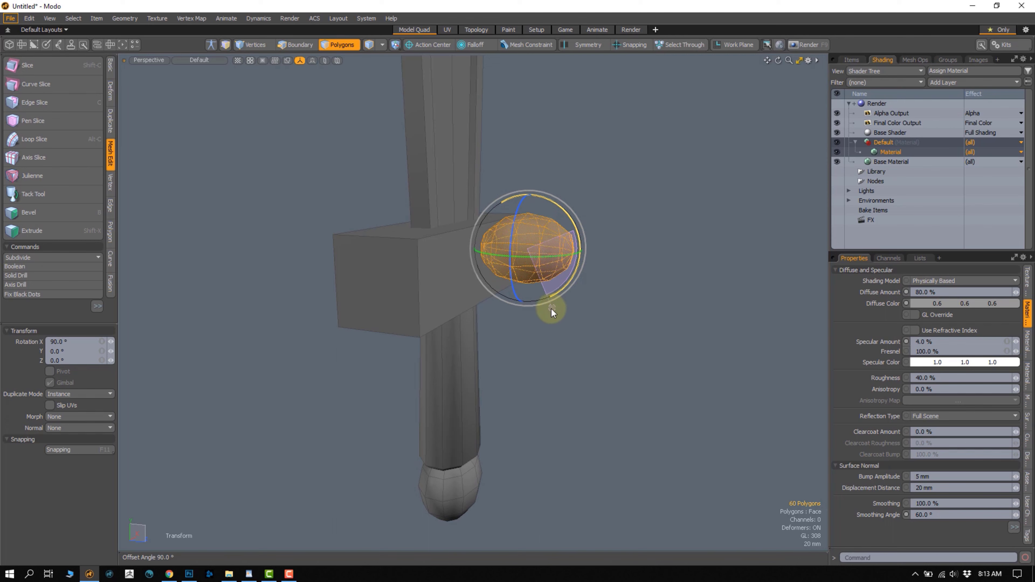
drag(551, 309, 551, 302)
key(space)
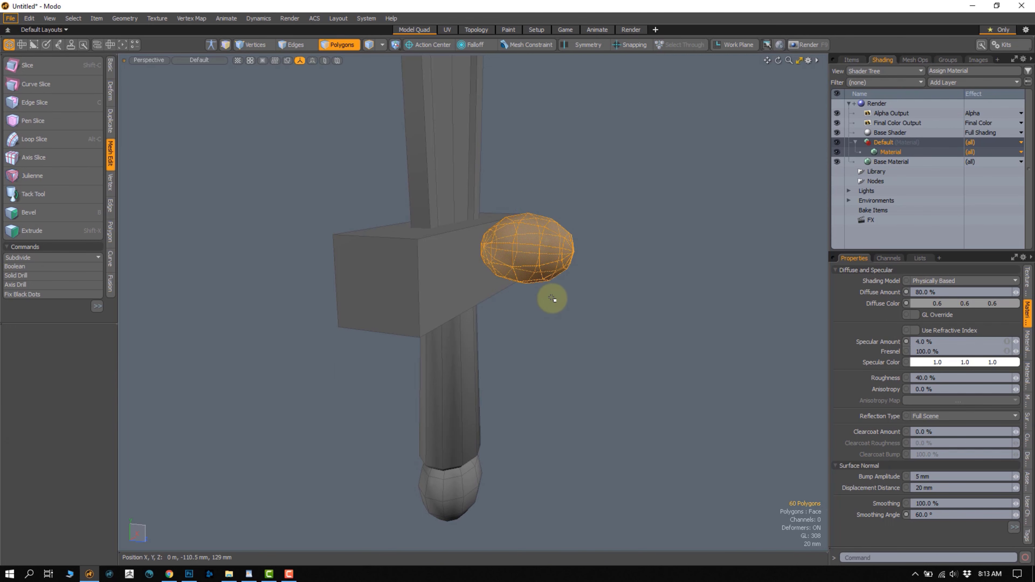
key(e)
click(61, 342)
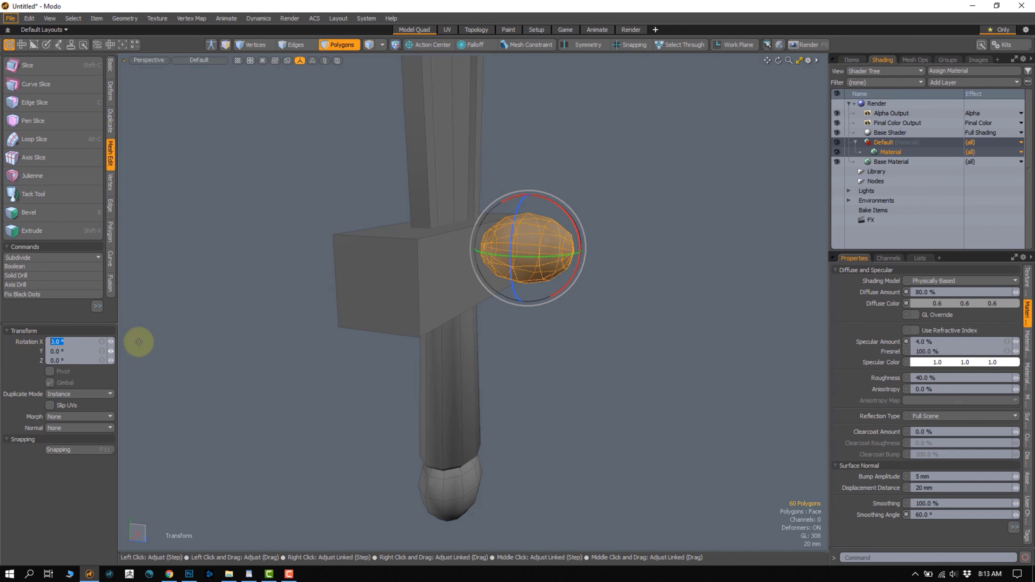
click(411, 5)
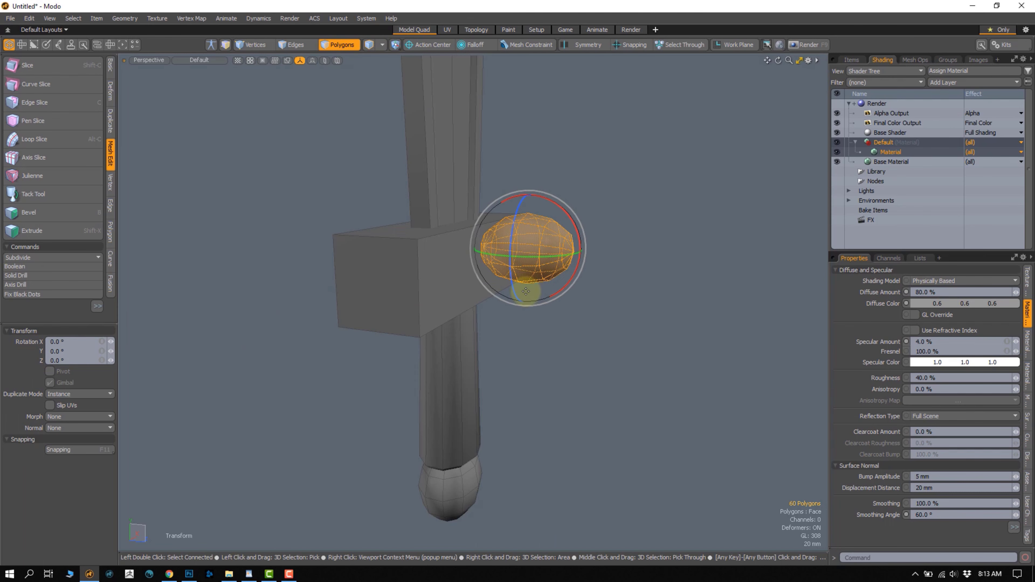
key(space)
Flatten the rotated sphere along its depth with the Scale transform to form a gem
click(605, 310)
double_click(527, 262)
alt+drag(527, 261, 551, 247)
key(r)
alt+drag(469, 267, 356, 258)
drag(553, 246, 507, 244)
key(w)
alt+drag(463, 271, 557, 268)
key(space)
Delete the back half of the flattened sphere, the side facing the guard
scroll(556, 278, up, 3)
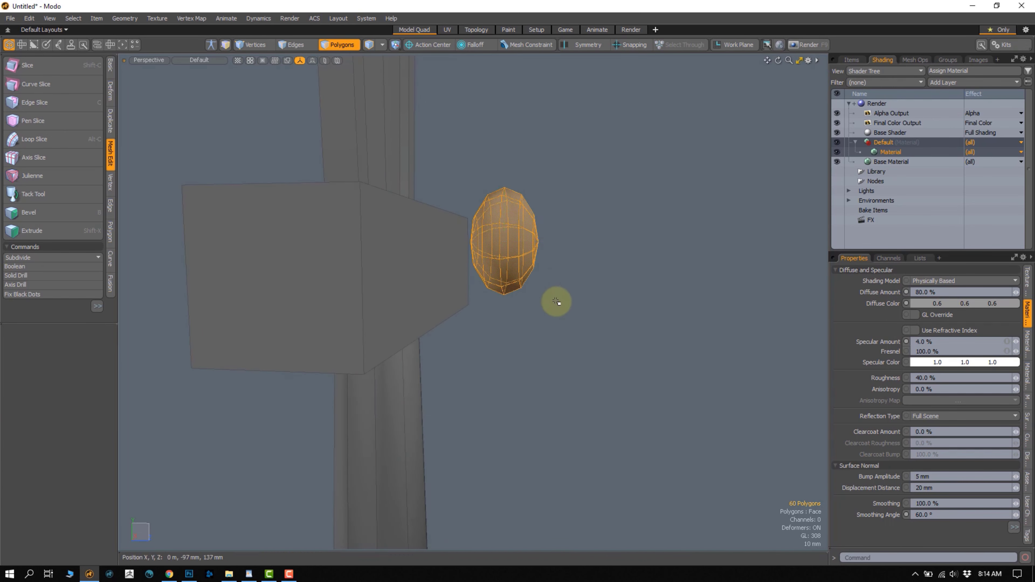
click(556, 300)
alt+drag(520, 203, 496, 193)
mouse_move(512, 175)
right_down()
mouse_move(489, 158)
mouse_move(464, 293)
mouse_move(517, 340)
mouse_move(499, 316)
right_up()
mouse_move(499, 317)
alt+mouse_down()
mouse_move(480, 282)
mouse_move(609, 296)
mouse_move(555, 261)
alt+mouse_up()
key(Delete)
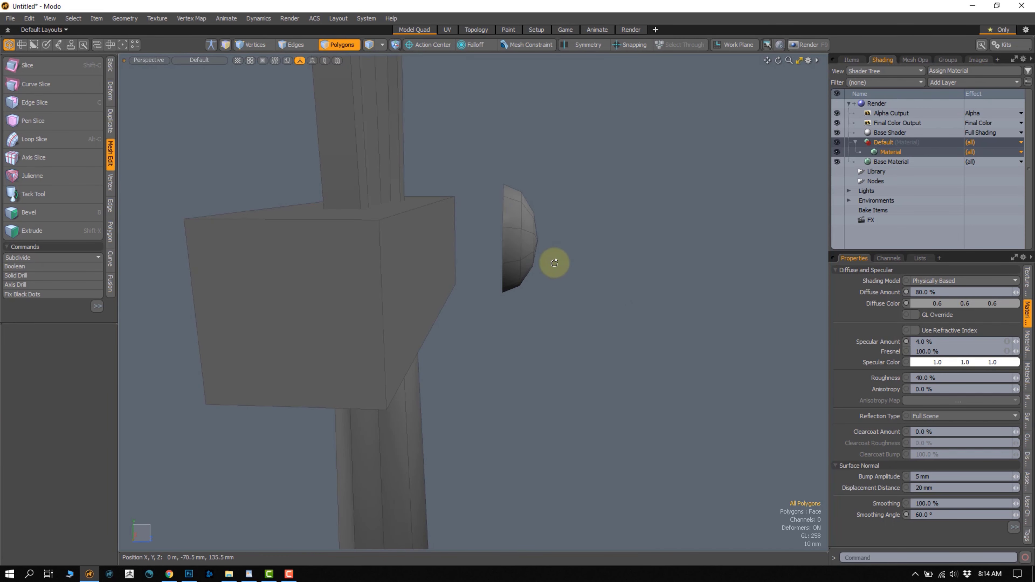
Move the half-sphere gem about -24 mm in Y and -53 mm in Z, onto the centre of the guard's front face
double_click(510, 267)
key(w)
drag(568, 201, 485, 230)
key(shift+a)
alt+drag(463, 306, 476, 298)
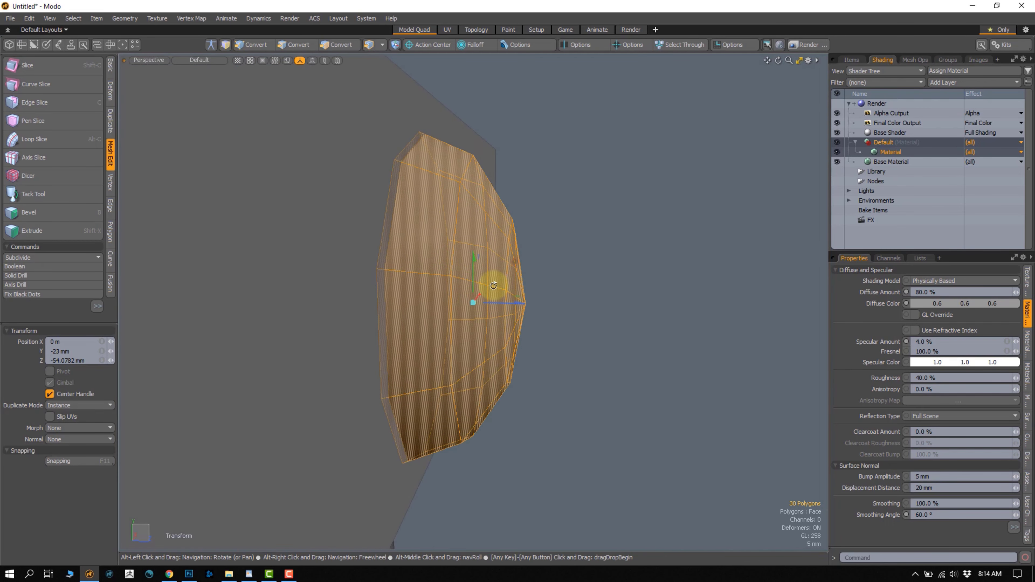
mouse_move(516, 262)
mouse_down()
mouse_move(528, 261)
mouse_move(517, 261)
mouse_up()
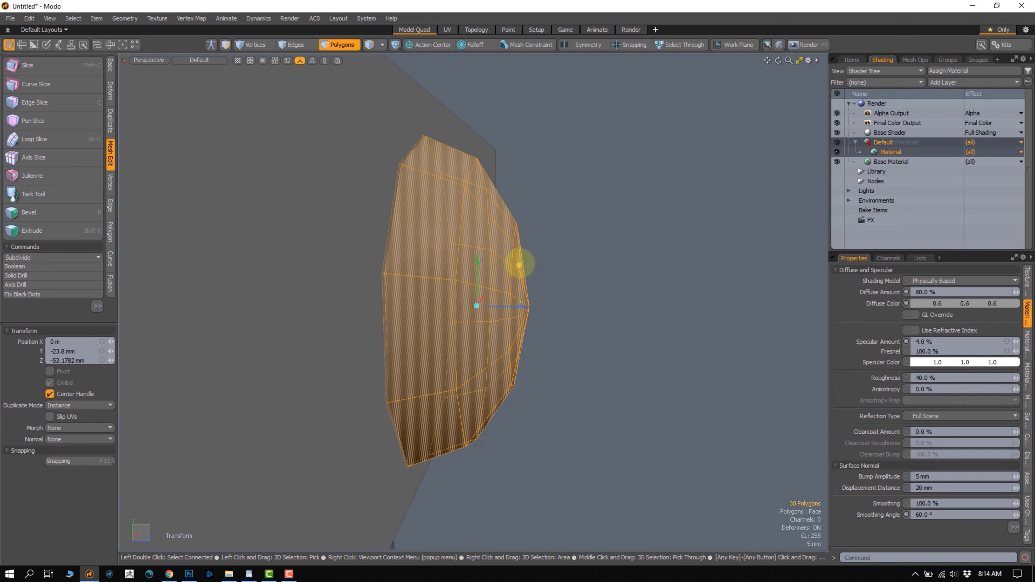
ctrl+alt+drag(380, 256, 407, 273)
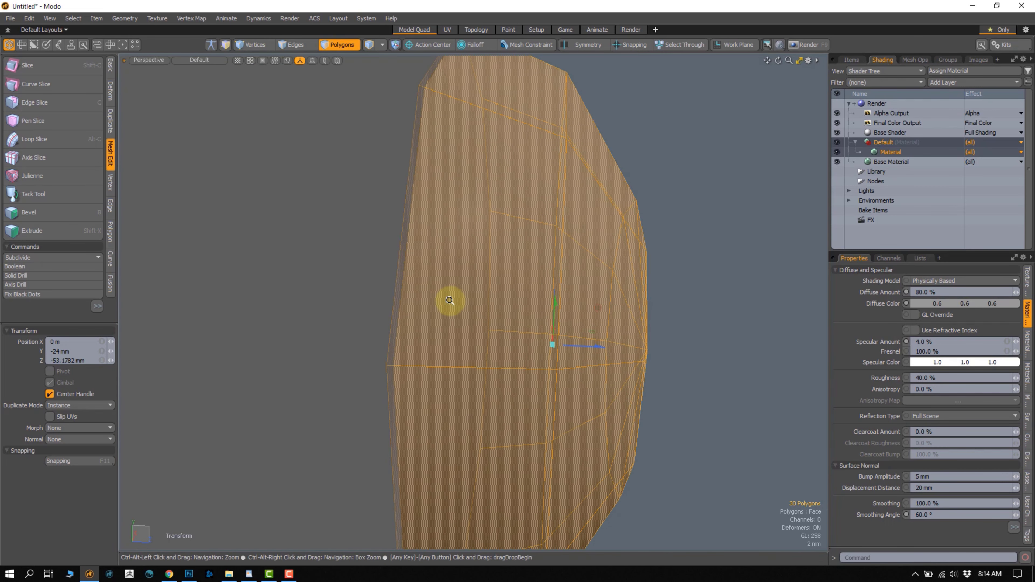
ctrl+alt+drag(451, 302, 420, 285)
alt+drag(452, 277, 418, 261)
Scale the central gem in the front view to about 75 % of its height, making it a wide oval
key(ctrl+space)
ctrl+alt+drag(442, 326, 453, 227)
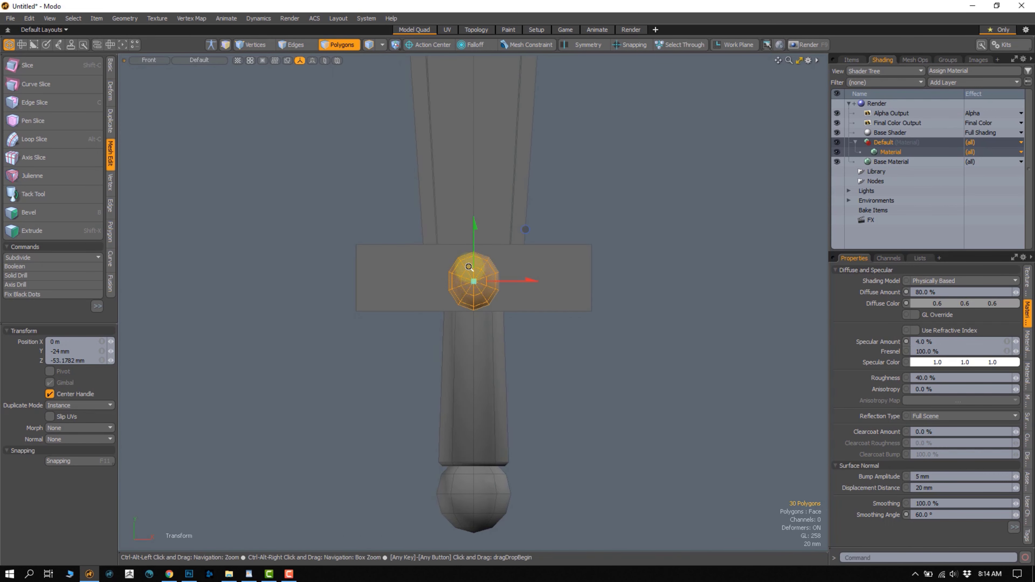
ctrl+alt+drag(469, 274, 533, 286)
key(r)
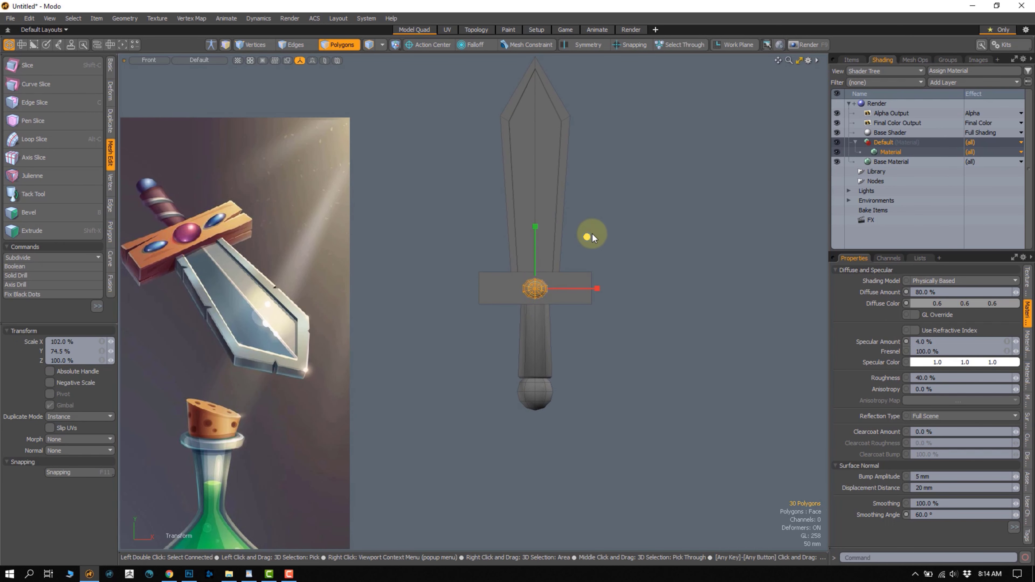
drag(600, 231, 535, 258)
key(space)
click(671, 247)
alt+shift+drag(535, 295, 681, 239)
click(560, 286)
double_click(560, 285)
key(y)
click(669, 249)
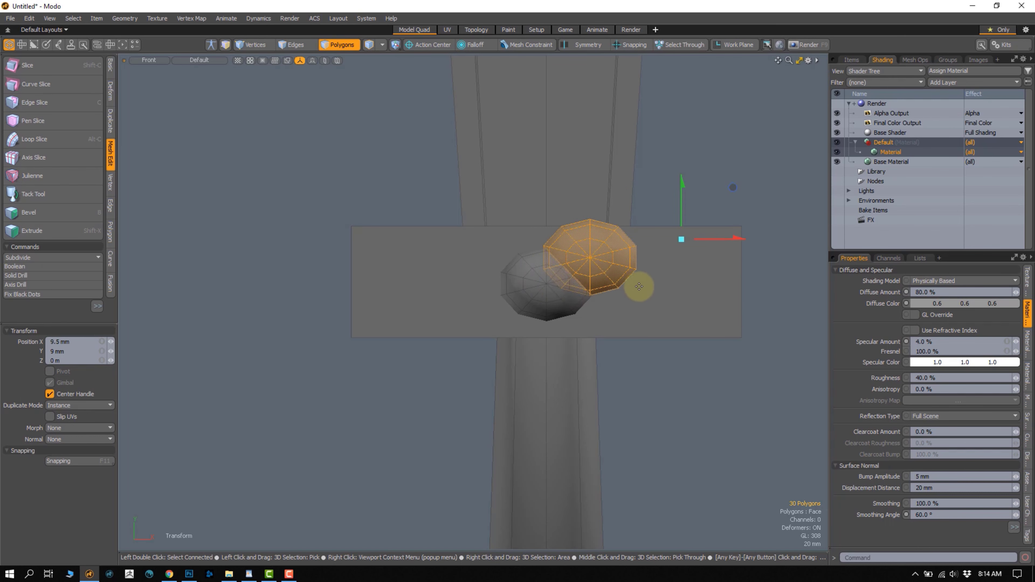
key(q)
key(Delete)
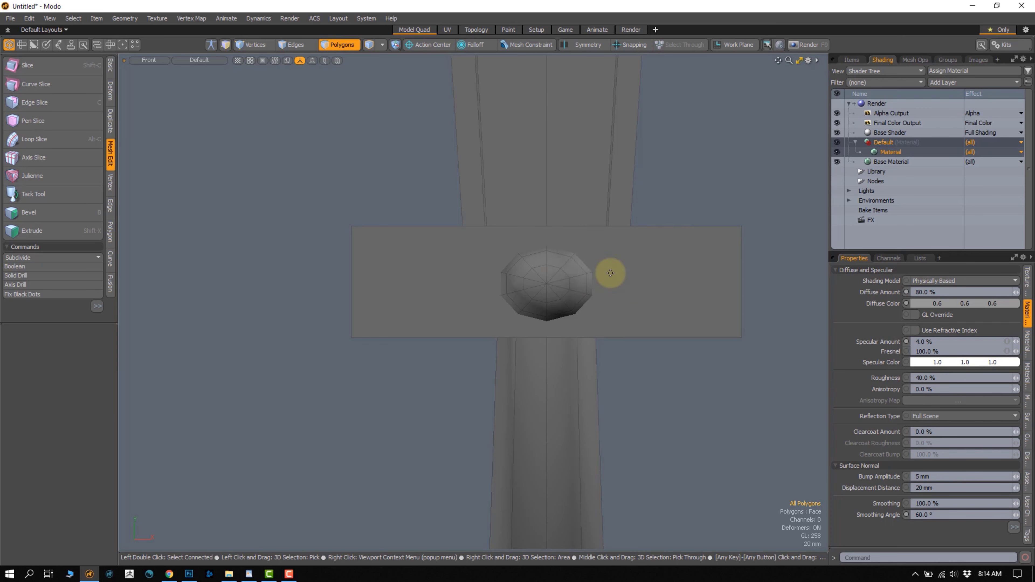
Duplicate the central gem, move the copy along positive X on the guard and scale it to 74.5 % in X and 39 % in Y
double_click(539, 294)
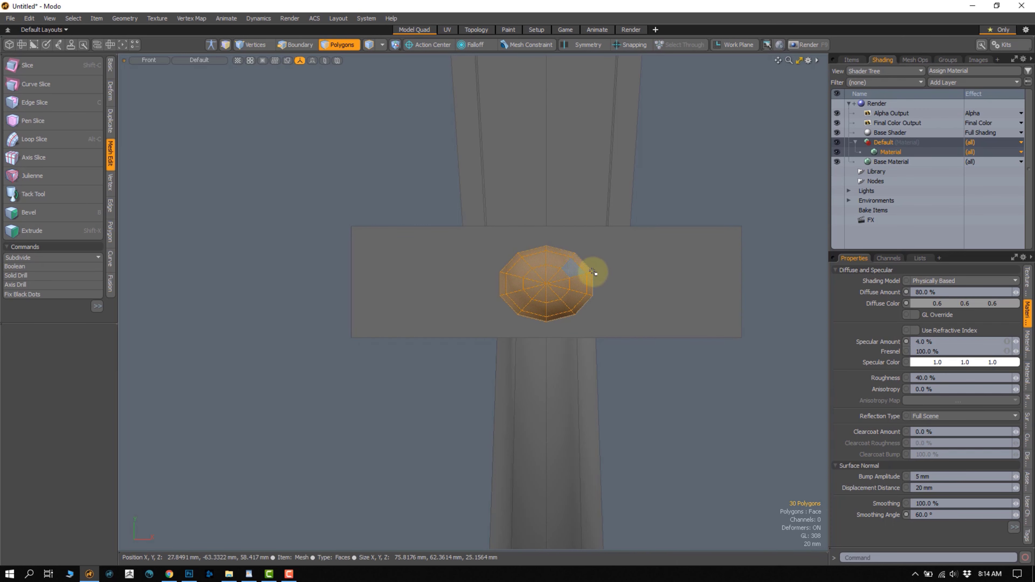
key(y)
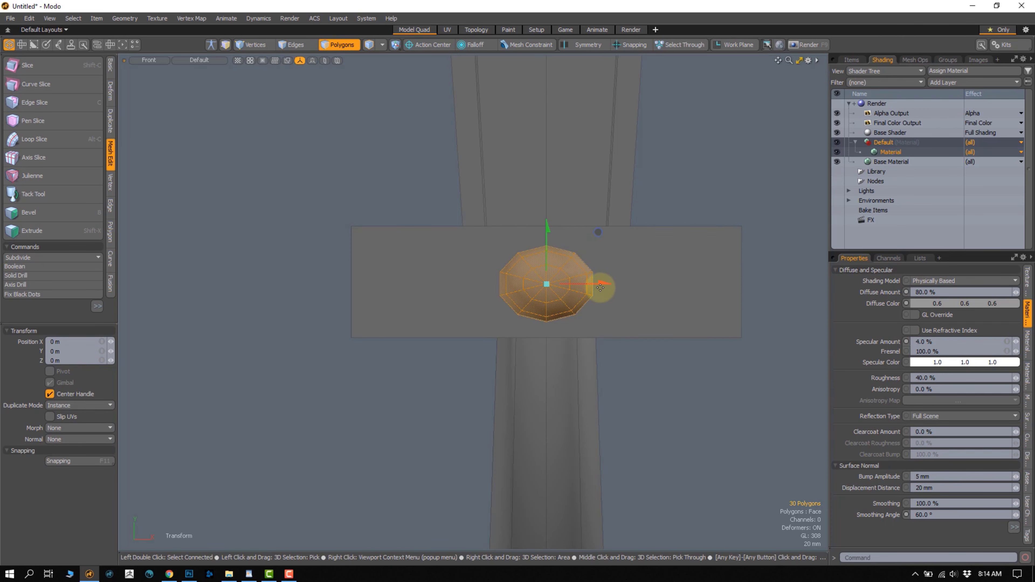
shift+drag(602, 284, 663, 284)
key(r)
drag(714, 234, 689, 246)
Examine the shape of the blue side gems in the reference painting and compare it with the duplicated side gem
ctrl+alt+drag(632, 262, 577, 243)
alt+shift+drag(577, 243, 628, 239)
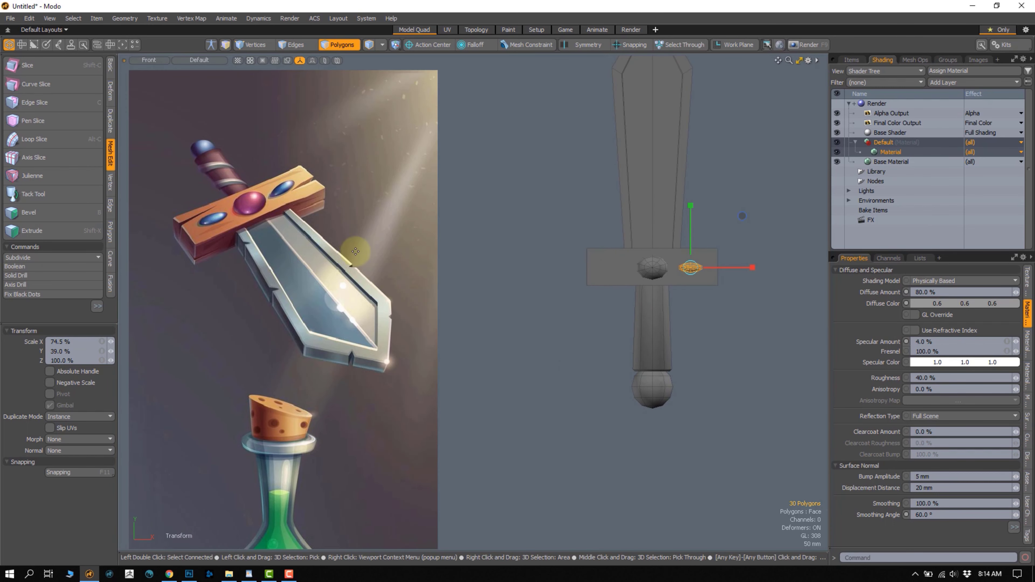
alt+shift+drag(374, 261, 402, 273)
scroll(323, 226, up, 3)
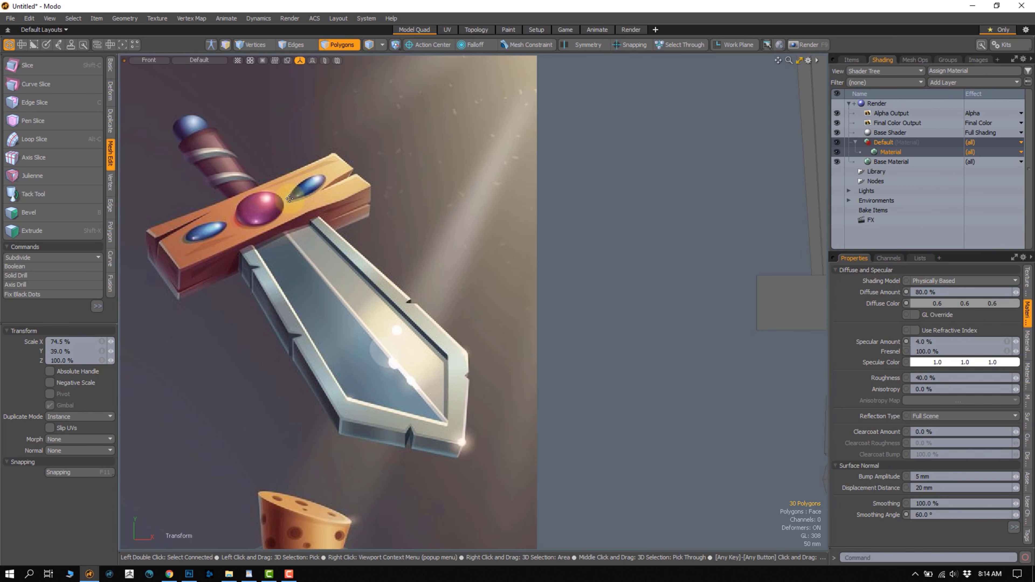
alt+shift+drag(575, 289, 289, 239)
scroll(684, 244, up, 5)
alt+shift+drag(558, 266, 528, 266)
ctrl+alt+drag(475, 326, 467, 229)
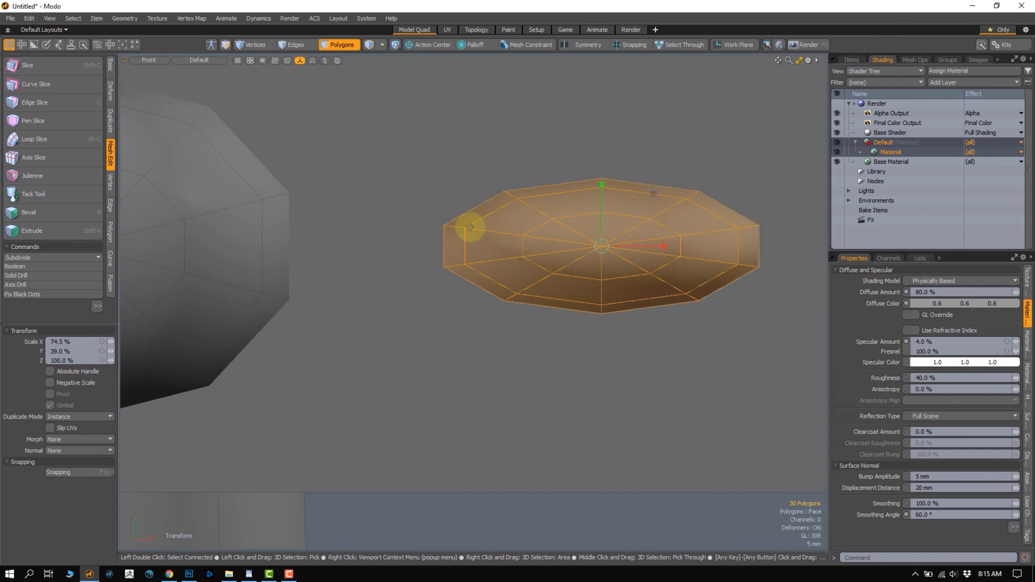
Taper the side gem's inner end by scaling its three vertex pairs beside the centre line closer together in Y
key(1)
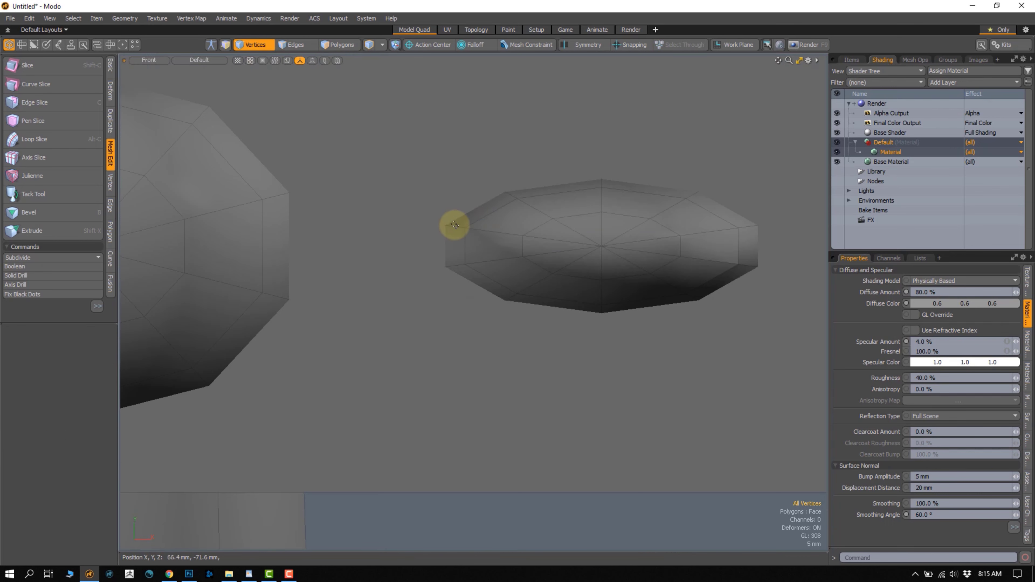
mouse_move(454, 225)
right_down()
mouse_move(415, 296)
mouse_move(455, 277)
right_up()
key(r)
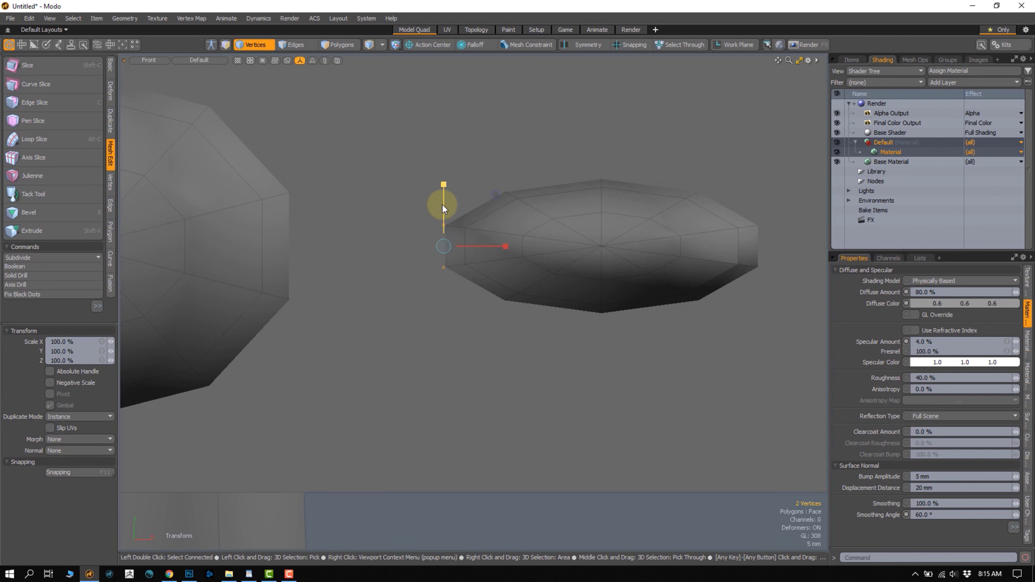
key(space)
mouse_move(480, 222)
right_down()
mouse_move(468, 208)
mouse_move(473, 252)
right_up()
key(r)
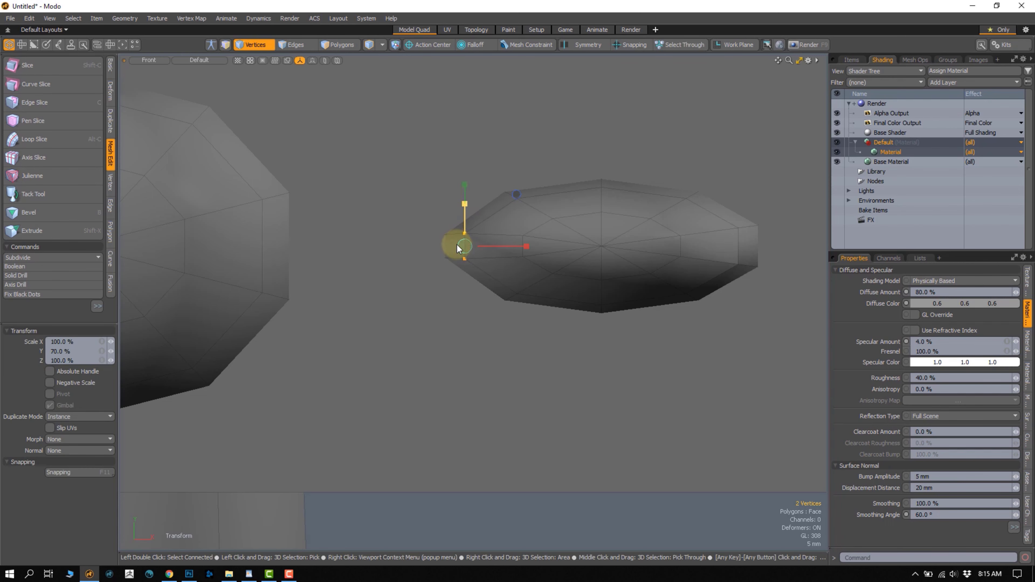
drag(453, 260, 452, 263)
key(space)
mouse_move(527, 220)
right_down()
mouse_move(521, 264)
mouse_move(526, 234)
right_up()
key(r)
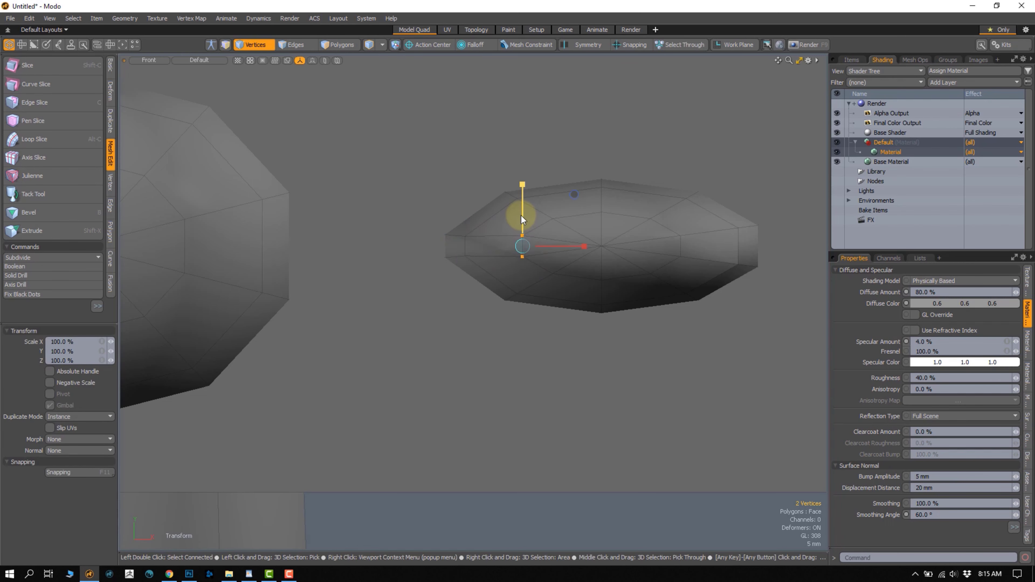
key(space)
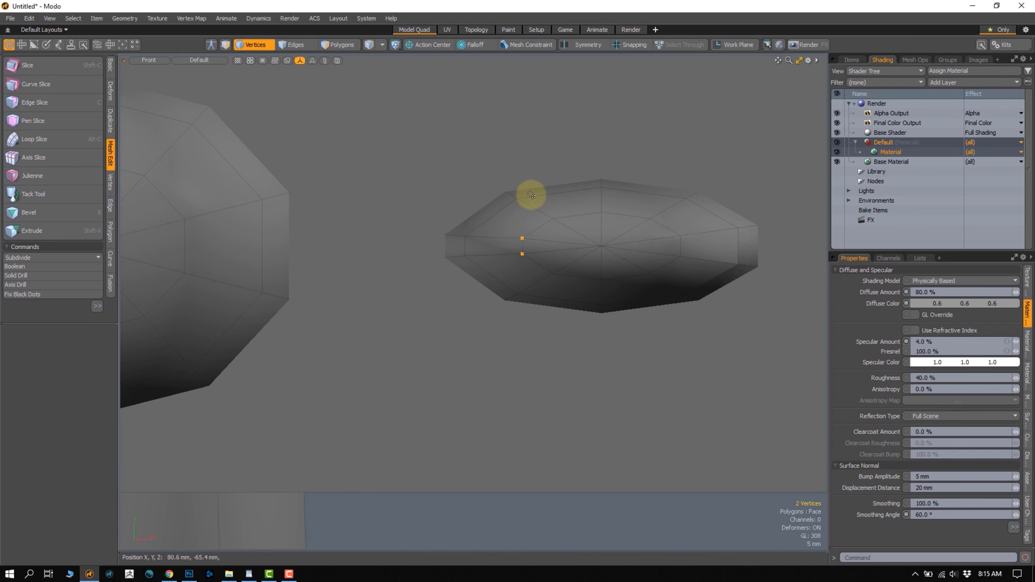
Scale the four upper and lower shoulder vertices near the side gem's inner end closer together in Y
mouse_move(521, 210)
right_down()
mouse_move(497, 162)
mouse_move(485, 261)
mouse_move(513, 354)
mouse_move(516, 227)
right_up()
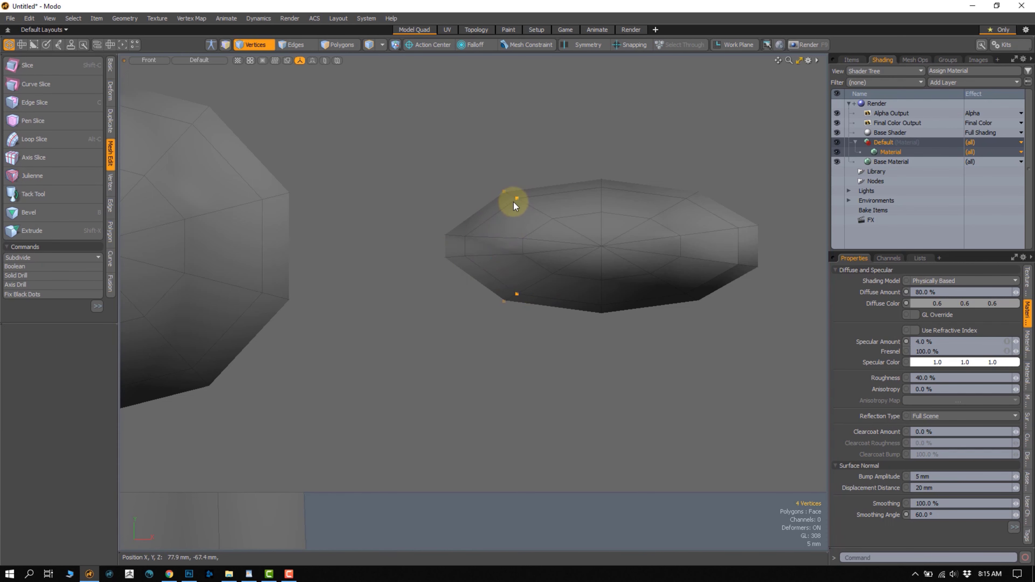
key(r)
drag(508, 196, 504, 215)
drag(718, 181, 691, 182)
key(ctrl+z)
alt+shift+drag(659, 222, 587, 245)
key(space)
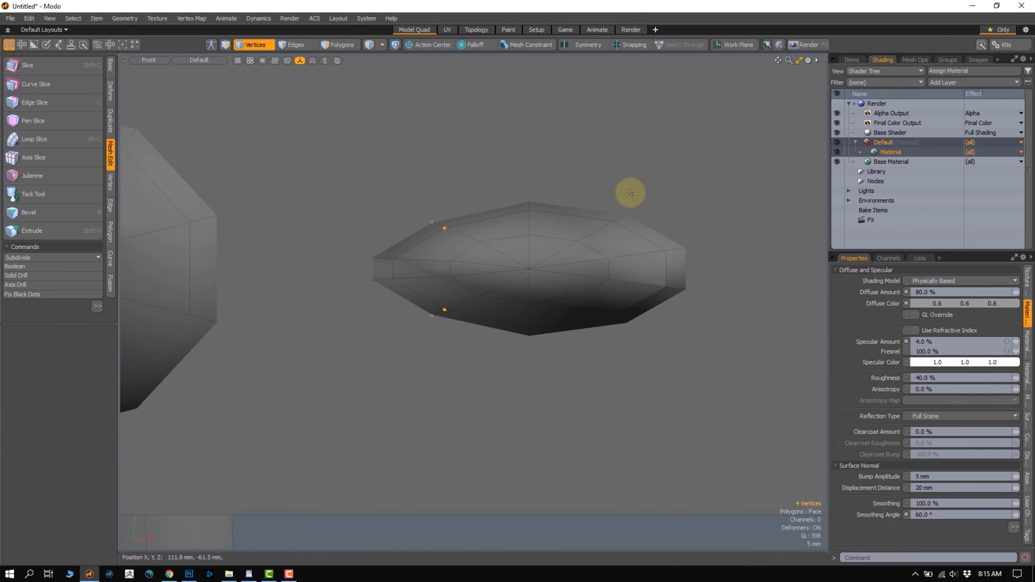
Widen the side gem's outer end by scaling its upper and lower shoulder edges and its outer tip edges in Y
key(2)
mouse_move(637, 197)
right_down()
mouse_move(641, 240)
mouse_move(651, 234)
right_up()
mouse_move(635, 298)
shift+right_down()
mouse_move(665, 313)
mouse_move(652, 303)
shift+right_up()
key(r)
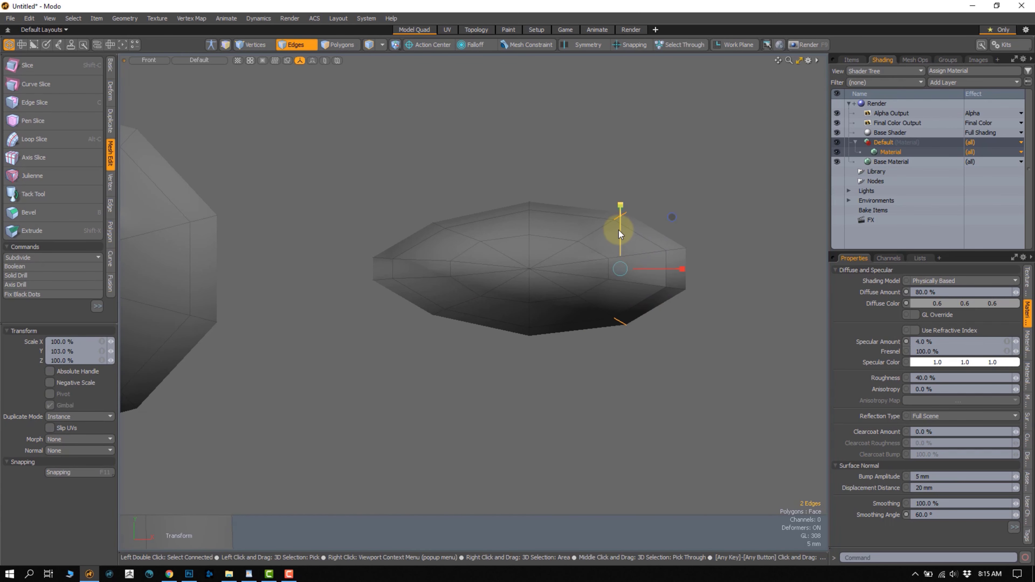
drag(619, 230, 617, 215)
key(q)
mouse_move(688, 240)
right_down()
mouse_move(669, 233)
mouse_move(691, 247)
right_up()
key(r)
drag(677, 235, 675, 212)
key(q)
click(675, 212)
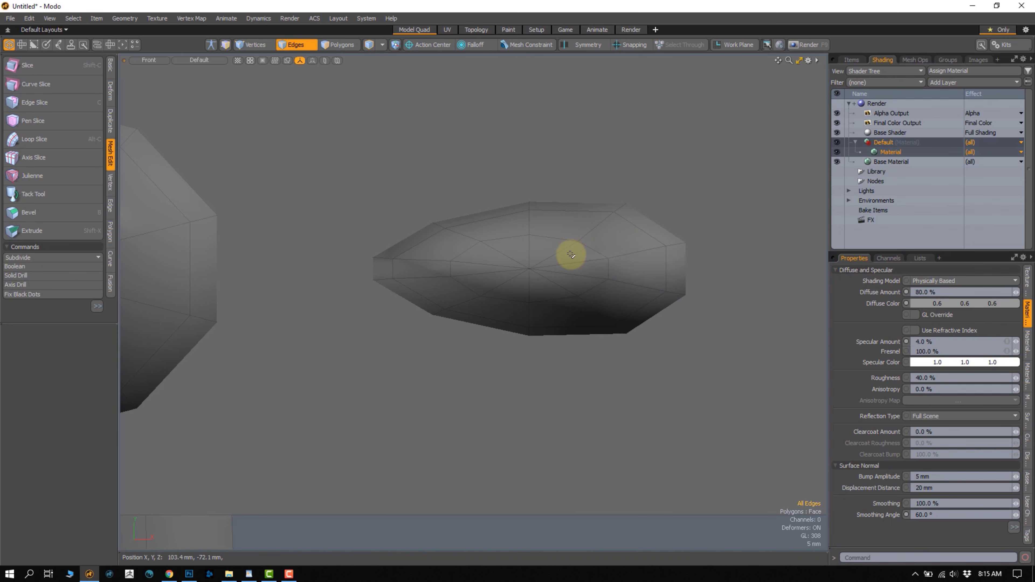
Try to collapse the short edges at the side gem's inner tip into a single point
scroll(481, 269, down, 2)
alt+shift+drag(472, 268, 501, 270)
click(532, 255)
key(alt+BackSpace)
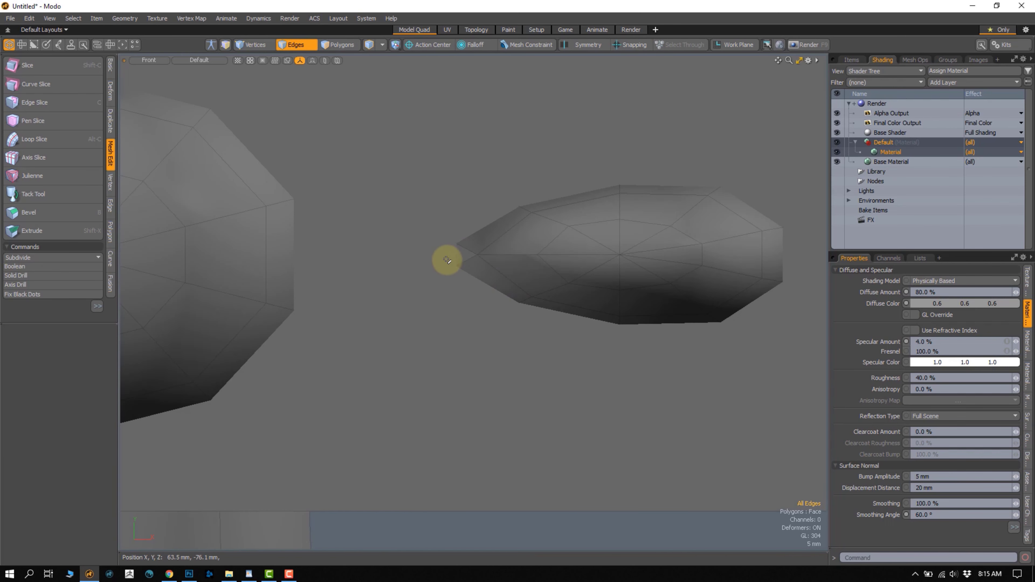
right_drag(466, 241, 466, 302)
key(alt+BackSpace)
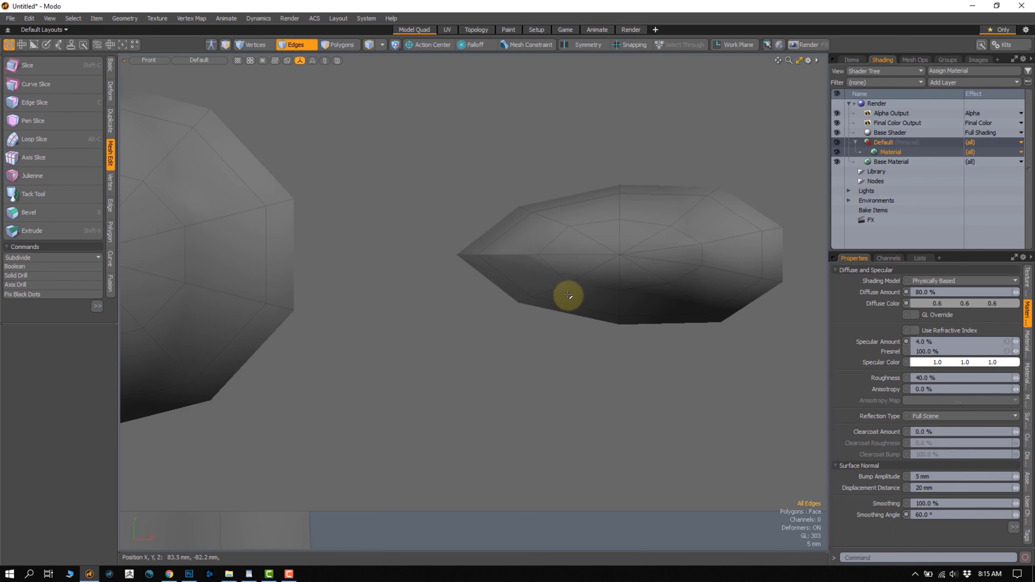
key(ctrl+z)
key(ctrl+z)
Sharpen the side gem's inner tip further by scaling each of its three vertex pairs closer together in Y
scroll(548, 269, up, 2)
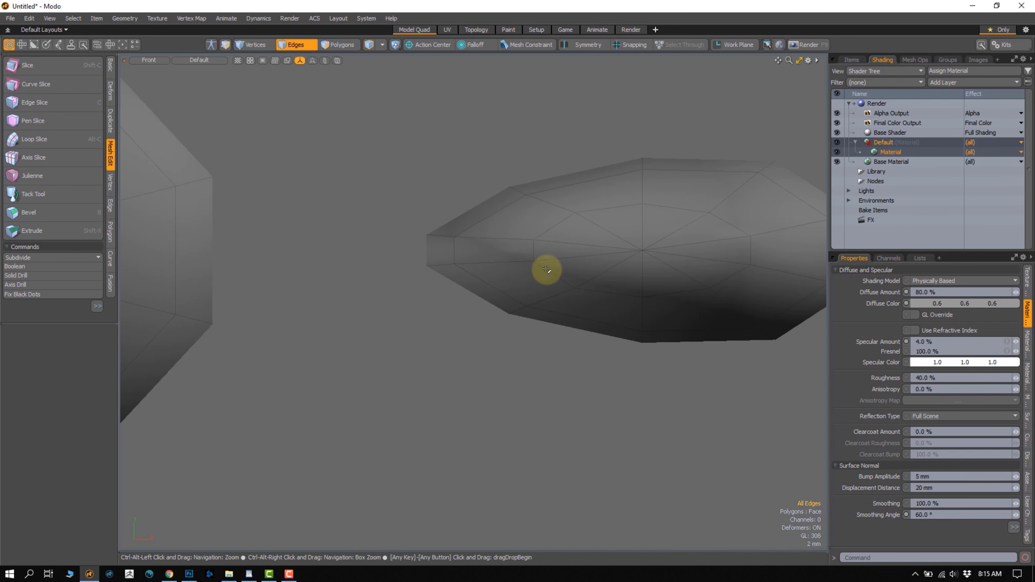
key(1)
drag(533, 239, 535, 264)
key(r)
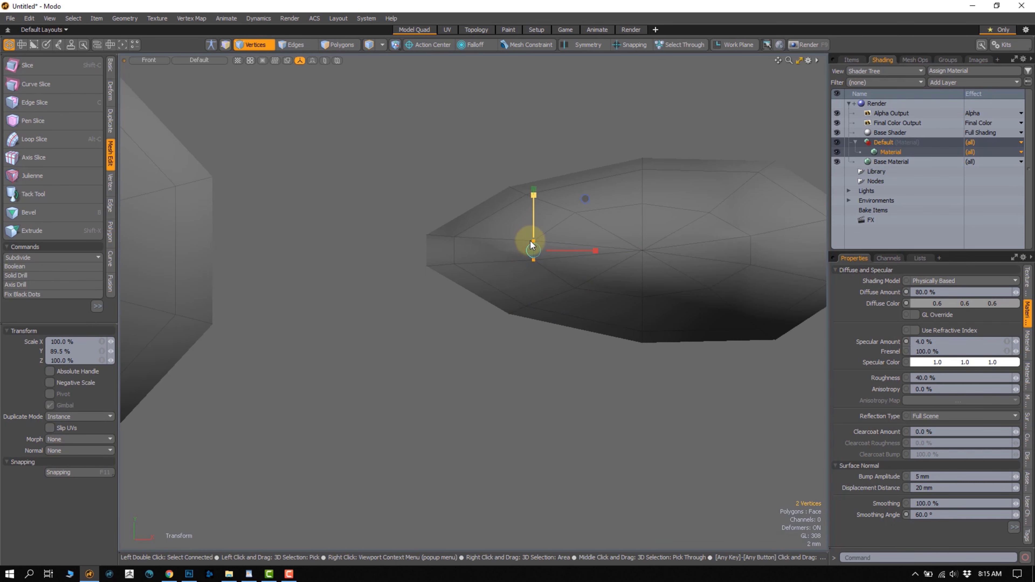
key(q)
right_drag(471, 238, 465, 252)
key(r)
drag(454, 228, 452, 244)
key(q)
mouse_move(444, 218)
right_down()
mouse_move(404, 234)
mouse_move(442, 258)
right_up()
key(r)
drag(427, 228, 428, 236)
key(q)
key(Escape)
Mirror the whole side gem of the Mesh item across the X axis about the origin, onto the guard's other half
ctrl+alt+drag(462, 288, 570, 218)
ctrl+alt+drag(570, 218, 529, 303)
key(3)
double_click(543, 267)
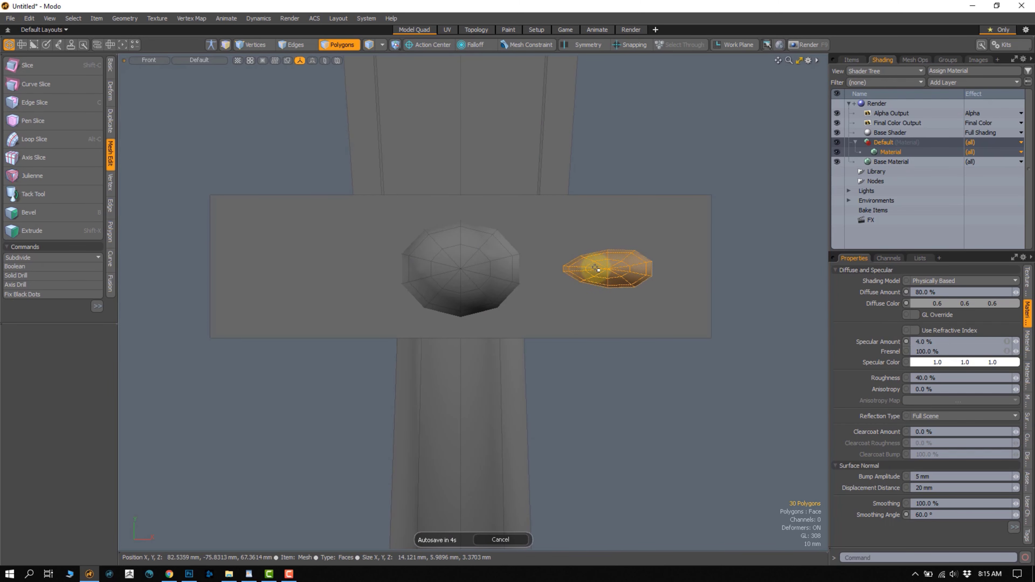
click(608, 323)
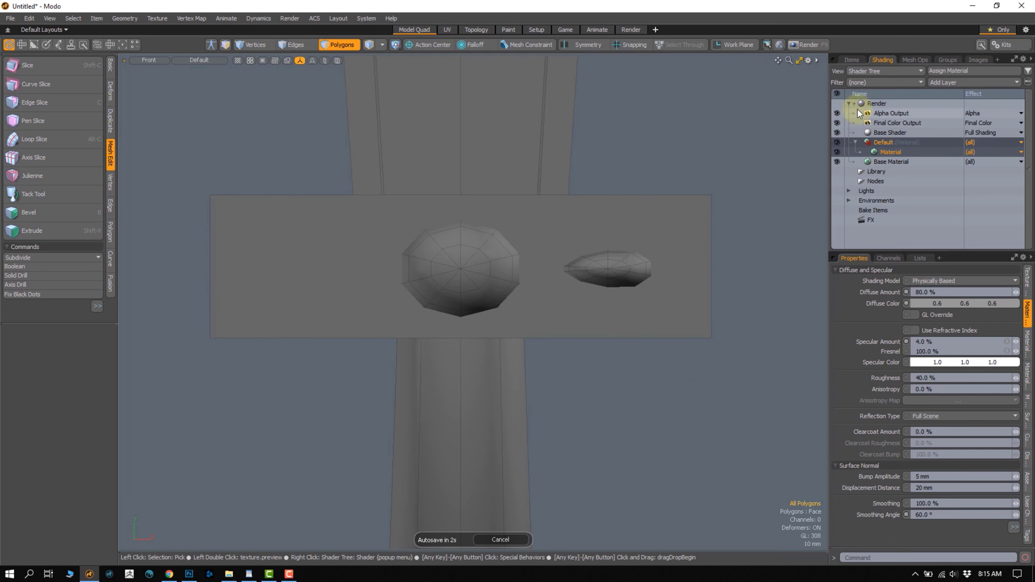
click(851, 62)
click(902, 130)
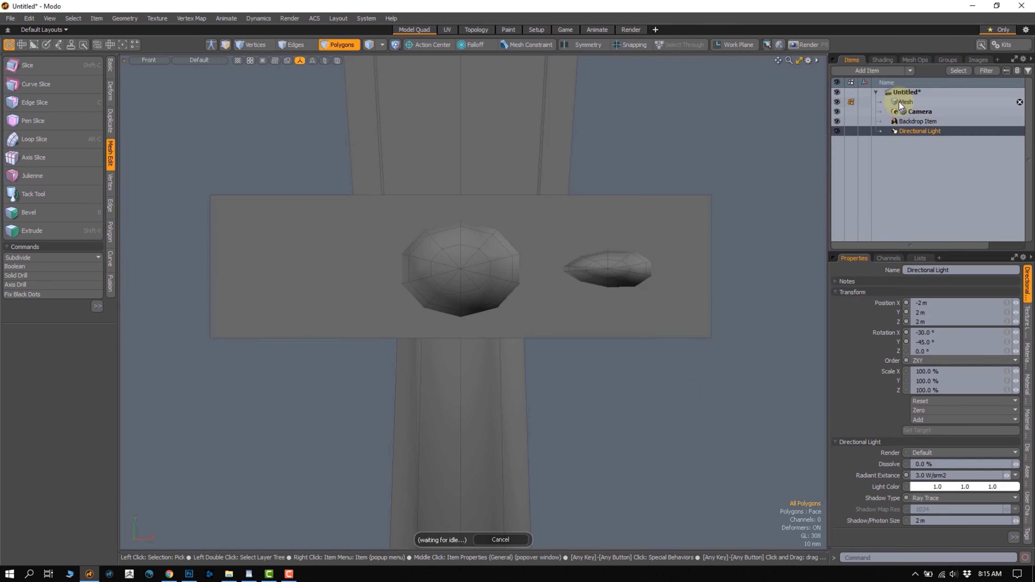
click(899, 102)
double_click(593, 271)
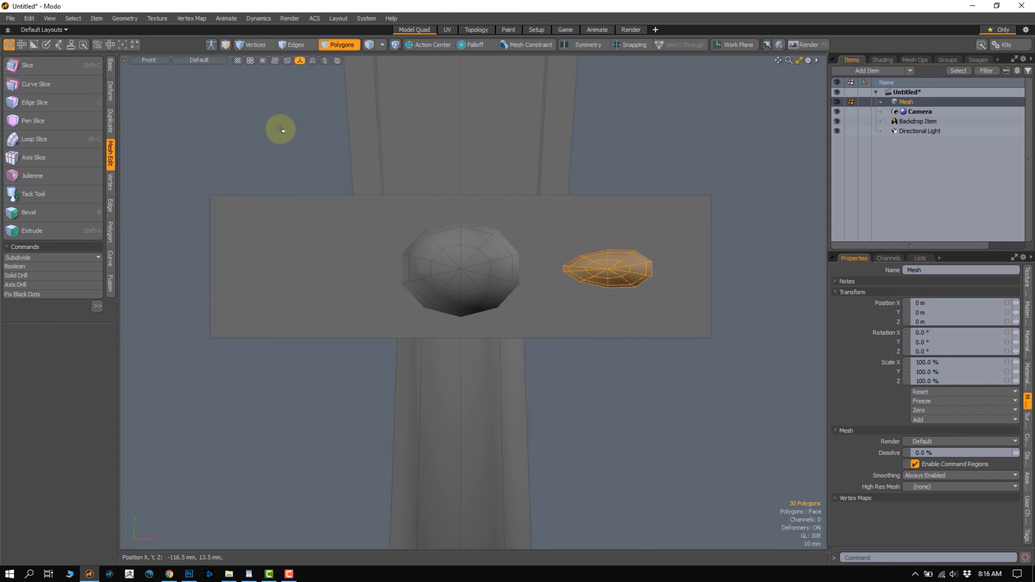
click(110, 116)
click(35, 87)
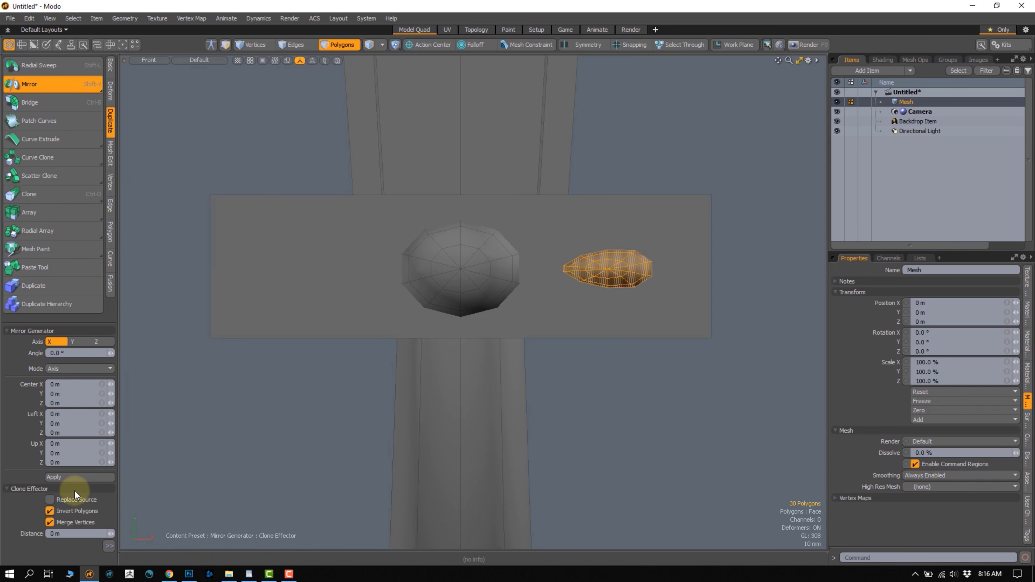
click(76, 478)
key(q)
click(328, 364)
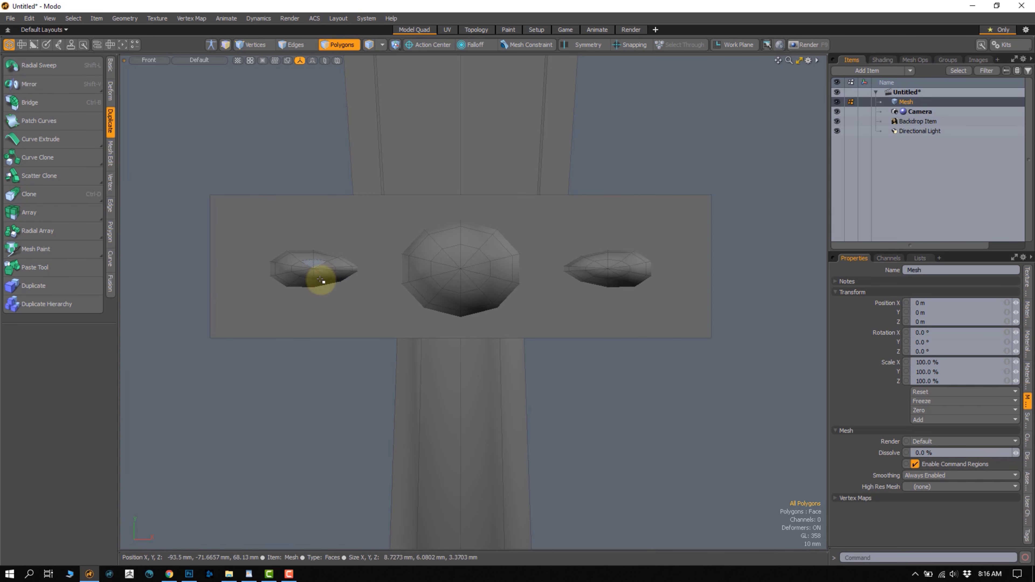
Flatten both side gems in depth and move them -7.4 mm in Z against the guard's front face
alt+shift+drag(361, 311, 529, 204)
scroll(434, 316, down, 2)
double_click(506, 298)
shift+double_click(534, 153)
key(t)
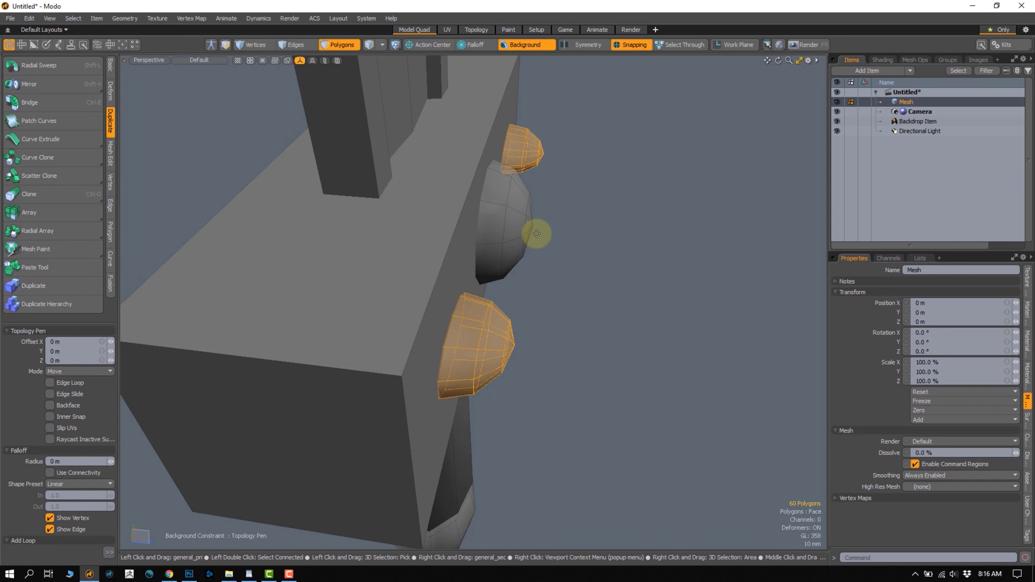
key(r)
drag(558, 228, 503, 211)
key(w)
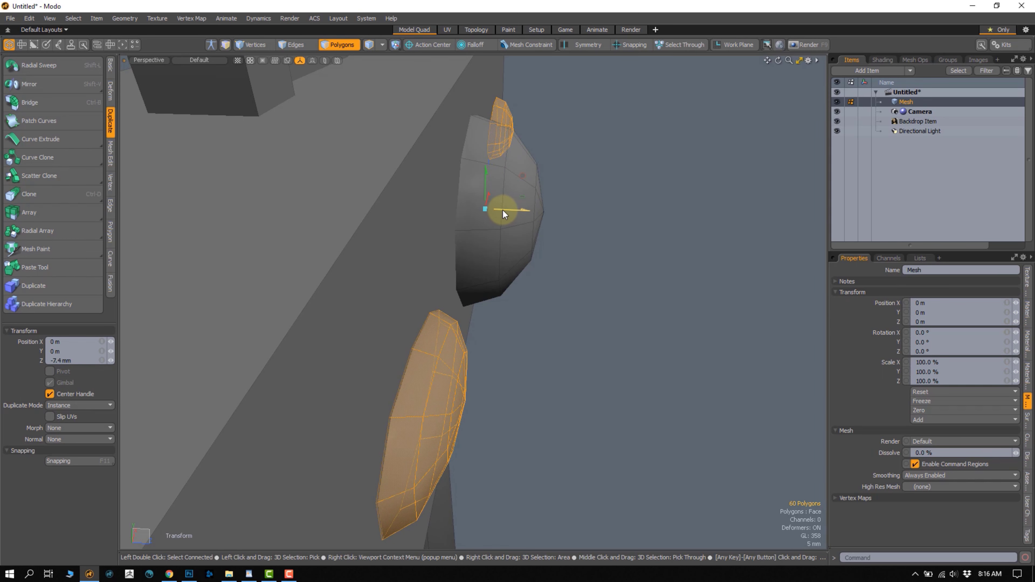
alt+drag(520, 257, 462, 256)
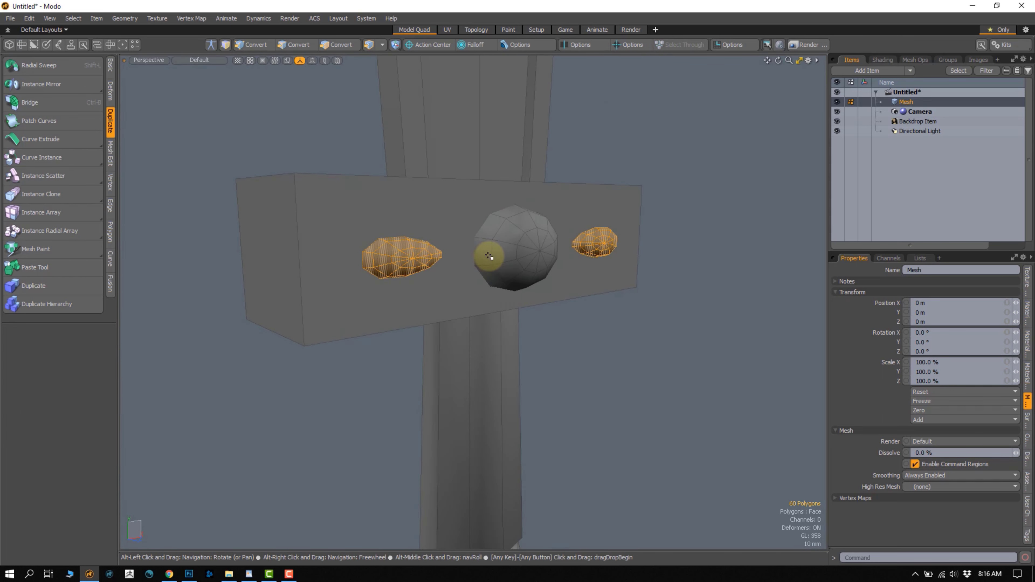
Select all polygons of the three gems and mirror them to the opposite face of the guard
key(3)
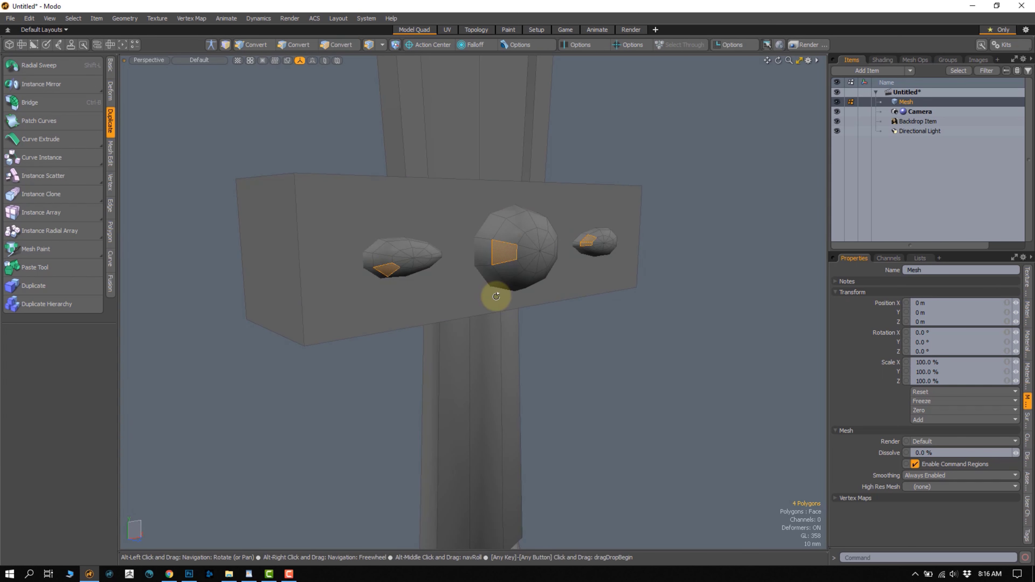
alt+drag(495, 296, 455, 192)
click(369, 255)
shift+click(505, 249)
shift+drag(623, 247, 634, 246)
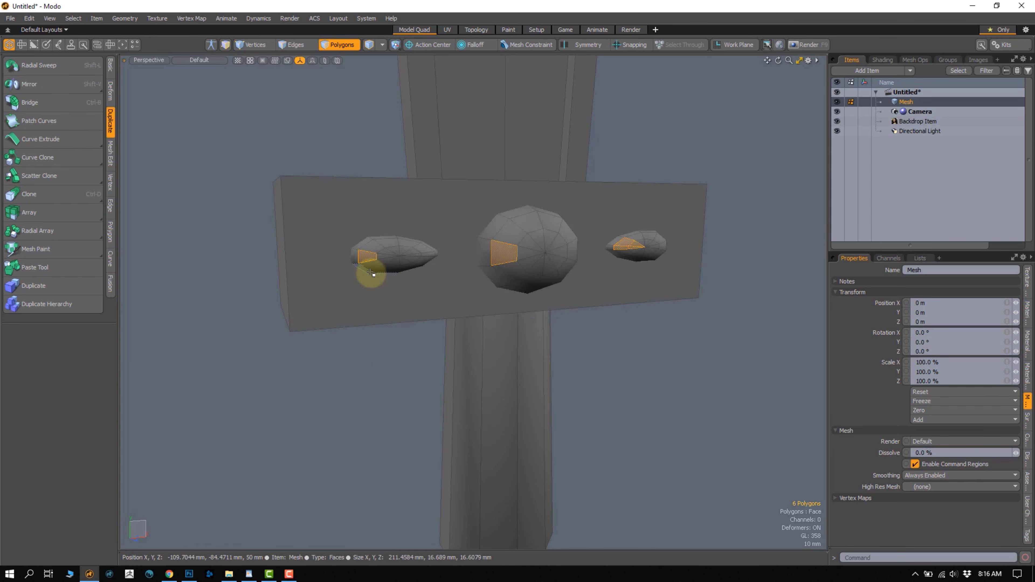
click(367, 361)
click(373, 258)
shift+click(504, 253)
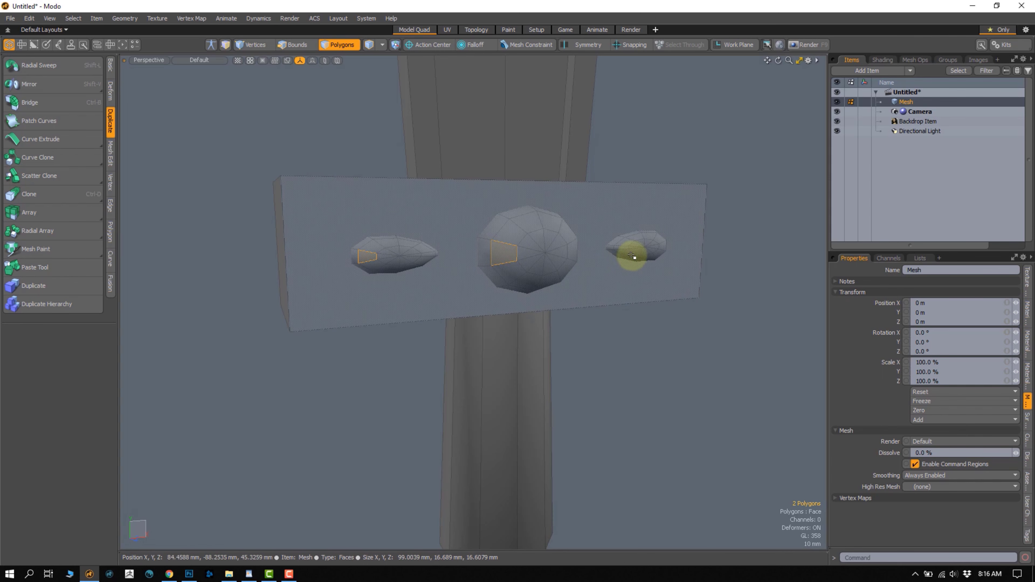
shift+drag(633, 251, 636, 247)
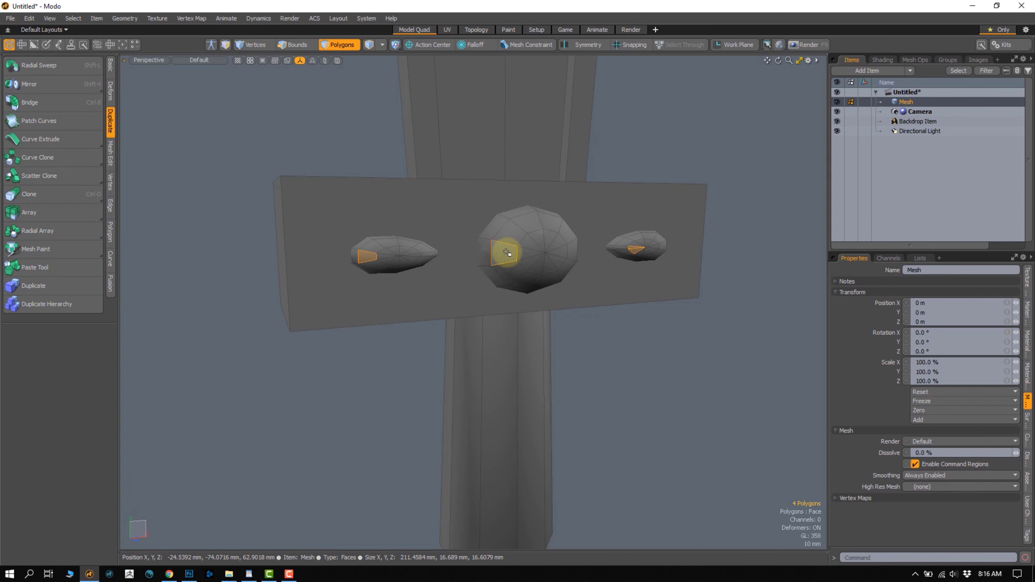
shift+double_click(507, 253)
alt+drag(481, 207, 544, 310)
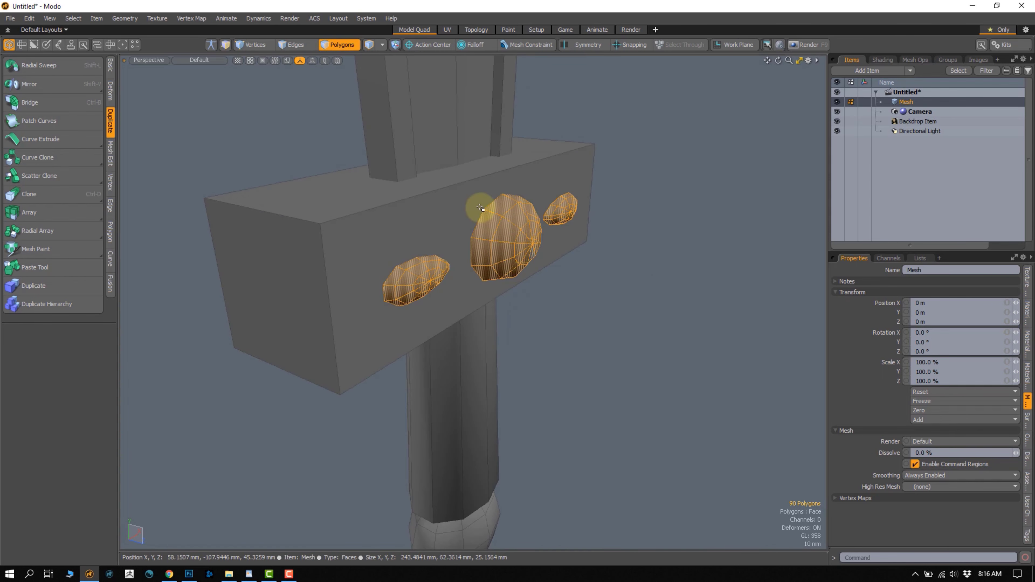
click(33, 89)
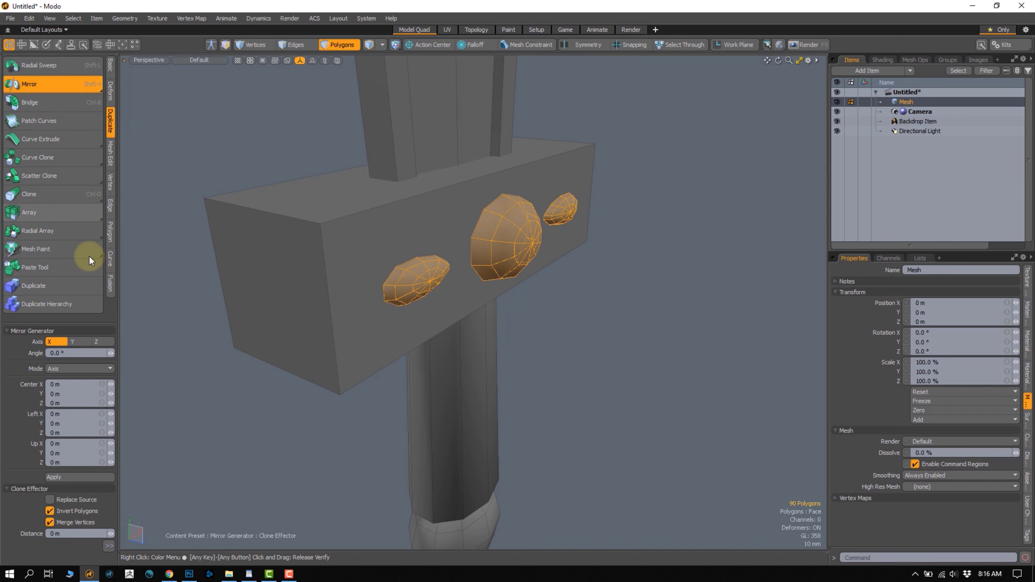
alt+drag(298, 307, 481, 301)
click(65, 481)
key(q)
double_click(371, 327)
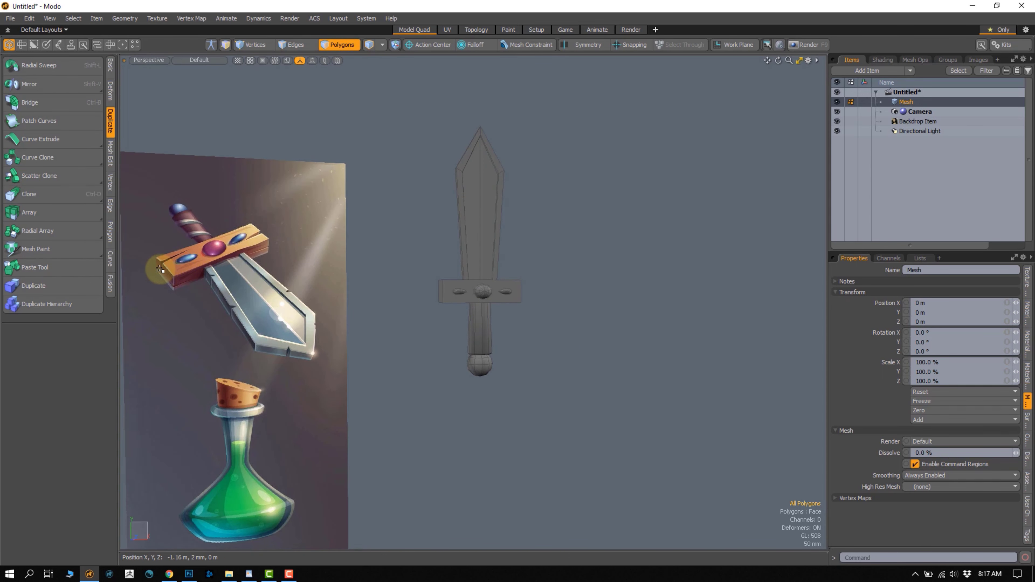
Examine the wooden guard's cracks and edges in the reference painting
scroll(159, 269, up, 8)
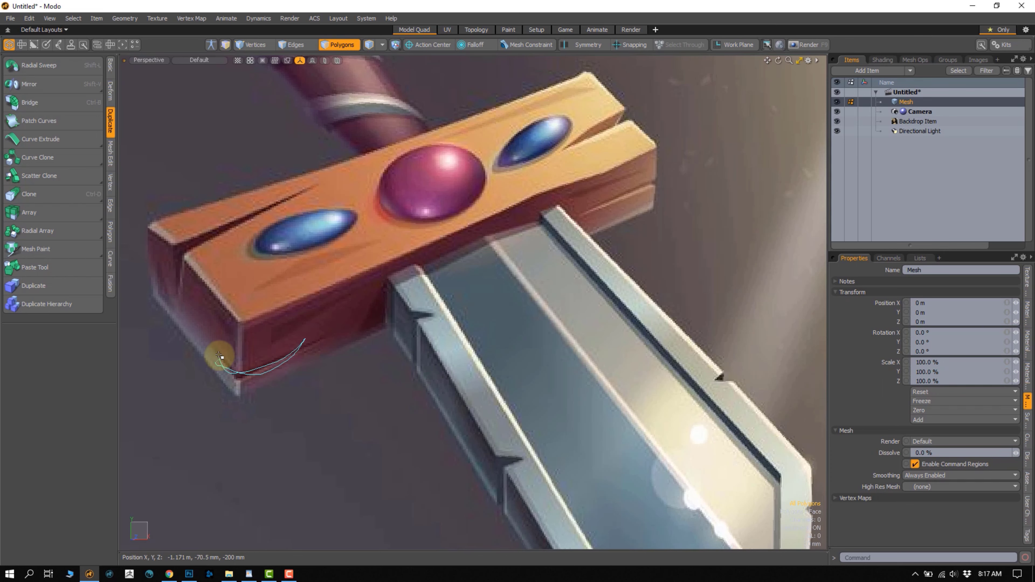
right_drag(218, 355, 277, 364)
scroll(504, 301, down, 8)
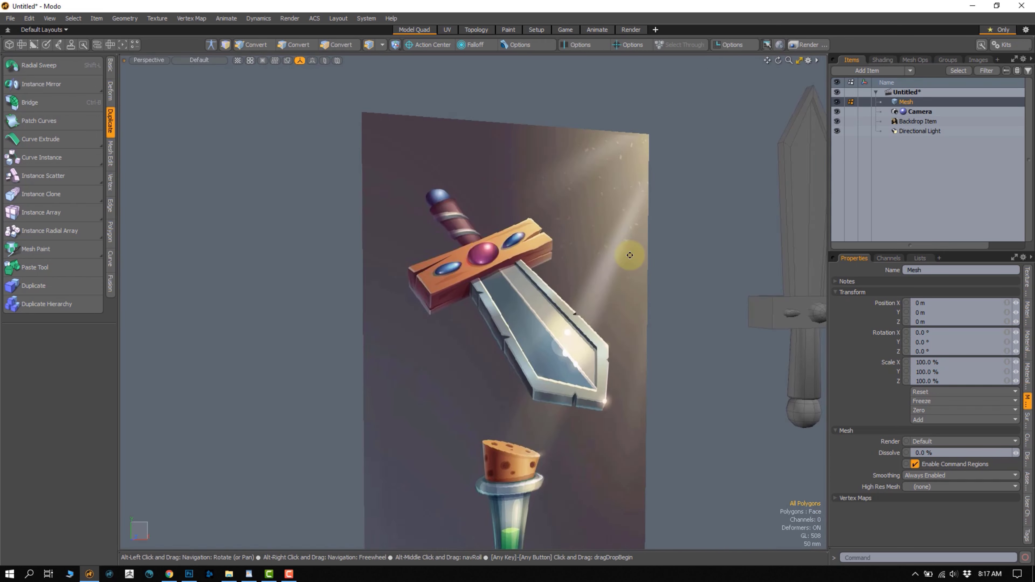
scroll(346, 217, up, 3)
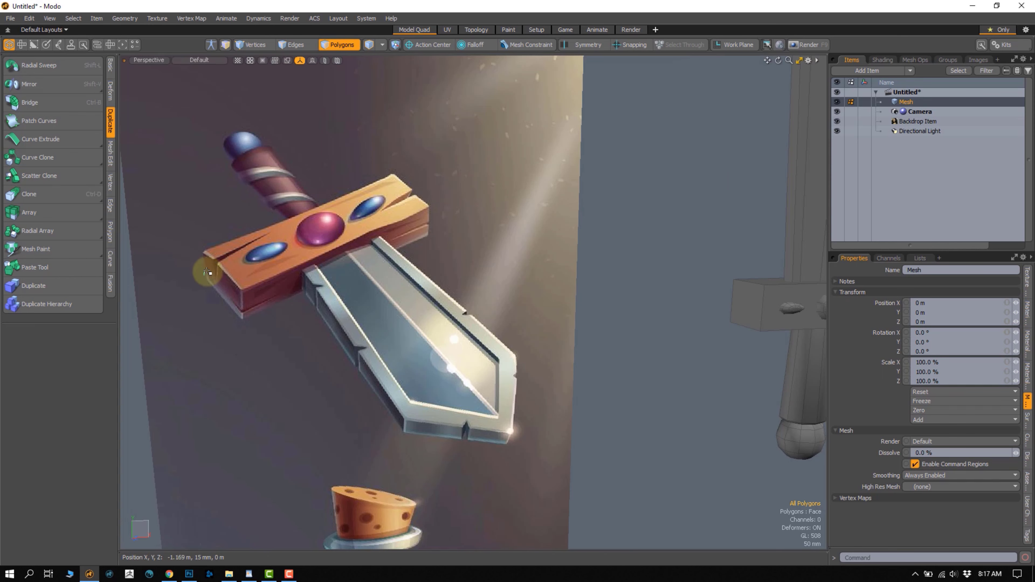
Compare the cracks at both ends of the painted guard with the plain modelled guard
right_drag(394, 201, 403, 204)
alt+shift+drag(403, 203, 429, 198)
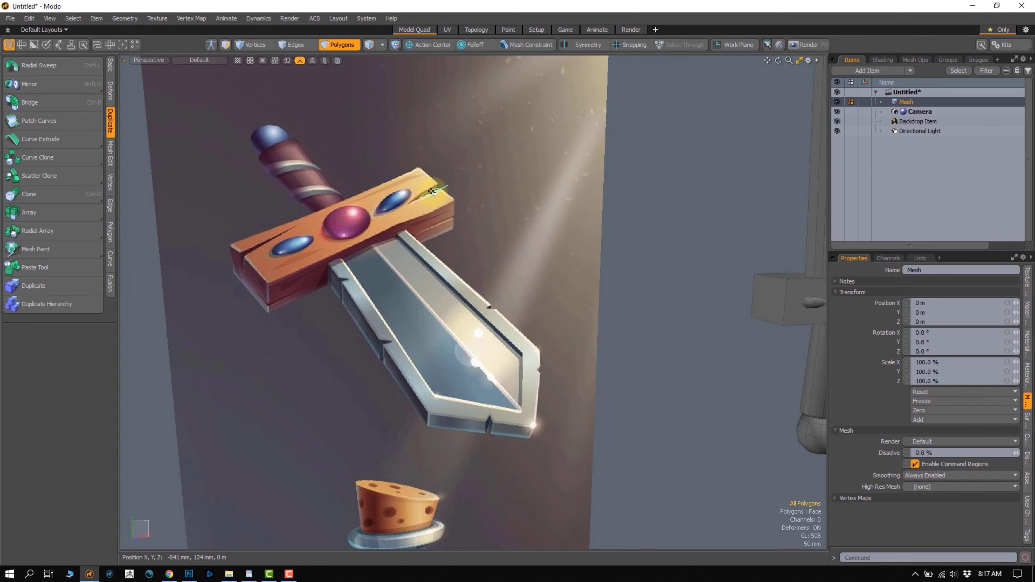
right_drag(260, 250, 265, 248)
alt+shift+drag(673, 272, 594, 258)
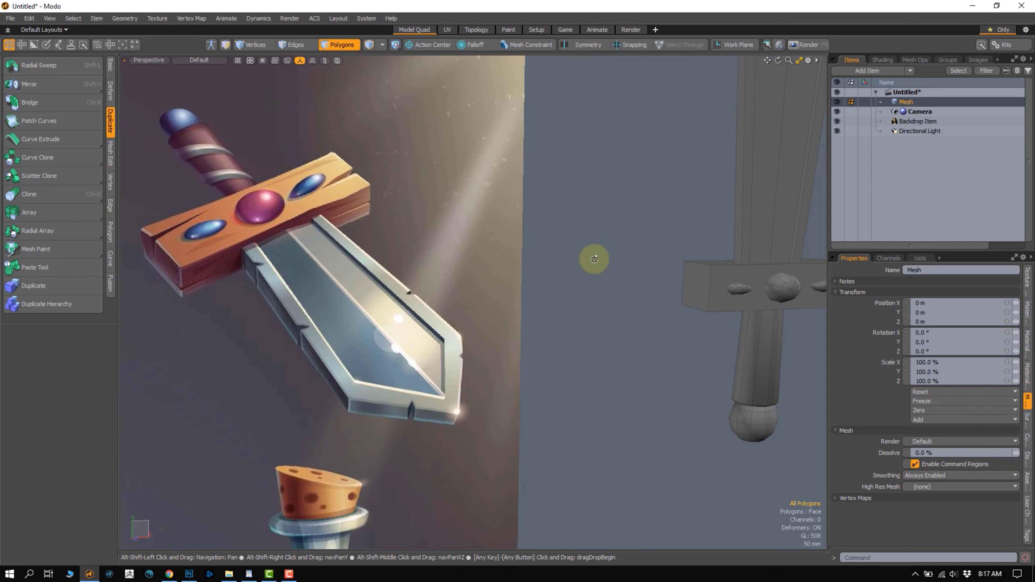
mouse_move(708, 276)
alt+mouse_down()
mouse_move(746, 270)
mouse_move(535, 230)
alt+mouse_up()
ctrl+alt+drag(655, 257, 588, 249)
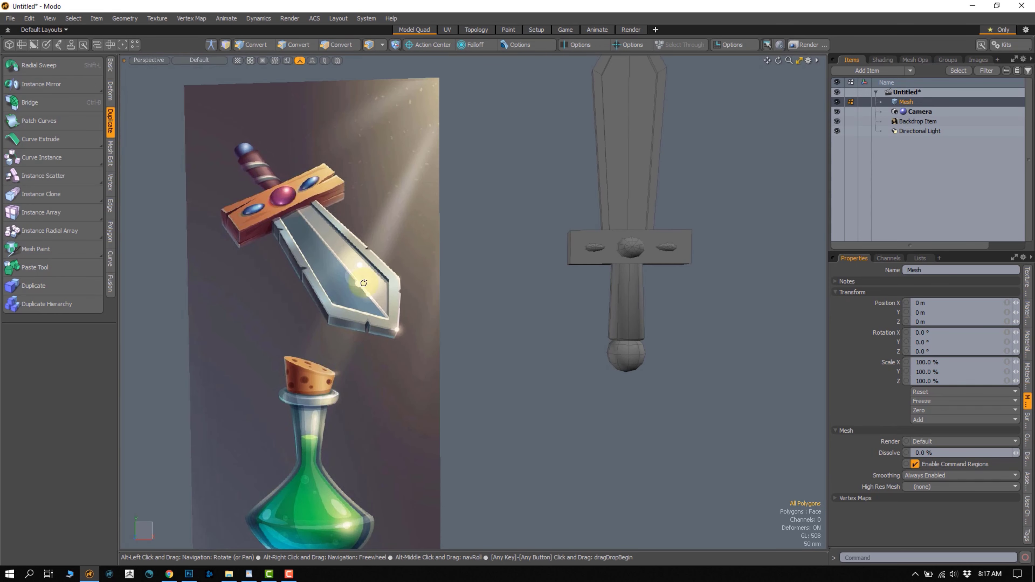
alt+drag(330, 286, 351, 283)
Edge Slice a triangular crack outline into the guard's front face, starting about 70% up the corner edge and returning at about 16.5%
mouse_move(660, 251)
mouse_down()
mouse_move(672, 264)
mouse_move(635, 291)
mouse_move(599, 281)
mouse_move(596, 305)
mouse_move(557, 300)
mouse_up()
key(shift+a)
key(1)
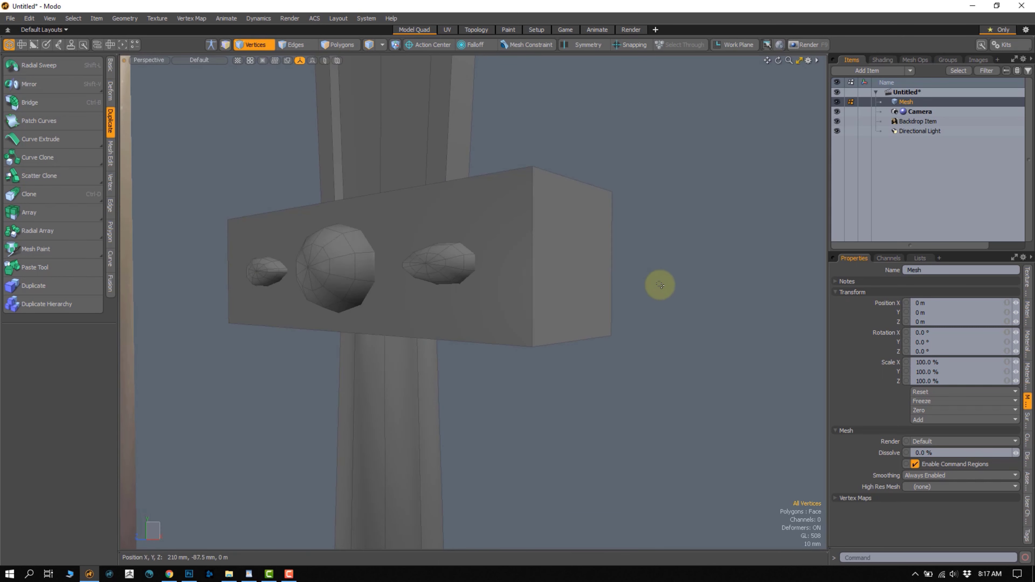
alt+drag(659, 282, 492, 282)
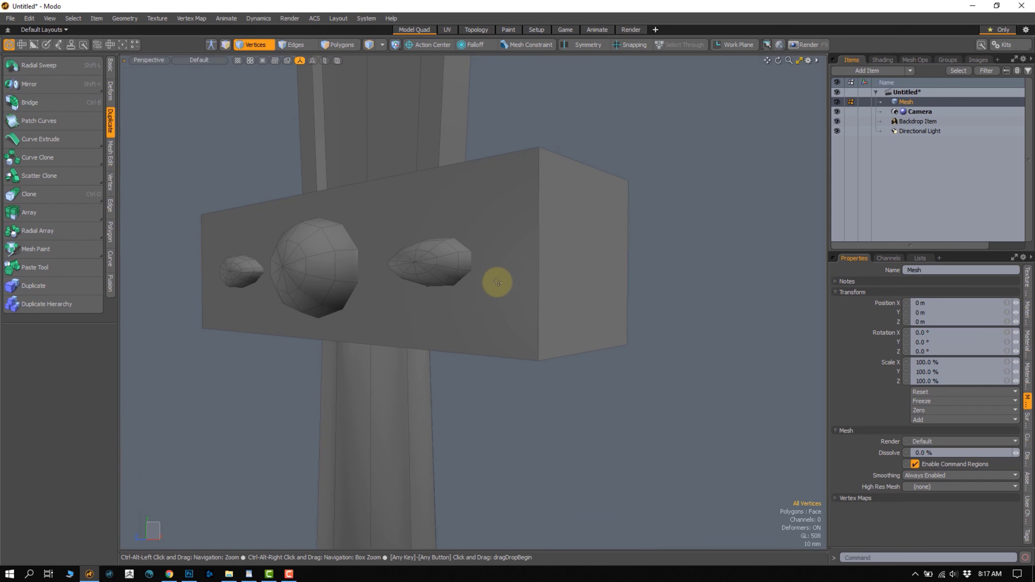
click(110, 153)
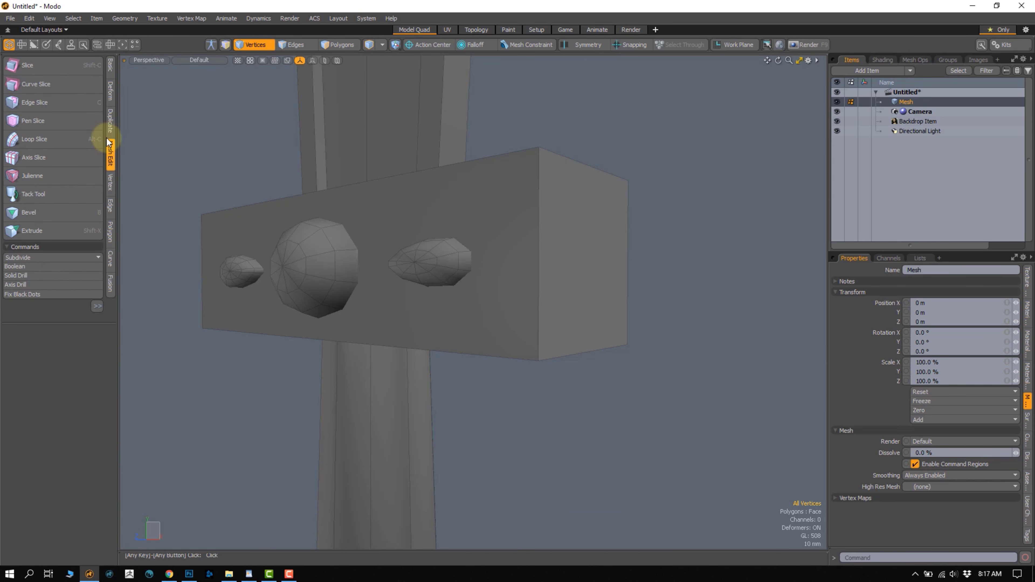
click(55, 106)
alt+drag(508, 254, 360, 290)
alt+shift+drag(360, 291, 310, 236)
alt+shift+drag(565, 304, 448, 287)
mouse_move(448, 288)
ctrl+alt+mouse_down()
mouse_move(467, 333)
mouse_move(501, 282)
mouse_move(434, 288)
ctrl+alt+mouse_up()
click(514, 276)
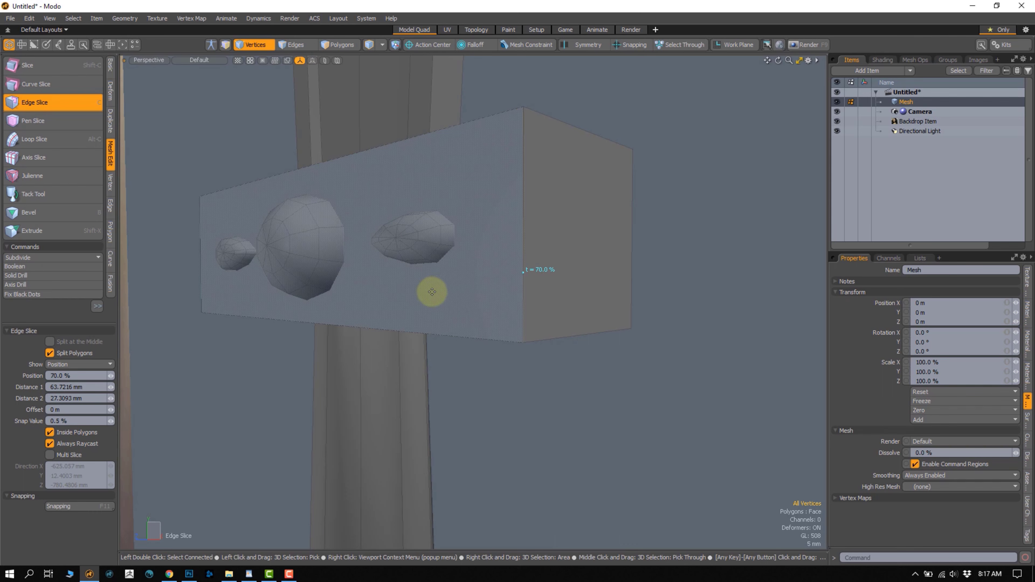
click(432, 292)
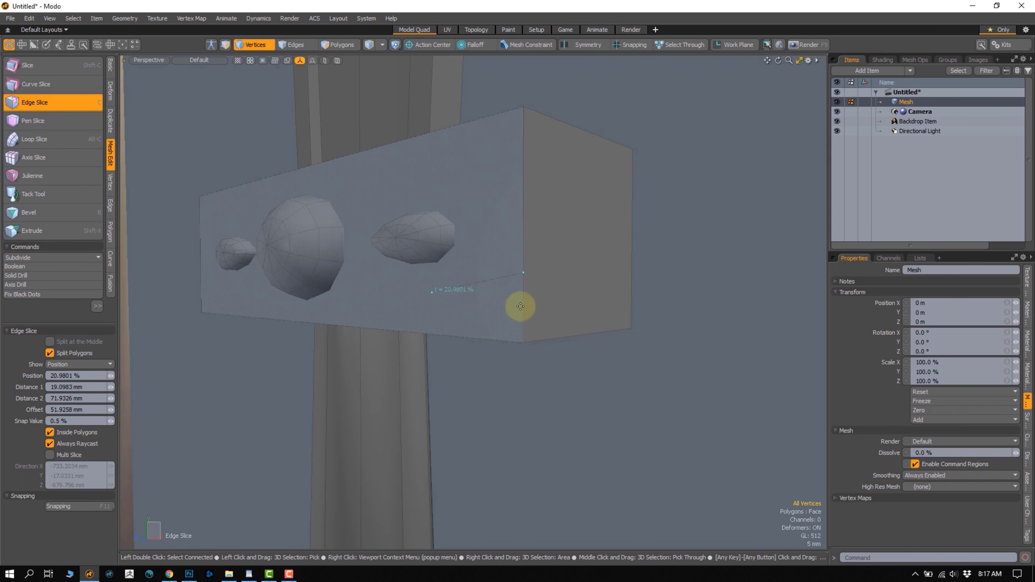
click(520, 306)
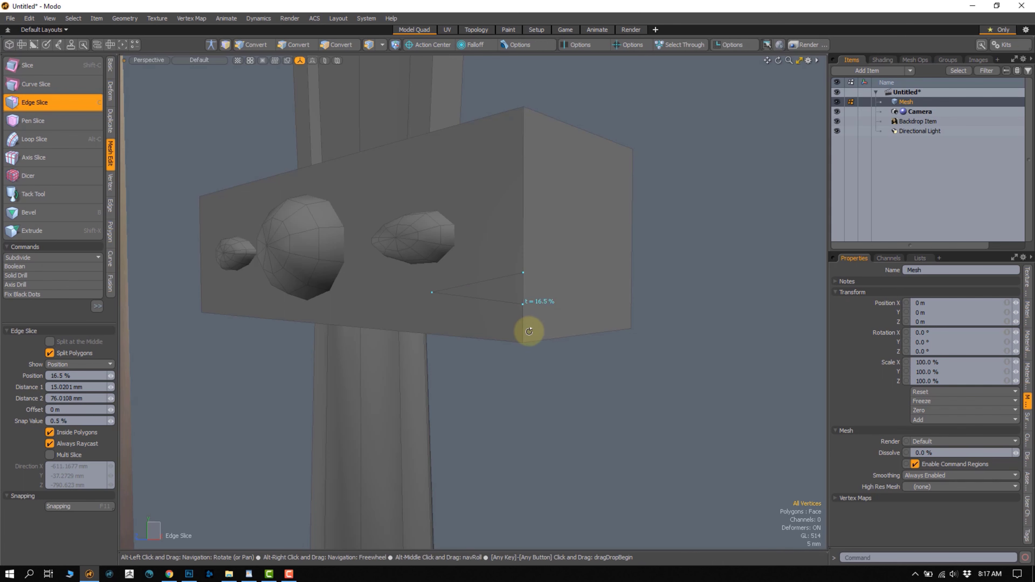
Continue the crack outline onto the guard's end face with Edge Slice, closing it through an inner point to the upper corner-edge point
alt+drag(529, 330, 561, 320)
click(579, 287)
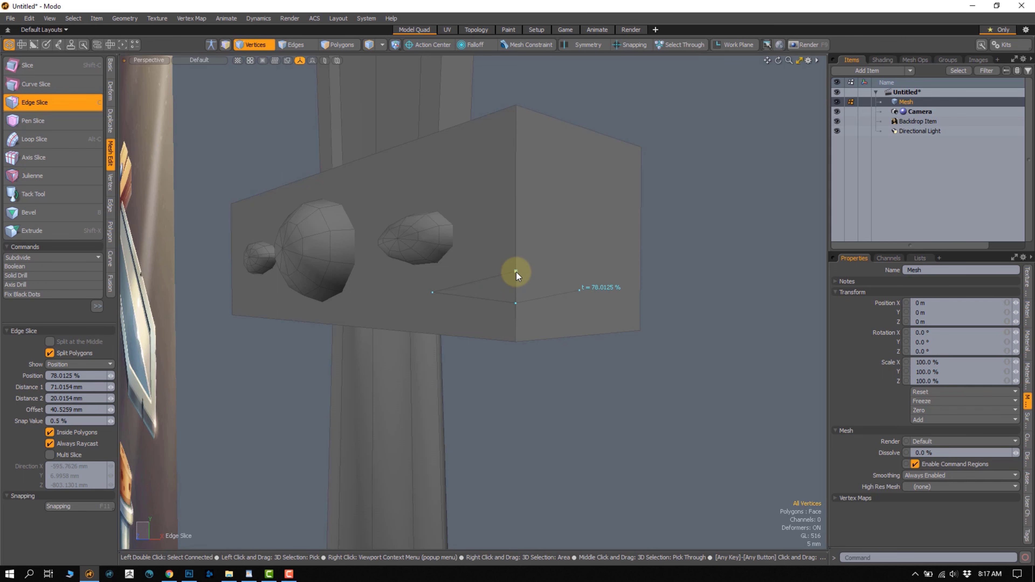
click(515, 271)
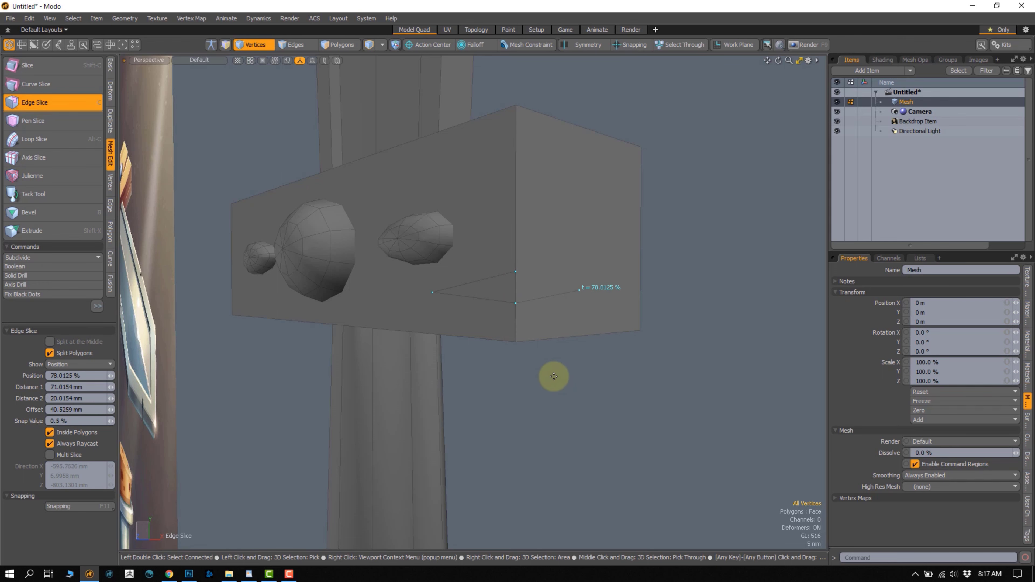
key(space)
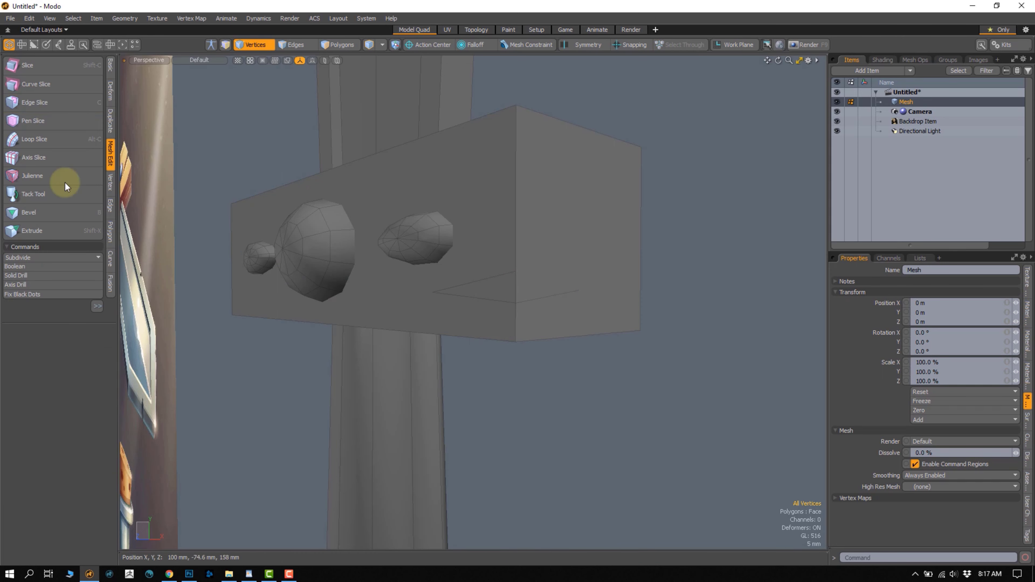
click(38, 104)
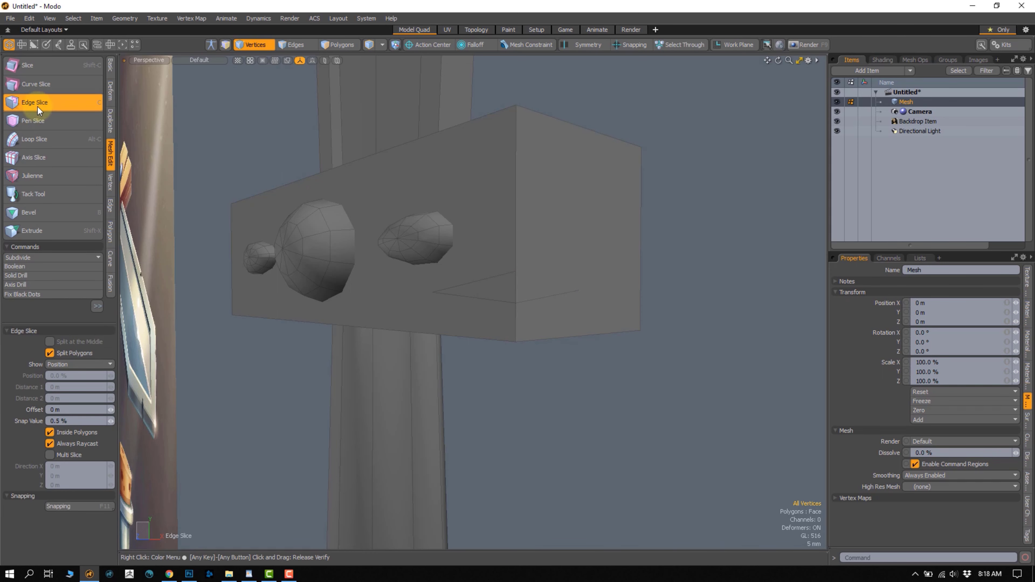
click(570, 293)
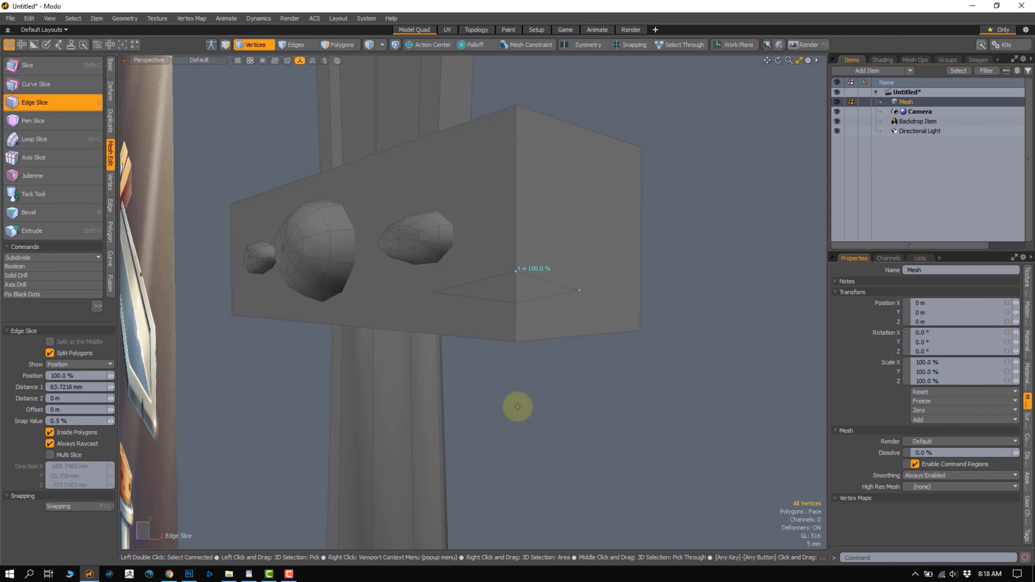
key(space)
alt+drag(511, 402, 500, 327)
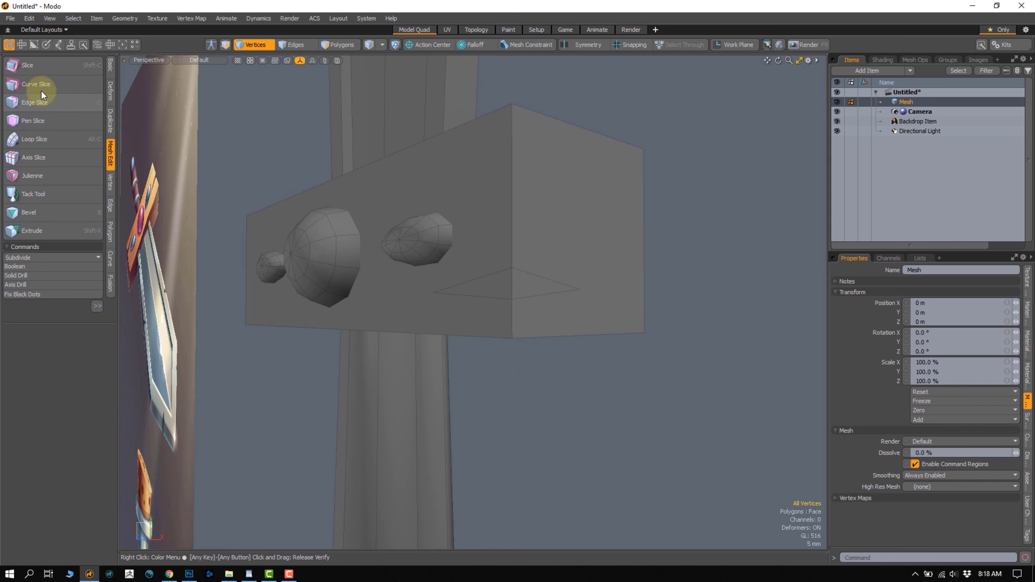
Select the guard block's connected polygons and hide the rest of the sword
key(3)
click(483, 266)
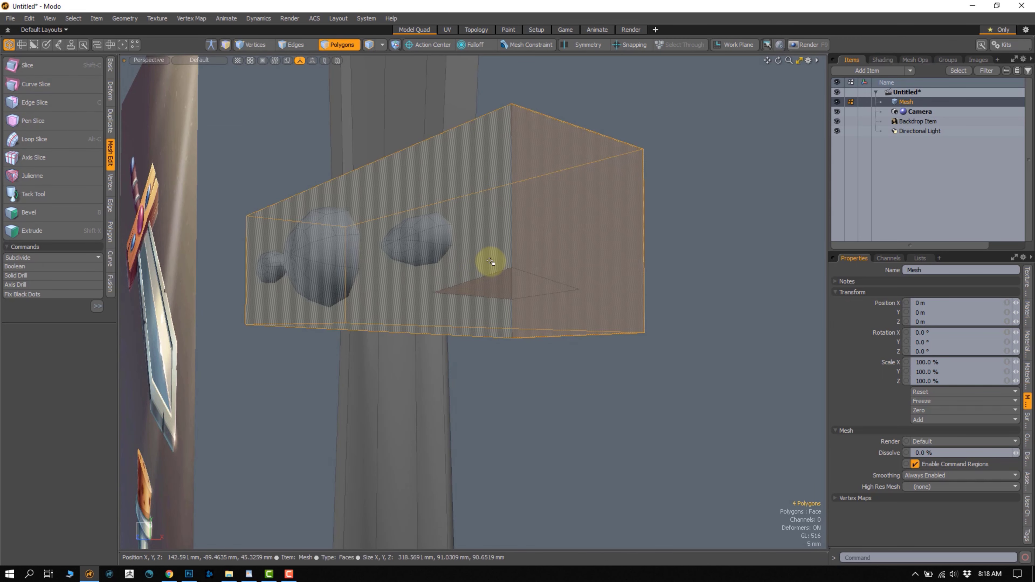
drag(482, 266, 495, 262)
key(shift+h)
click(524, 411)
alt+drag(489, 397, 467, 395)
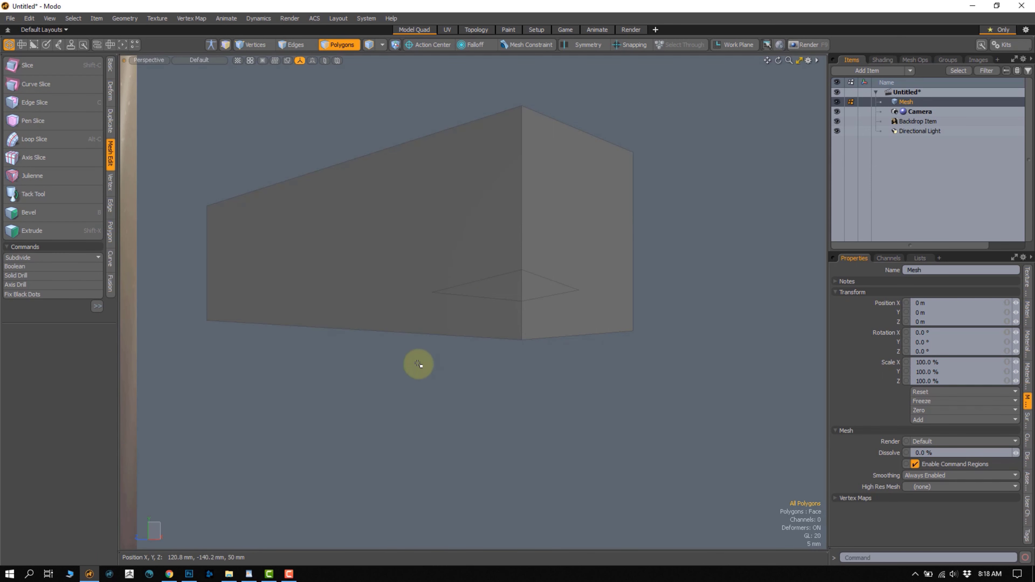
Edge Slice the crack outline from tip to tip, crossing the guard's corner edge at about 49.5%
click(41, 103)
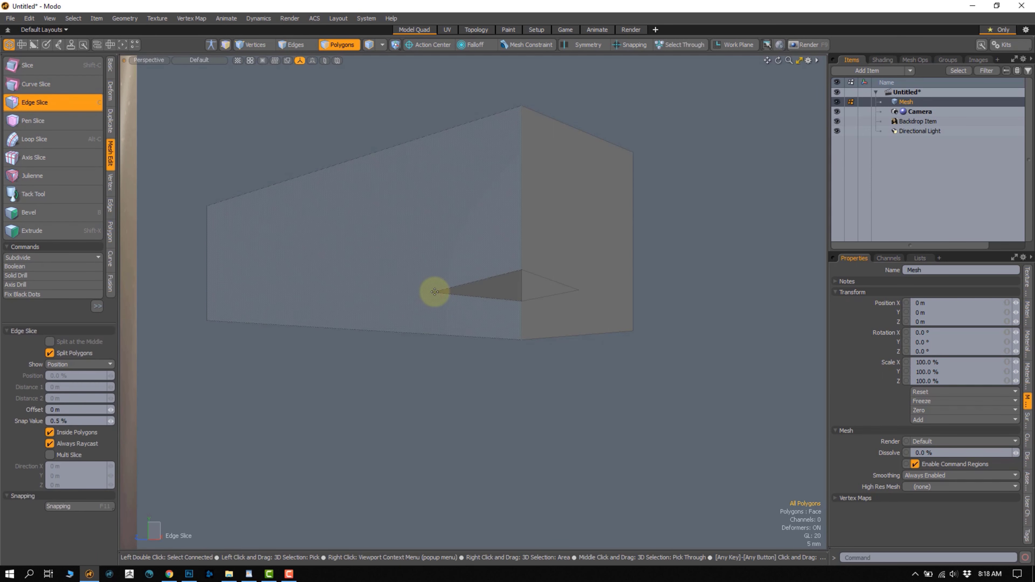
drag(433, 293, 490, 294)
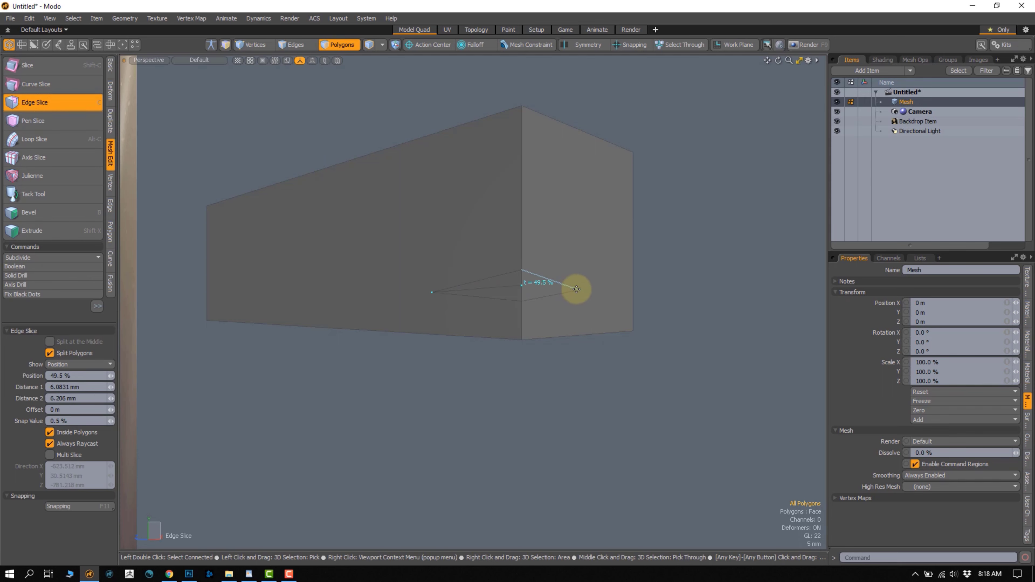
key(space)
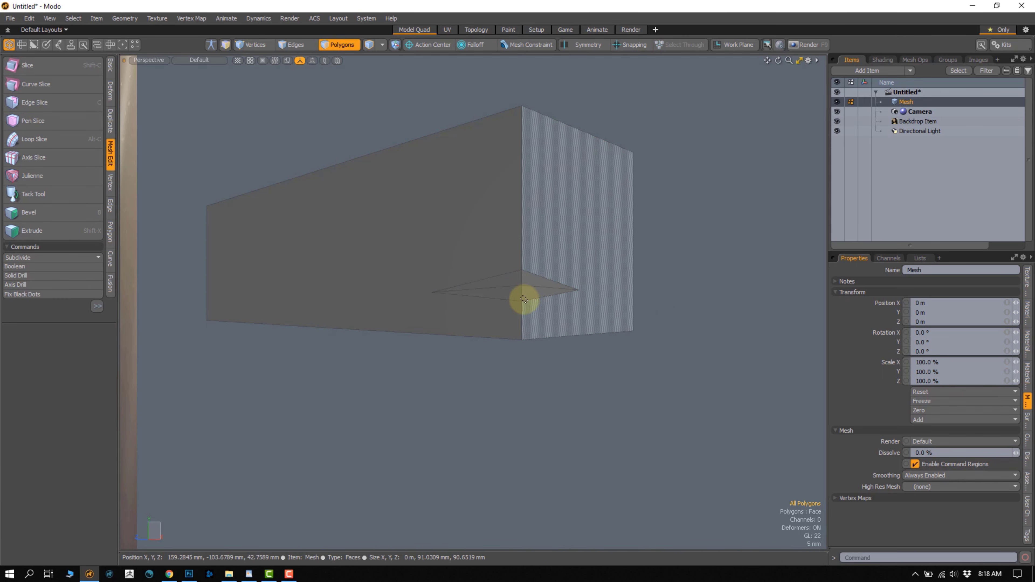
Move the crack's middle corner-edge vertex inward by about -4.88 mm in X and -4.93 mm in Z
key(1)
click(520, 285)
alt+drag(532, 324, 516, 233)
key(w)
alt+drag(527, 303, 648, 289)
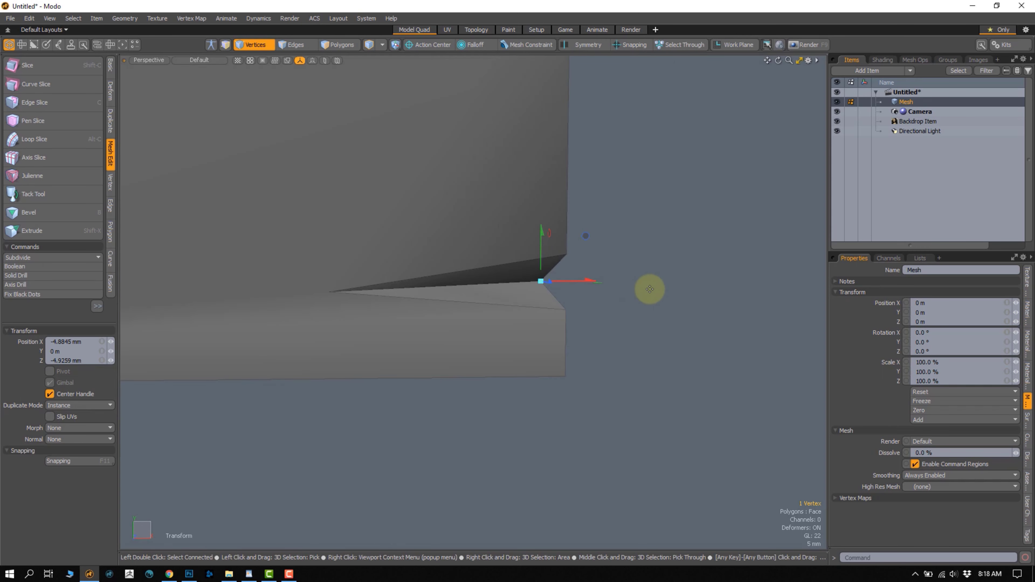
key(q)
click(642, 292)
Isolate the guard's notched front polygon to inspect its outer edges, and unhide the whole sword
alt+drag(575, 307, 425, 289)
alt+drag(425, 289, 458, 304)
key(3)
click(379, 308)
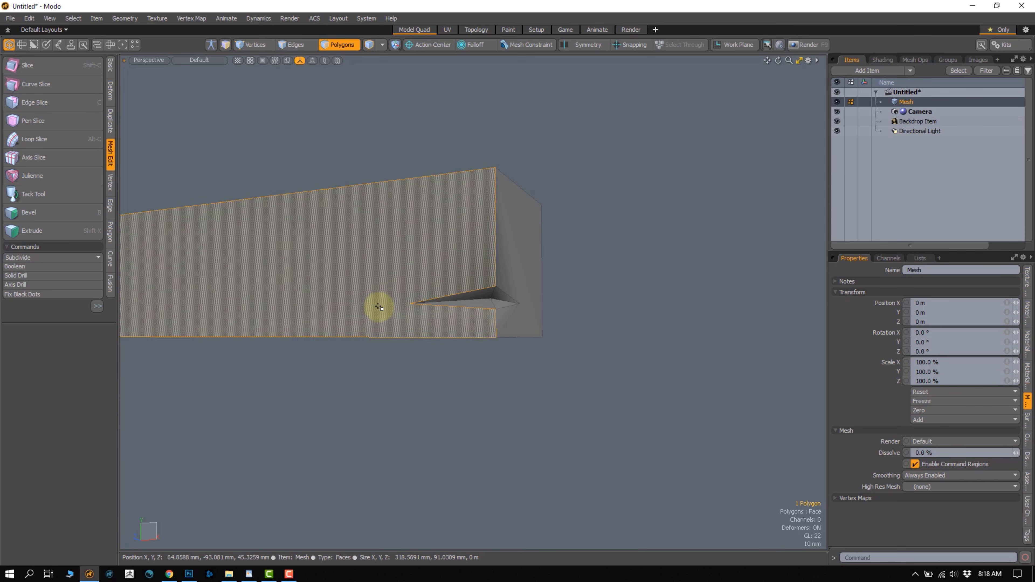
alt+drag(454, 376, 382, 355)
key(2)
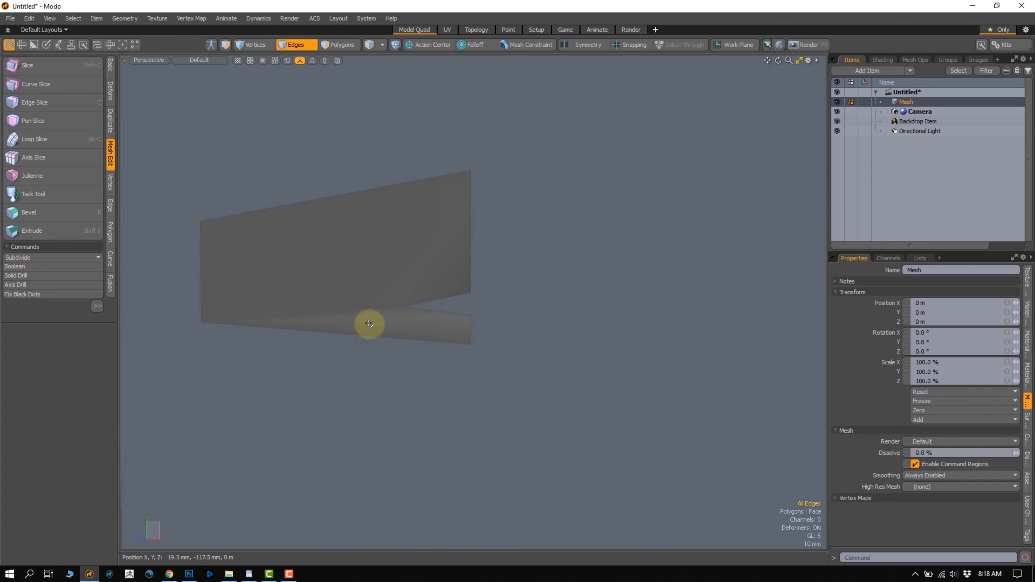
click(366, 337)
shift+click(317, 197)
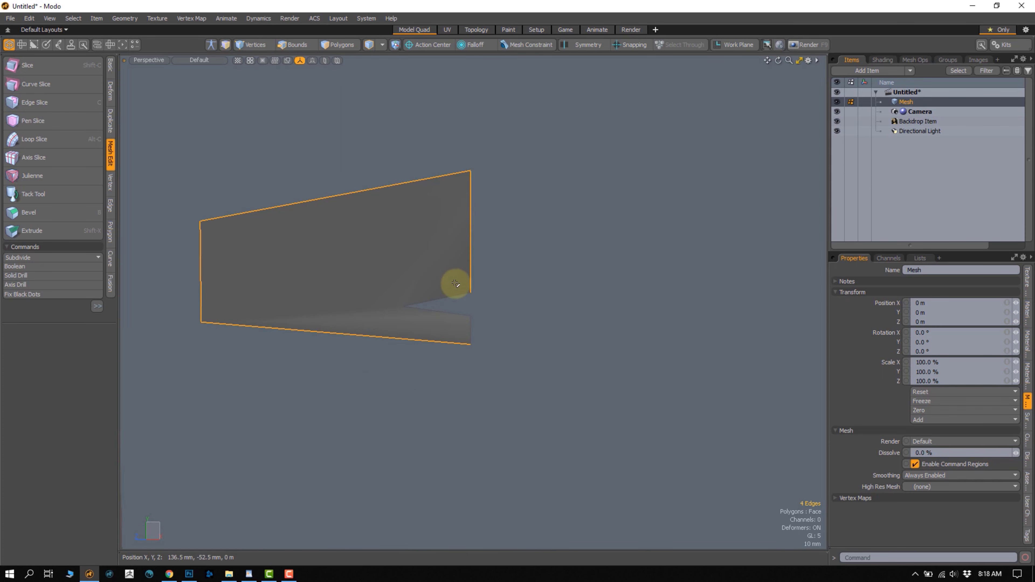
click(488, 331)
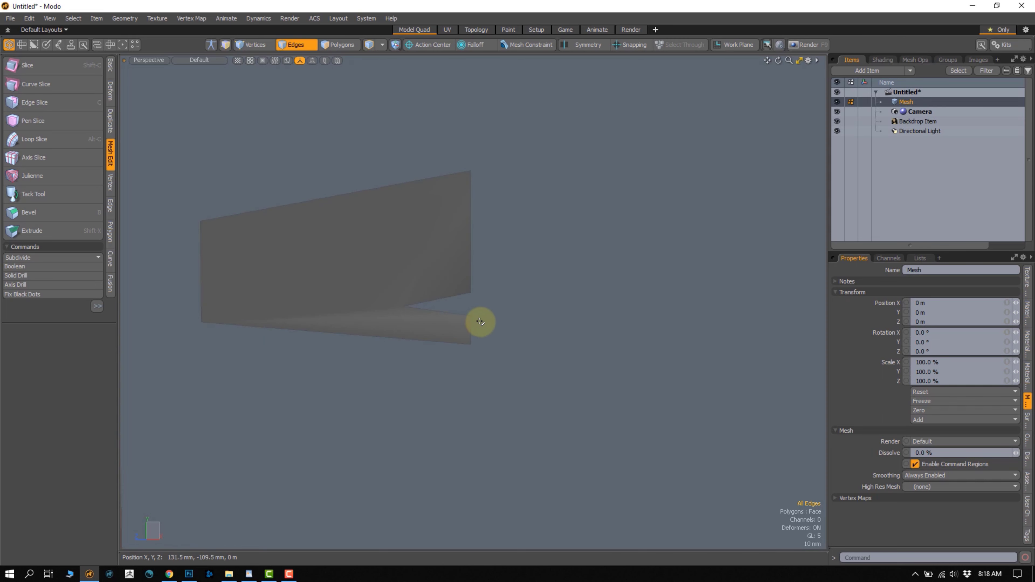
mouse_move(462, 318)
alt+mouse_down()
mouse_move(377, 327)
mouse_move(455, 310)
alt+mouse_up()
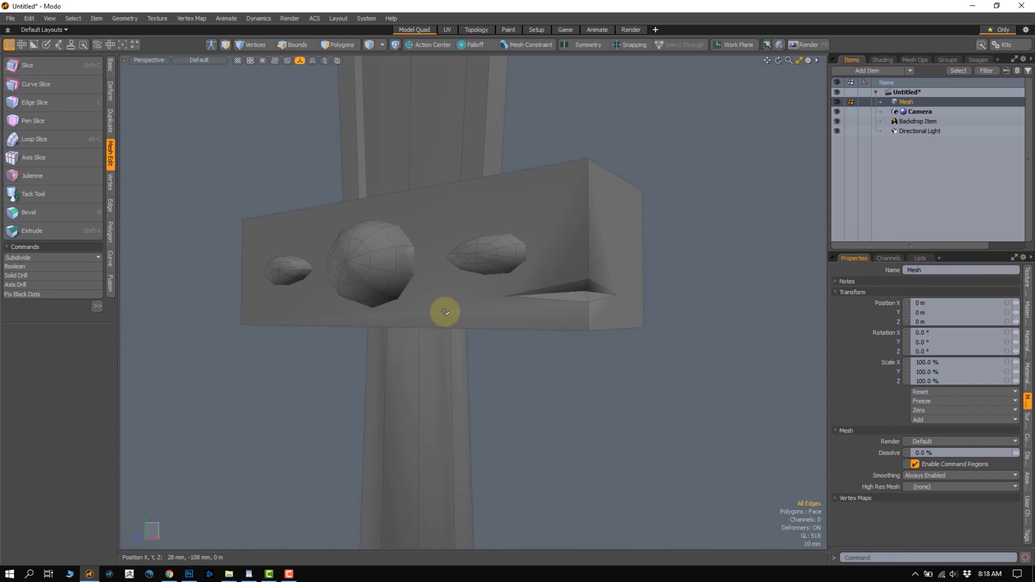
Isolate the guard block again by selecting its connected polygons and hiding everything else
key(3)
double_click(457, 302)
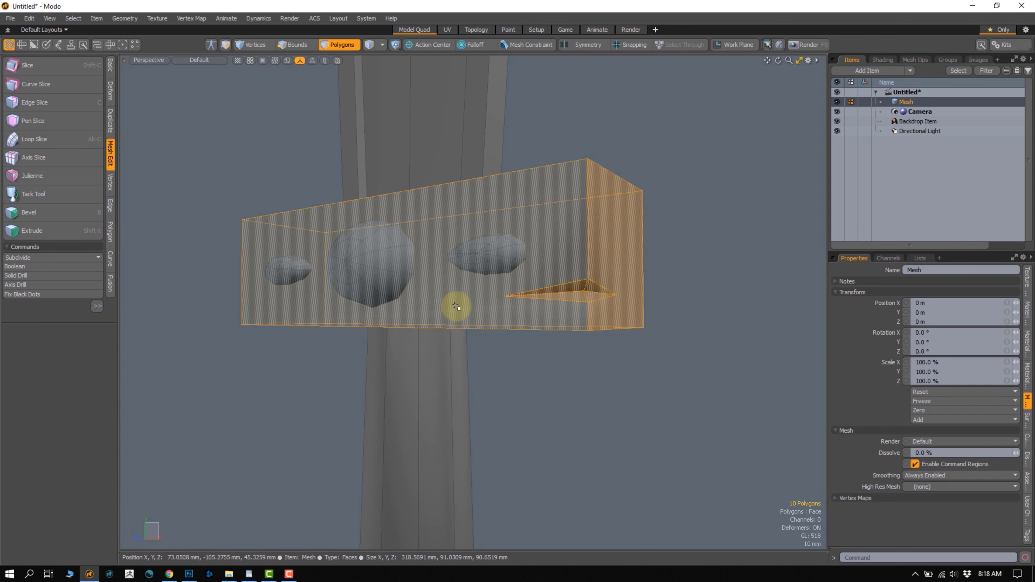
key(shift+h)
click(505, 393)
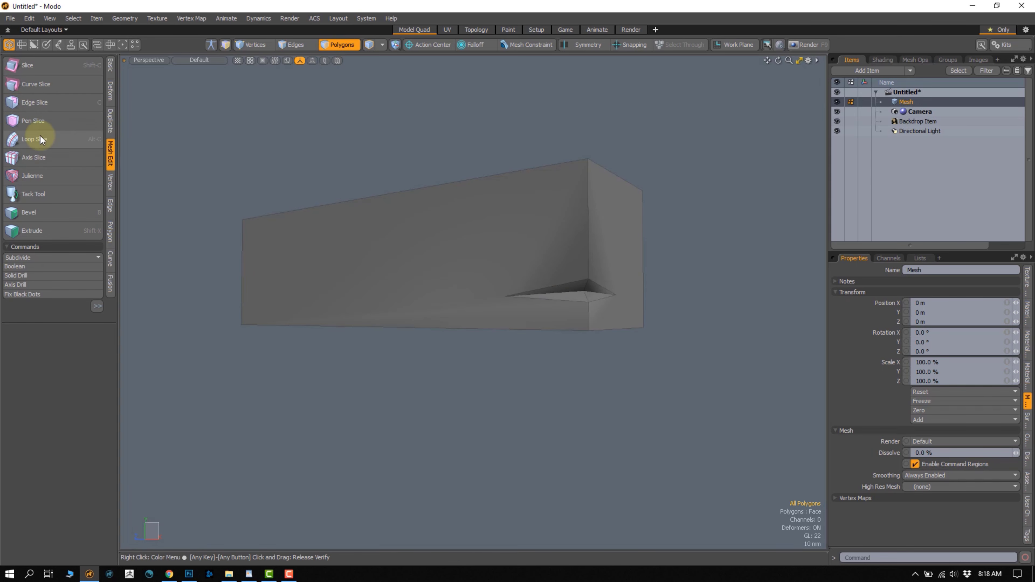
Connect the crack's front tip to all four corners of the guard's front face with Edge Slice cuts
click(48, 102)
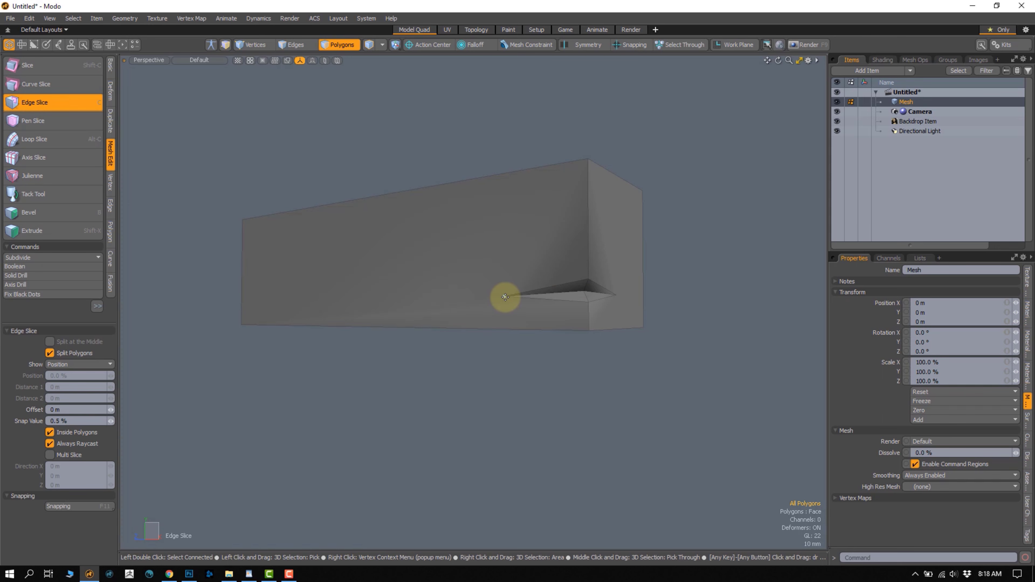
click(504, 297)
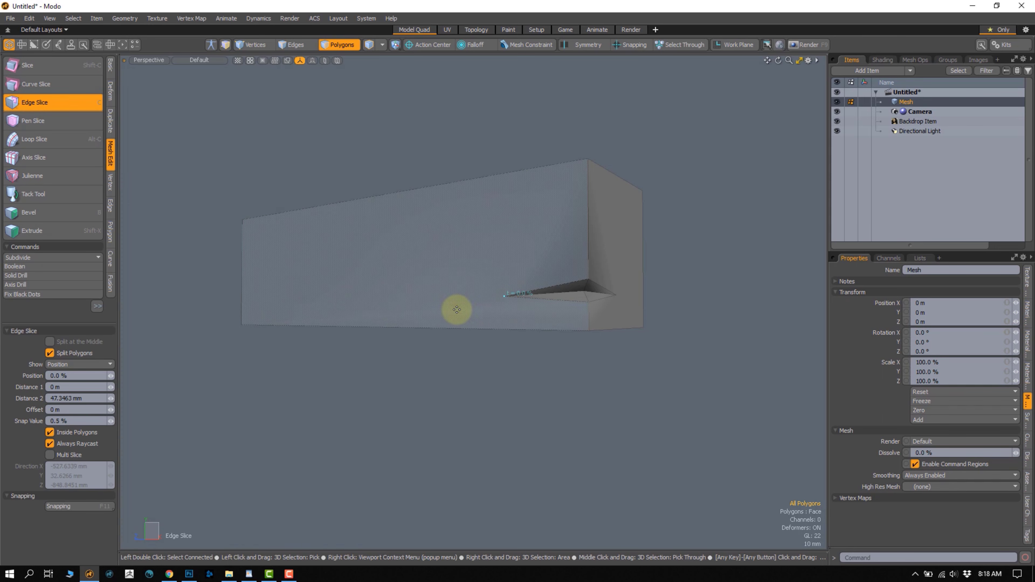
click(242, 325)
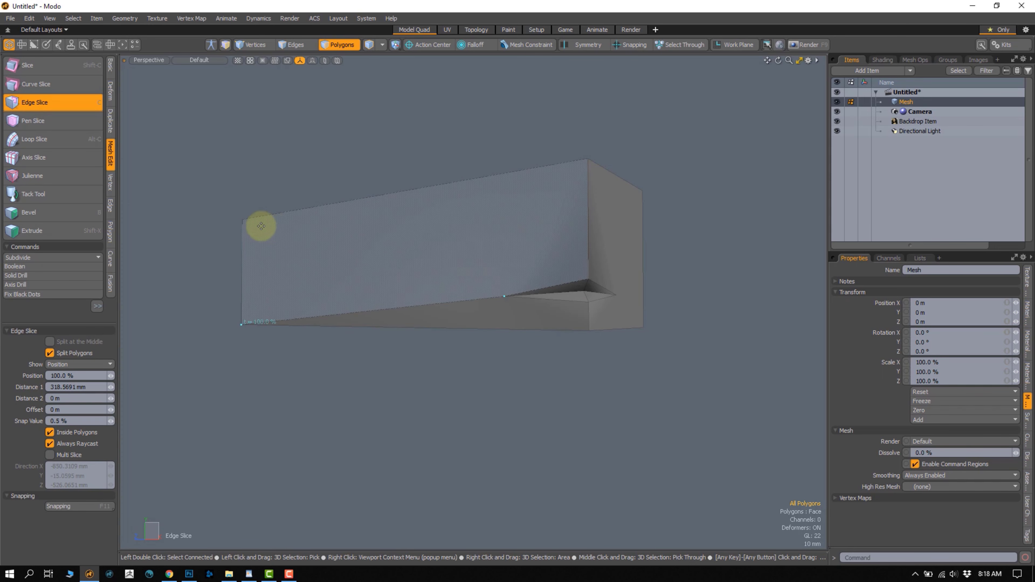
click(241, 219)
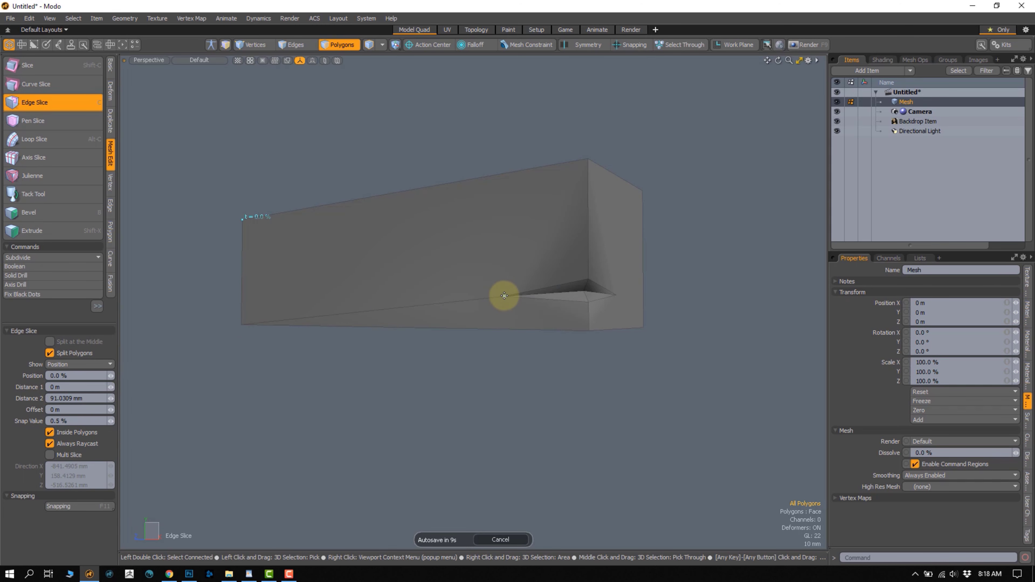
click(588, 160)
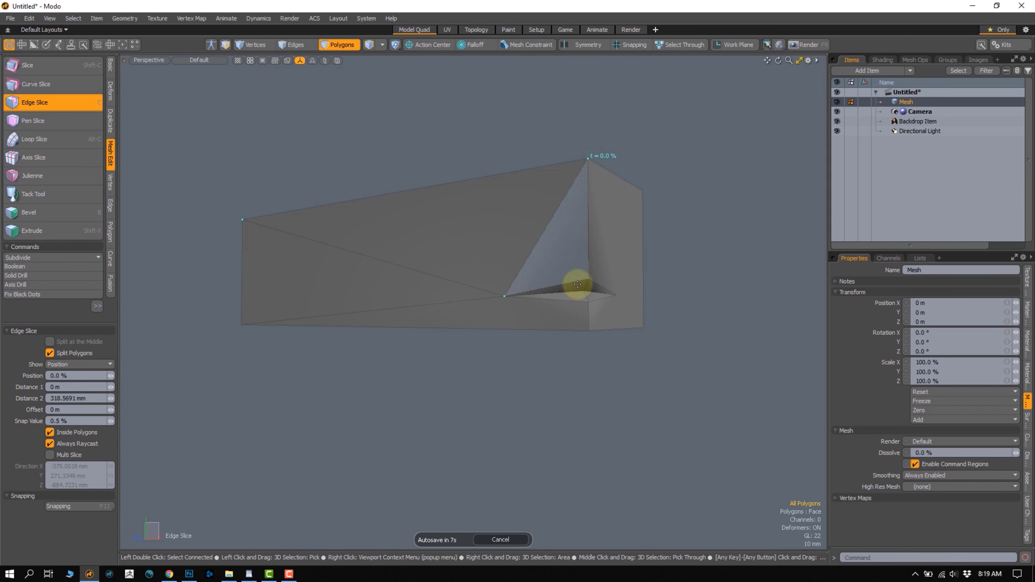
shift+click(578, 332)
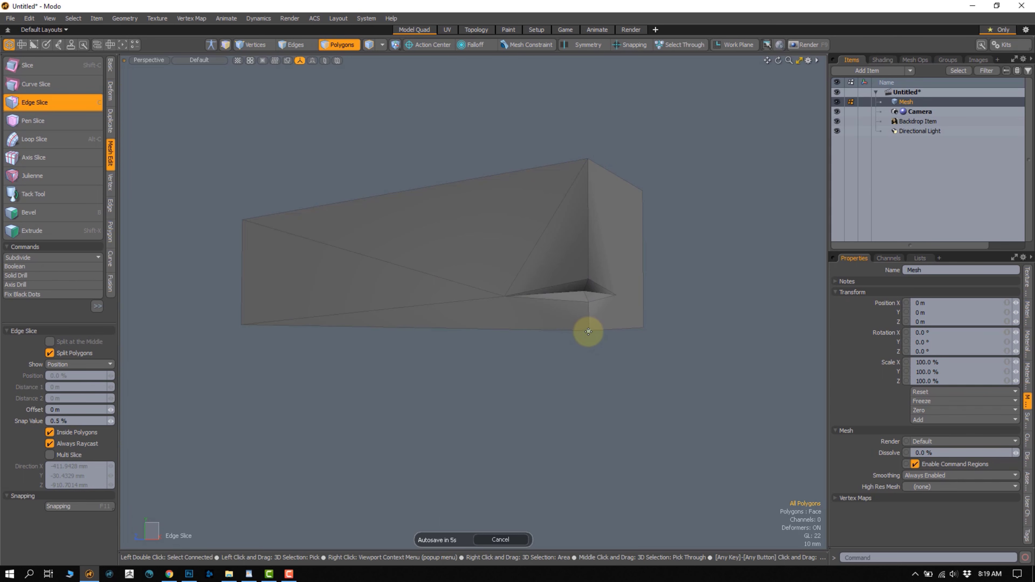
click(506, 297)
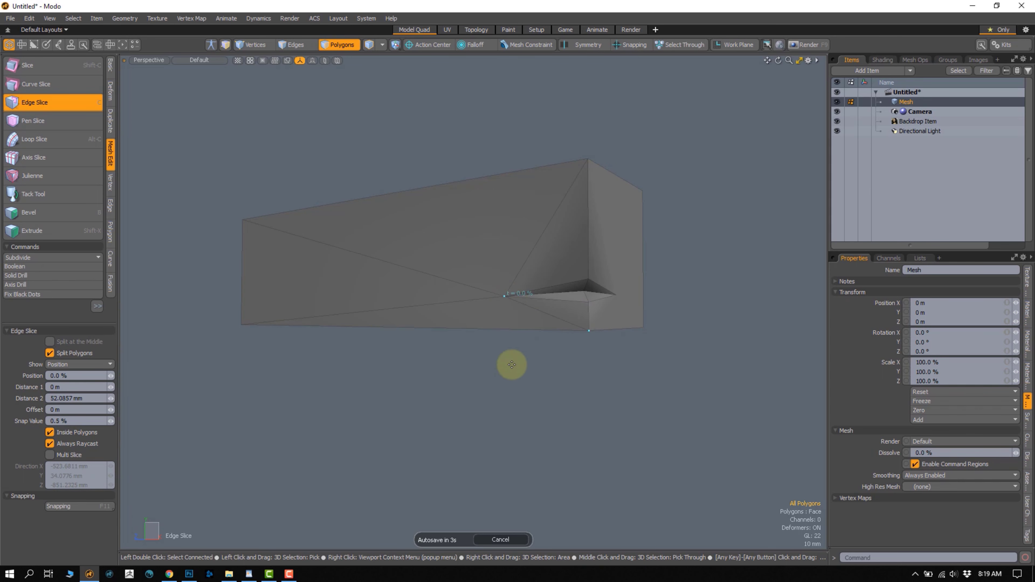
Connect the crack's tip on the guard's adjoining end face to all four of that face's corners with Edge Slice cuts
key(space)
alt+drag(538, 352, 473, 334)
click(534, 284)
alt+drag(506, 364, 547, 371)
click(548, 362)
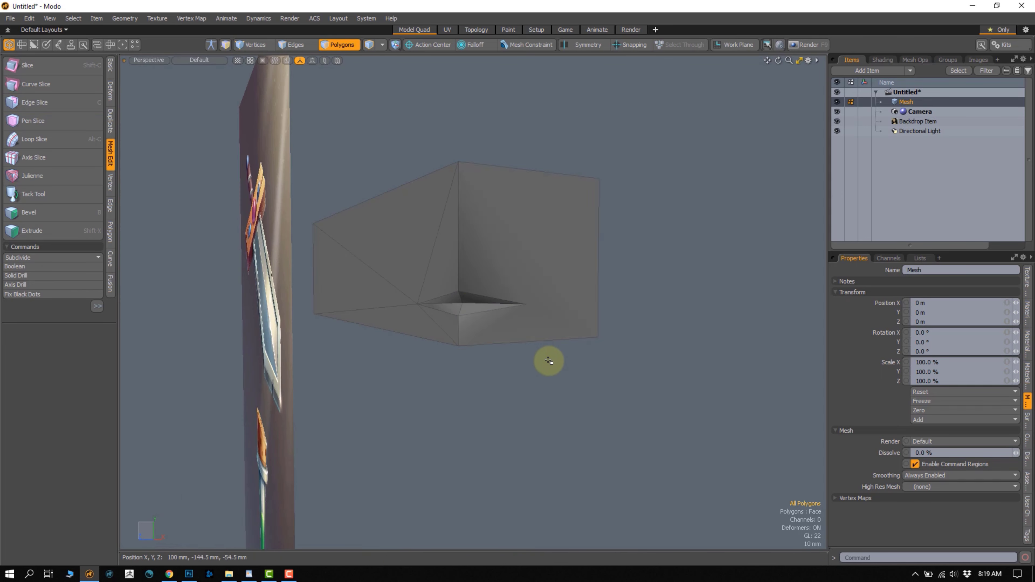
key(c)
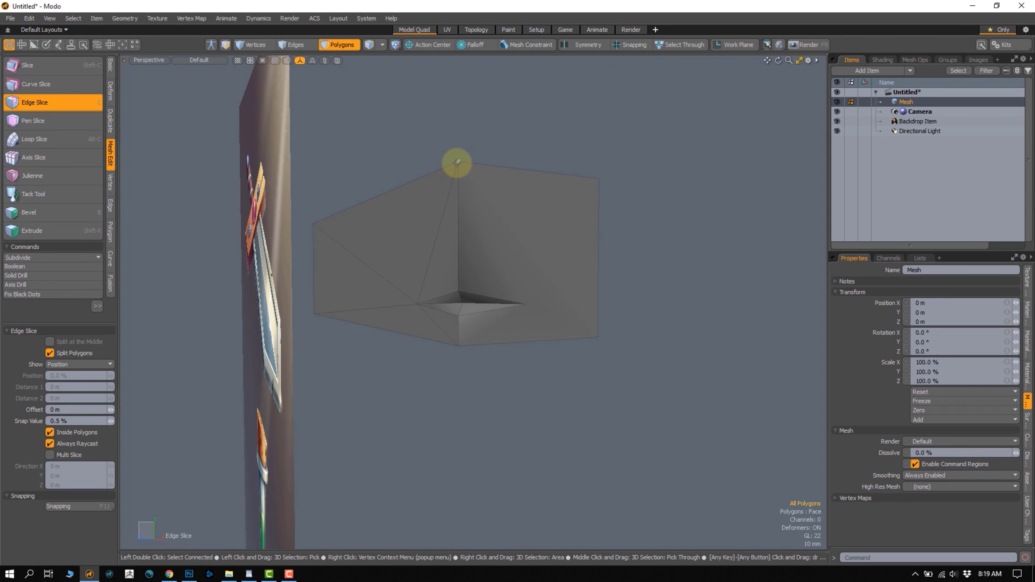
click(457, 163)
click(525, 303)
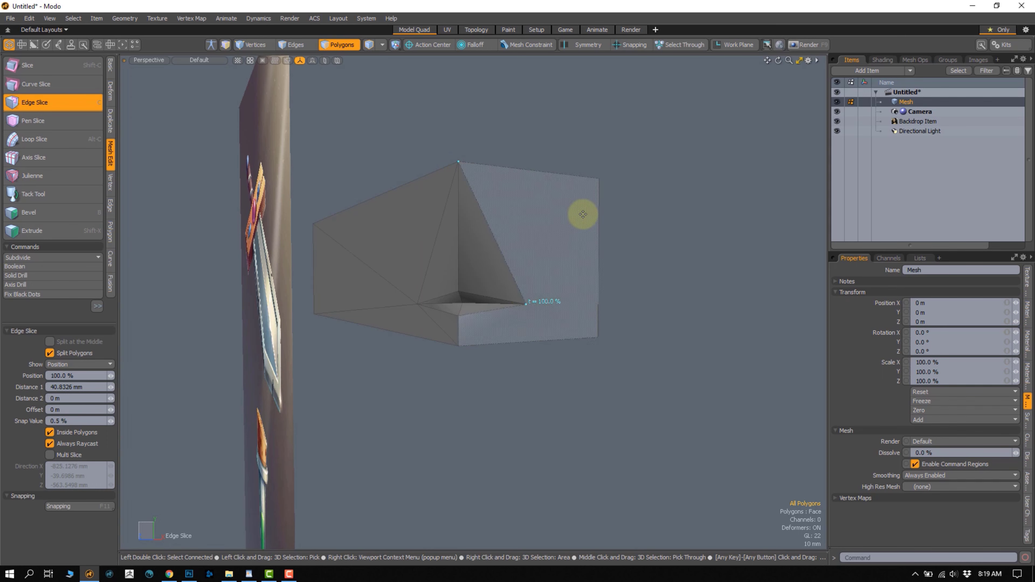
click(599, 178)
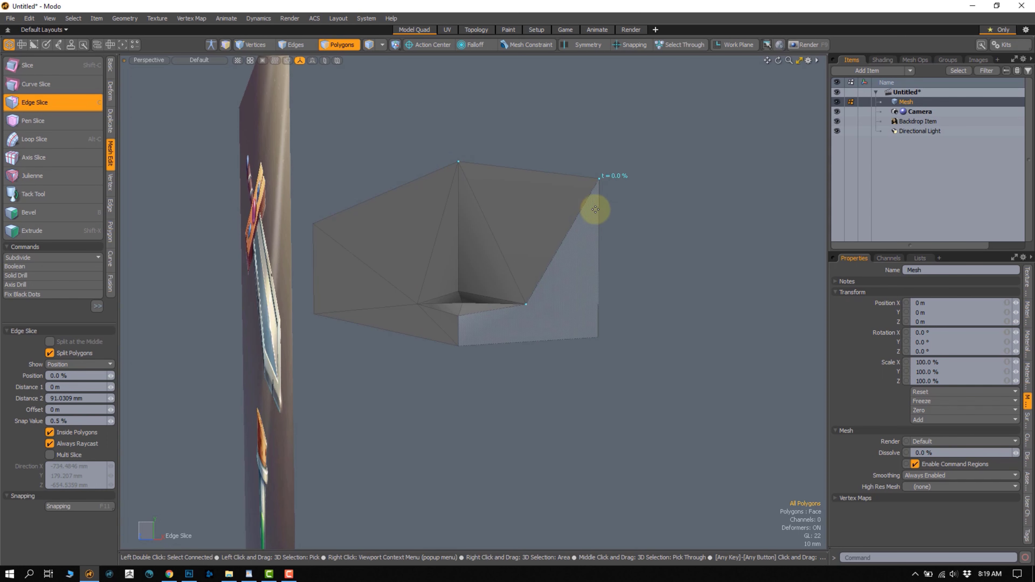
click(598, 337)
click(525, 304)
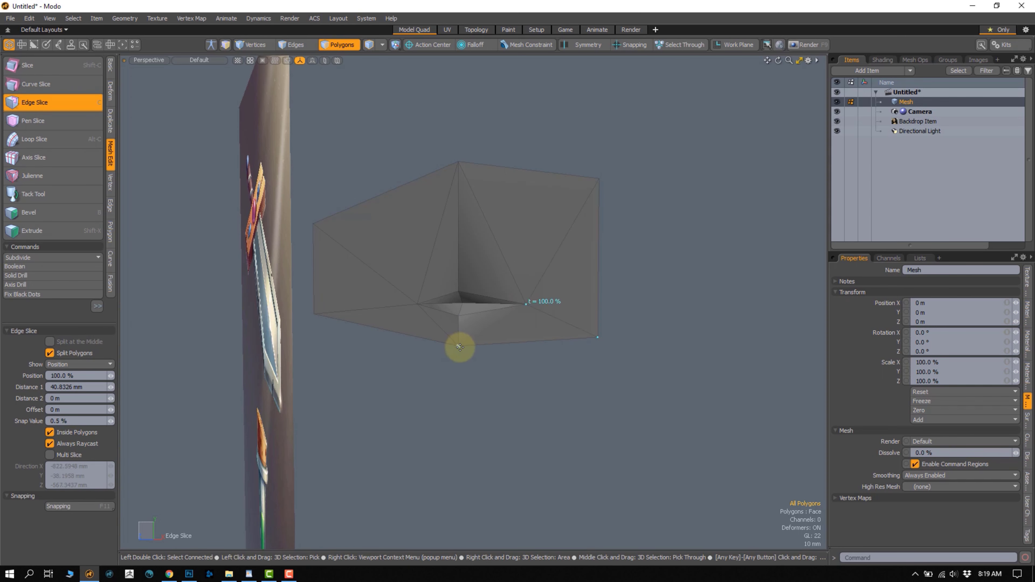
key(q)
Outline a closed diamond-shaped crack across the vertical corner edge at the guard's opposite end with Edge Slice cuts
mouse_move(485, 386)
mouse_down()
mouse_move(485, 337)
mouse_move(550, 293)
mouse_move(492, 280)
mouse_move(513, 381)
mouse_move(619, 363)
mouse_move(605, 328)
mouse_move(508, 342)
mouse_move(487, 354)
mouse_move(492, 377)
mouse_move(519, 326)
mouse_move(549, 311)
mouse_move(370, 293)
mouse_move(416, 298)
mouse_move(405, 281)
mouse_move(416, 282)
mouse_up()
click(516, 388)
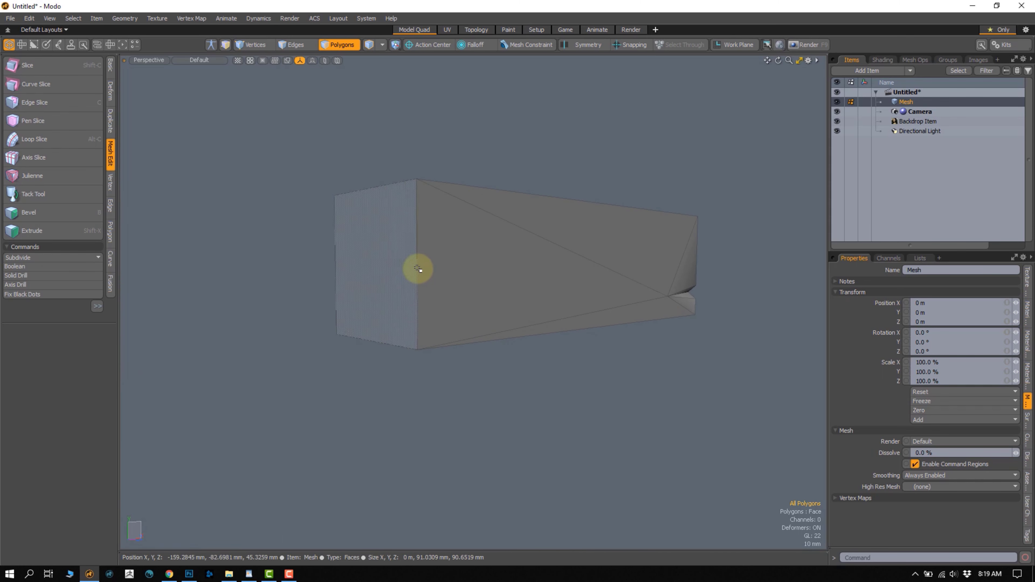
key(c)
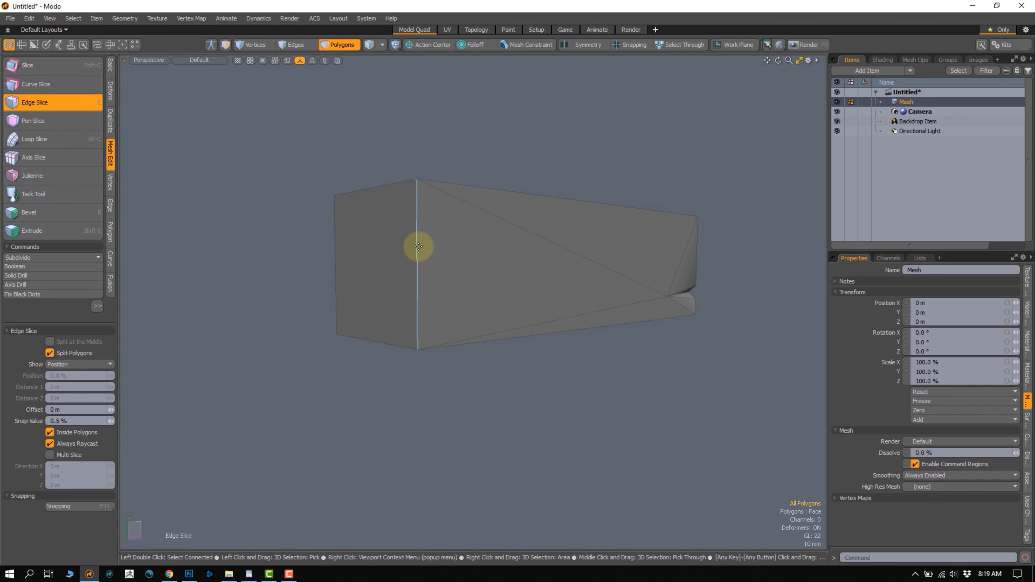
click(415, 247)
click(418, 290)
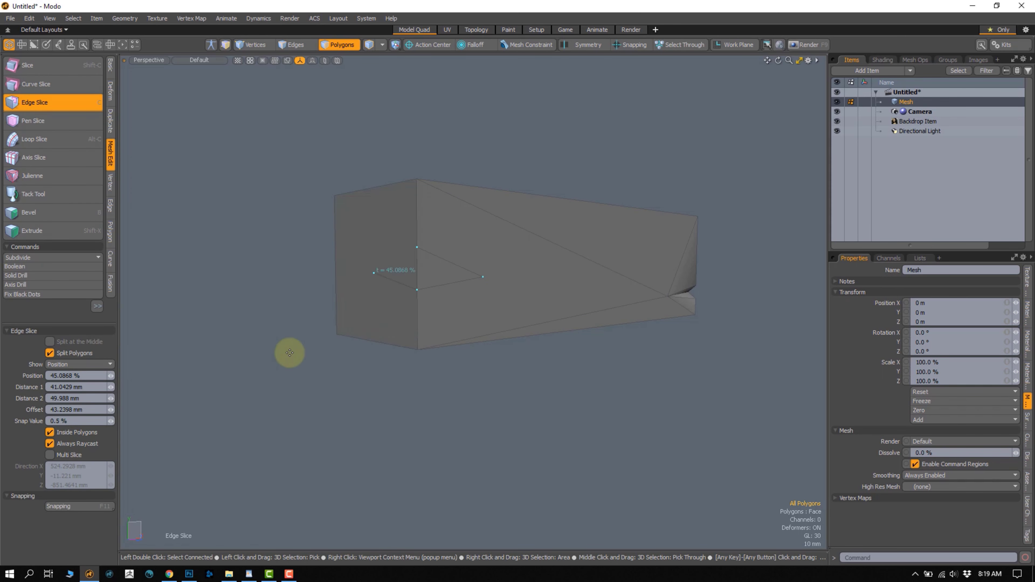
key(space)
key(c)
drag(368, 271, 399, 265)
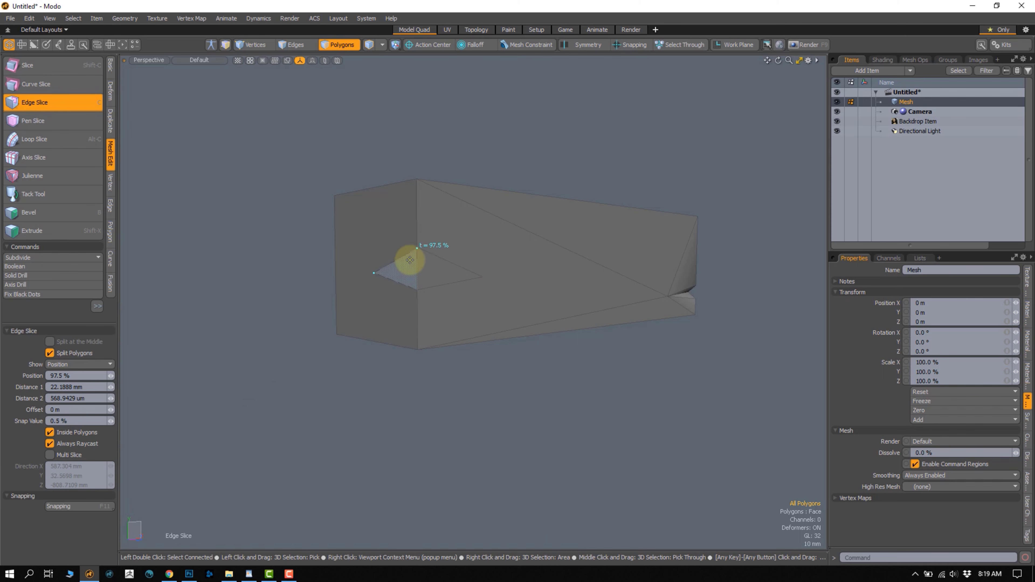
click(414, 252)
key(ctrl+z)
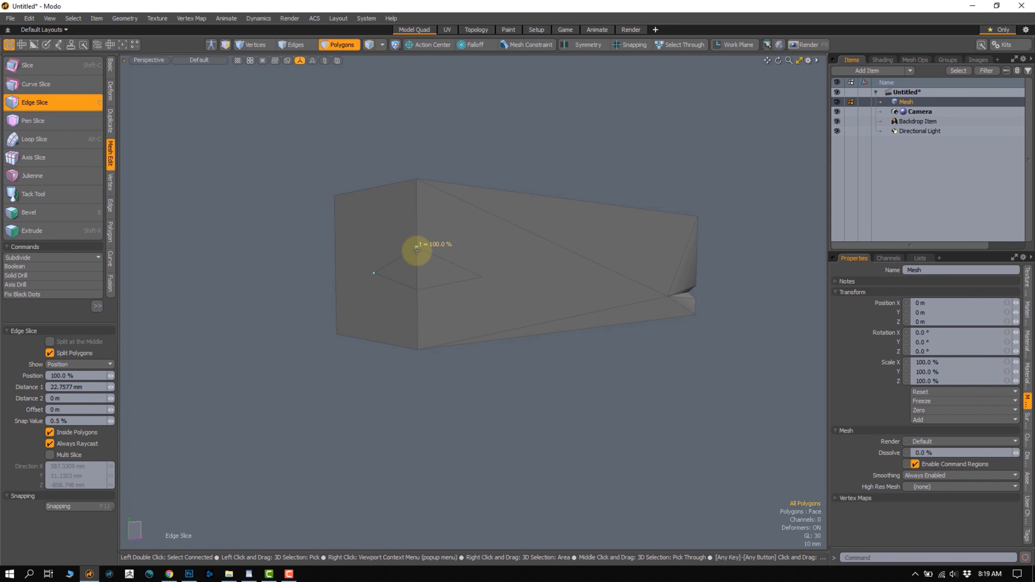
key(space)
Move the diamond outline's upper and lower vertices closer together along the guard's vertical corner edge
key(1)
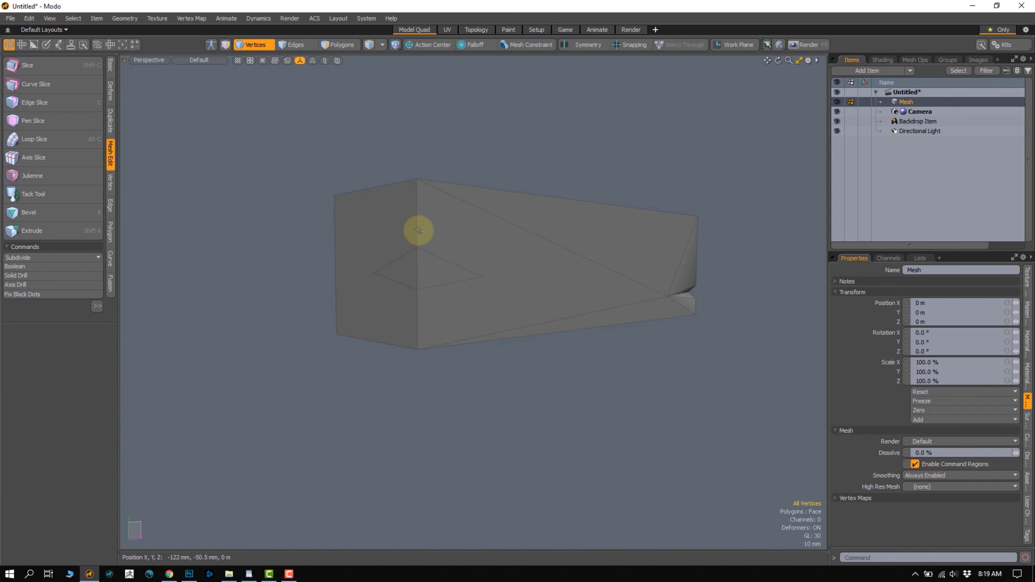
key(w)
drag(415, 217, 416, 253)
key(space)
click(418, 292)
key(w)
key(space)
Adjust the positions of the diamond outline's two side tips on the guard's front and end faces
alt+drag(467, 281, 432, 300)
key(w)
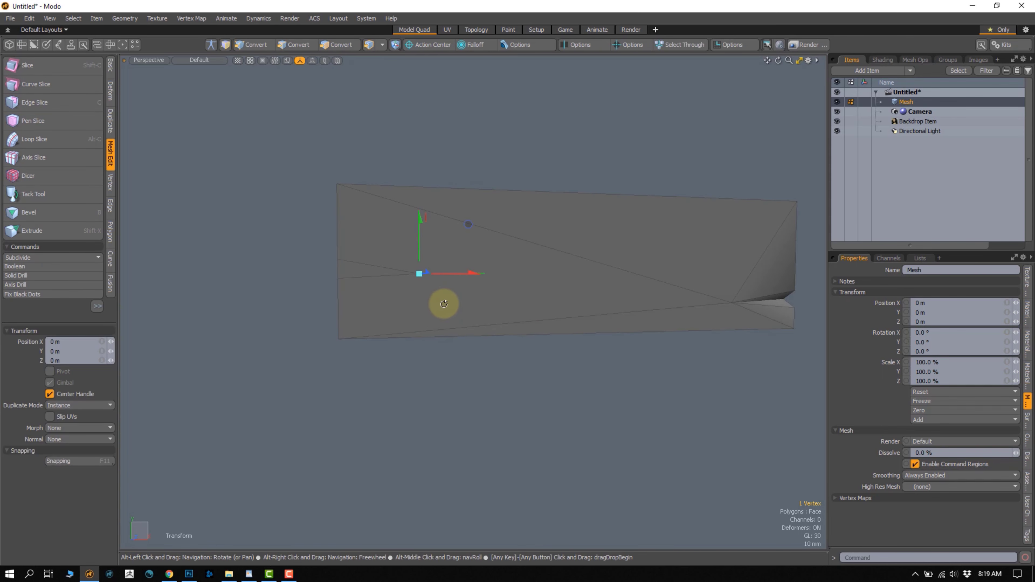
alt+drag(462, 222, 415, 248)
key(space)
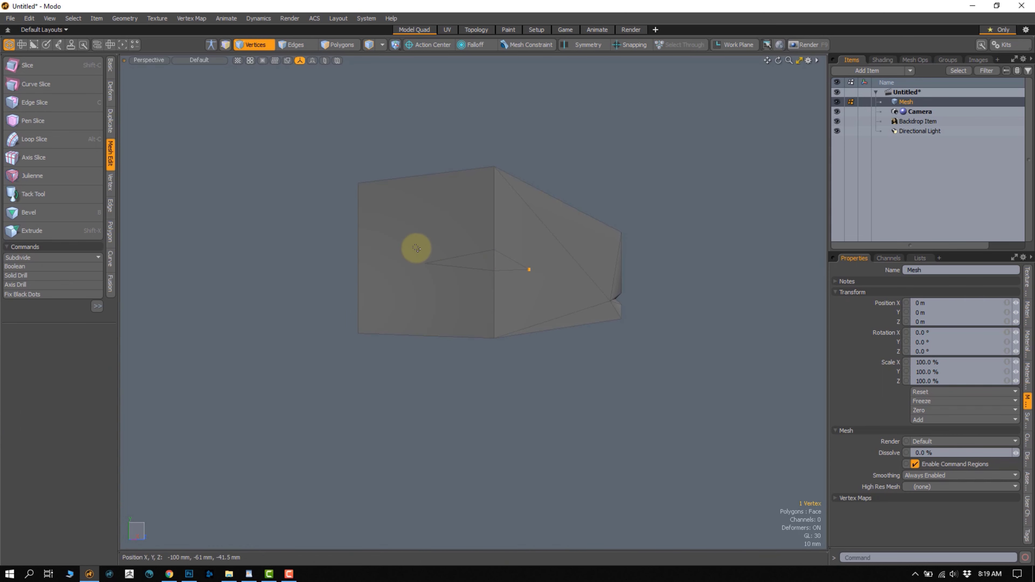
key(w)
drag(506, 204, 425, 275)
key(space)
key(3)
click(387, 294)
Slice through the middle of the diamond outline from its front-face tip across the corner edge to its end-face tip
key(1)
scroll(344, 351, up, 4)
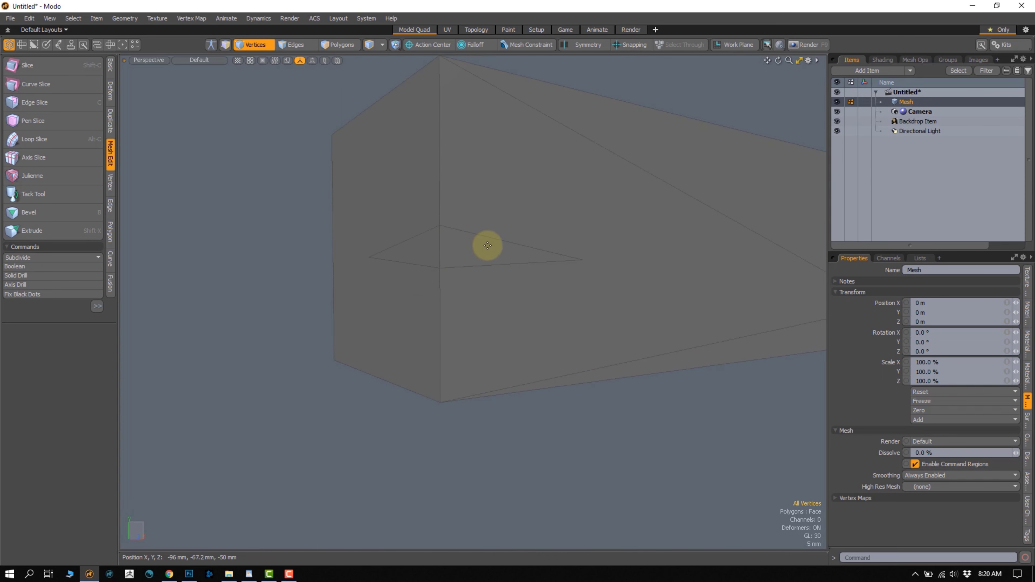
key(c)
alt+drag(517, 266, 525, 276)
click(585, 273)
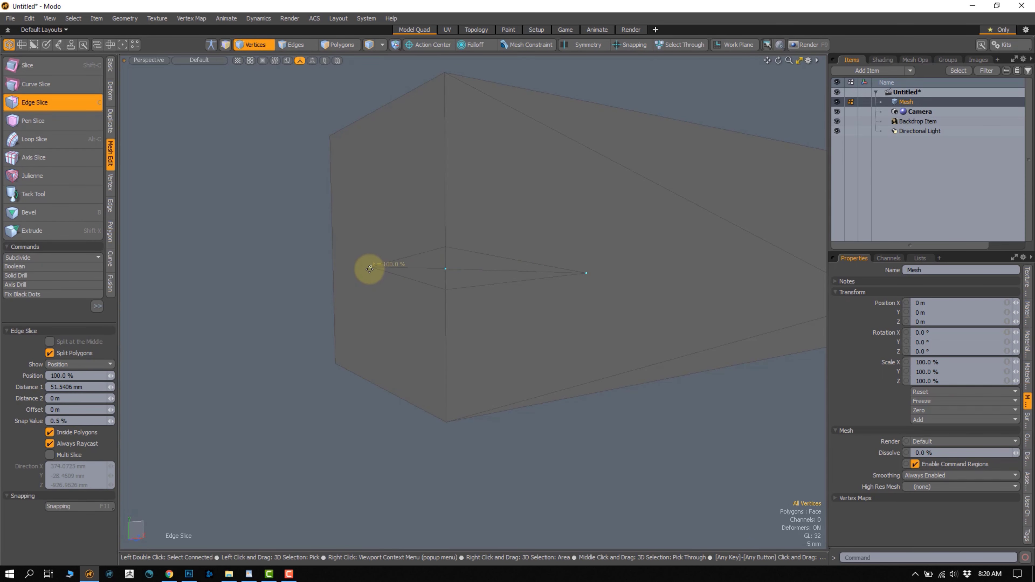
key(space)
Move the new crack's middle corner-edge vertex inward by about 5.08 mm in X and -5.33 mm in Z
click(445, 269)
key(w)
alt+drag(465, 307, 542, 124)
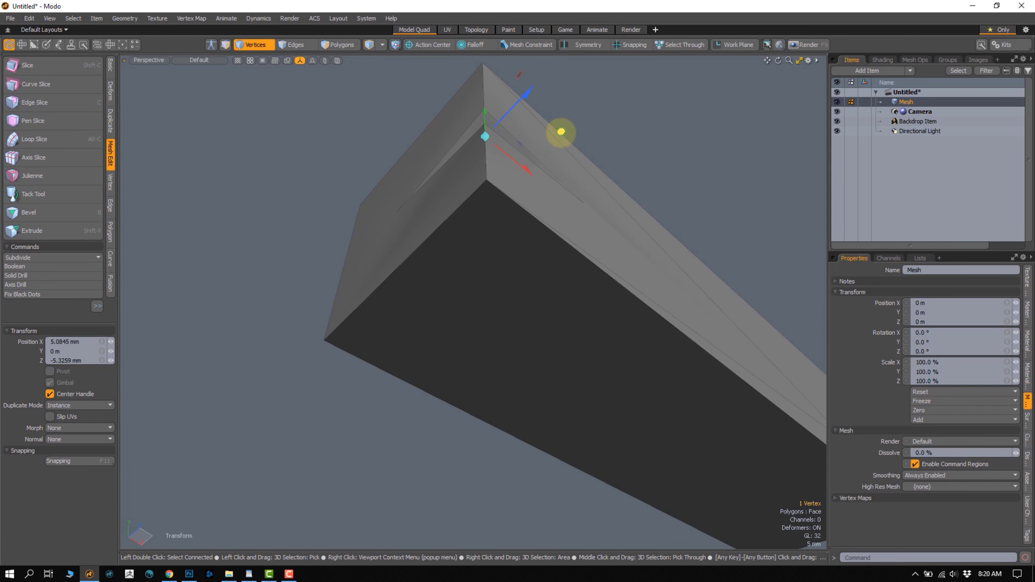
alt+drag(562, 132, 461, 215)
alt+shift+drag(433, 236, 450, 225)
key(space)
click(313, 324)
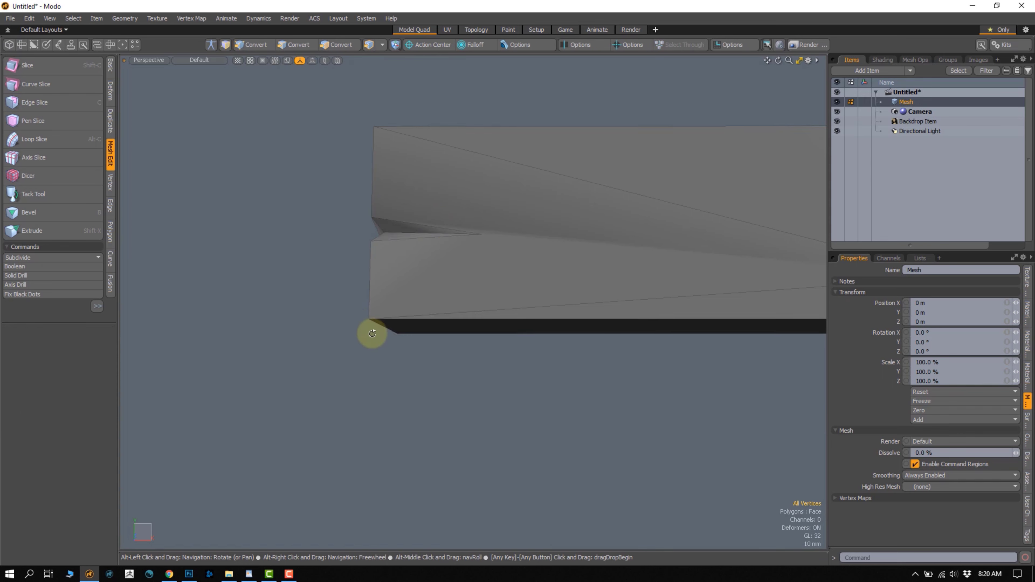
Connect the new crack's front-face tip to the first crack's tip and to the two nearest face corners with Edge Slice cuts
alt+drag(372, 332, 455, 295)
key(c)
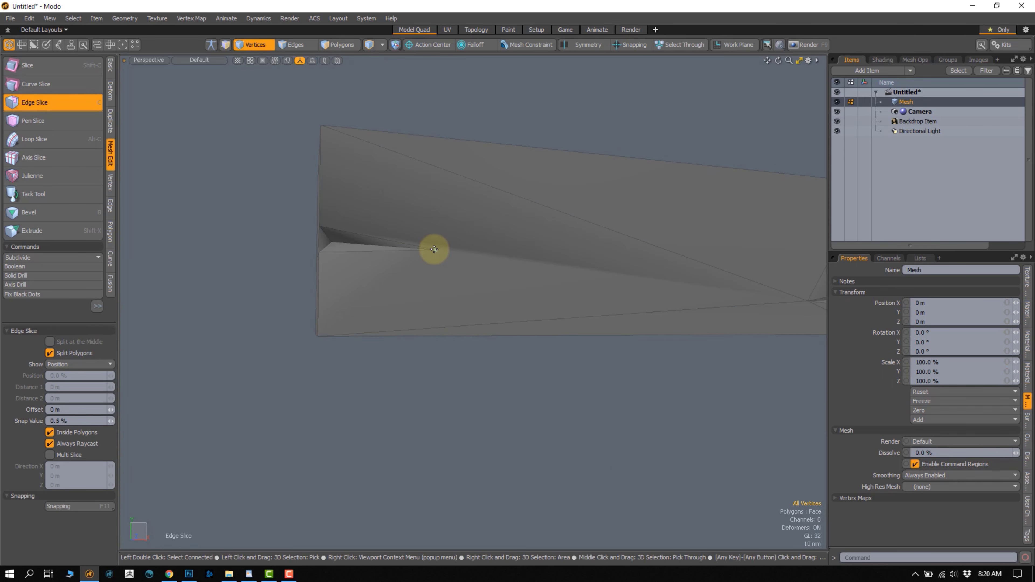
click(436, 248)
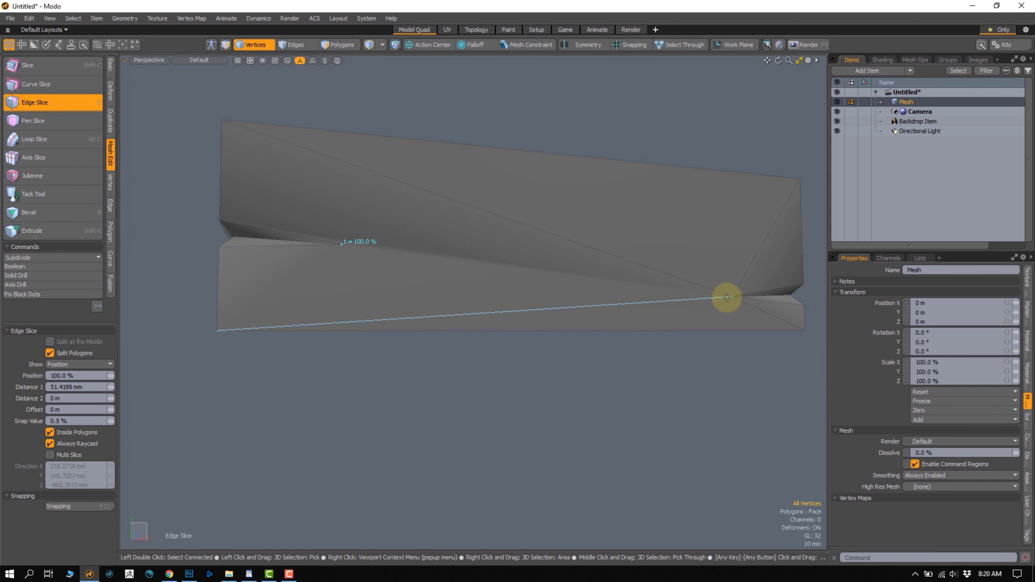
alt+drag(726, 299, 312, 316)
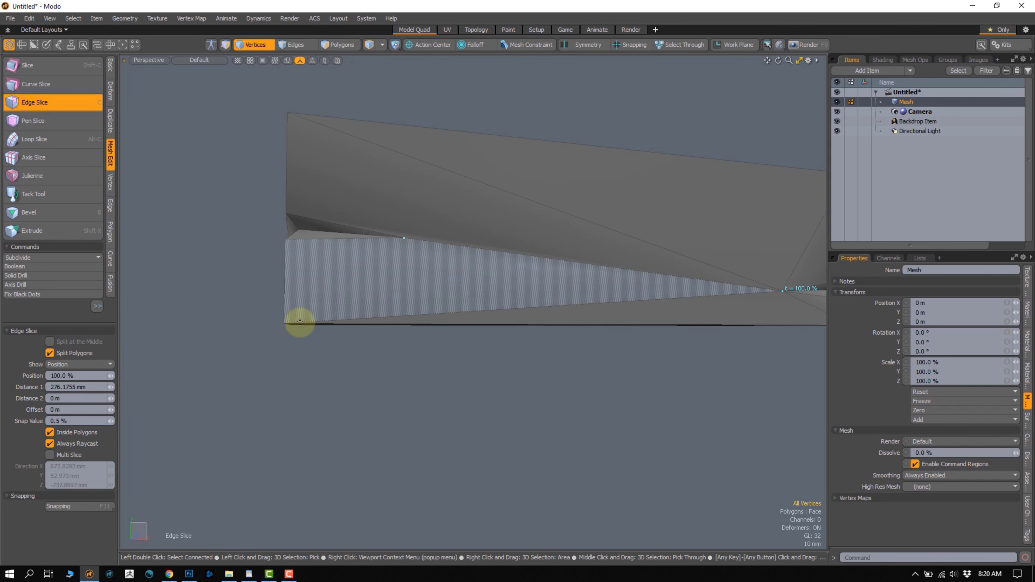
shift+click(283, 323)
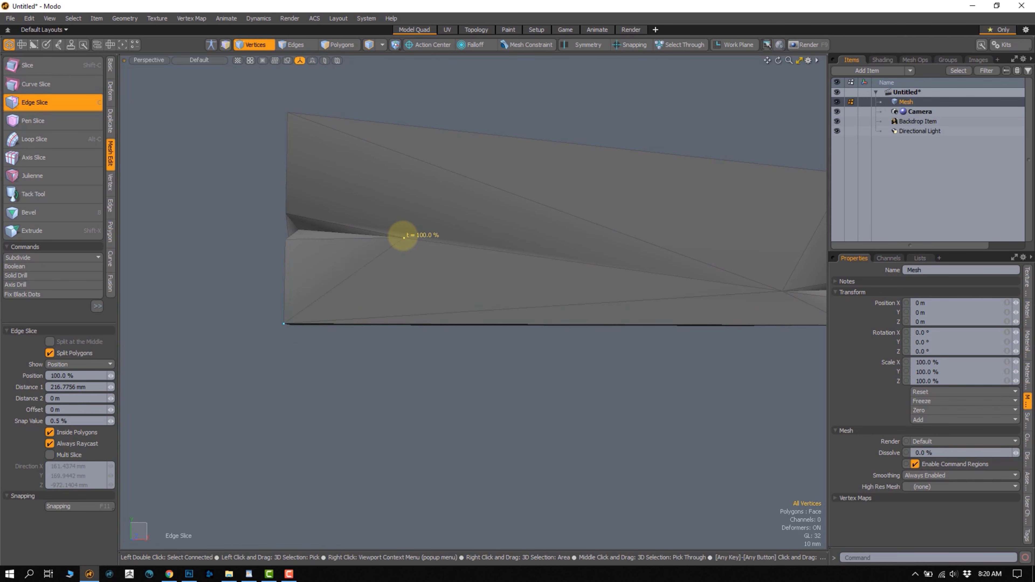
click(287, 114)
key(space)
Try the alternative diagonal on the front face below the new crack and inspect the polygons on both sides of it
alt+drag(415, 271, 398, 235)
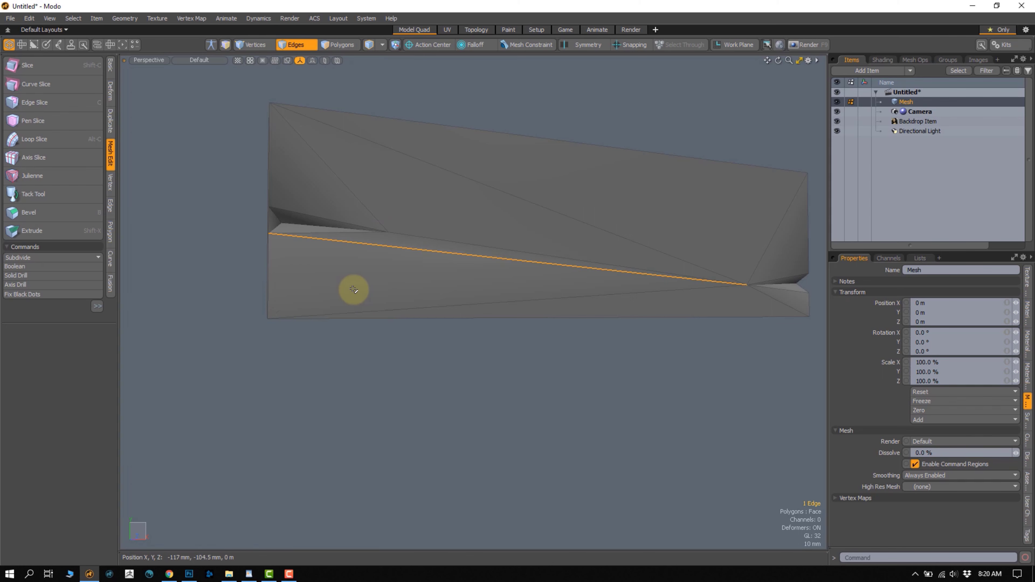
key(3)
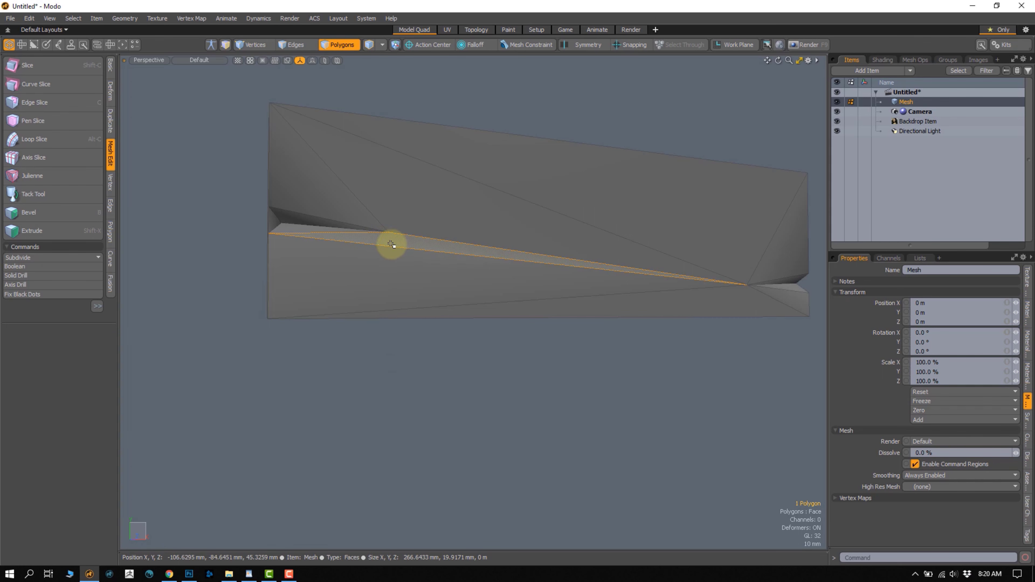
key(2)
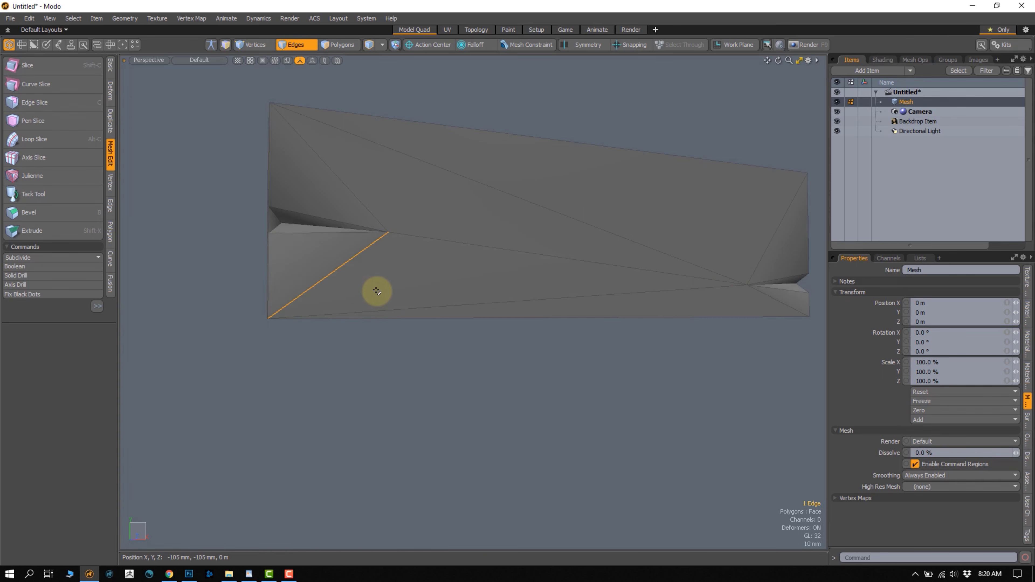
key(3)
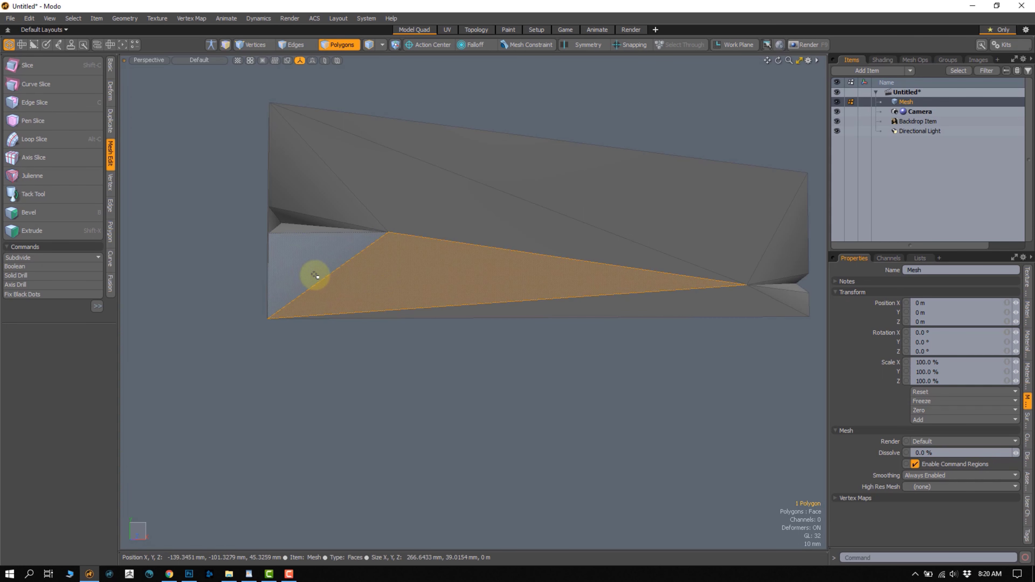
Connect the new crack's tip on the guard's end face to that face's corners with Edge Slice cuts
alt+drag(331, 342, 371, 375)
key(1)
key(c)
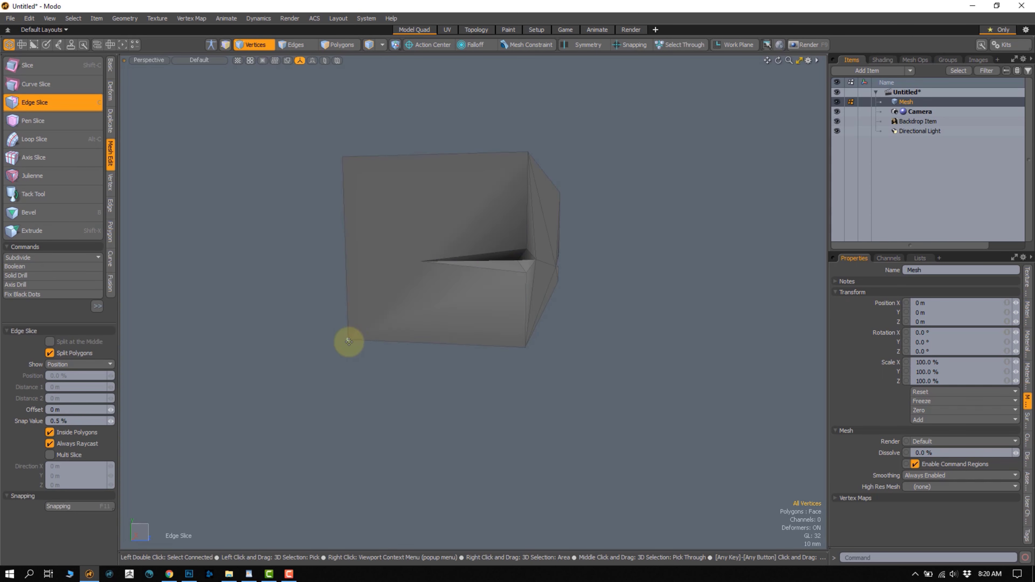
click(421, 261)
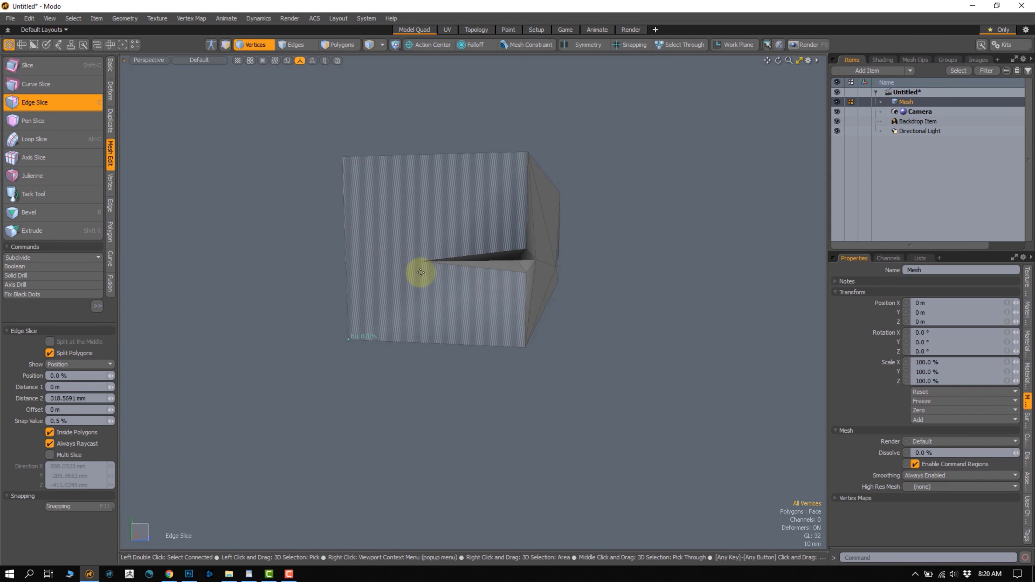
click(342, 160)
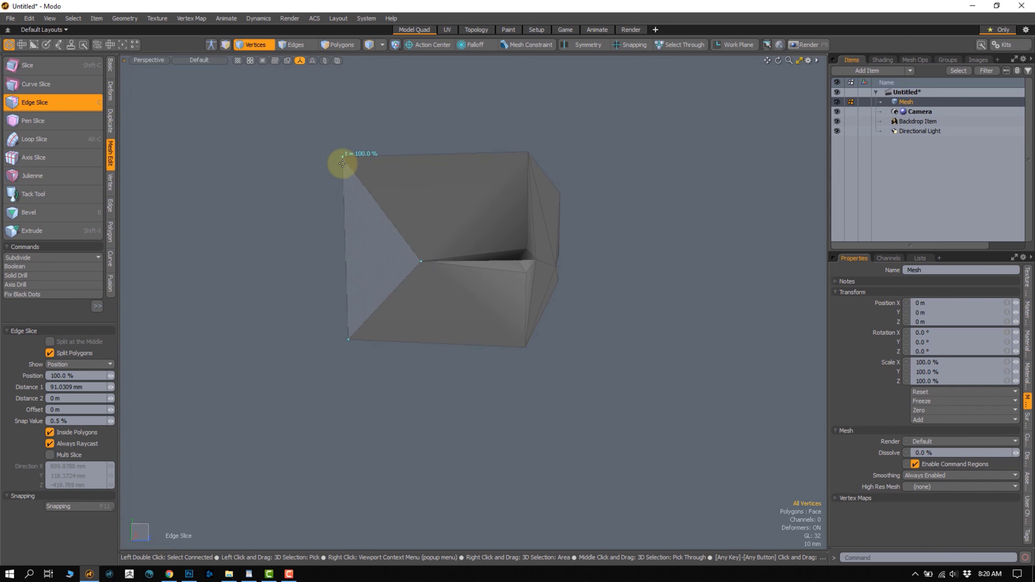
click(528, 154)
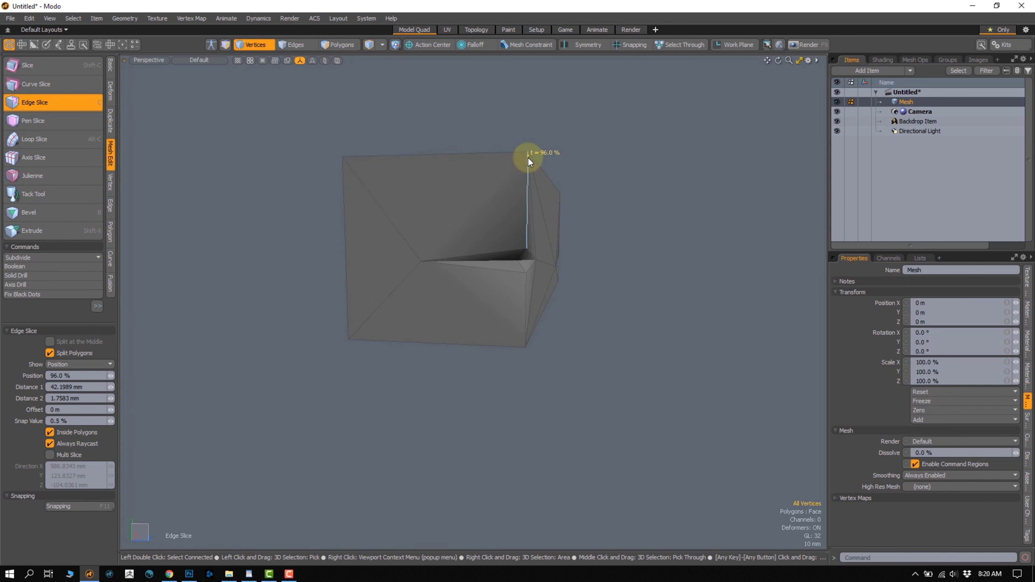
drag(528, 157, 520, 152)
click(423, 262)
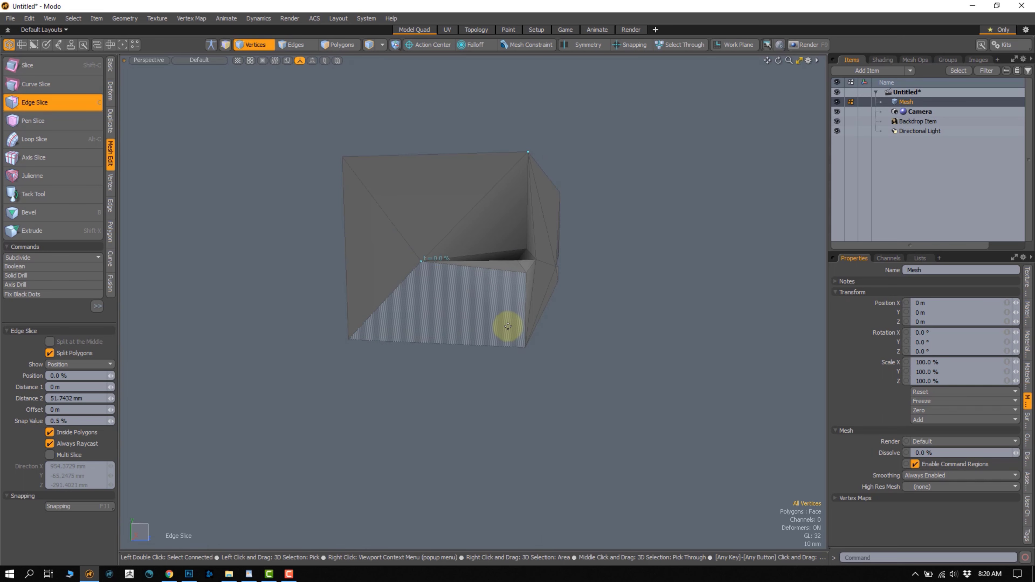
key(space)
Turn on symmetry across the X axis for the guard's next cuts
alt+drag(589, 339, 475, 300)
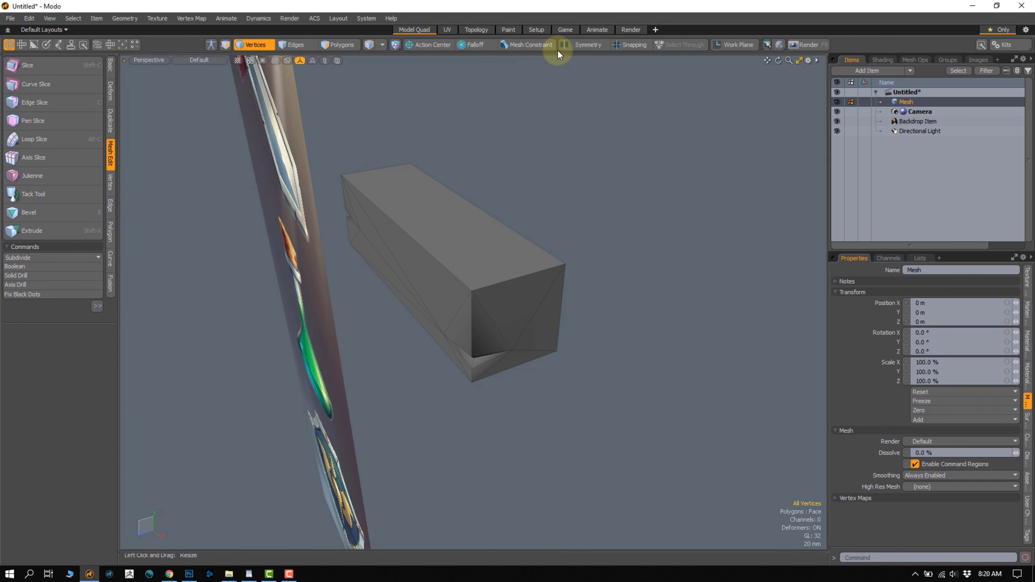
click(575, 45)
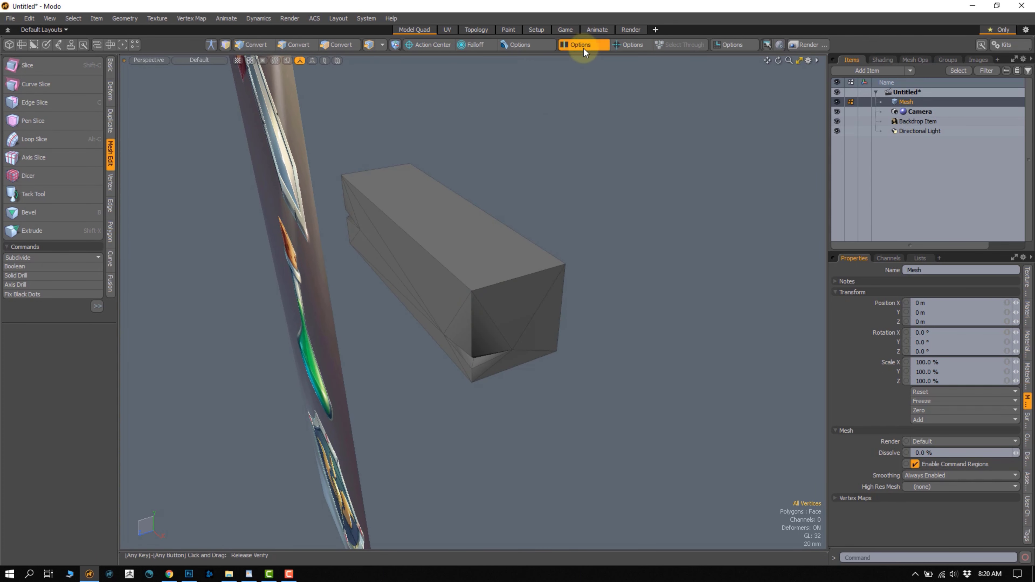
ctrl+click(584, 45)
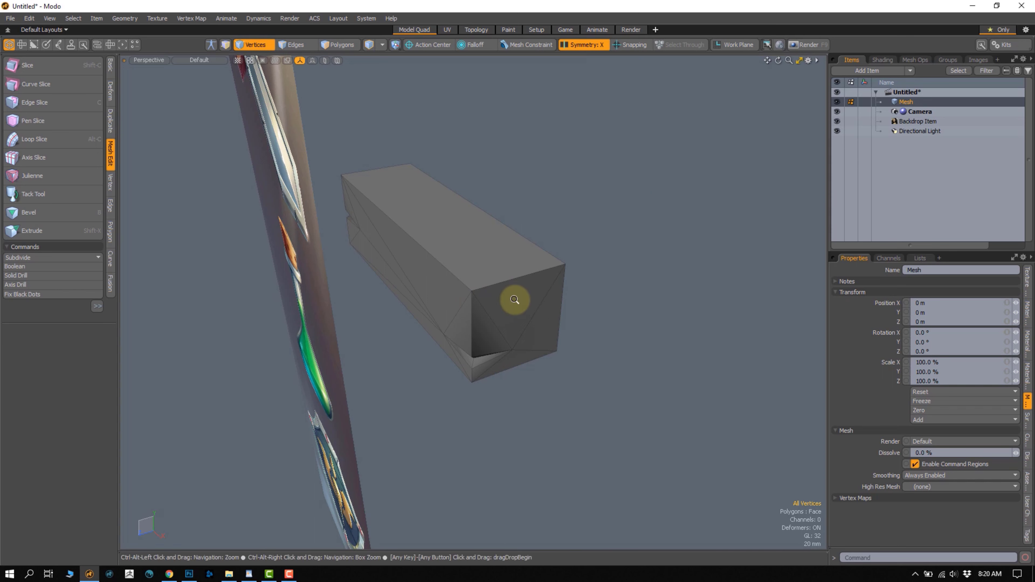
Cut a small V-shaped crack outline into the guard's top face at the end edge with Edge Slice
ctrl+alt+drag(515, 300, 471, 335)
key(c)
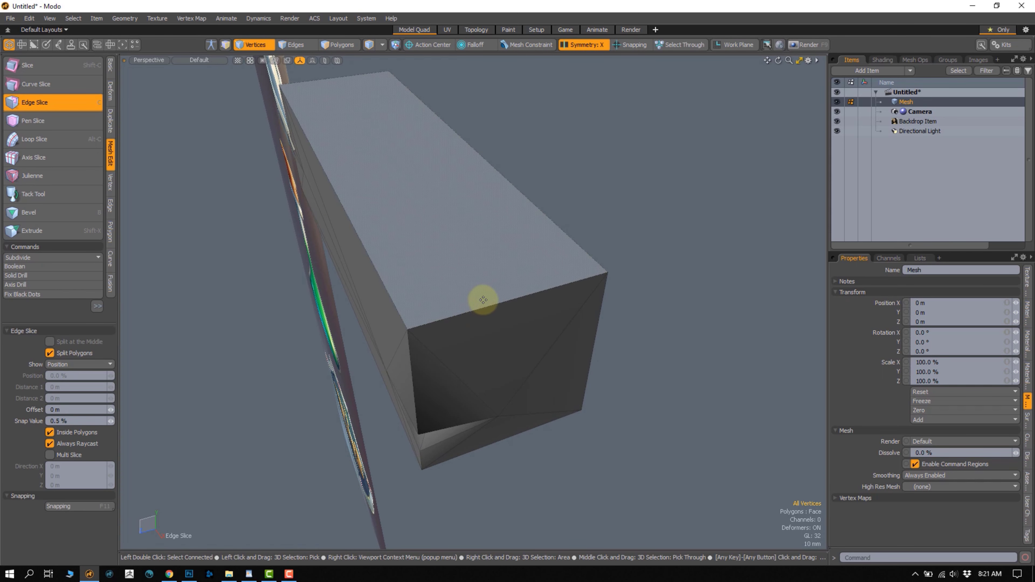
click(482, 308)
click(485, 266)
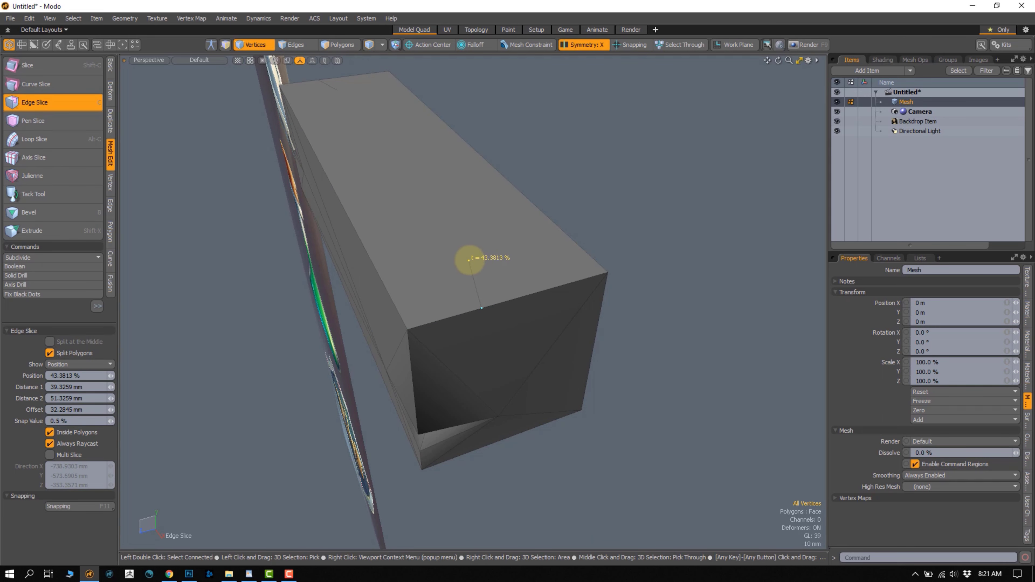
alt+drag(470, 294, 455, 289)
click(475, 287)
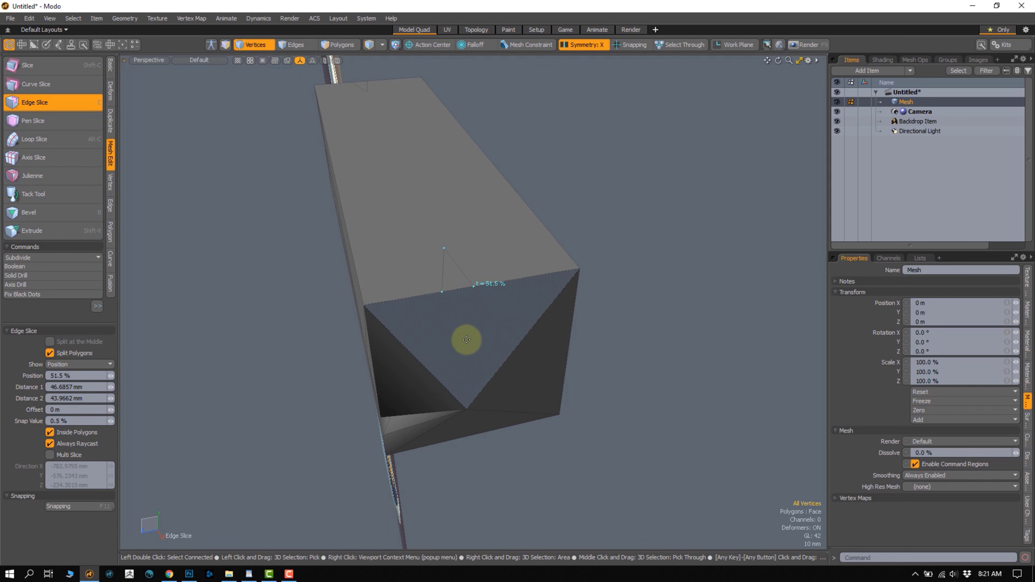
key(space)
Extend the crack outline as a V down the end face and cut a centre line through both tips with Edge Slice
alt+drag(642, 259, 492, 281)
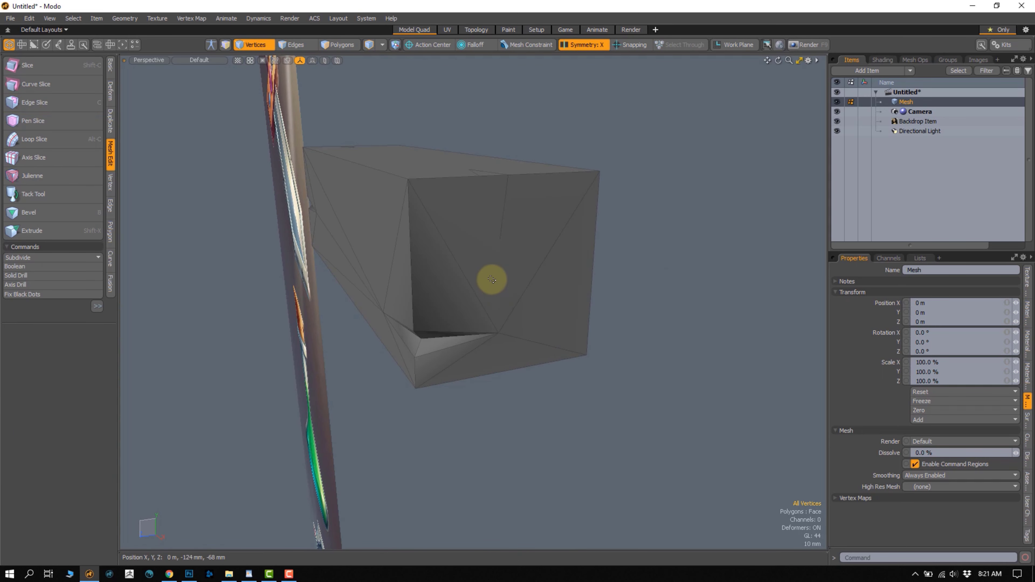
key(c)
click(499, 239)
alt+drag(480, 244, 481, 262)
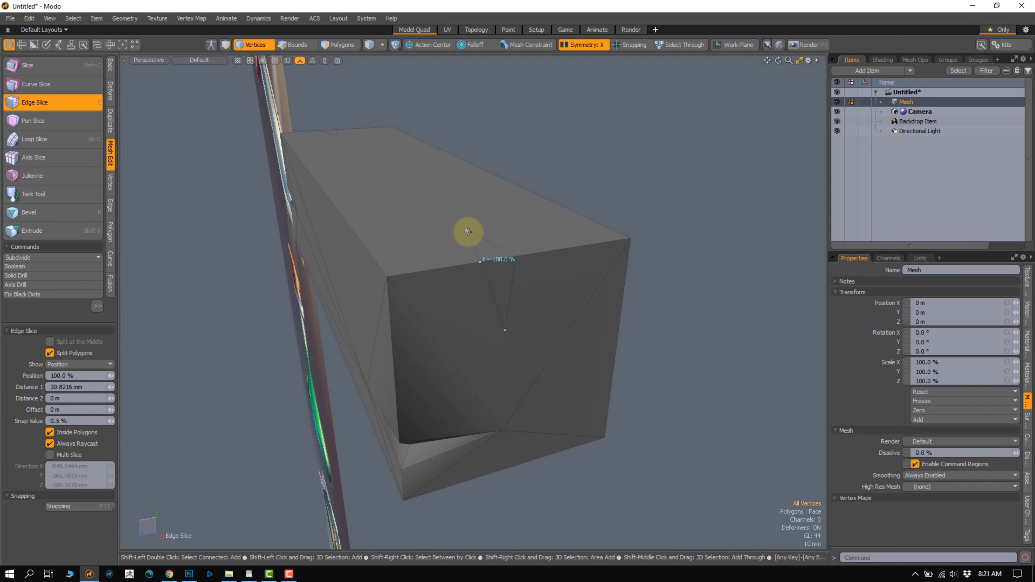
click(496, 261)
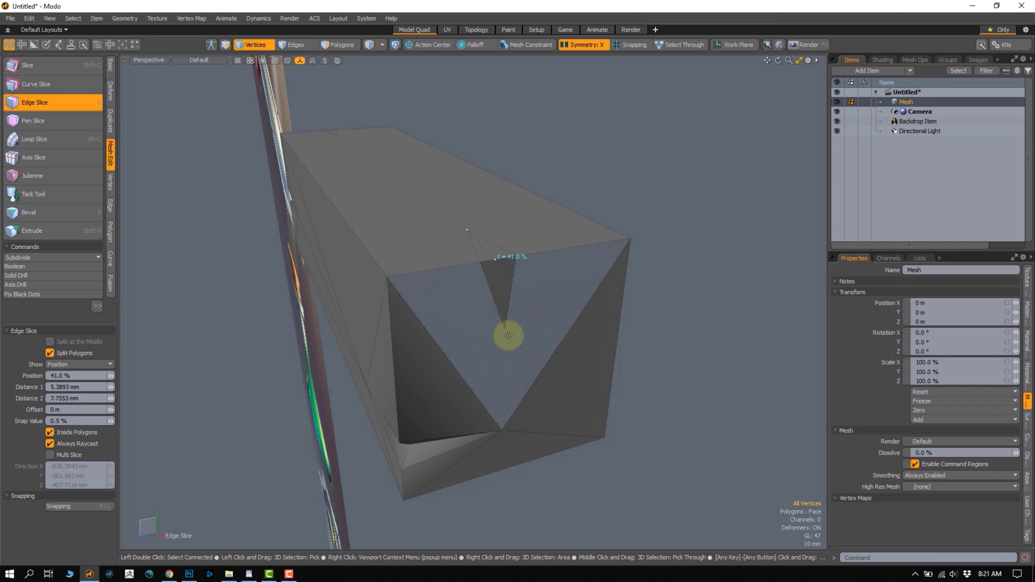
click(510, 328)
key(q)
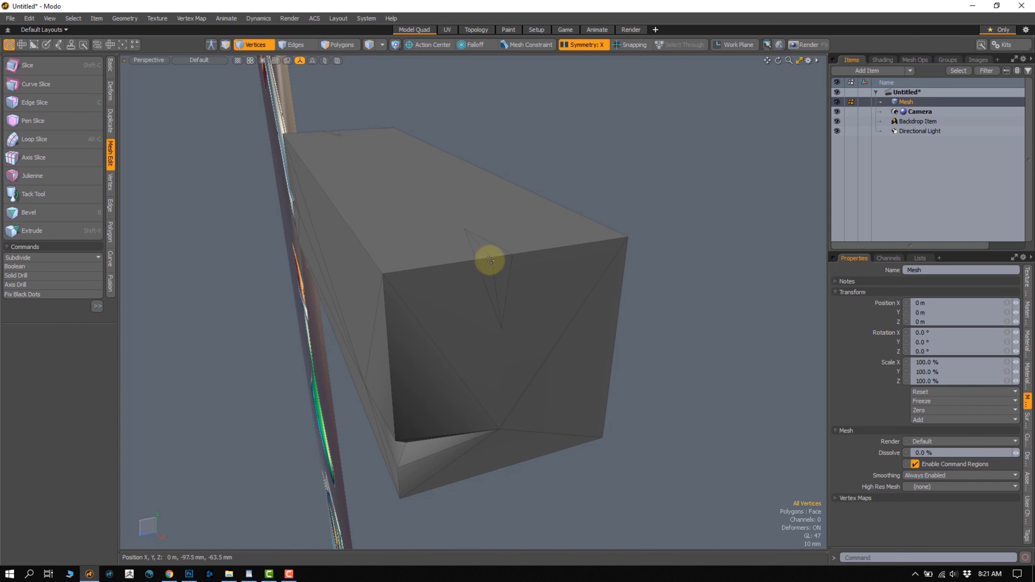
Sink the crack by moving its centre vertex on the edge inward, about -4.7 mm in X and -4.0 mm in Y
click(490, 260)
key(w)
alt+drag(483, 300, 444, 256)
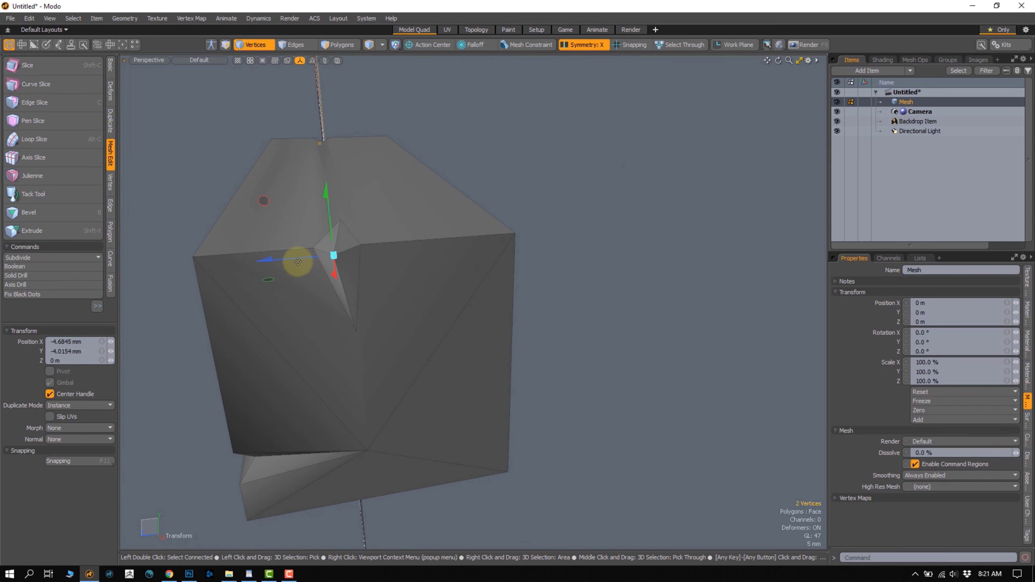
key(q)
click(615, 214)
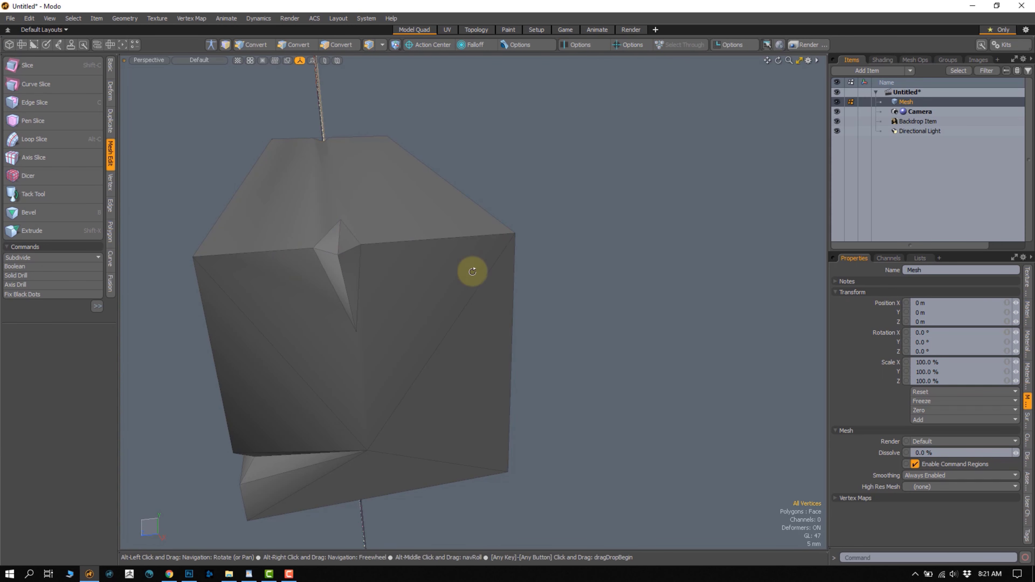
Connect the crack's end-face tip to the lower crack's tip and to the end face's two upper corners with Edge Slice cuts
alt+shift+drag(392, 249, 417, 249)
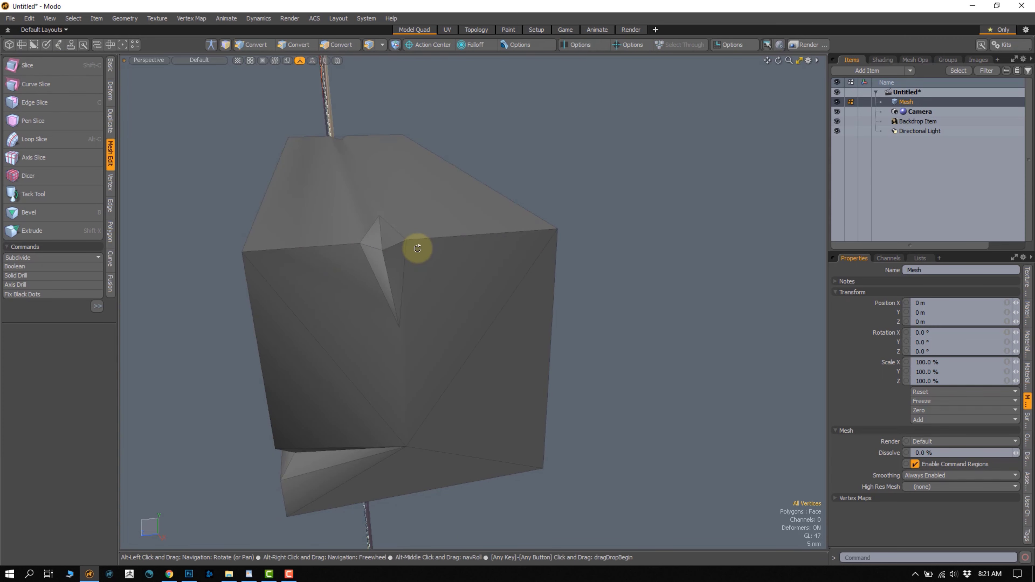
alt+shift+drag(429, 300, 452, 279)
key(2)
key(c)
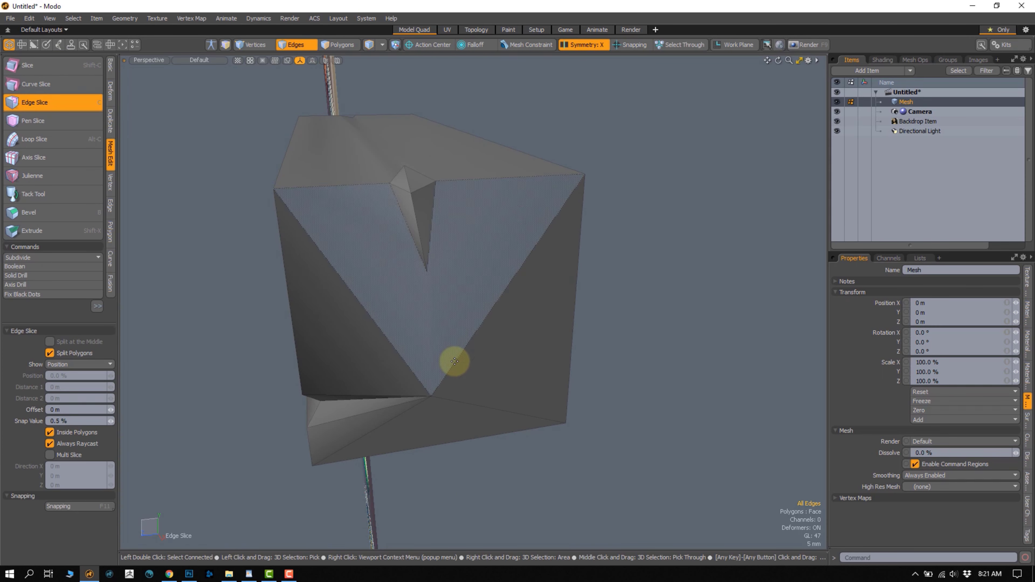
click(431, 396)
click(425, 270)
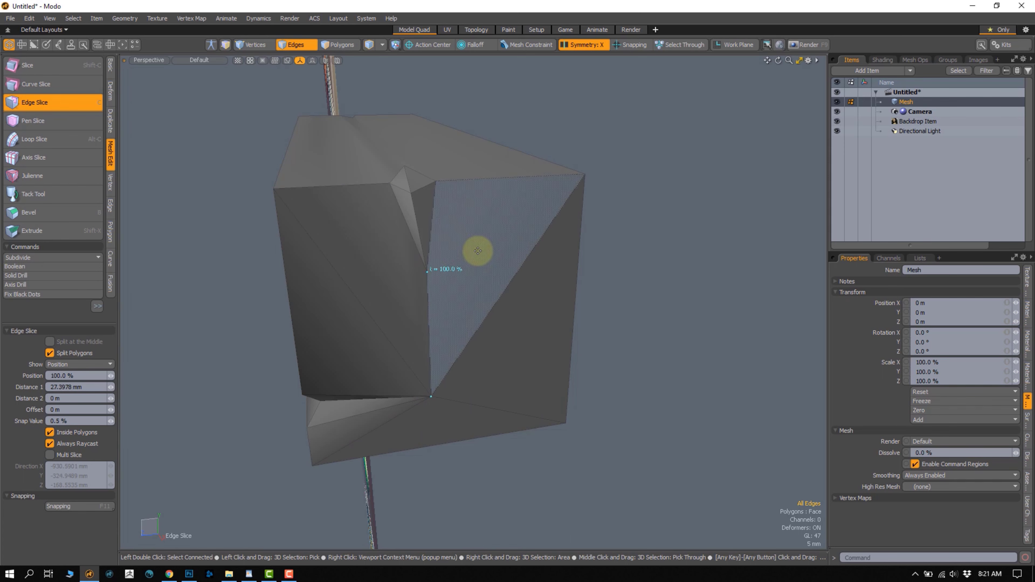
click(585, 175)
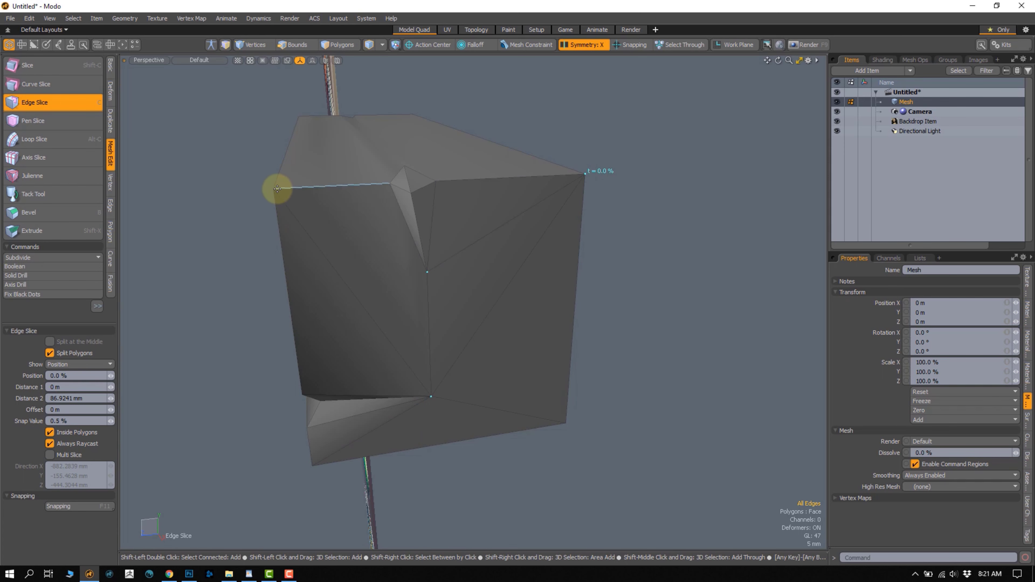
click(273, 188)
click(427, 271)
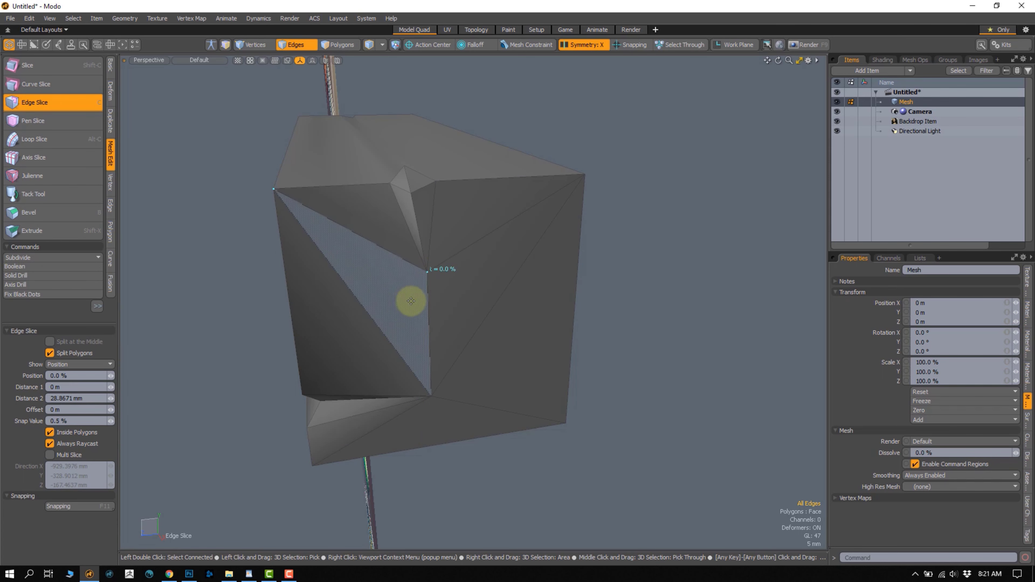
key(space)
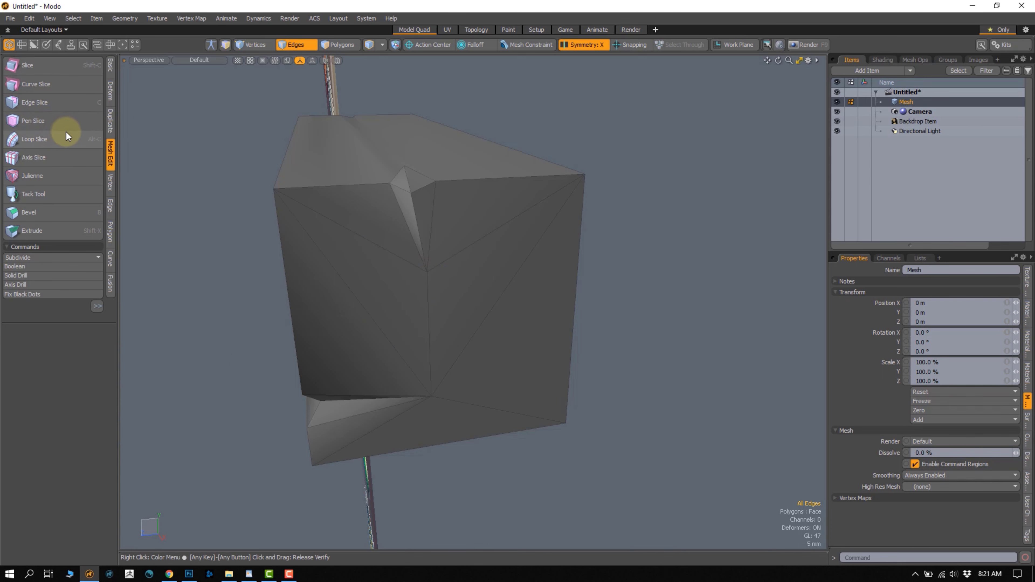
Join the two crack tips across the guard's top face and connect them to that face's corners with Edge Slice cuts
alt+drag(224, 276, 580, 238)
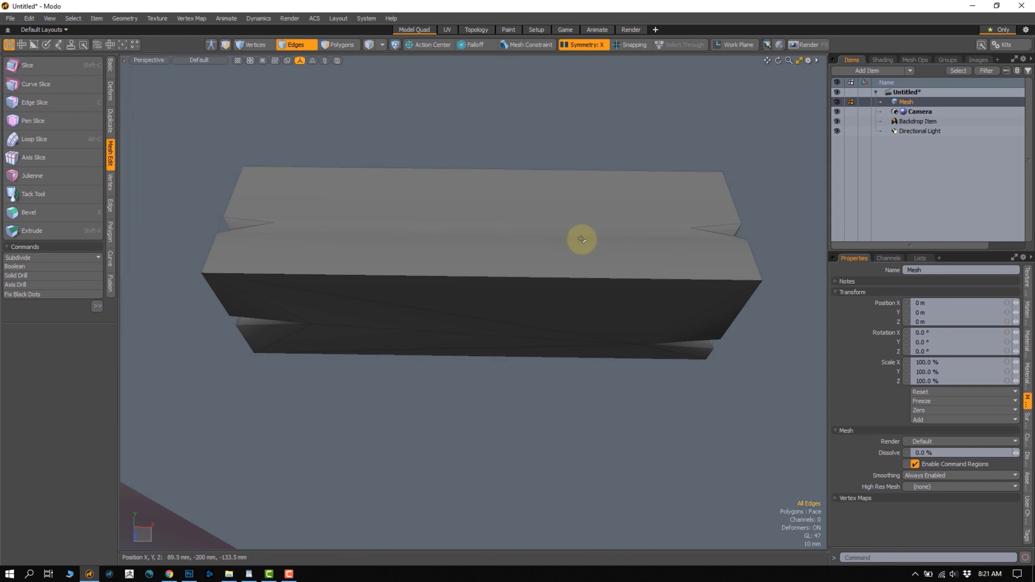
key(c)
click(688, 226)
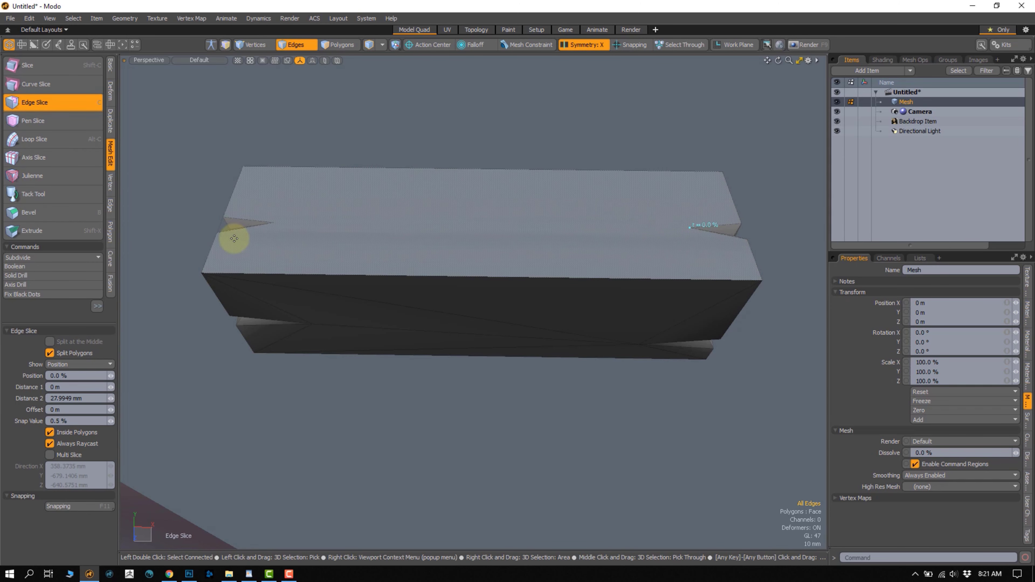
click(272, 224)
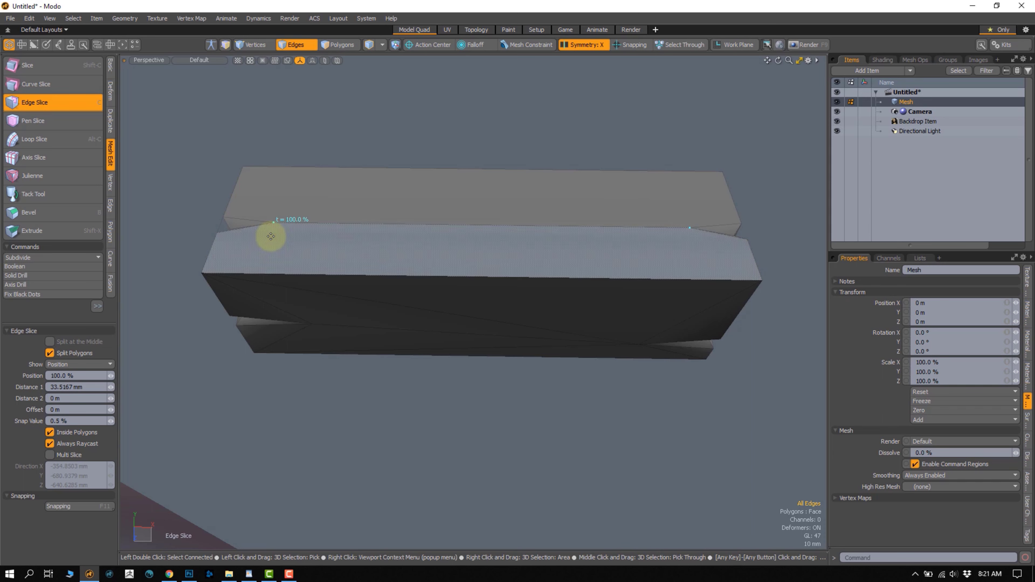
alt+drag(270, 236, 294, 290)
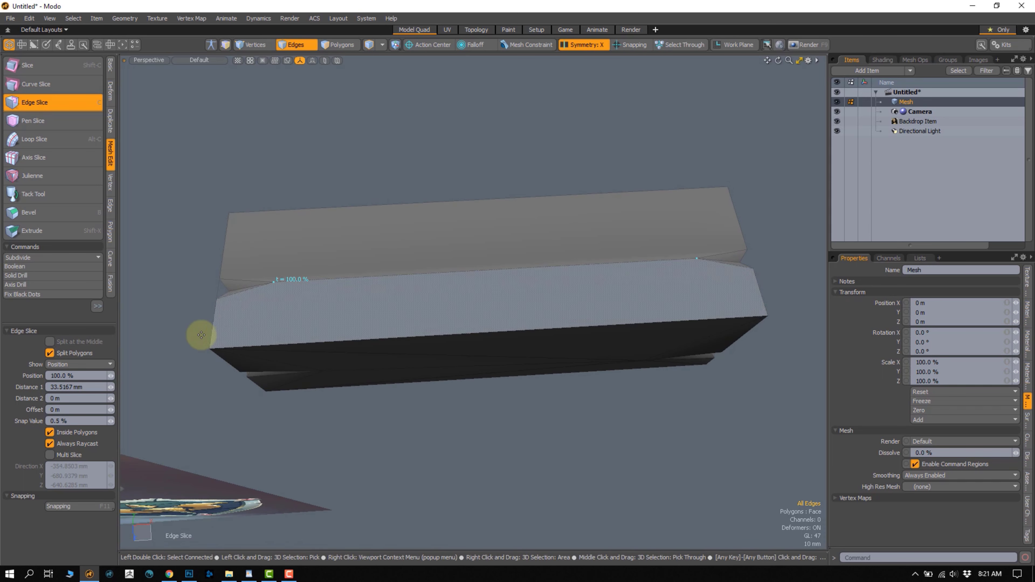
click(209, 348)
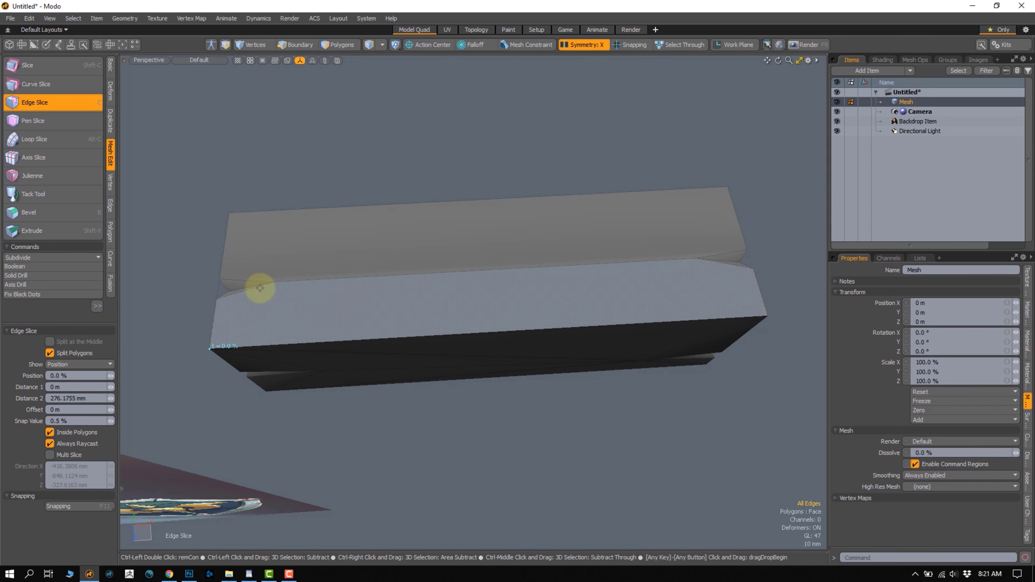
click(273, 282)
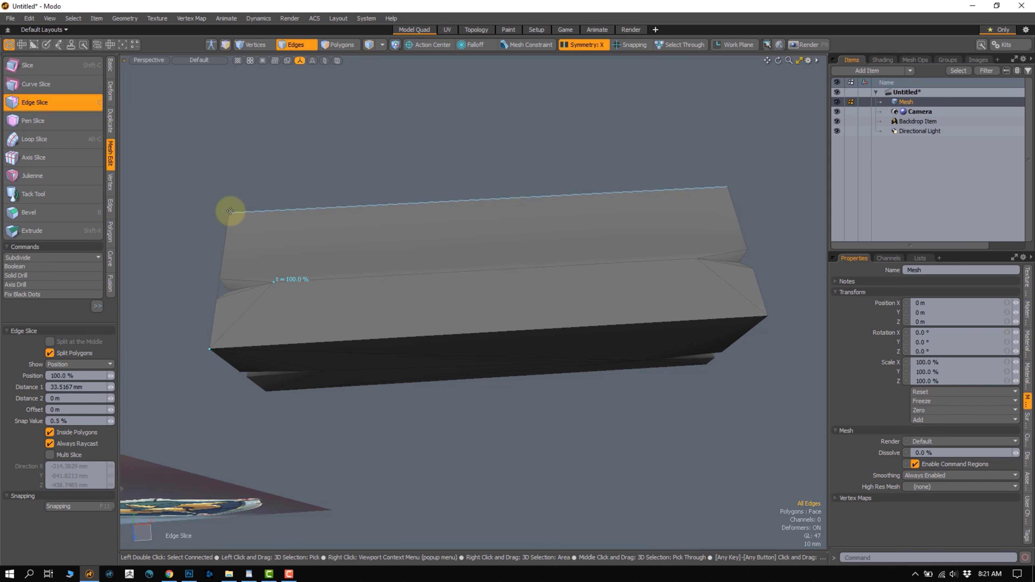
key(space)
Turn off symmetry and isolate the uncut polygon under the crack on the opposite end face by hiding all other polygons
alt+drag(231, 266, 366, 256)
key(space)
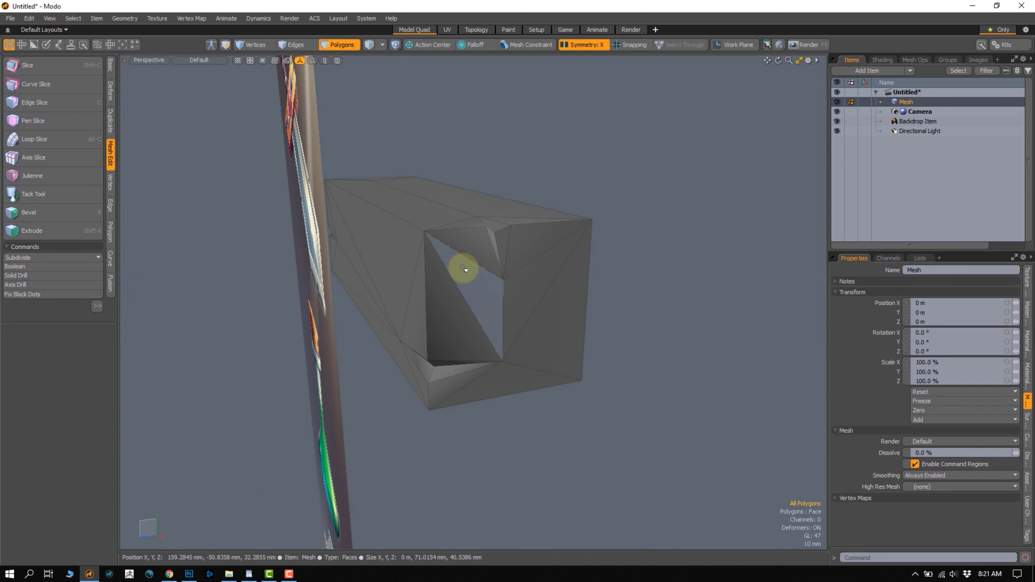
alt+drag(516, 270, 533, 292)
scroll(452, 249, up, 4)
alt+drag(437, 273, 398, 271)
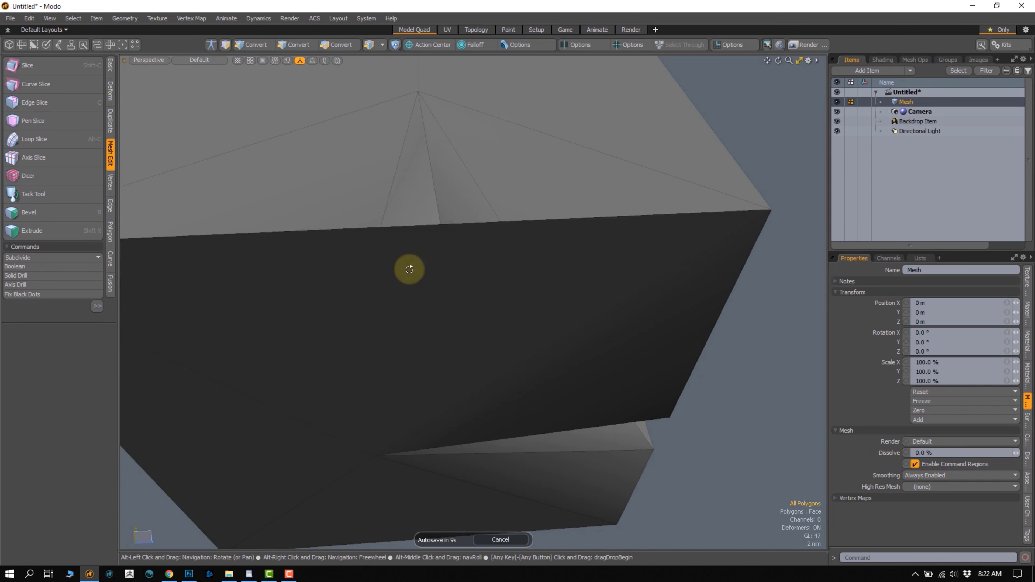
key(c)
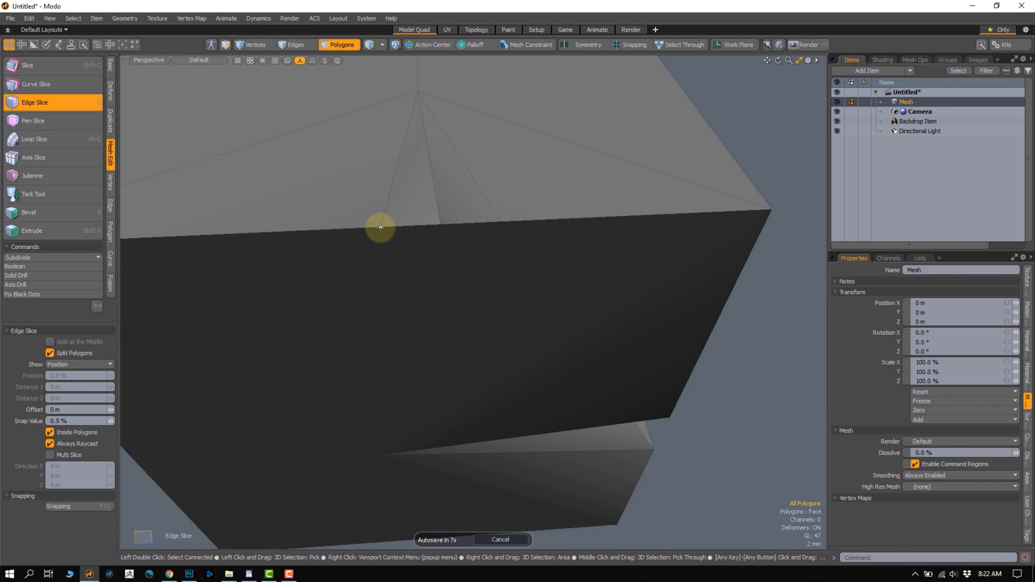
alt+drag(378, 232, 440, 310)
key(space)
click(633, 286)
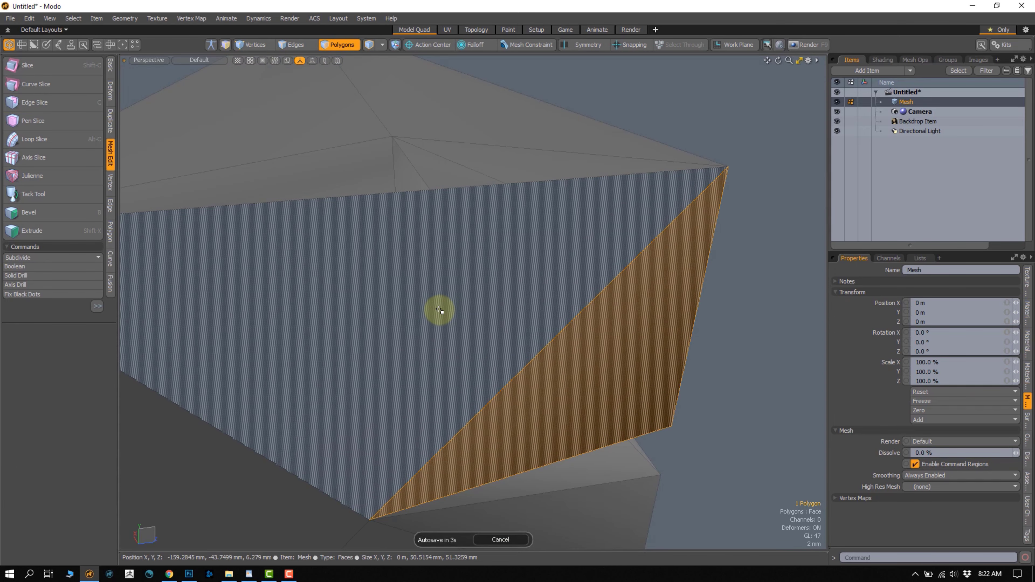
click(441, 309)
key(shift+h)
click(662, 297)
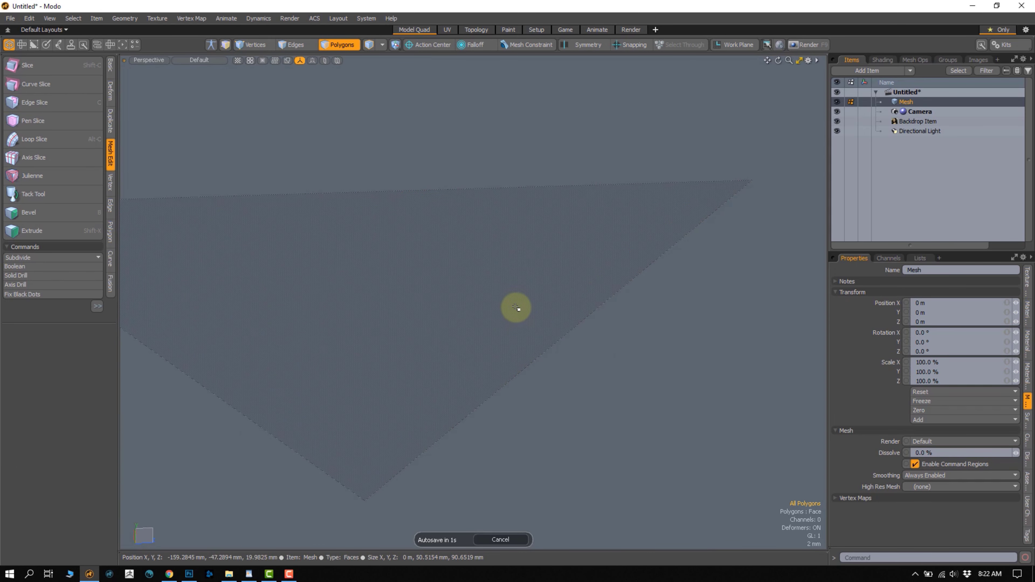
Toggle the viewport's vertex and wireframe display for the isolated polygon
key(ctrl+3)
click(545, 347)
key(ctrl+3)
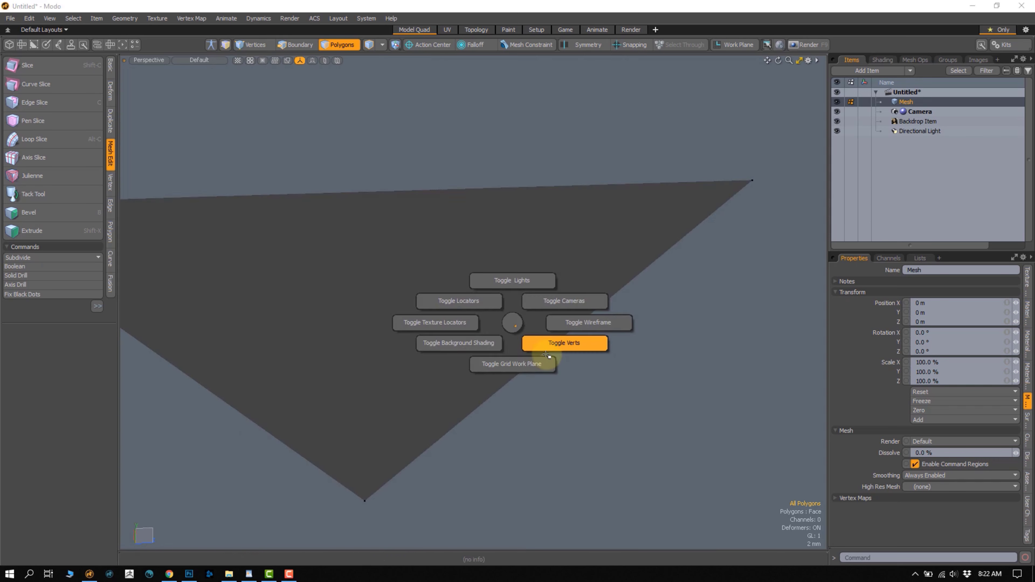
click(546, 356)
key(ctrl+3)
click(605, 346)
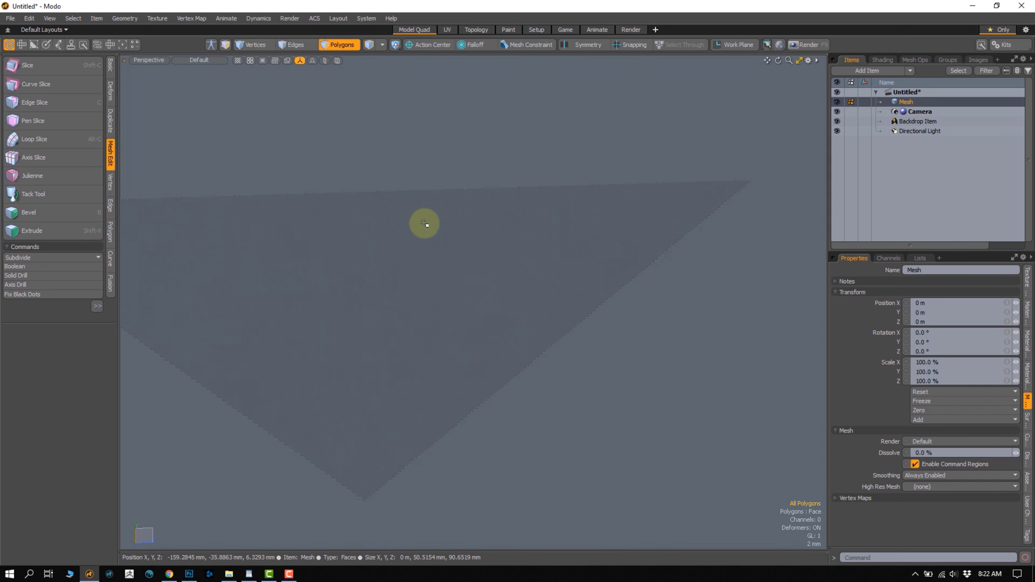
Cut a V-shaped crack outline into the isolated polygon's upper edge with Edge Slice, ending at 62 % along the edge
key(c)
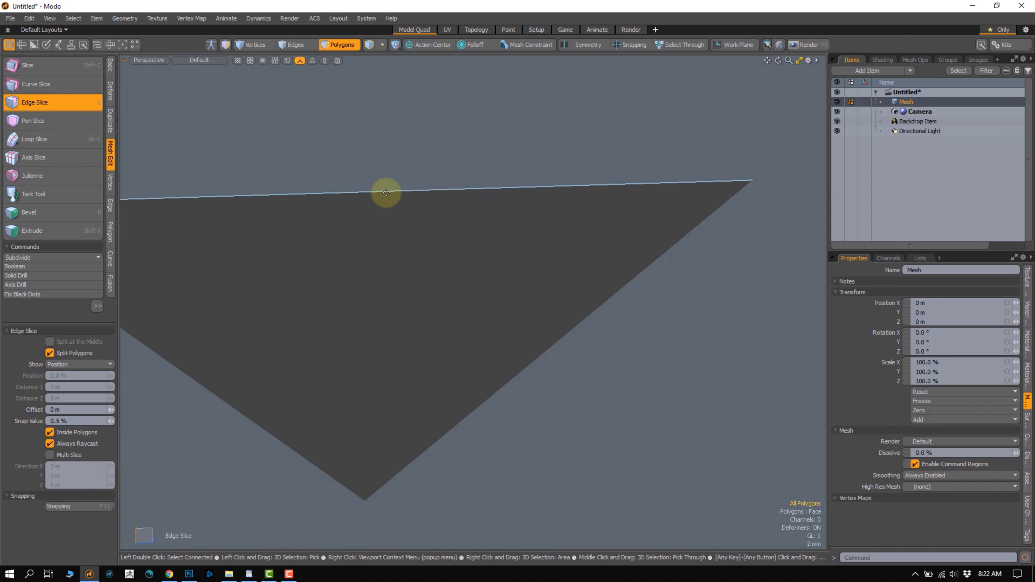
click(386, 191)
alt+drag(417, 288, 414, 252)
click(468, 168)
click(446, 222)
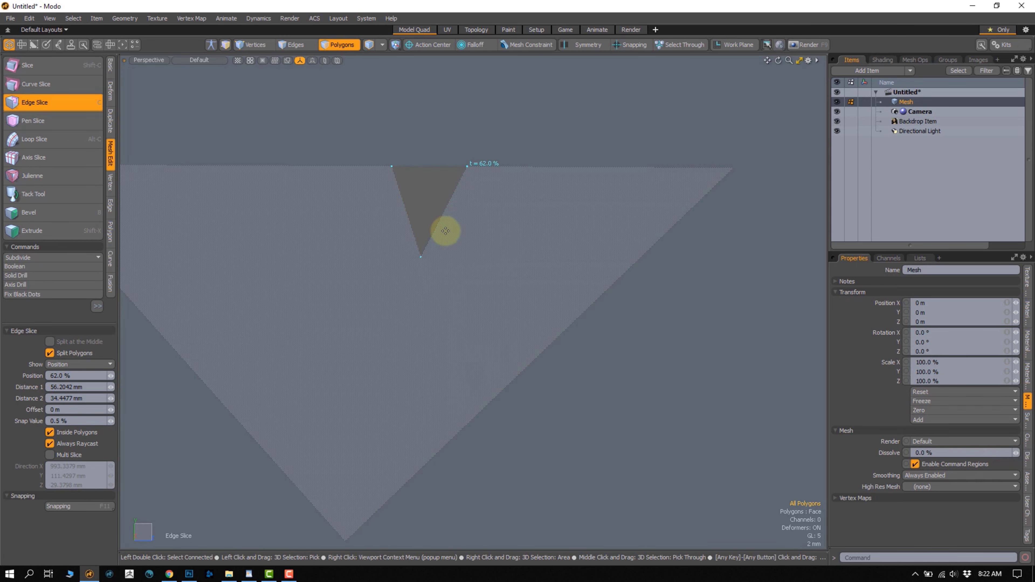
key(space)
Show the wireframe and connect the polygon's lower corner to the V's tip with an Edge Slice cut
click(431, 212)
alt+drag(544, 316, 557, 326)
click(557, 327)
alt+drag(429, 369, 513, 381)
key(ctrl+3)
click(487, 378)
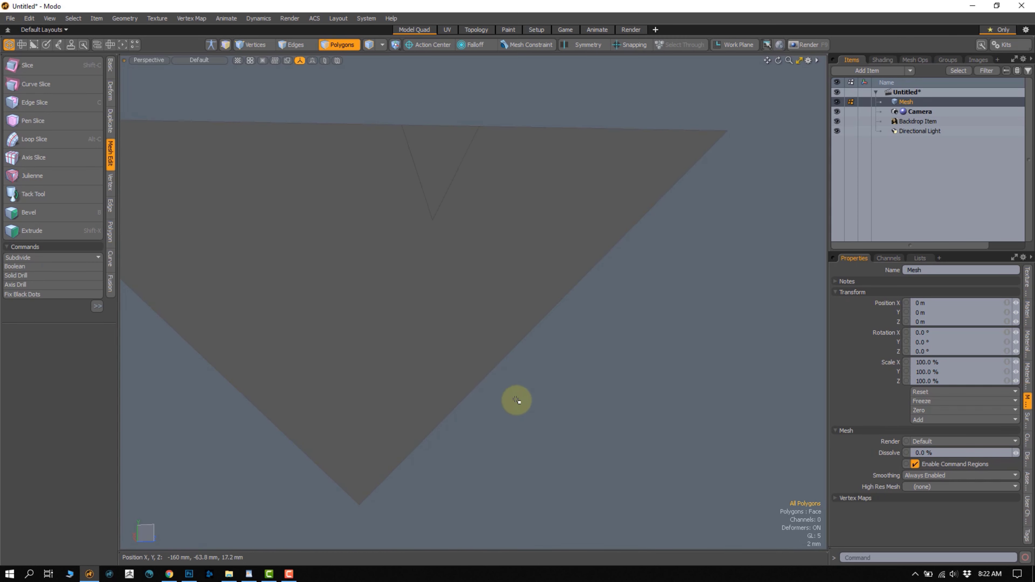
key(c)
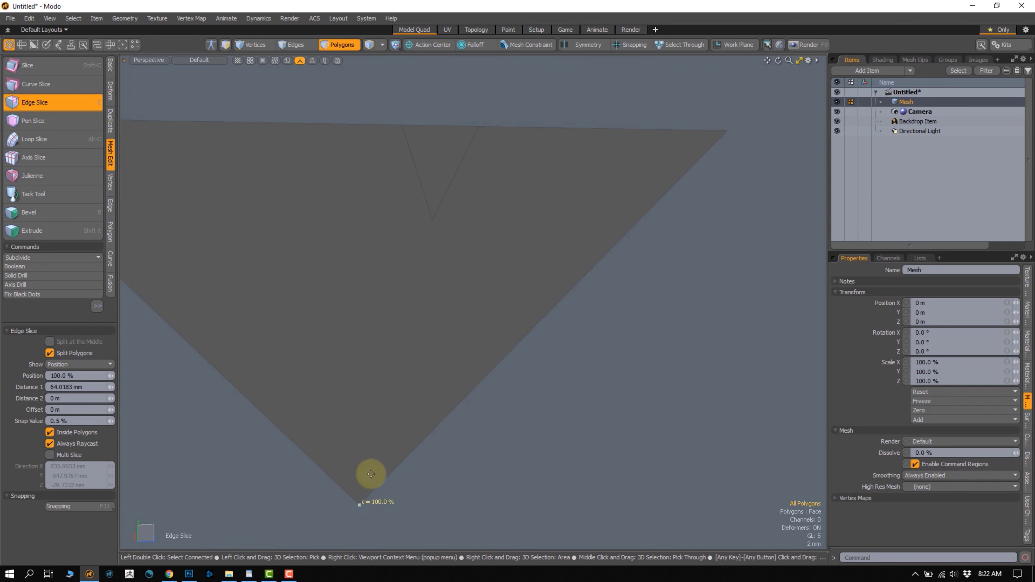
click(432, 221)
key(space)
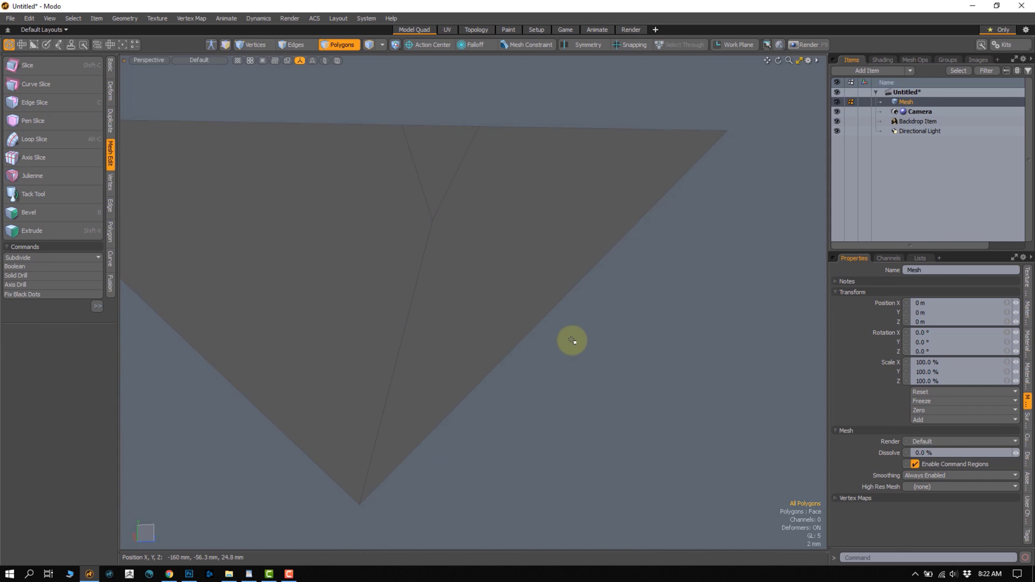
Unhide the mesh and move the V's outer edge vertex onto the matching crack corner of the top face
alt+drag(572, 341, 463, 246)
key(1)
click(482, 177)
key(w)
drag(506, 177, 453, 227)
Cut from the V's tip to its upper edge at the top-face crack's centre vertex with Edge Slice
key(c)
click(428, 273)
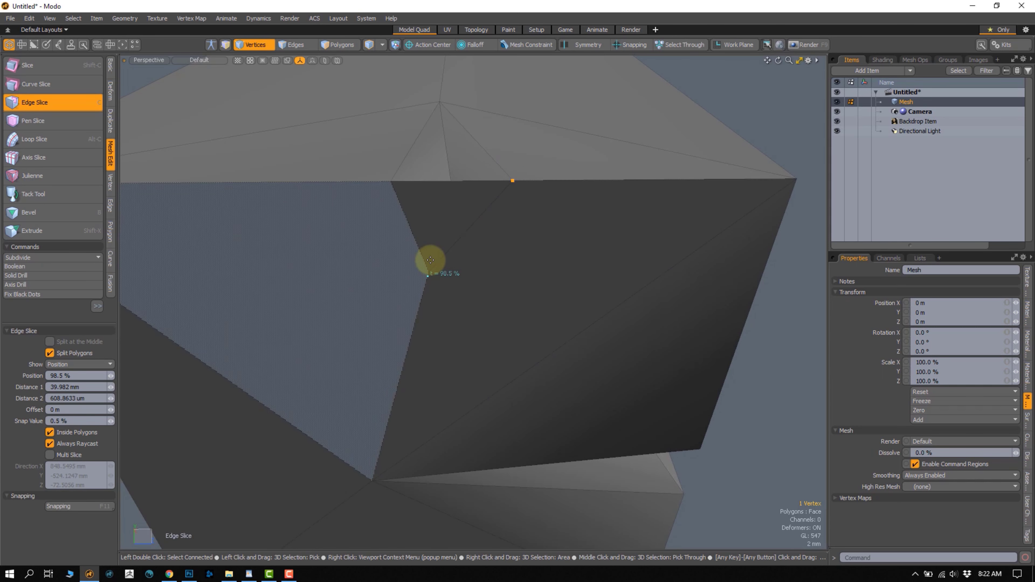
click(450, 180)
mouse_move(445, 215)
alt+mouse_down()
mouse_move(347, 271)
mouse_move(423, 227)
mouse_move(448, 183)
mouse_move(462, 215)
alt+mouse_up()
key(space)
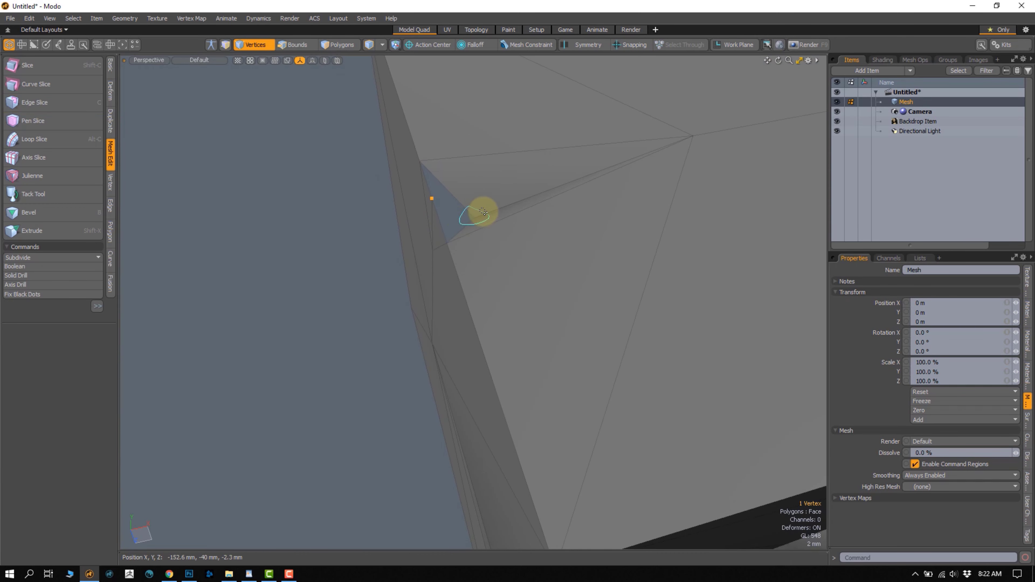
Scale the two neighbouring vertices at the middle of the crack towards each other to 46.5 %
shift+click(473, 219)
key(y)
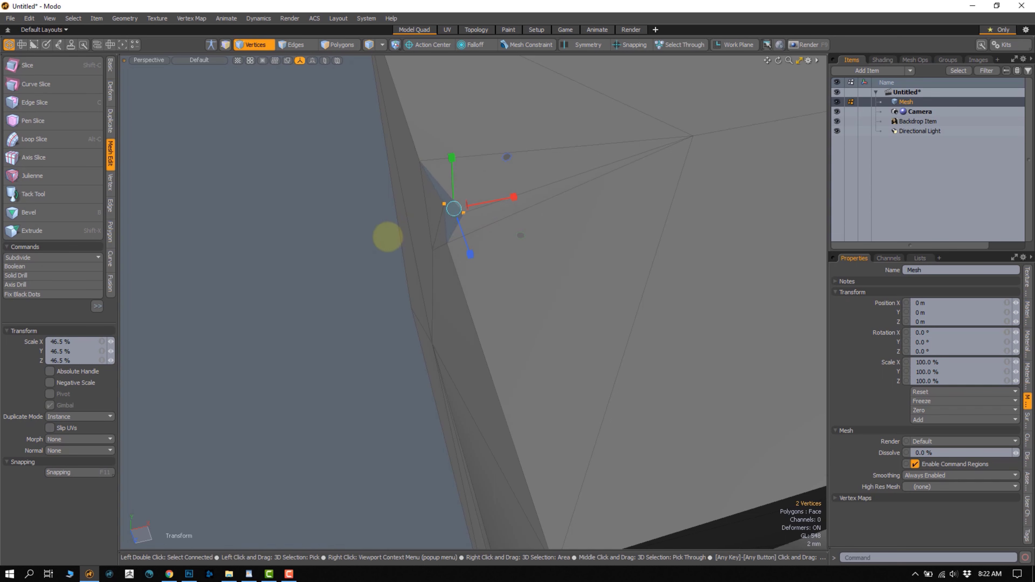
alt+drag(294, 297, 463, 257)
key(space)
key(w)
key(space)
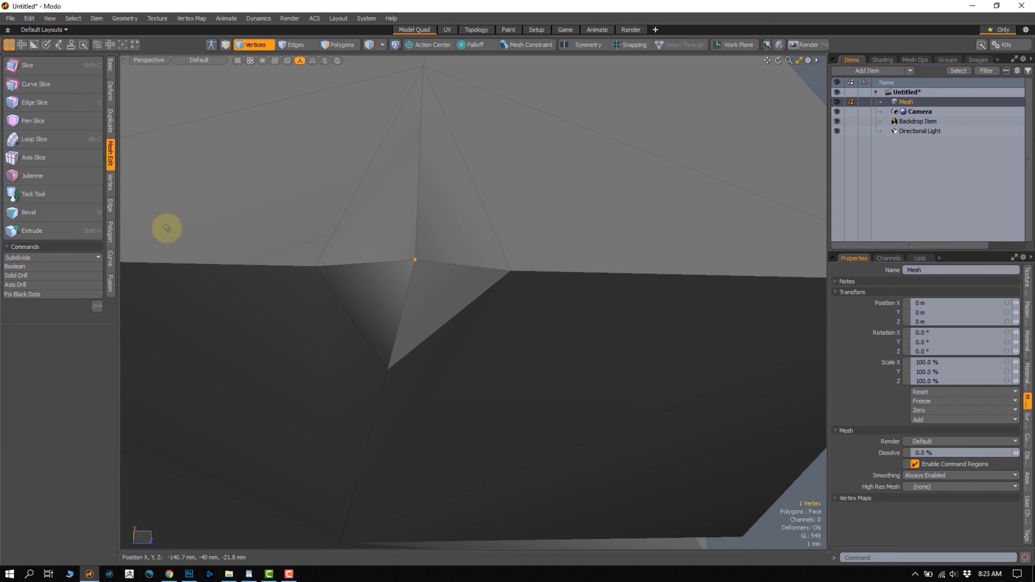
Move the two vertices at one upper corner of the crack inward along the guard's edge
click(110, 186)
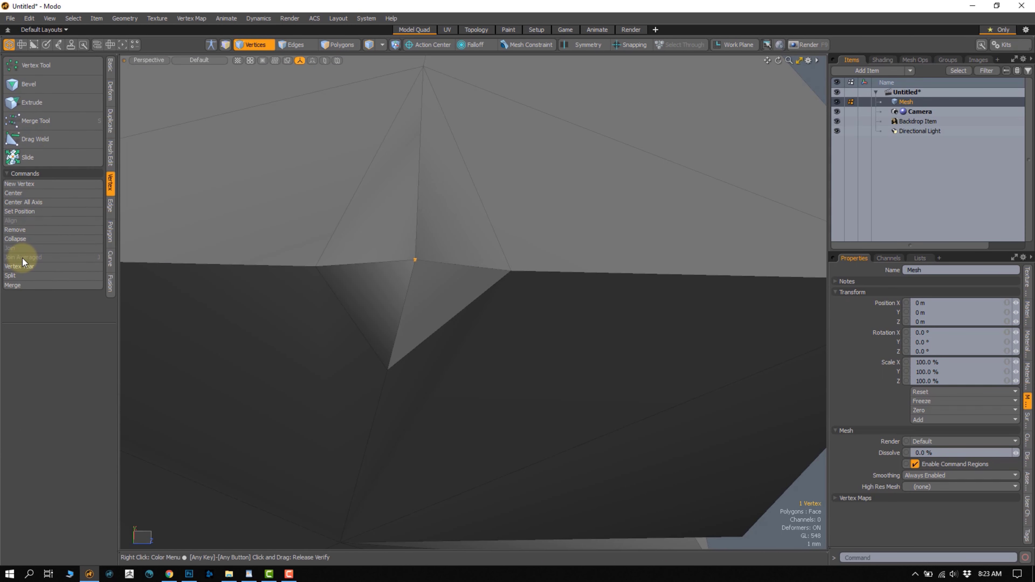
alt+drag(420, 248, 397, 233)
key(1)
right_drag(329, 175, 349, 193)
key(w)
alt+drag(358, 223, 360, 191)
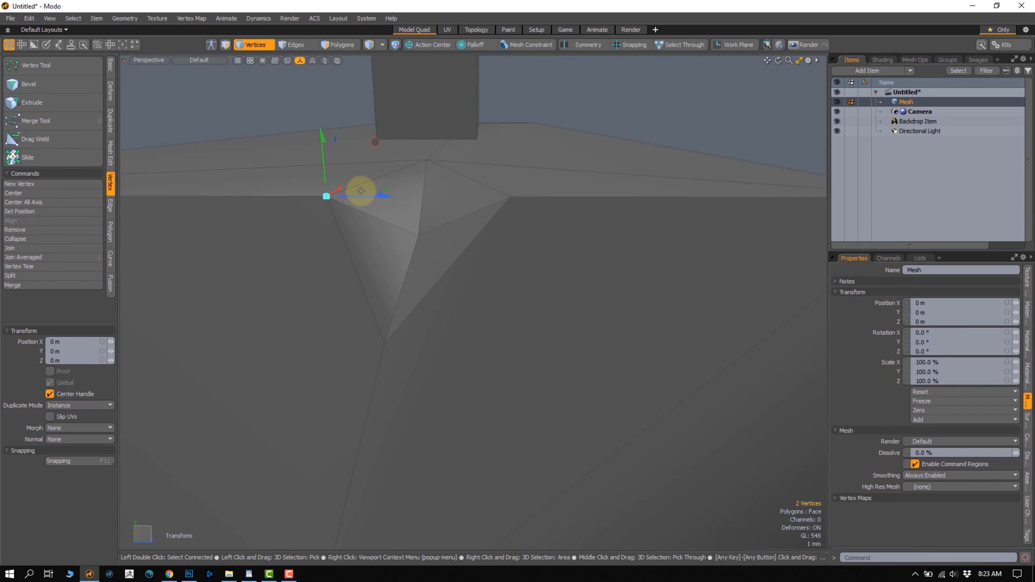
key(q)
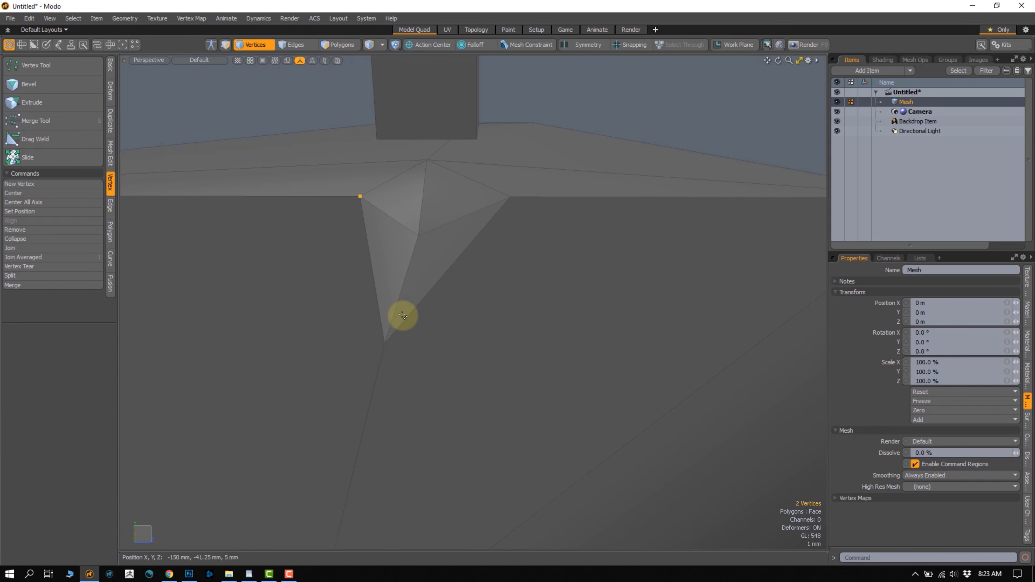
Move the vertices at the crack's lower tip to reshape it, and clear the vertex selection
right_drag(368, 329, 420, 350)
key(w)
drag(433, 314, 452, 260)
scroll(384, 264, down, 4)
key(Escape)
key(1)
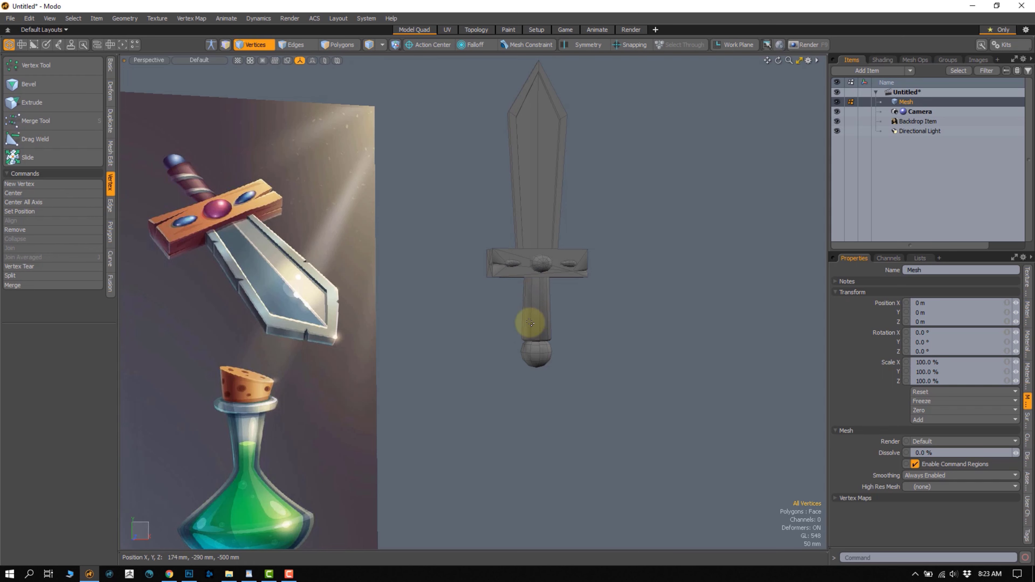
alt+drag(543, 325, 471, 317)
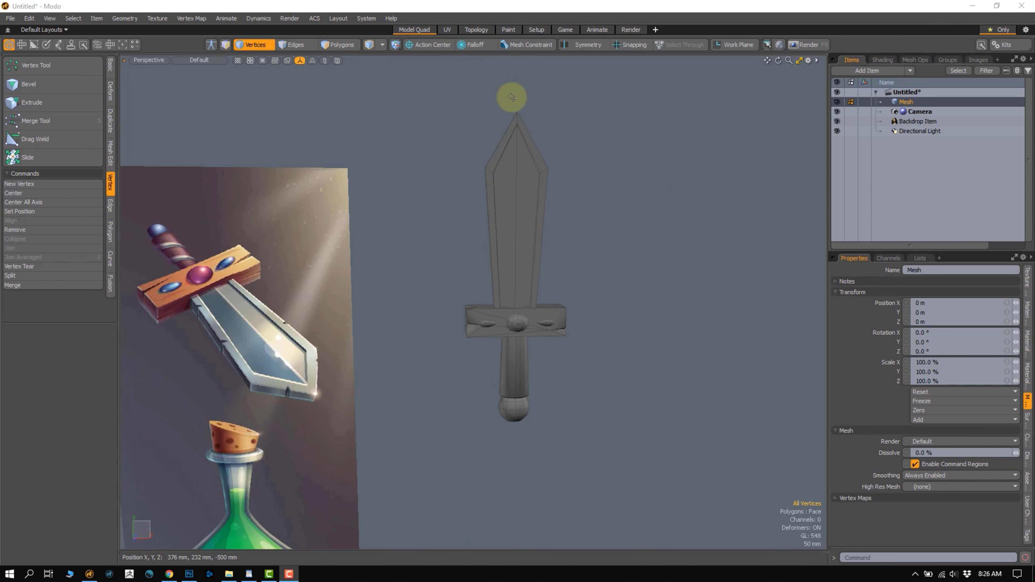
Switch to the UV layout and move all of the mesh's UVs sideways out of the UV square
click(447, 30)
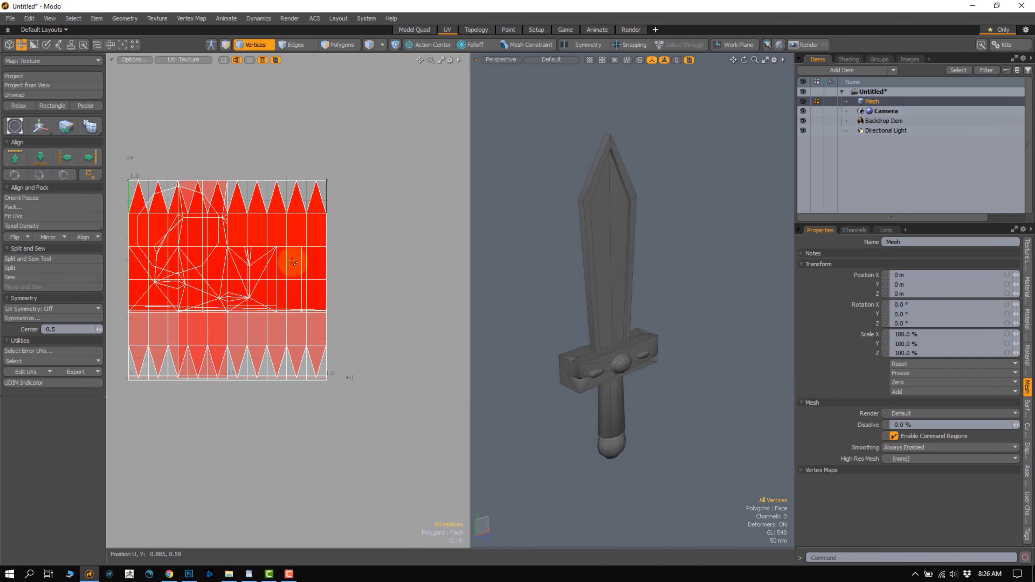
middle_drag(495, 445, 690, 416)
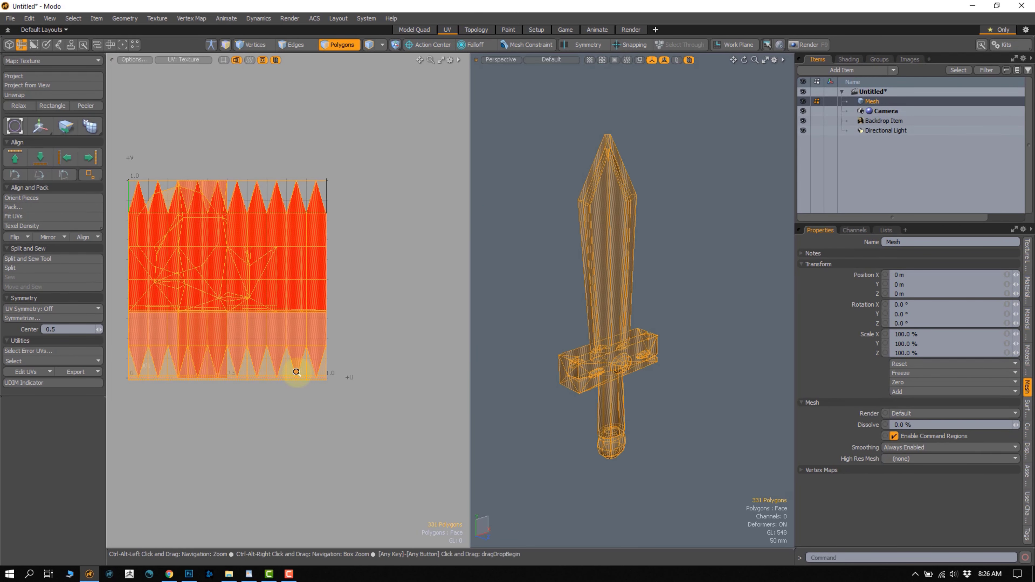
scroll(314, 354, down, 3)
key(w)
drag(301, 258, 134, 246)
key(q)
Select all polygons of the small oval gem beside the cracked end of the guard
click(566, 307)
alt+drag(599, 357, 583, 402)
alt+shift+drag(583, 402, 580, 335)
double_click(591, 307)
alt+drag(566, 300, 658, 307)
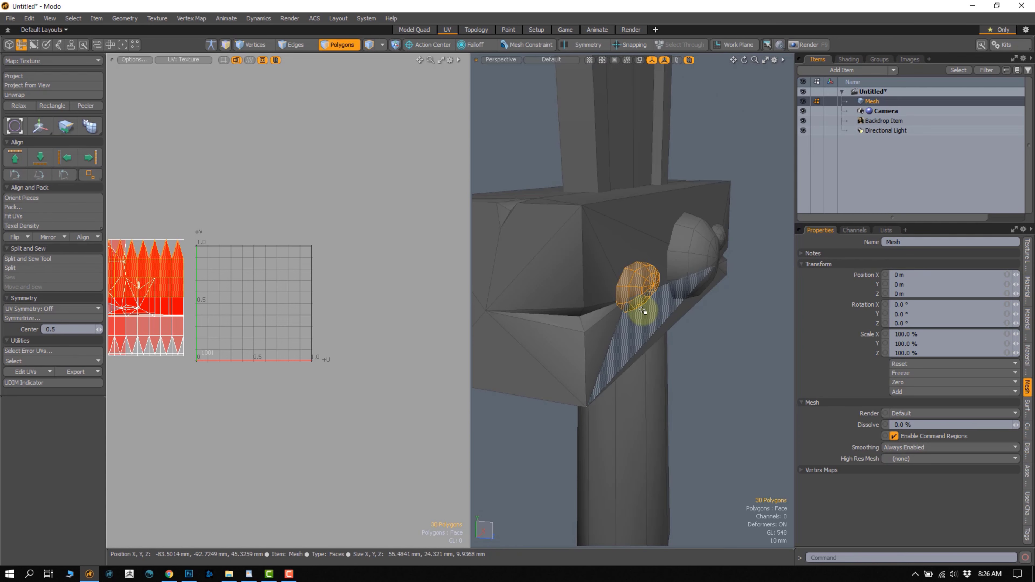
key(shift+h)
key(y)
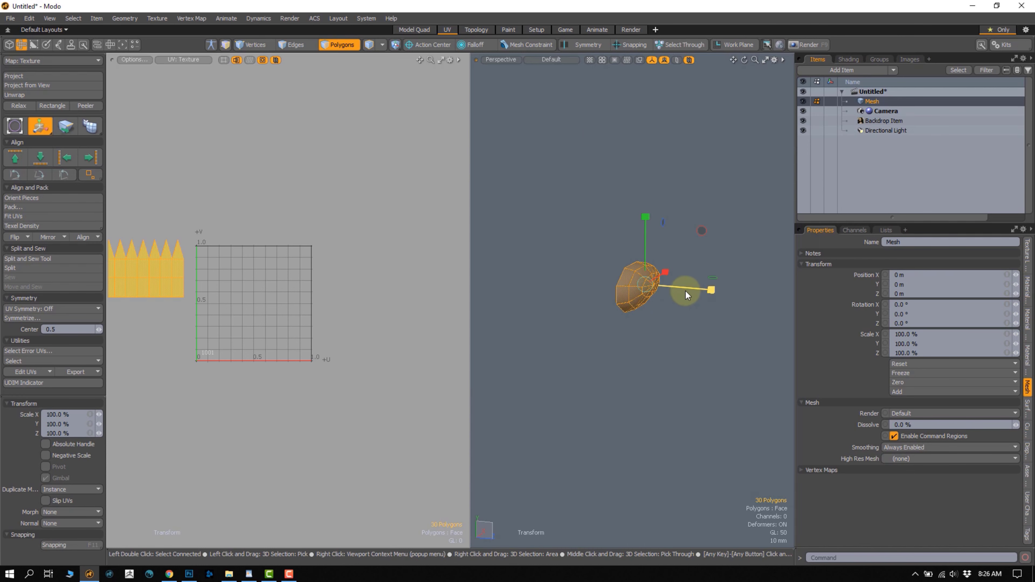
mouse_move(582, 358)
mouse_down()
mouse_move(590, 347)
mouse_move(549, 332)
mouse_move(584, 341)
mouse_up()
key(u)
key(space)
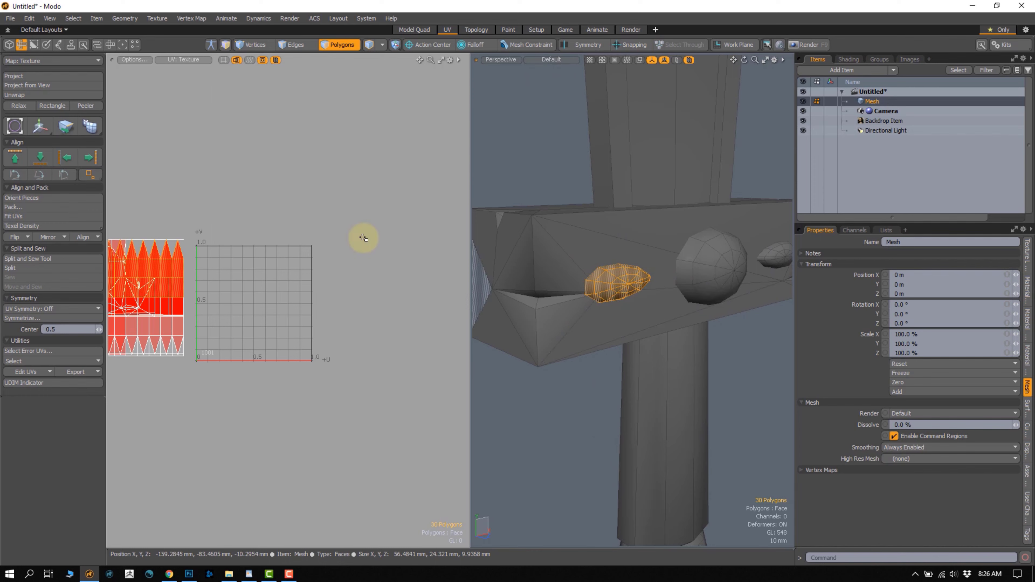
Unwrap the gem with the Conformal method and Planar projection, and move its island outside the UV square
click(20, 93)
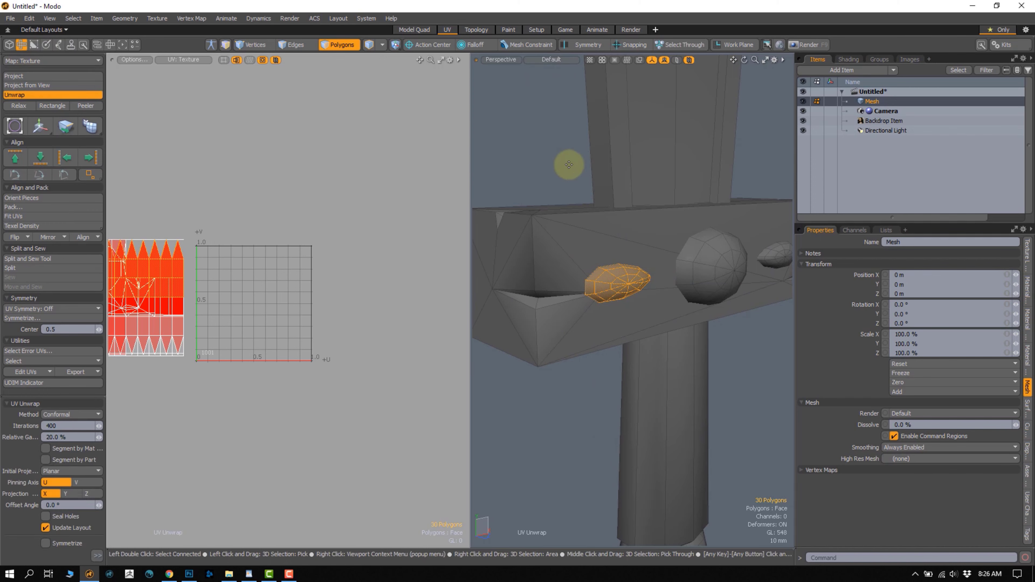
click(542, 170)
scroll(265, 321, up, 3)
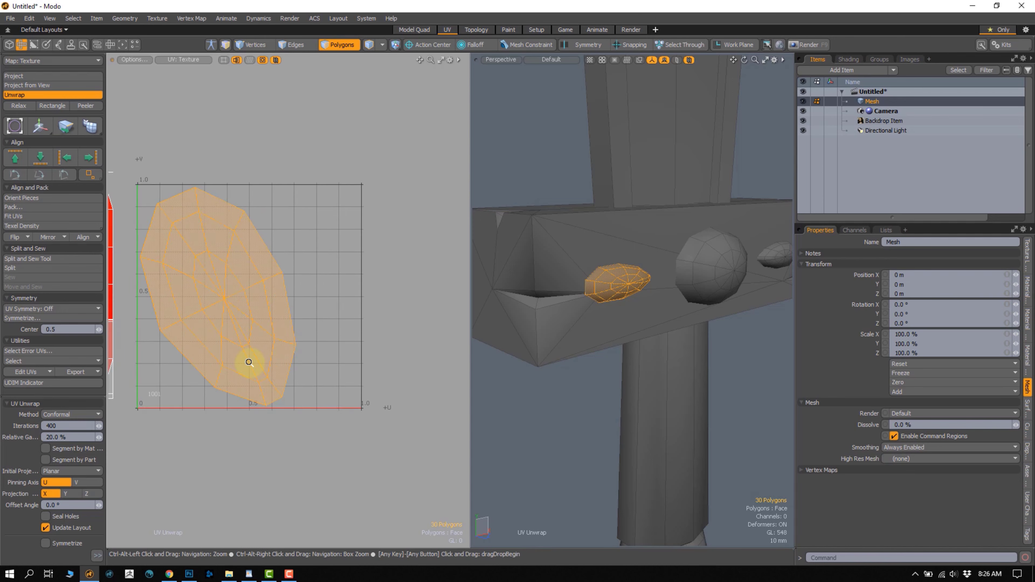
scroll(248, 363, down, 5)
key(w)
drag(312, 296, 399, 253)
key(q)
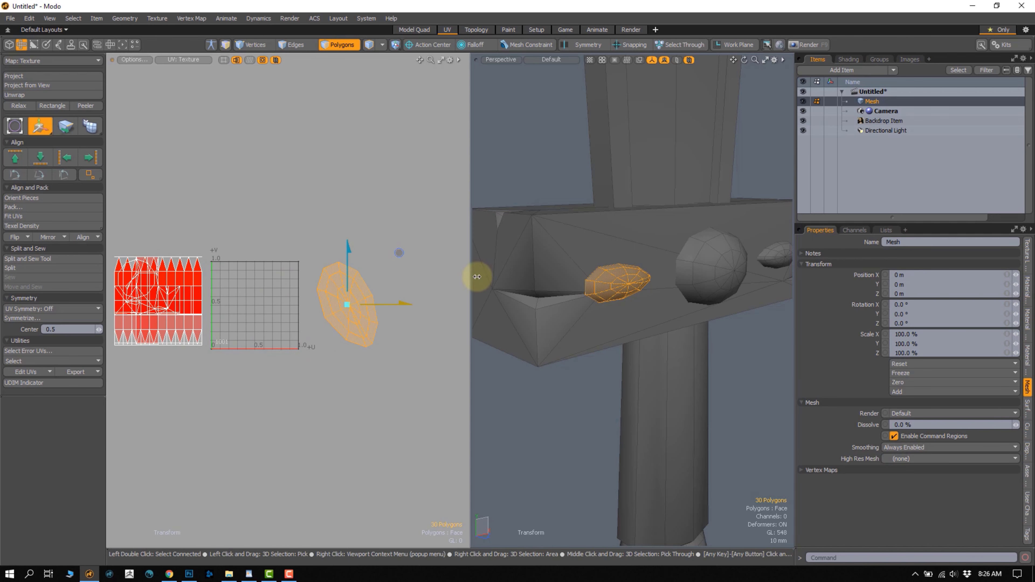
Select the other five gems on the front and back of the guard
alt+shift+drag(594, 331, 503, 331)
click(606, 270)
double_click(648, 271)
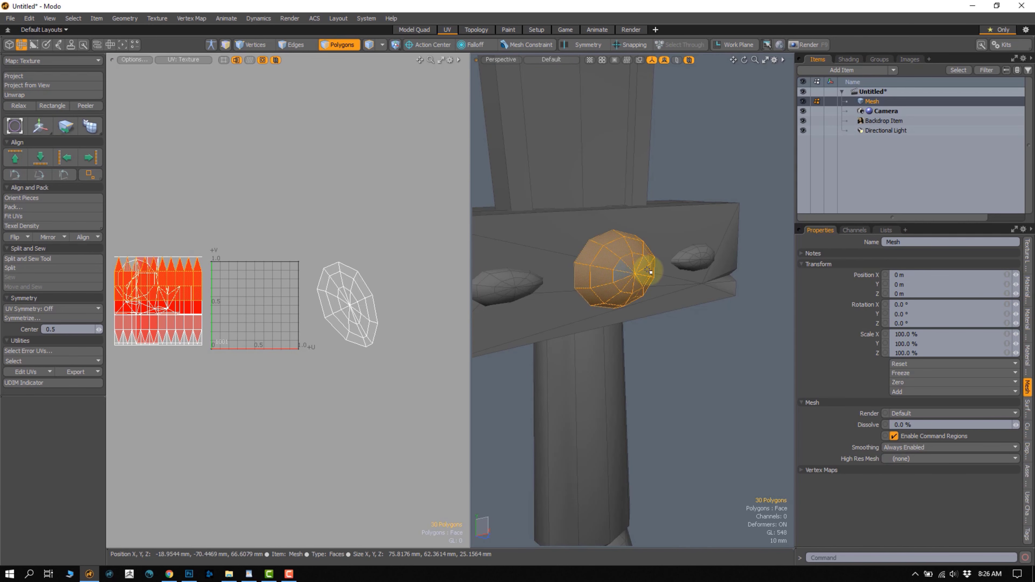
shift+double_click(697, 256)
alt+drag(514, 286, 693, 297)
shift+double_click(684, 303)
shift+double_click(615, 298)
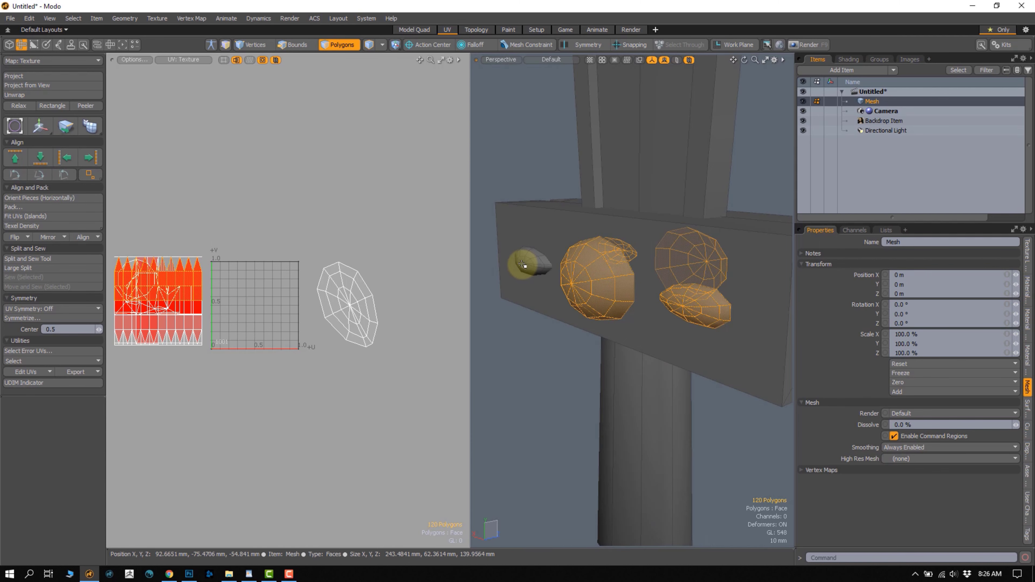
alt+drag(629, 279, 608, 260)
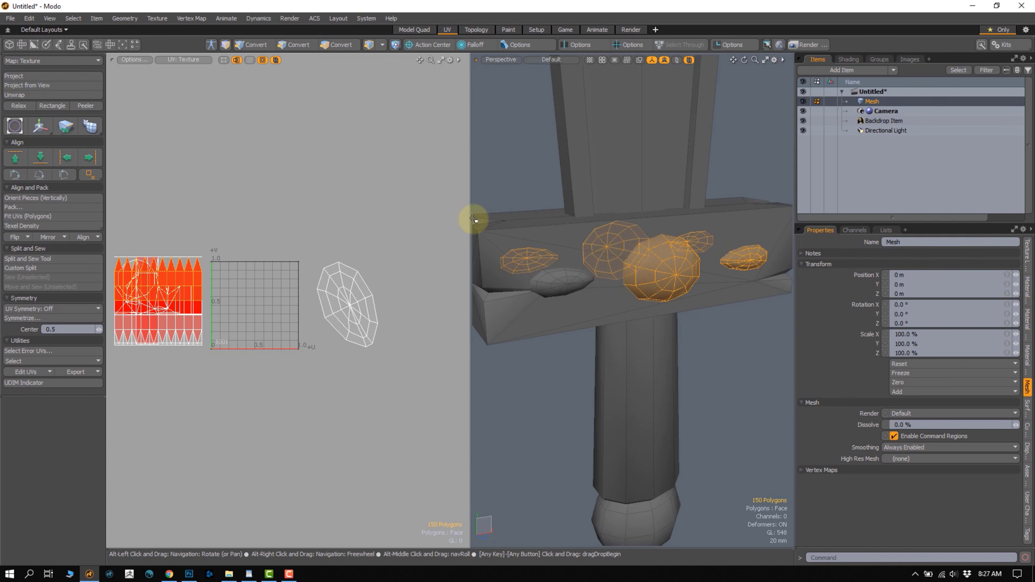
Unwrap the five selected gems and move their islands outside the UV square beyond the first gem's island
click(18, 95)
click(527, 180)
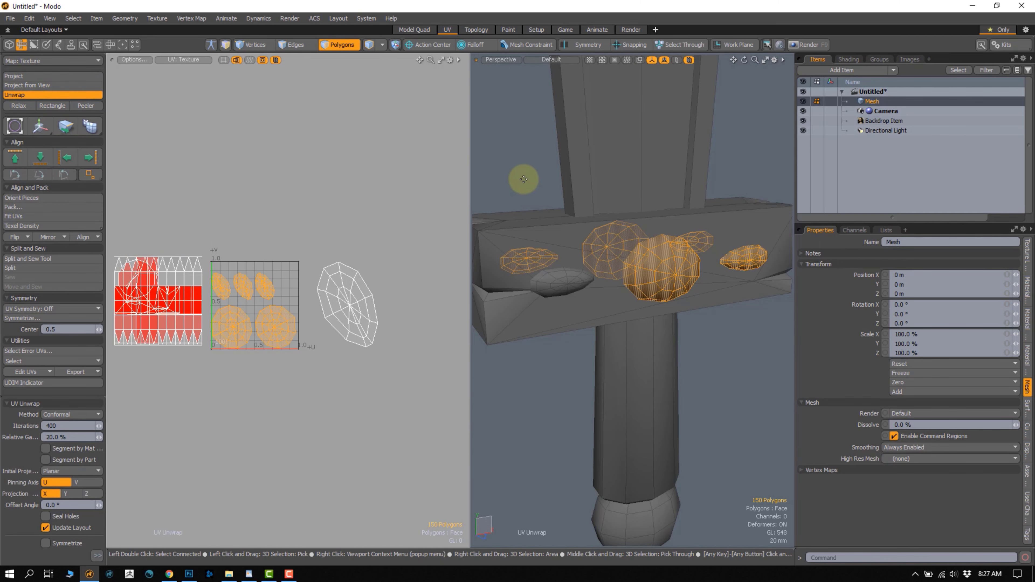
key(w)
drag(303, 268, 466, 210)
key(q)
click(335, 214)
scroll(345, 330, down, 2)
scroll(345, 330, up, 2)
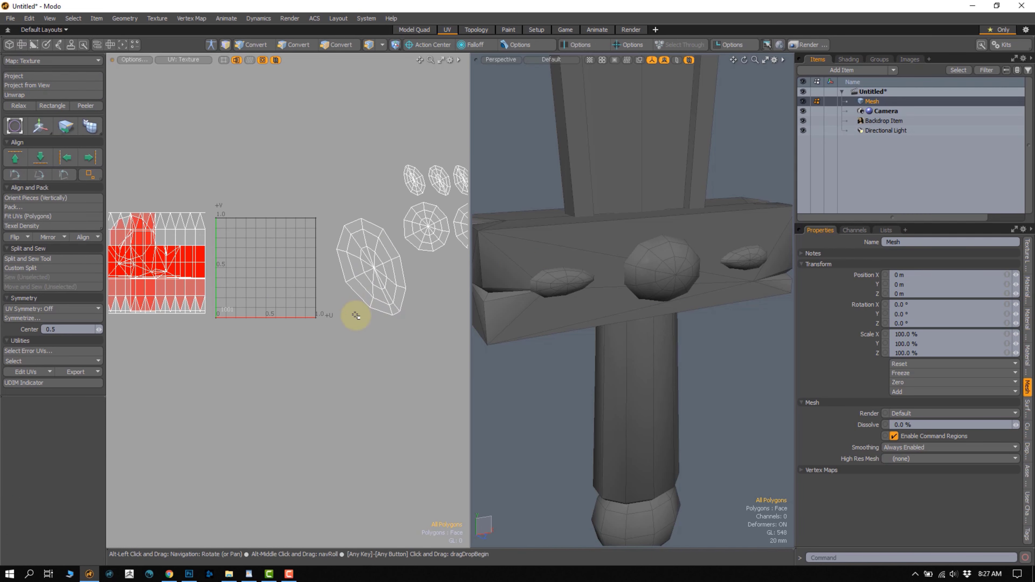
Isolate the spherical pommel and select the edge loop around its middle as the seam
double_click(628, 524)
alt+drag(648, 481, 637, 362)
key(shift+h)
alt+drag(622, 453, 624, 350)
key(2)
alt+drag(614, 388, 602, 366)
double_click(593, 346)
Unwrap the pommel into two halves and move them about 1.38 in U and 0.6 in V
click(41, 95)
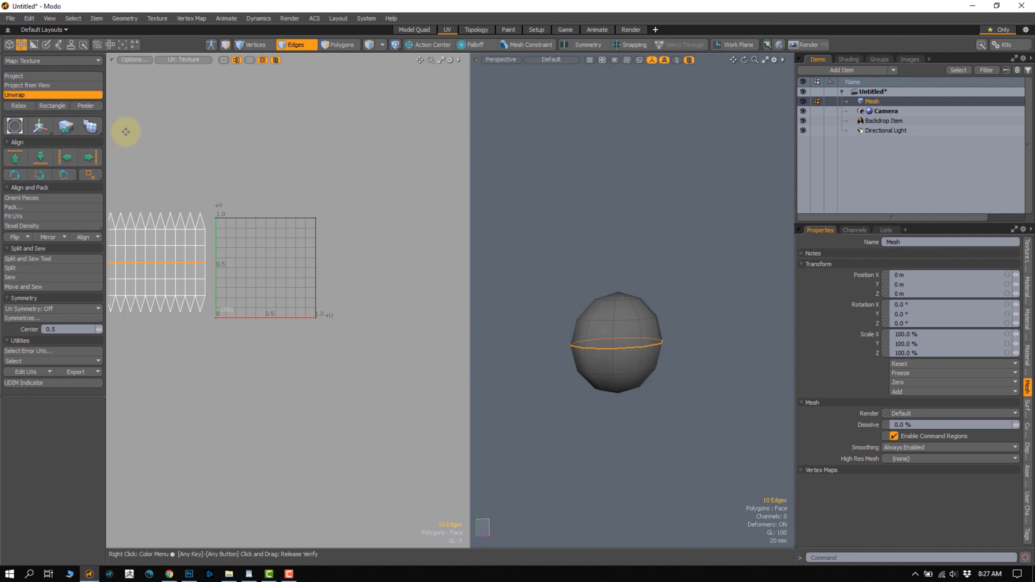
click(300, 302)
key(3)
double_click(243, 259)
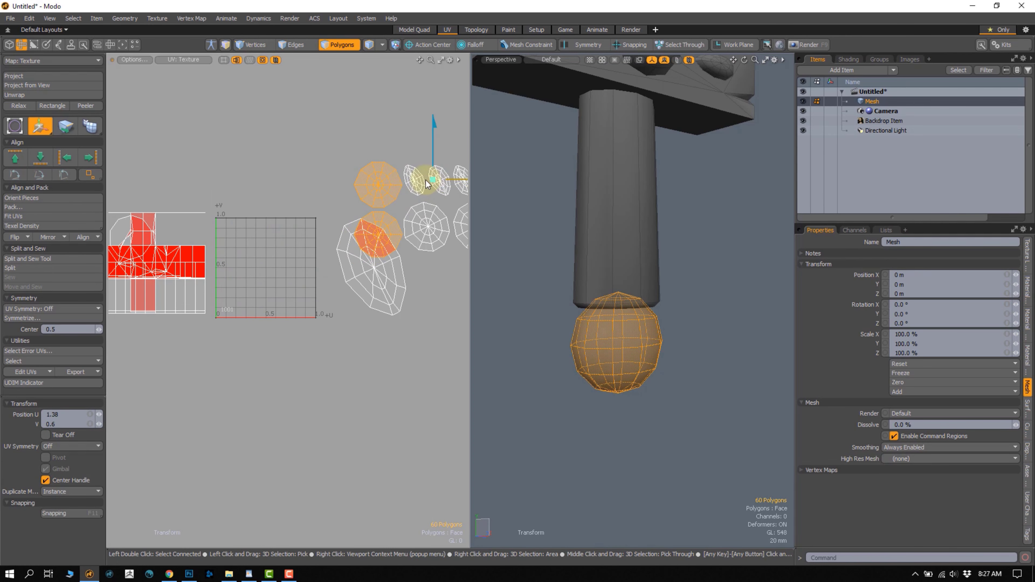
Isolate the grip and select its bottom edge loop plus one lengthwise edge as seams
double_click(613, 258)
key(shift+h)
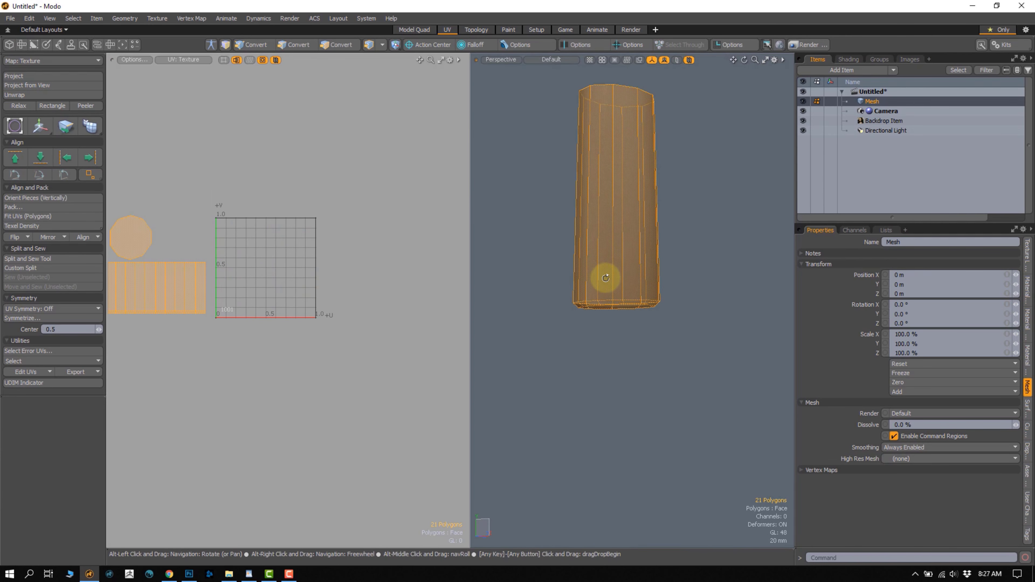
click(635, 352)
alt+drag(635, 352, 615, 260)
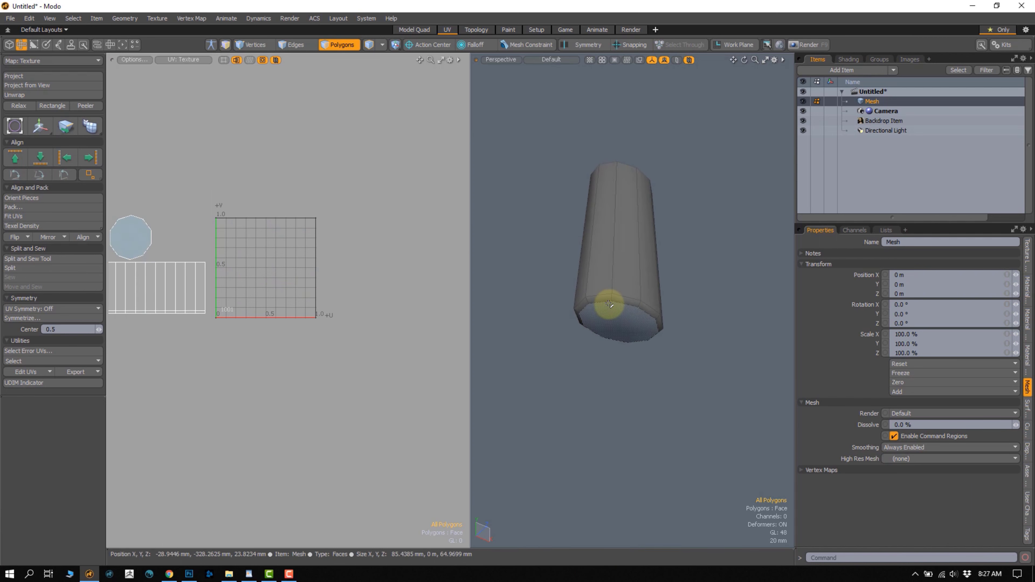
key(2)
double_click(598, 294)
alt+drag(617, 316, 621, 283)
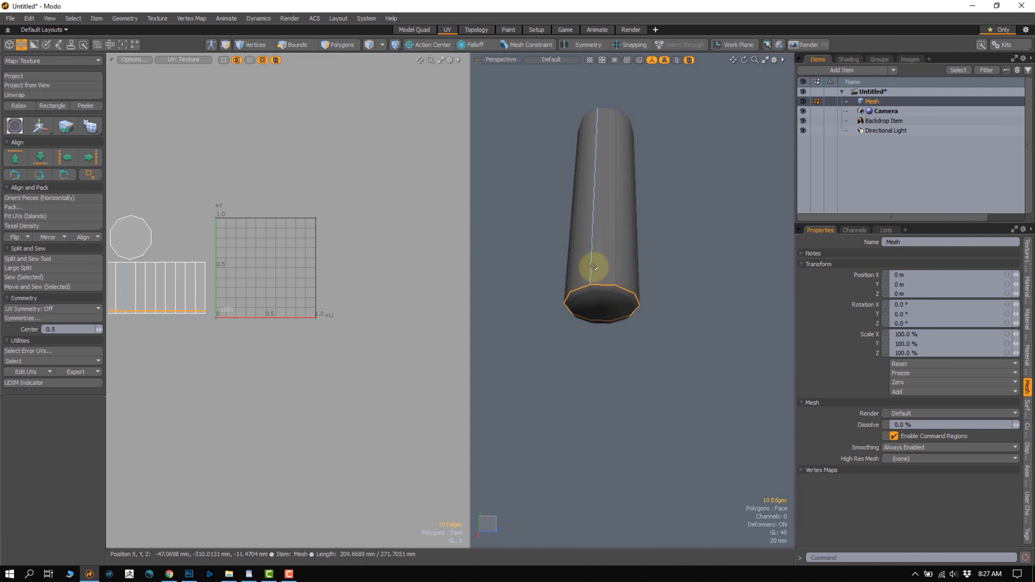
shift+click(594, 248)
mouse_move(595, 249)
alt+mouse_down()
mouse_move(581, 294)
mouse_move(594, 266)
alt+mouse_up()
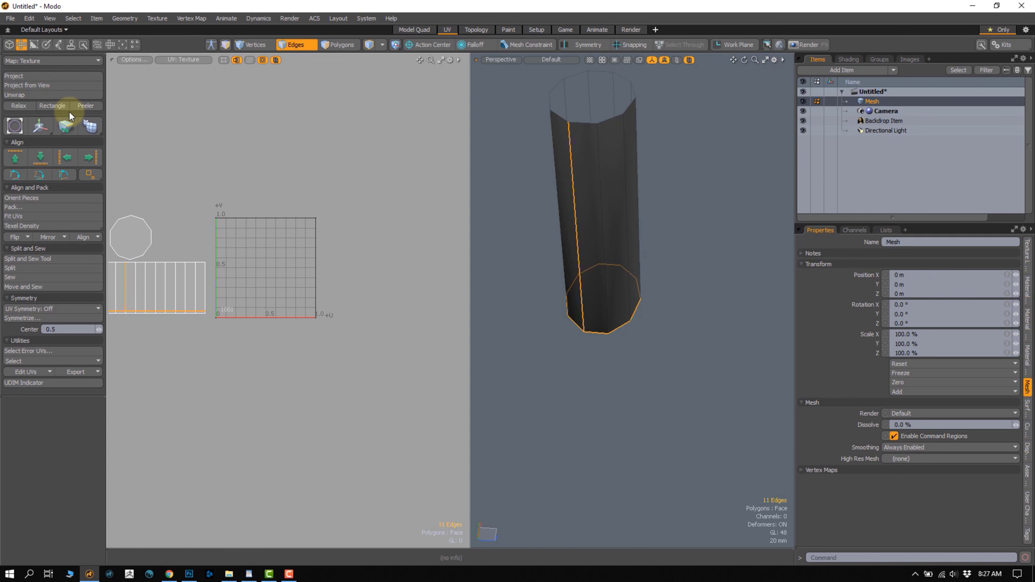
Unwrap the grip along the selected seam edges with the Conformal method
click(44, 97)
click(599, 226)
alt+drag(289, 310, 287, 310)
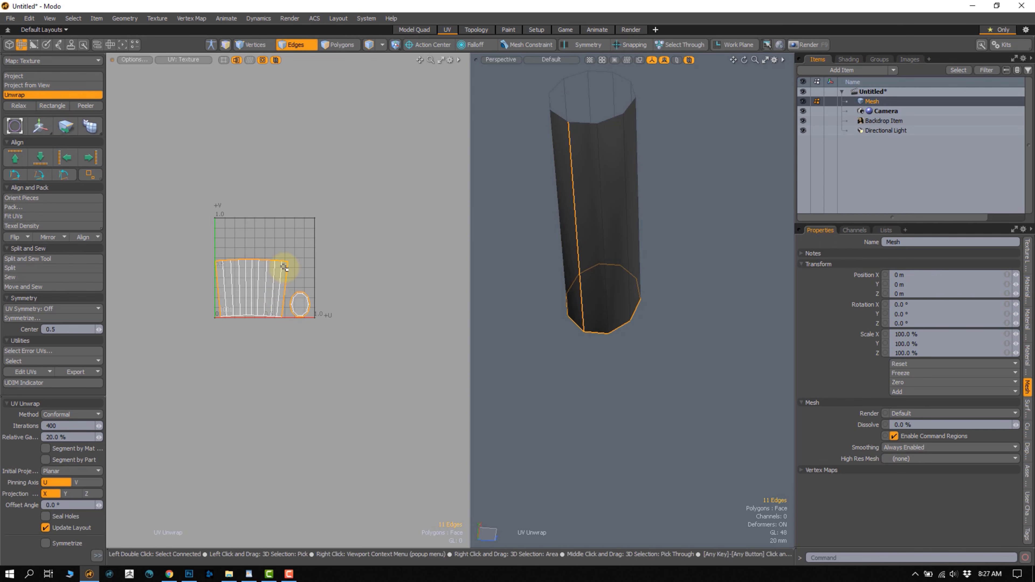
key(space)
key(space)
Select the grip's UV islands, unhide the mesh and move the islands outside the UV square
mouse_move(280, 216)
right_down()
mouse_move(327, 366)
mouse_move(375, 258)
right_up()
key(u)
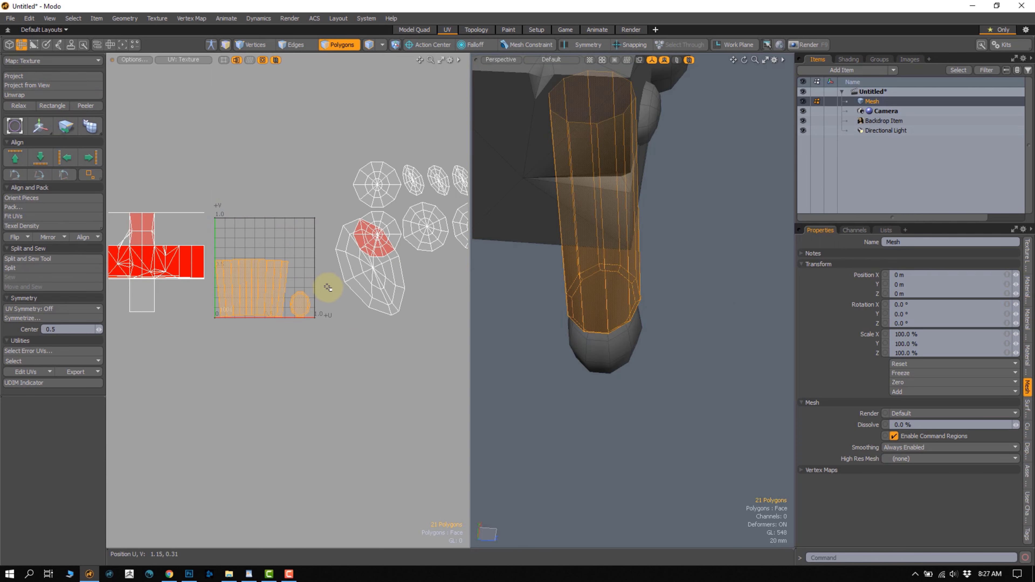
key(w)
drag(321, 247, 515, 247)
key(space)
Select all the unwrapped islands outside the UV square and hide their polygons
scroll(312, 311, down, 3)
alt+drag(336, 268, 308, 284)
mouse_move(359, 166)
right_down()
mouse_move(279, 349)
mouse_move(453, 215)
right_up()
key(h)
alt+drag(662, 275, 578, 305)
scroll(586, 285, down, 5)
scroll(576, 257, up, 4)
Isolate the blade and select polygons on its recessed front face
double_click(620, 249)
click(566, 357)
double_click(611, 219)
alt+shift+drag(590, 219, 565, 227)
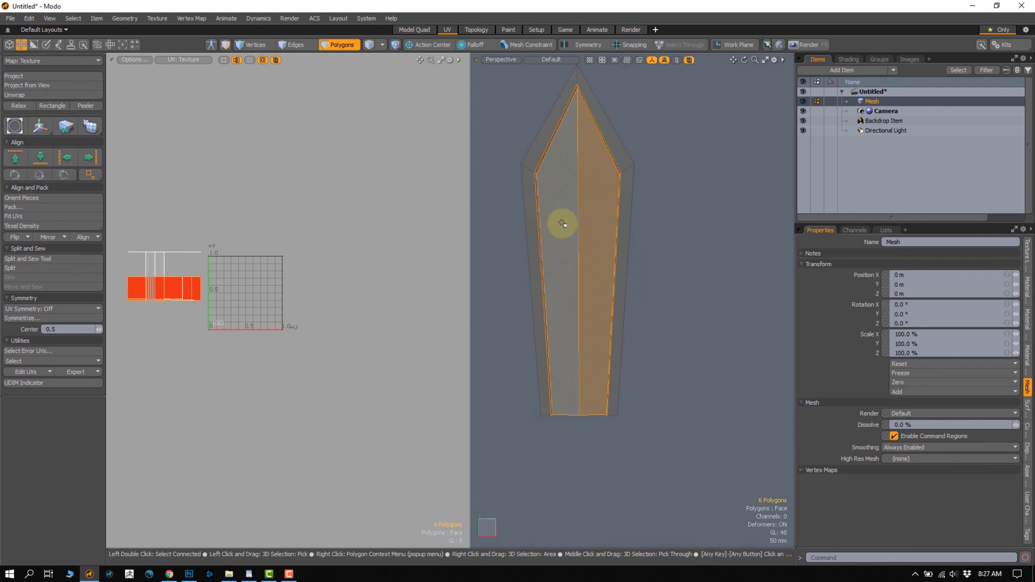
Try growing and shrinking the polygon selection to cover only the blade's front side
key(shift+Up)
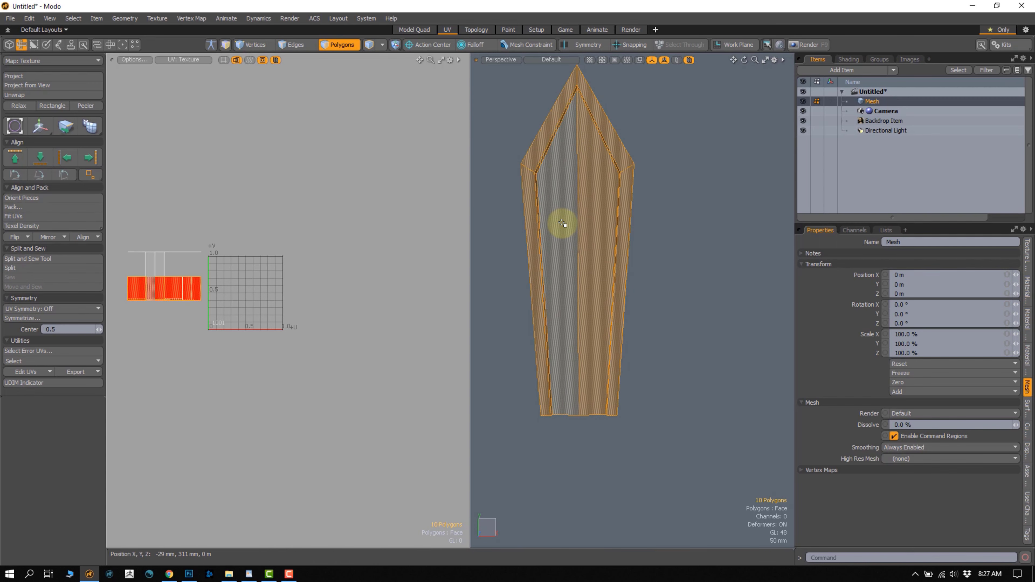
mouse_move(559, 262)
alt+mouse_down()
mouse_move(610, 270)
mouse_move(553, 268)
alt+mouse_up()
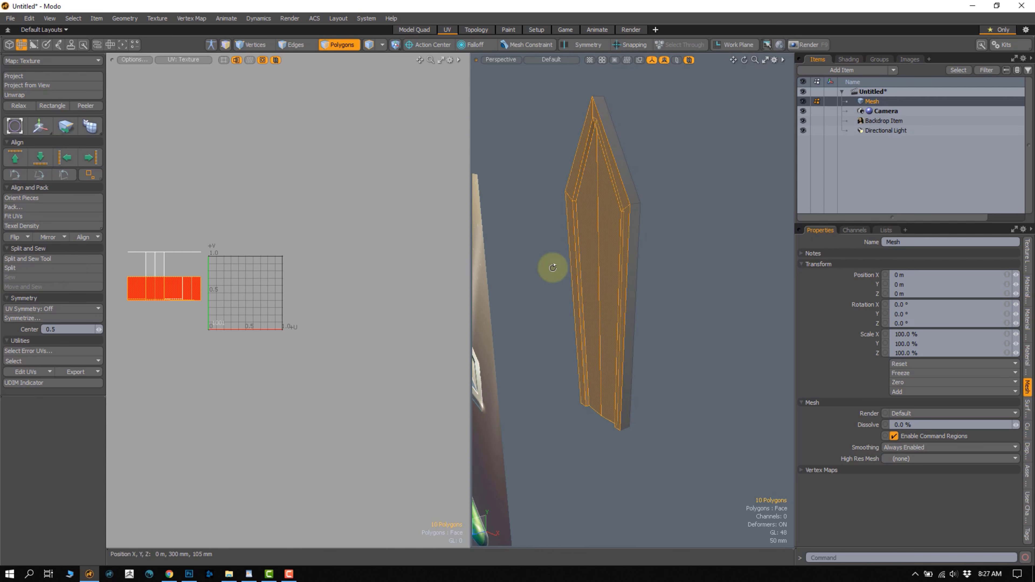
key(shift+Up)
alt+drag(631, 233, 594, 166)
key(shift+Down)
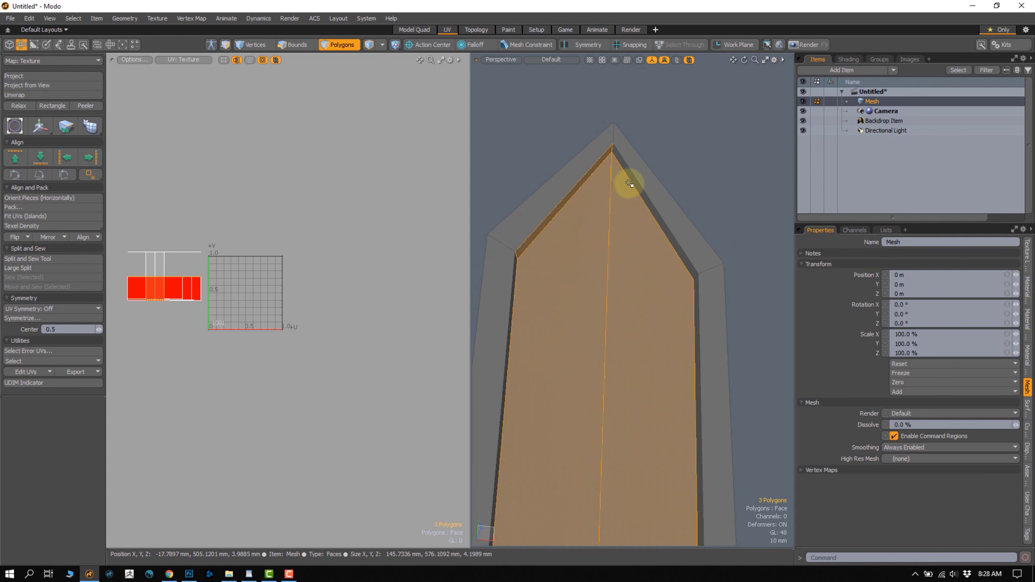
Add the recess walls and rim to the blade's front-face selection, and unwrap the ten polygons
alt+drag(547, 279, 535, 298)
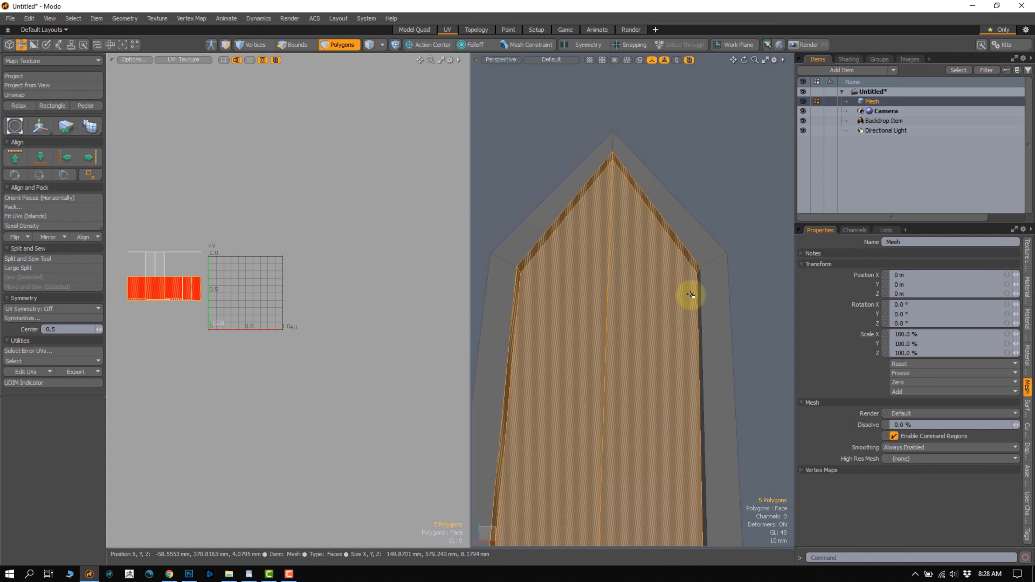
mouse_move(697, 294)
shift+mouse_down()
mouse_move(694, 255)
mouse_move(502, 261)
shift+mouse_up()
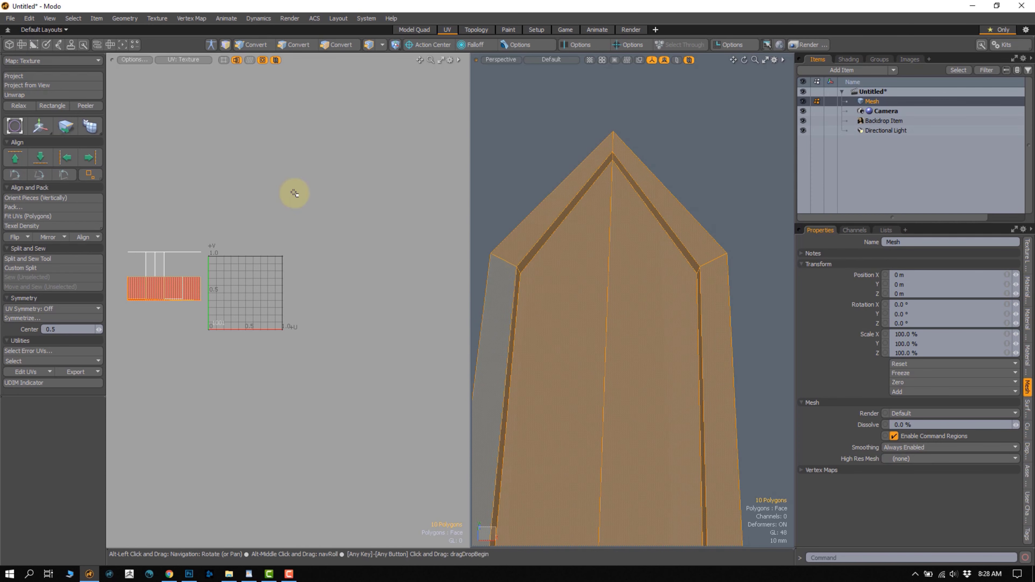
click(51, 106)
click(53, 95)
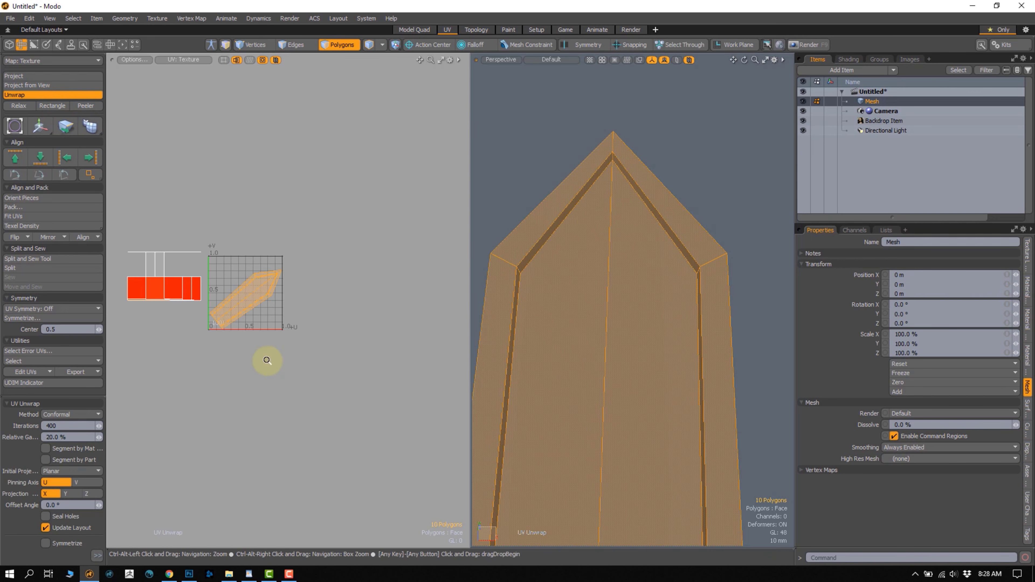
Rotate the blade's front island until it stands upright in the UV square, and drop the selection
ctrl+alt+drag(267, 360, 268, 265)
alt+shift+drag(240, 221, 286, 188)
key(e)
key(Escape)
alt+shift+drag(299, 271, 315, 296)
ctrl+alt+drag(314, 296, 337, 282)
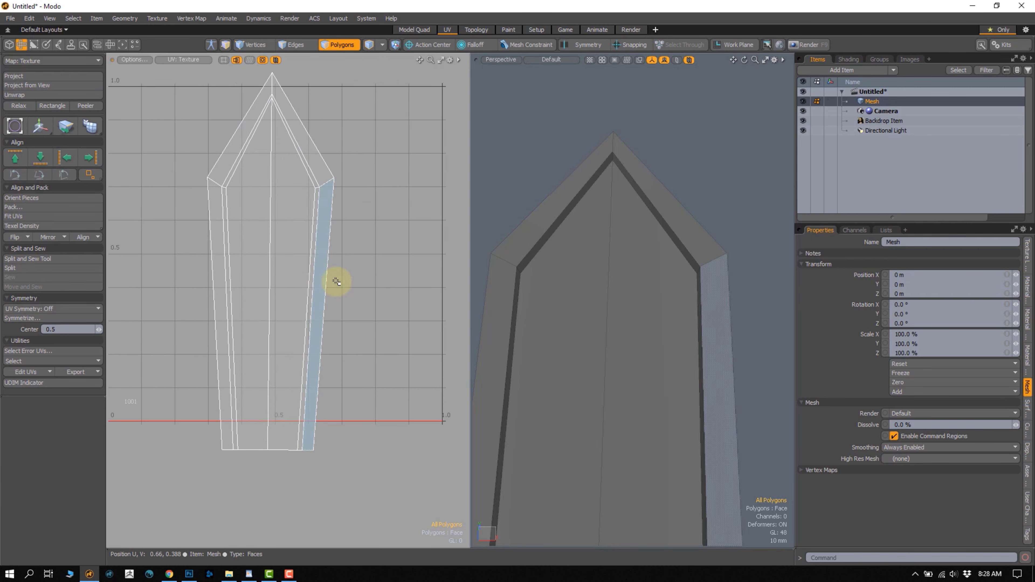
drag(275, 260, 269, 246)
click(388, 216)
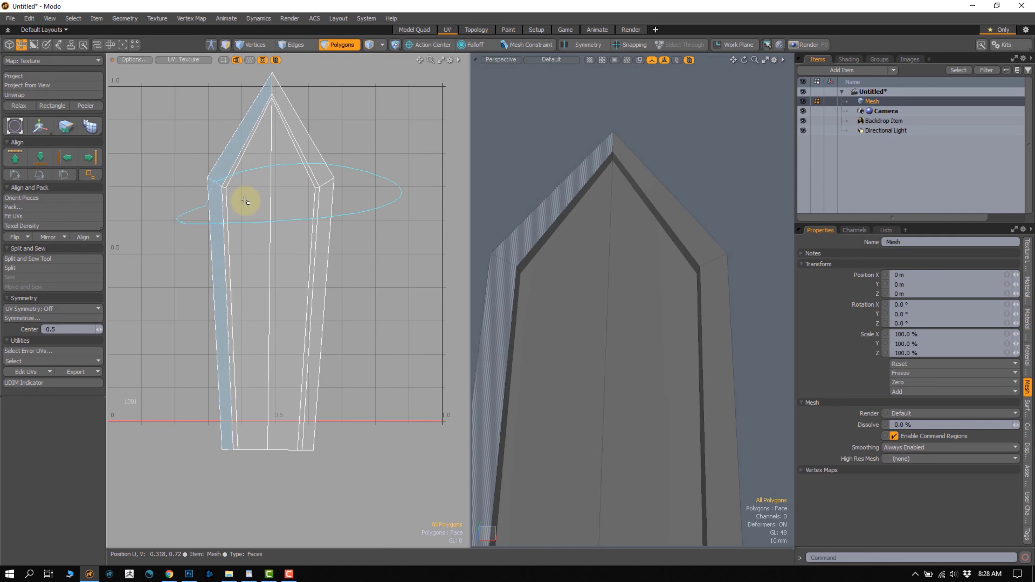
Select the whole front blade island, move it beside the UV square and hide its polygons
scroll(307, 259, down, 3)
click(300, 261)
double_click(300, 261)
ctrl+alt+drag(352, 256, 329, 252)
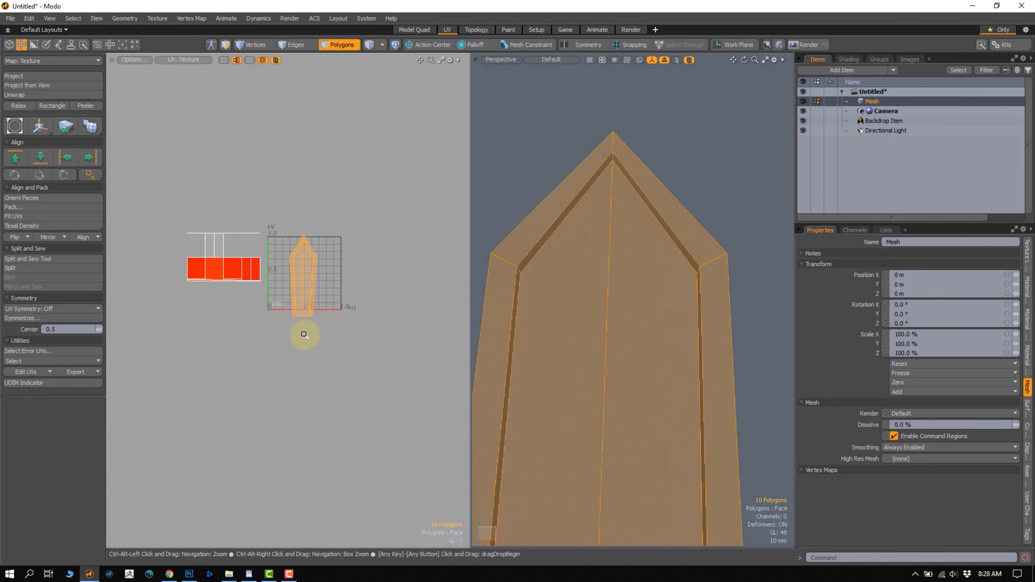
ctrl+alt+drag(323, 322, 307, 318)
key(w)
drag(338, 254, 414, 247)
click(436, 261)
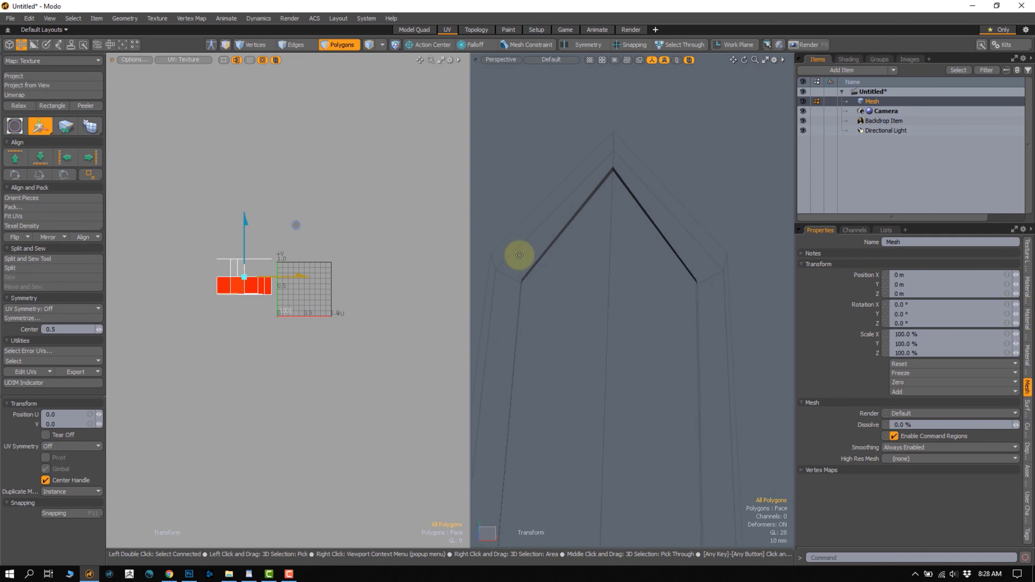
Select all remaining polygons on the blade's other side and unwrap them into one island
alt+drag(650, 269, 595, 273)
click(595, 273)
double_click(587, 297)
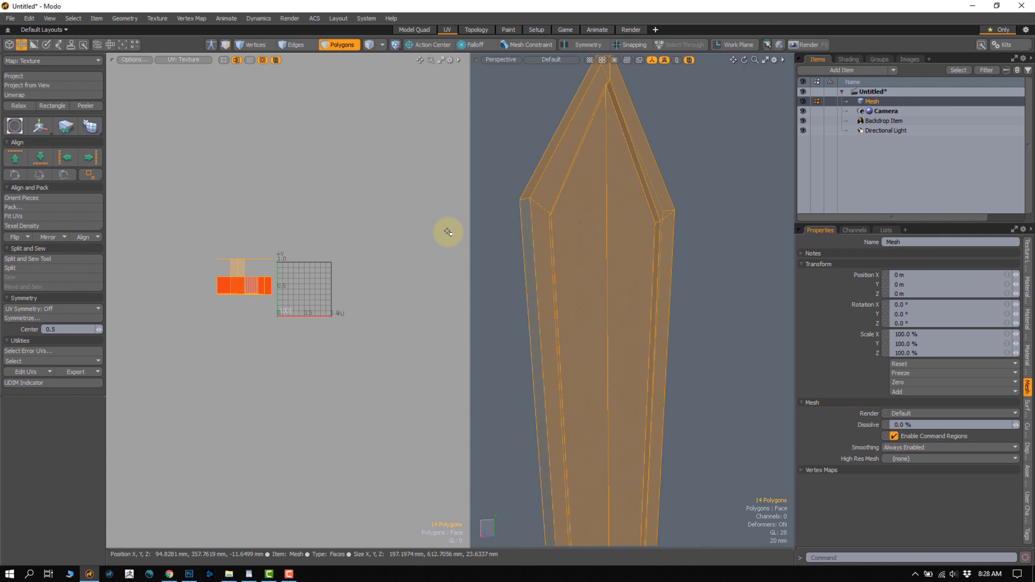
click(26, 95)
click(527, 223)
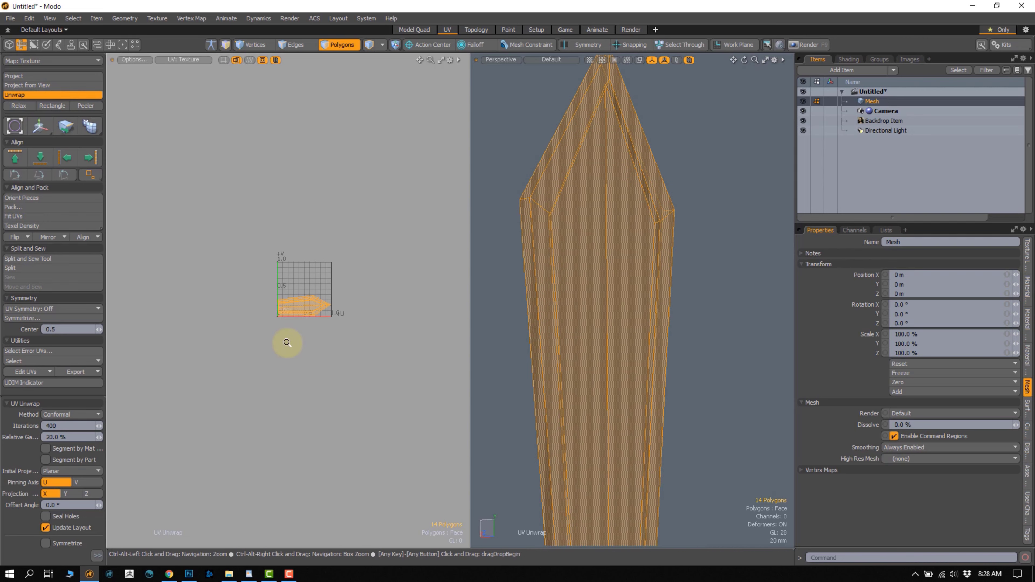
ctrl+alt+drag(287, 343, 312, 328)
alt+shift+drag(437, 347, 342, 310)
key(q)
click(389, 347)
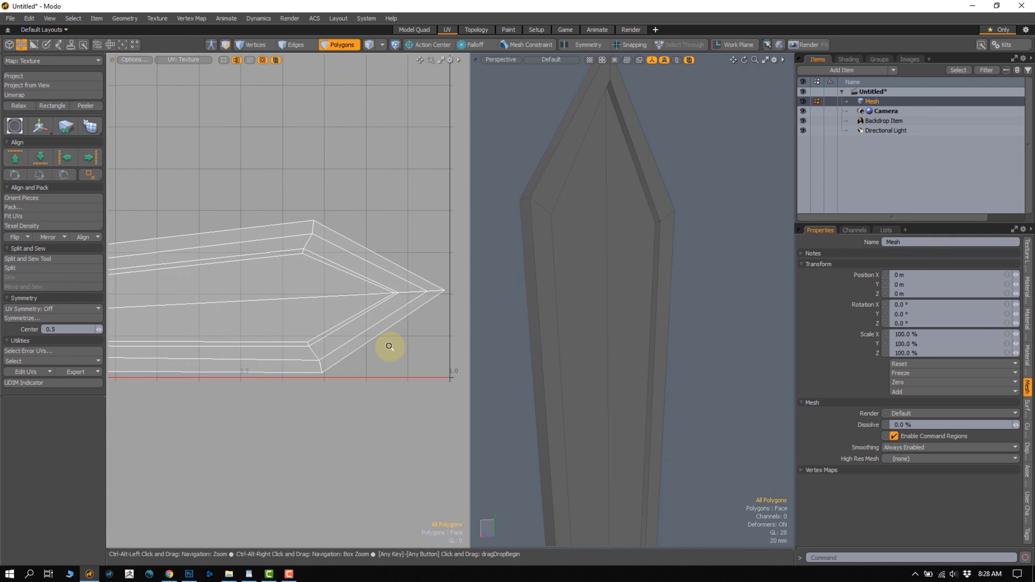
Move the new blade island out of the UV square and unhide the rest of the sword
alt+drag(559, 292, 592, 310)
double_click(583, 318)
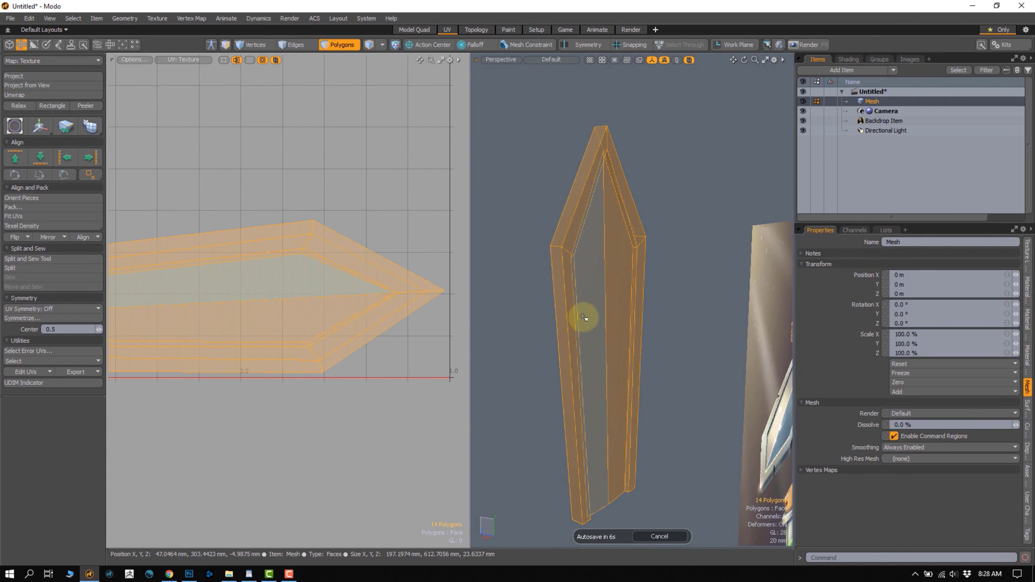
ctrl+alt+drag(368, 365, 530, 221)
key(w)
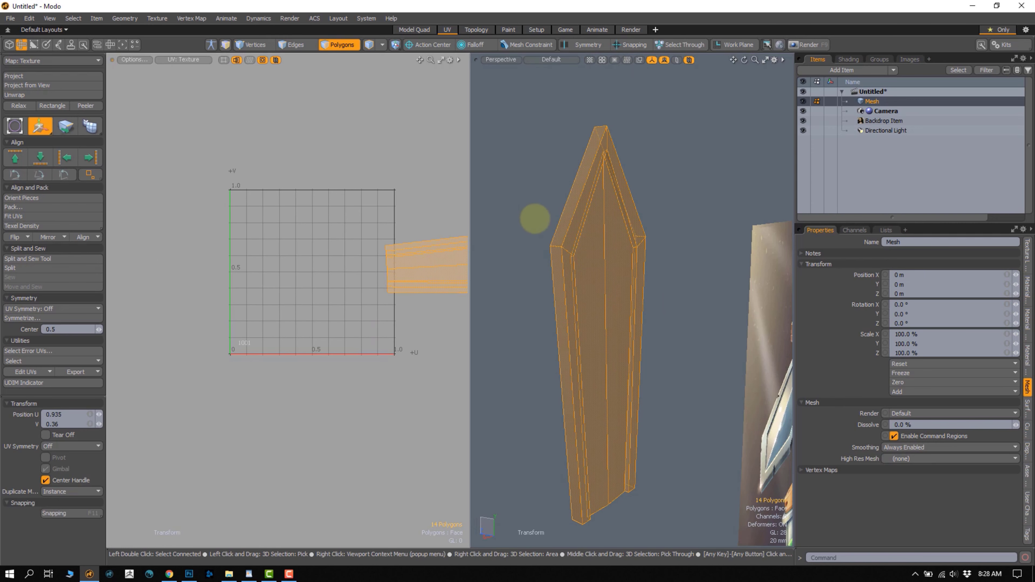
key(u)
ctrl+alt+drag(360, 338, 311, 304)
key(q)
click(314, 327)
Select the whole crossguard and hide everything else
alt+drag(568, 362, 581, 264)
double_click(596, 351)
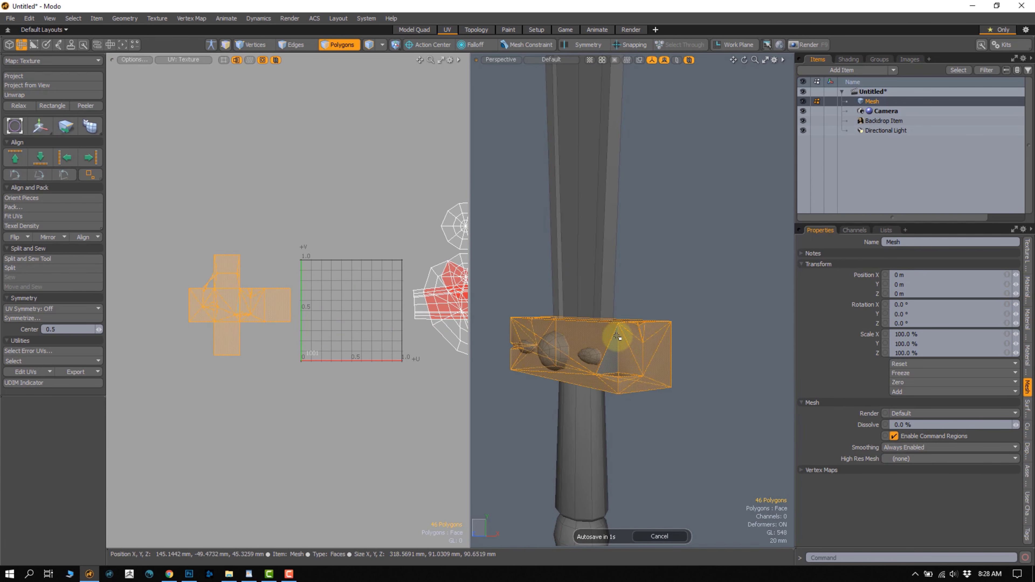
key(shift+h)
alt+drag(624, 324, 583, 342)
Select the polygons covering one end face of the crossguard
scroll(571, 337, up, 5)
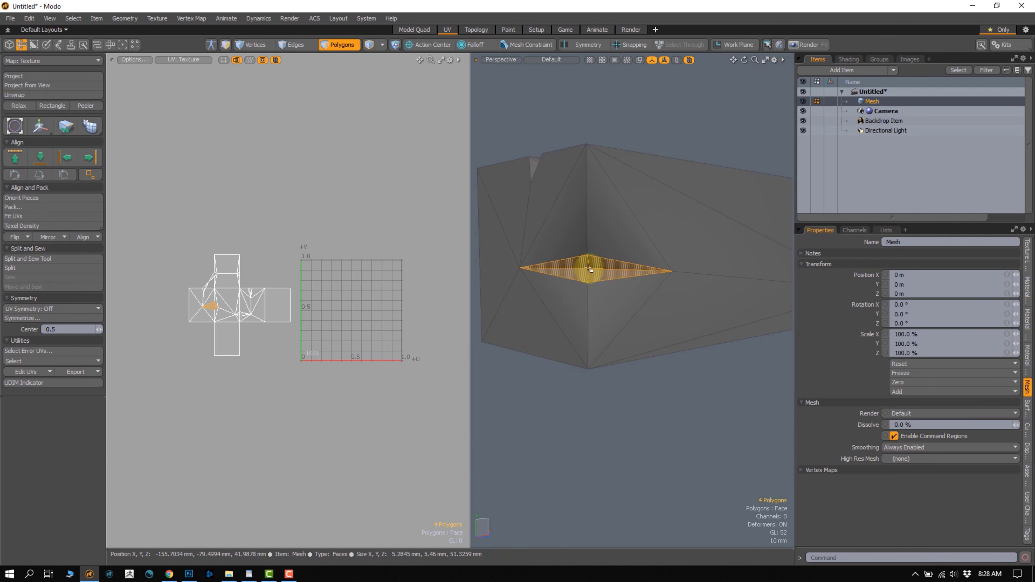
alt+drag(641, 318, 689, 306)
ctrl+alt+drag(688, 306, 607, 313)
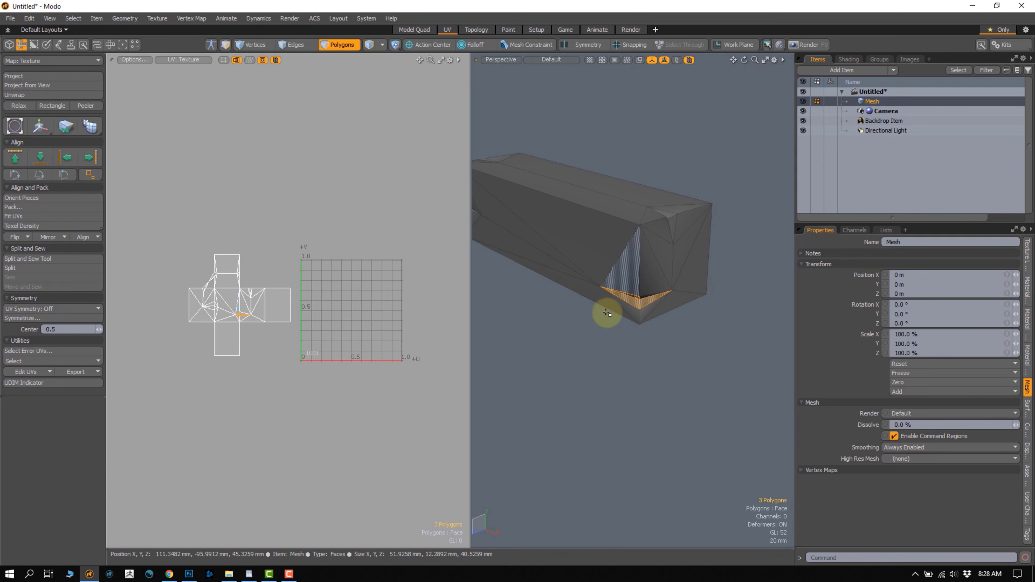
click(581, 359)
alt+drag(581, 359, 627, 281)
alt+drag(627, 281, 661, 244)
alt+drag(678, 185, 632, 212)
alt+drag(616, 257, 661, 208)
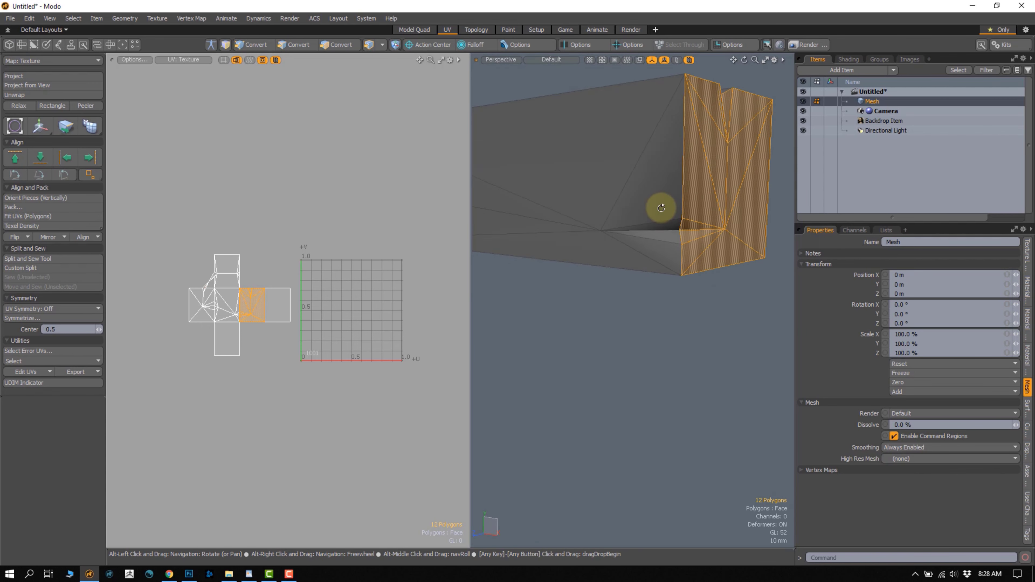
Try unwrapping the crossguard's end face on its own, and undo the unwrap and move
click(28, 98)
scroll(363, 323, up, 2)
key(w)
drag(384, 261, 375, 220)
key(ctrl+z)
key(ctrl+z)
key(ctrl+z)
key(ctrl+z)
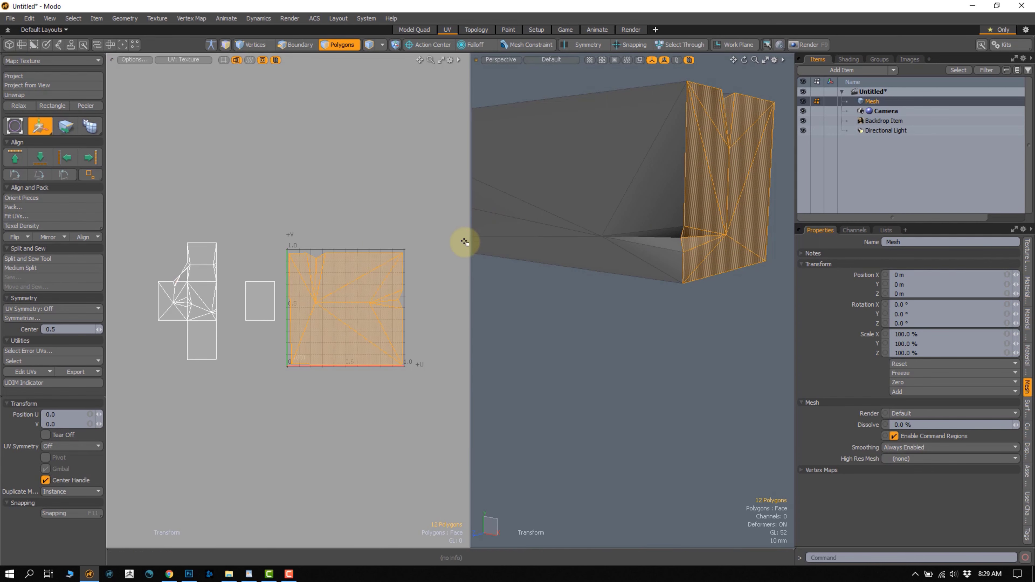
Select the crossguard's long lower back edge and the upright back edges at its ends as seams
alt+drag(612, 267, 639, 230)
key(2)
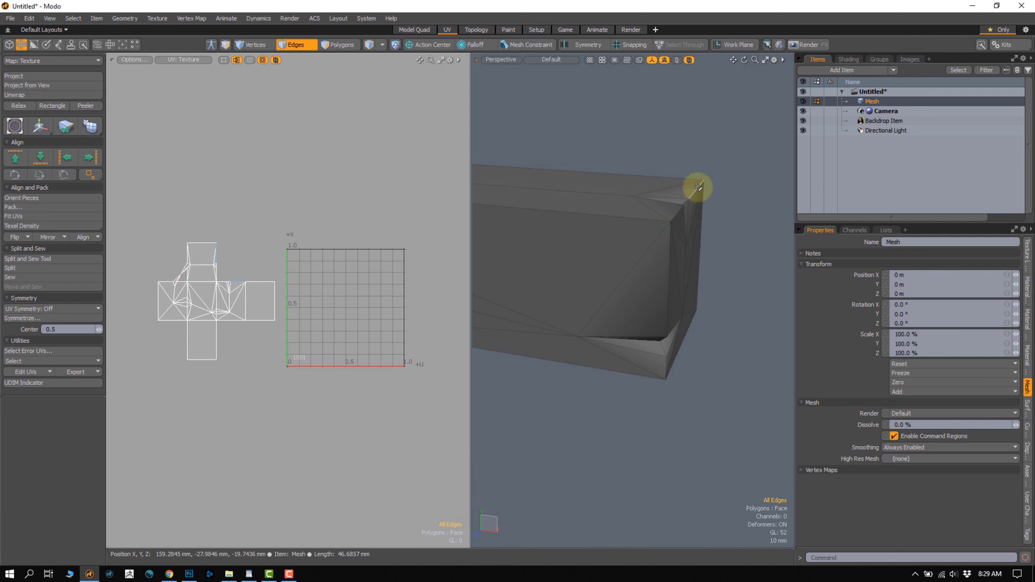
right_drag(725, 153, 724, 155)
mouse_move(723, 155)
alt+mouse_down()
mouse_move(640, 247)
mouse_move(686, 247)
mouse_move(598, 238)
mouse_move(585, 264)
mouse_move(592, 208)
mouse_move(575, 141)
alt+mouse_up()
shift+right_drag(542, 145, 542, 146)
mouse_move(542, 146)
alt+mouse_down()
mouse_move(639, 238)
mouse_move(570, 224)
mouse_move(603, 259)
mouse_move(562, 240)
mouse_move(555, 301)
mouse_move(562, 259)
mouse_move(680, 254)
mouse_move(640, 245)
alt+mouse_up()
click(634, 235)
alt+drag(621, 340, 546, 243)
shift+click(614, 216)
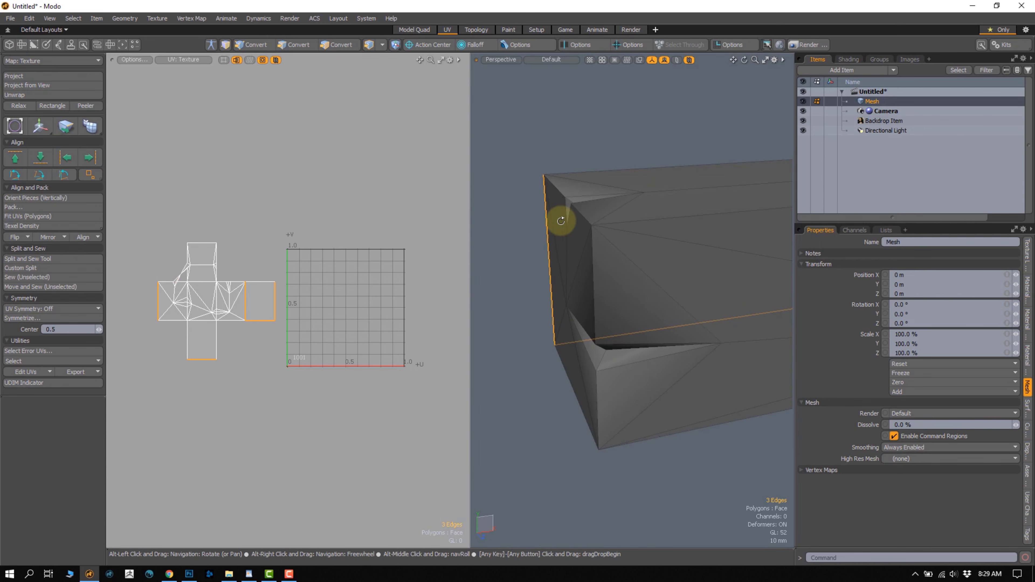
Add the remaining edges around both end faces of the crossguard to the seam selection
alt+drag(528, 157, 619, 186)
alt+shift+drag(592, 248, 615, 242)
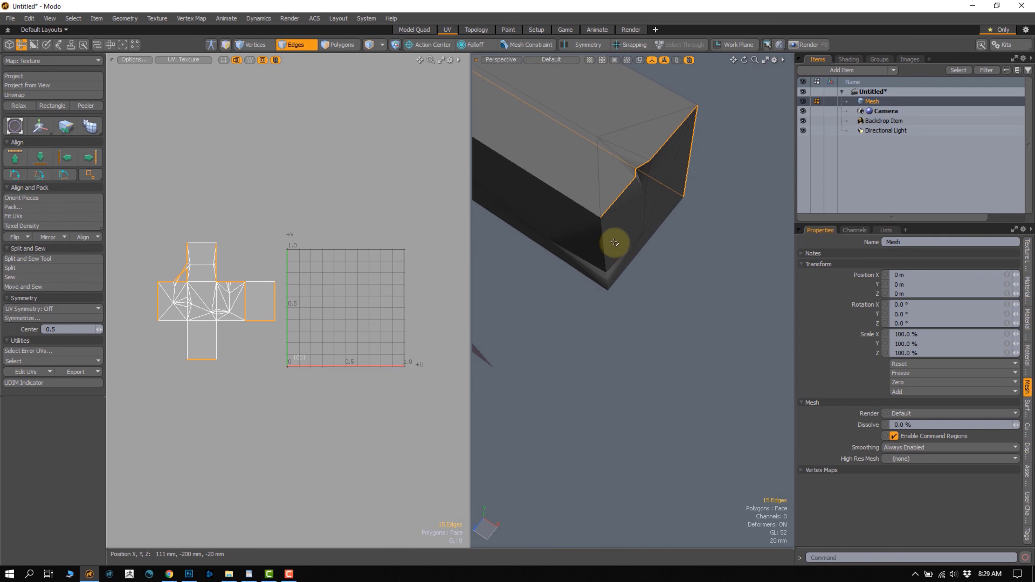
shift+right_drag(610, 329, 611, 327)
mouse_move(568, 316)
alt+mouse_down()
mouse_move(557, 287)
mouse_move(587, 291)
mouse_move(588, 263)
mouse_move(561, 239)
alt+mouse_up()
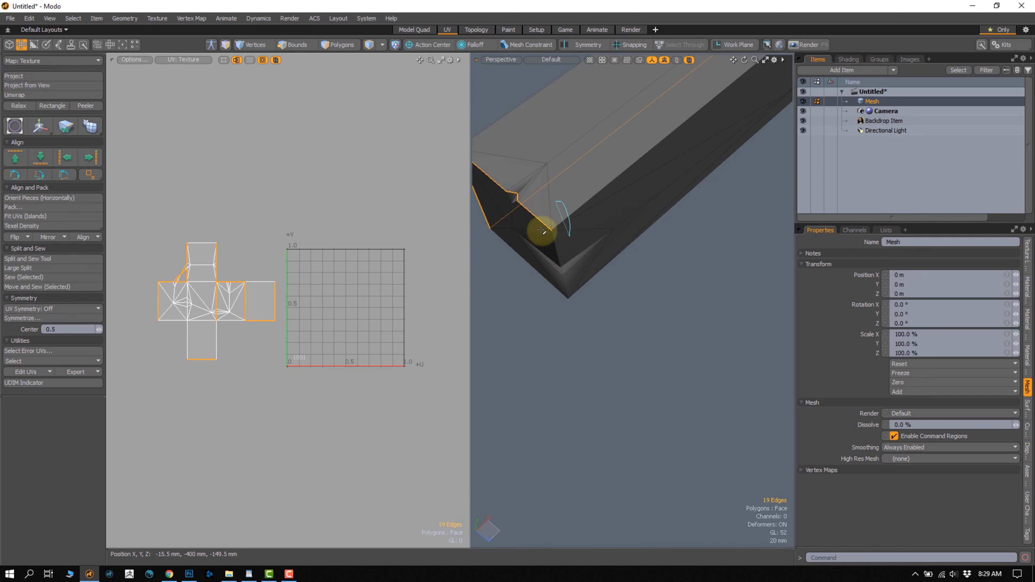
shift+right_drag(581, 325, 582, 298)
mouse_move(582, 298)
alt+mouse_down()
mouse_move(612, 235)
mouse_move(606, 328)
mouse_move(635, 326)
alt+mouse_up()
Unwrap the crossguard along the selected seam edges
click(55, 96)
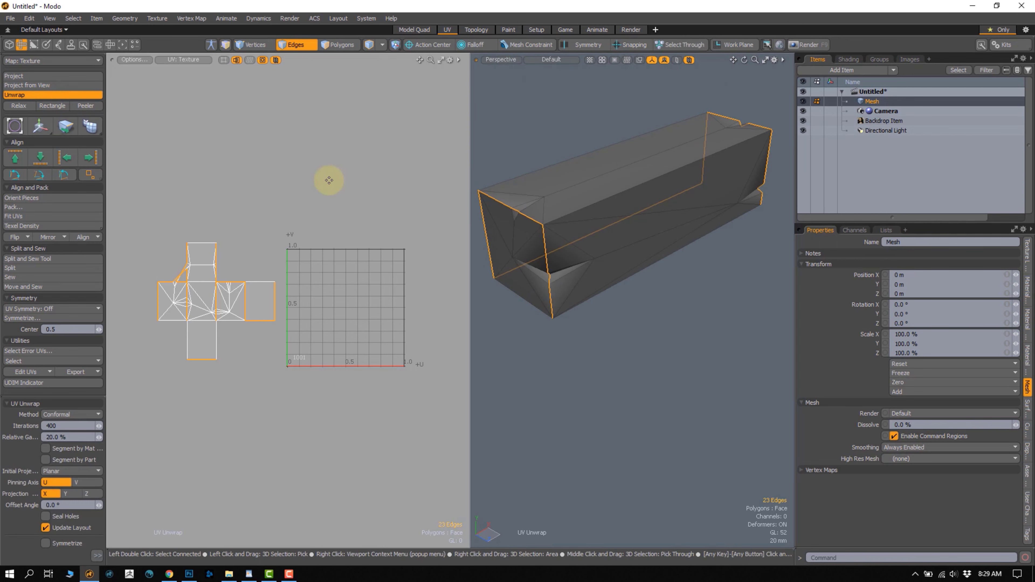
click(601, 220)
ctrl+alt+drag(386, 281, 318, 319)
key(q)
Select the entire crossguard island and rotate it until it is level in the UV square
key(3)
double_click(282, 348)
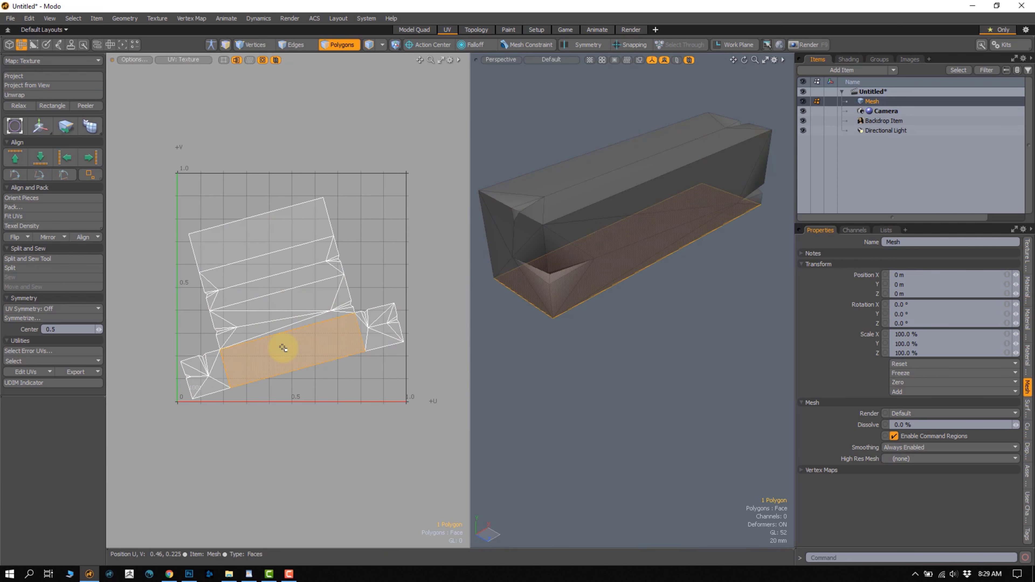
key(e)
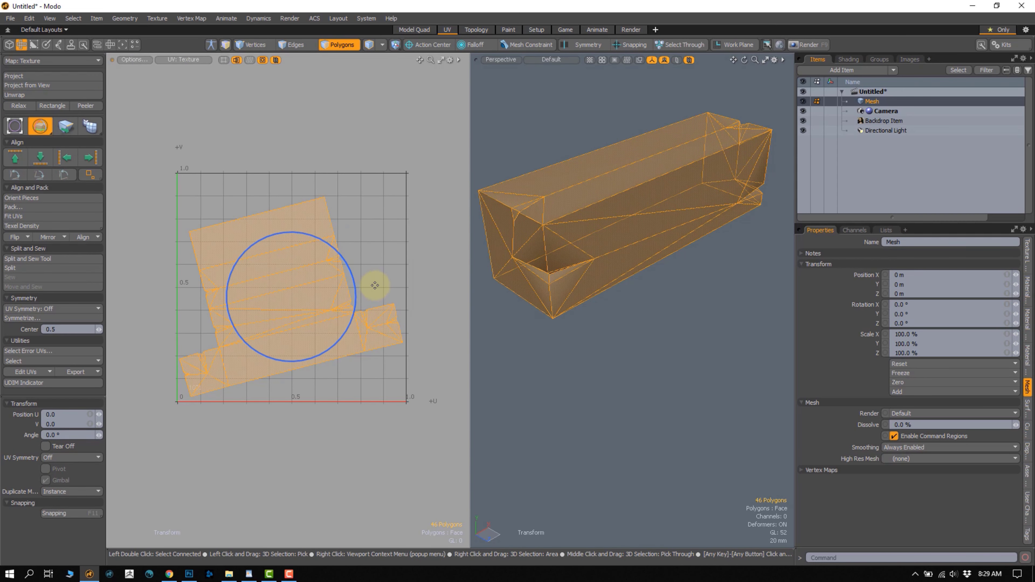
drag(356, 290, 360, 305)
key(q)
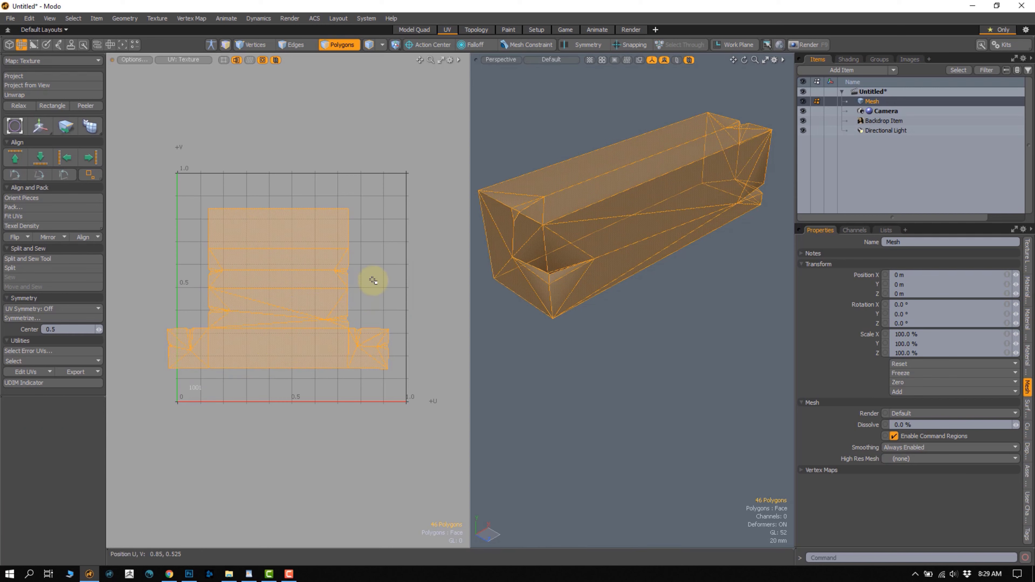
Try moving the vertices at one end of the crossguard island horizontally, and undo the move
key(1)
key(w)
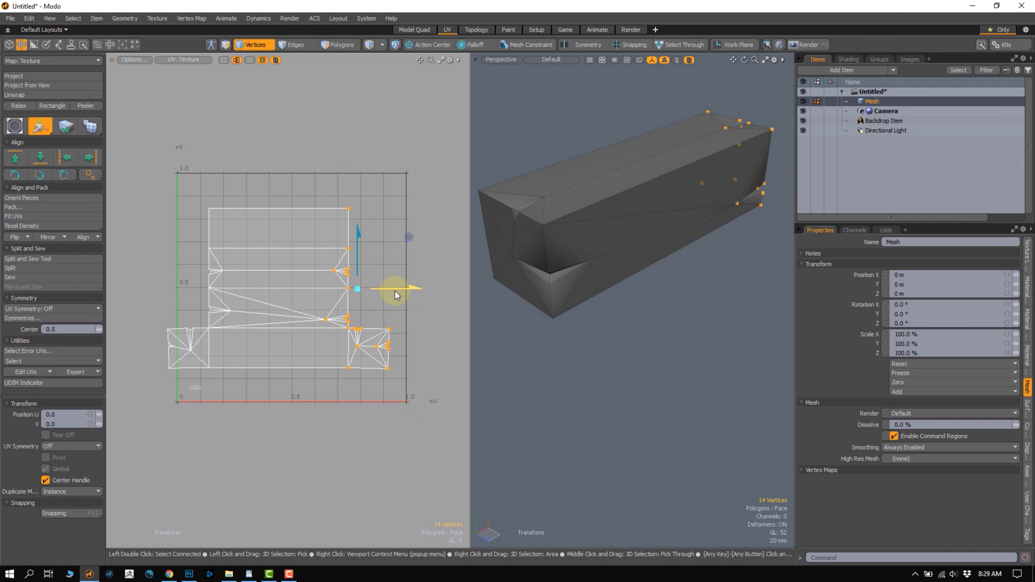
drag(395, 294, 335, 329)
key(ctrl+z)
key(q)
click(356, 310)
scroll(356, 310, up, 1)
key(2)
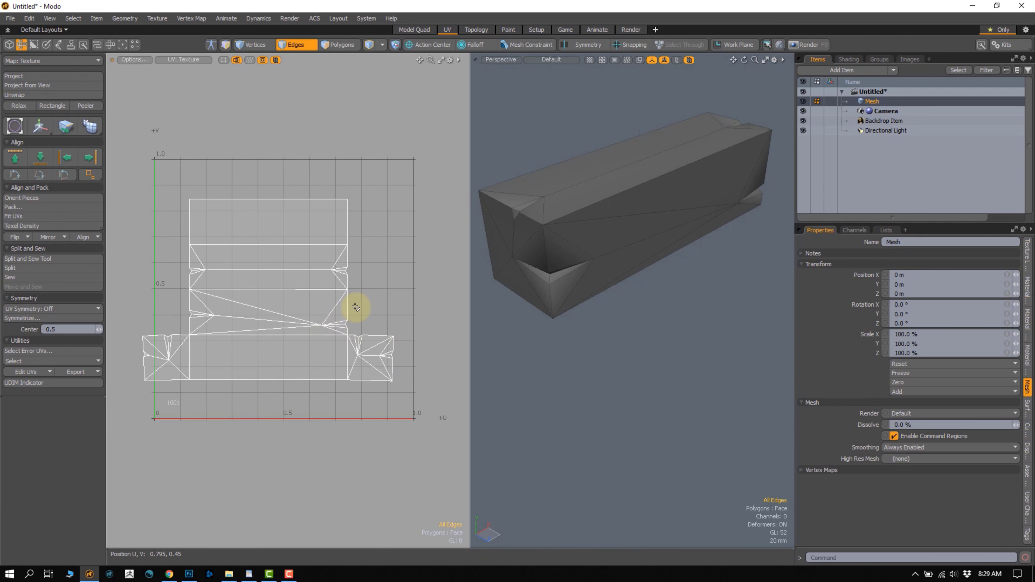
key(3)
key(F3)
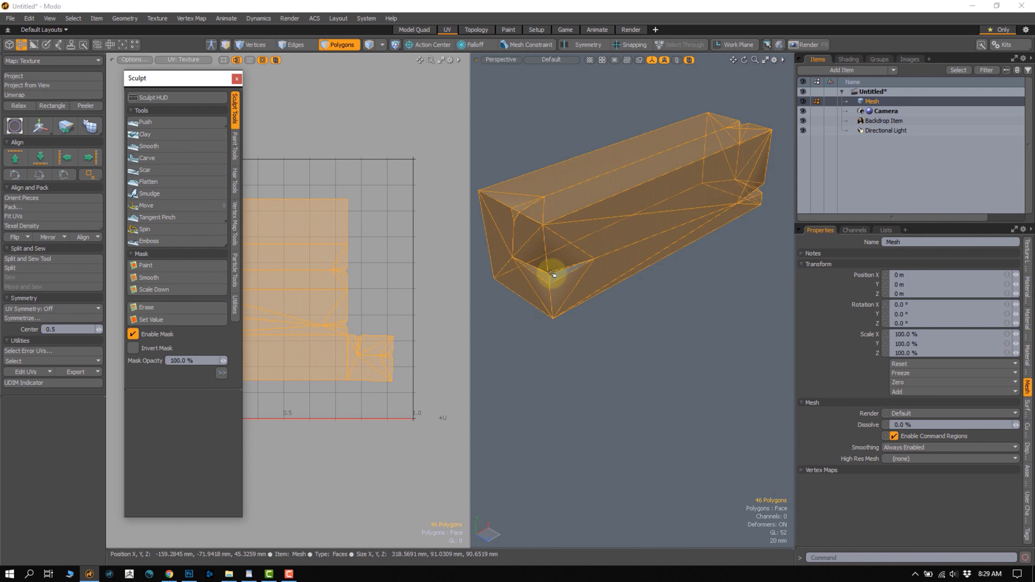
key(F4)
key(F4)
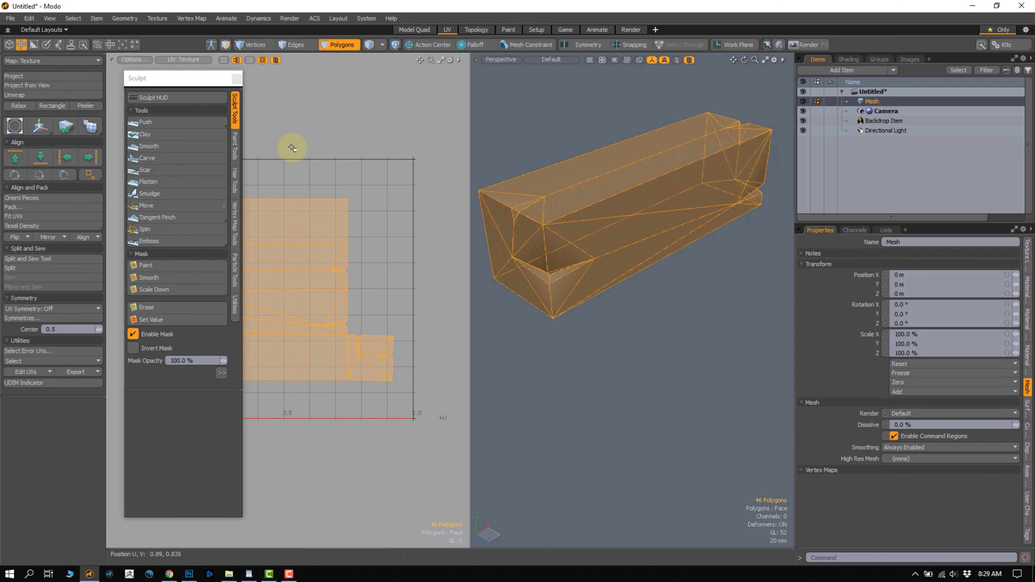
click(236, 78)
Select the polygons covering the crossguard's front face, corner notches and top face
ctrl+alt+drag(597, 291, 571, 254)
mouse_move(587, 255)
alt+mouse_down()
mouse_move(558, 238)
mouse_move(552, 150)
mouse_move(594, 146)
alt+mouse_up()
scroll(559, 237, up, 3)
shift+click(628, 148)
mouse_move(626, 193)
alt+mouse_down()
mouse_move(668, 204)
mouse_move(648, 207)
alt+mouse_up()
mouse_move(677, 214)
shift+mouse_down()
mouse_move(751, 176)
mouse_move(686, 225)
shift+mouse_up()
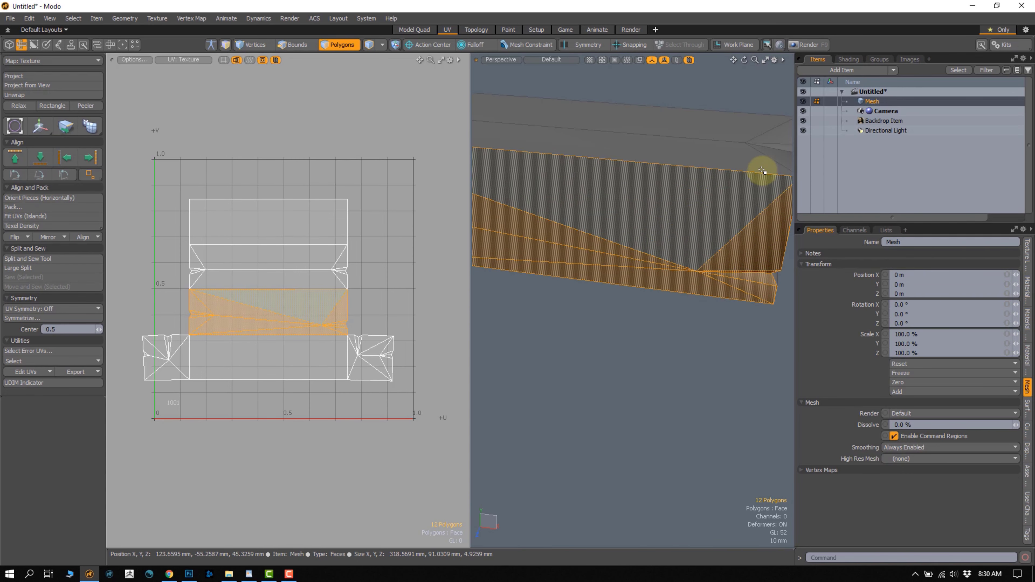
mouse_move(763, 170)
shift+mouse_down()
mouse_move(699, 167)
mouse_move(641, 211)
shift+mouse_up()
mouse_move(641, 211)
ctrl+alt+mouse_down()
mouse_move(553, 185)
mouse_move(644, 186)
ctrl+alt+mouse_up()
alt+drag(643, 186, 667, 188)
alt+drag(603, 203, 604, 216)
mouse_move(603, 206)
shift+mouse_down()
mouse_move(600, 192)
mouse_move(665, 173)
mouse_move(657, 211)
shift+mouse_up()
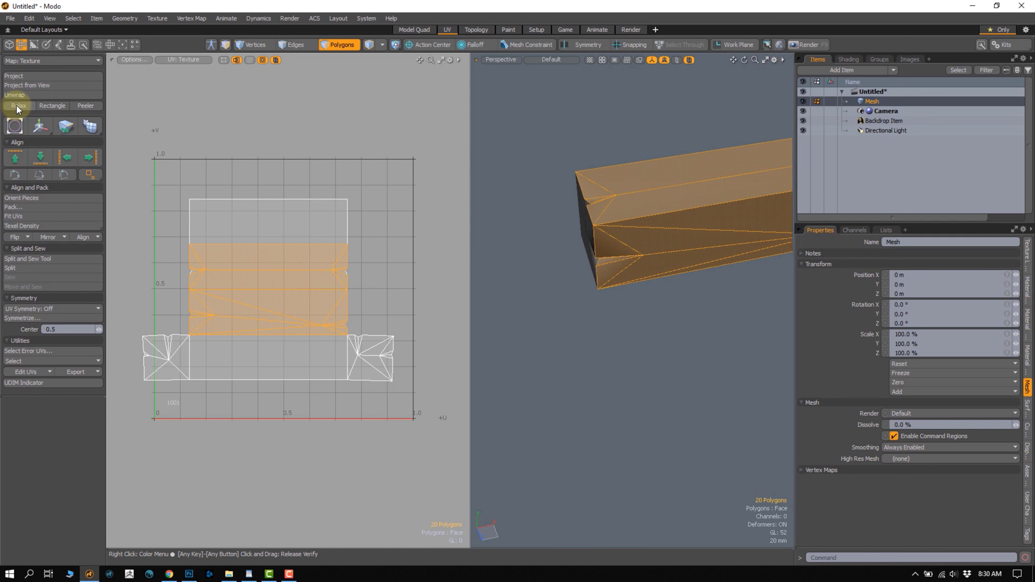
Try unwrapping the selected front and top faces as a separate island, and undo the unwrap and move
click(14, 95)
click(304, 289)
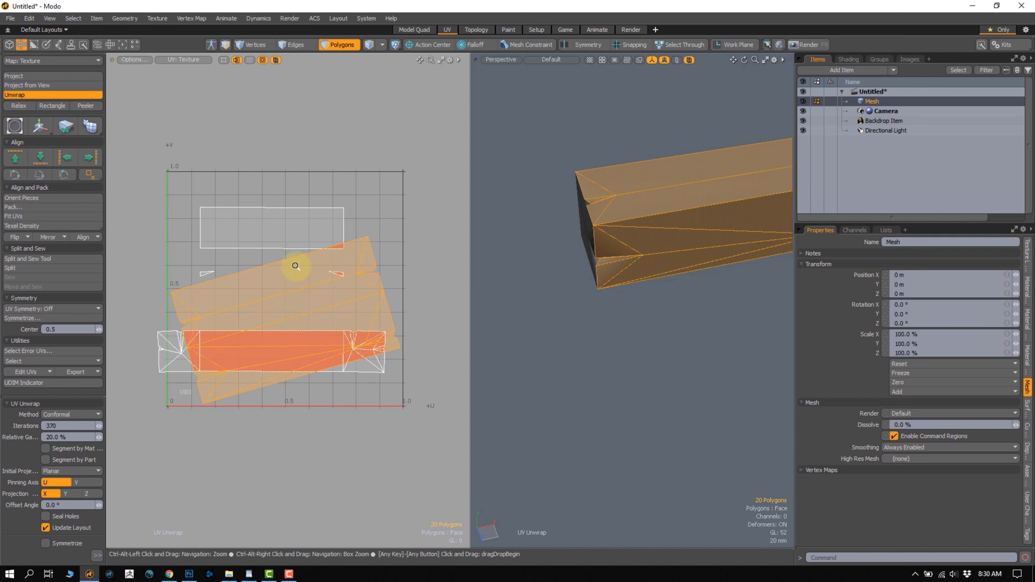
ctrl+alt+drag(303, 289, 278, 290)
key(w)
drag(350, 256, 420, 105)
key(ctrl+z)
key(ctrl+z)
key(ctrl+z)
key(ctrl+z)
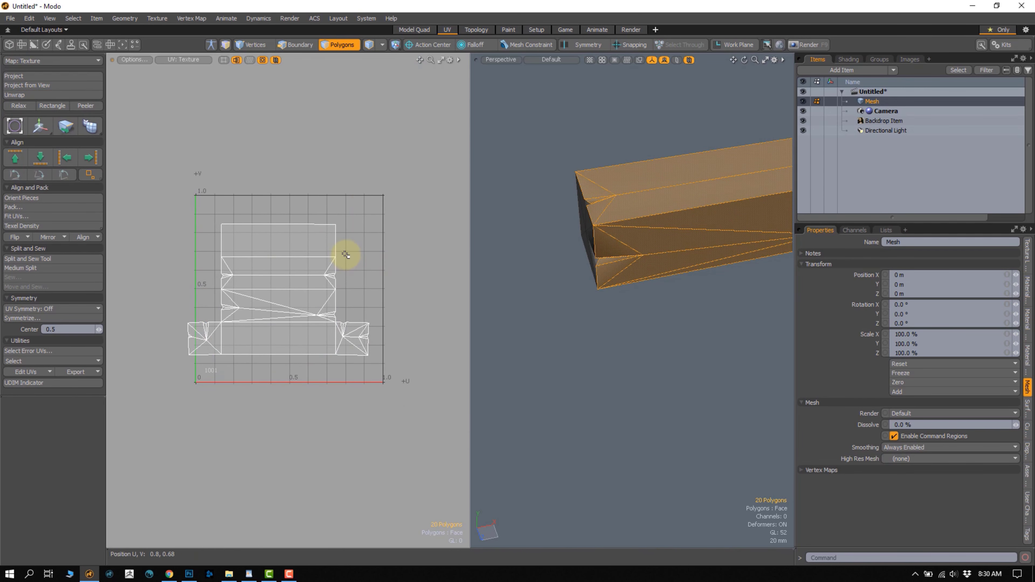
Clear the polygon selection and unhide all parts of the sword
key(1)
alt+drag(339, 309, 293, 294)
key(3)
click(339, 268)
key(u)
Pack all of the sword's islands into the UV square
scroll(309, 316, down, 6)
alt+drag(341, 267, 315, 248)
scroll(315, 248, down, 1)
click(14, 206)
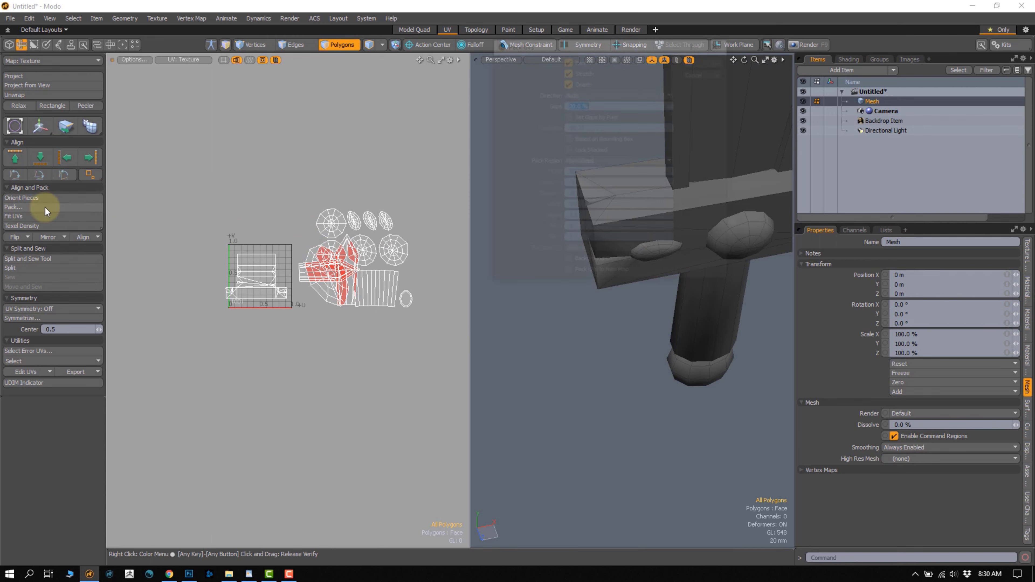
click(695, 61)
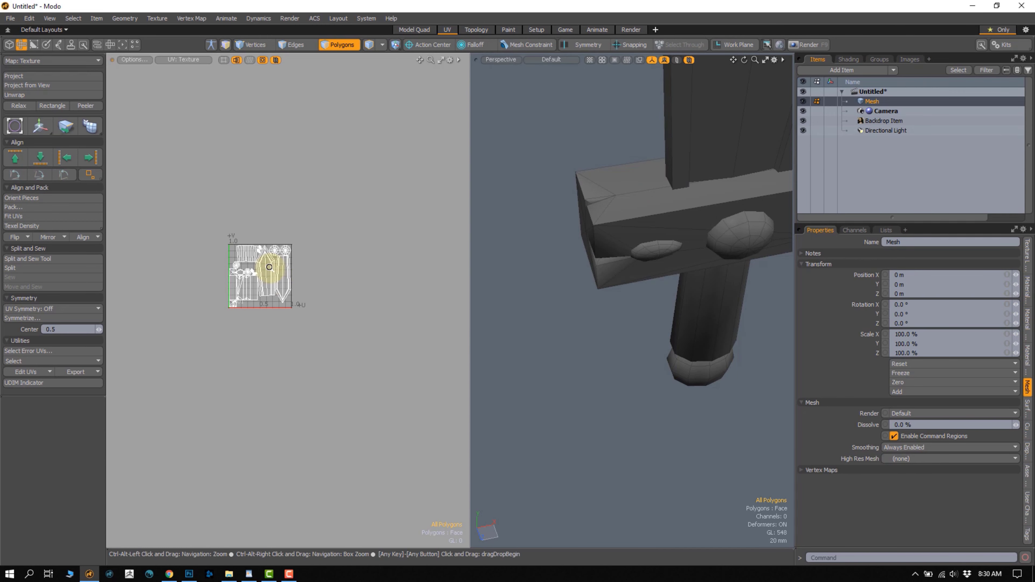
Examine the packed UV islands and the complete sword model
scroll(260, 285, up, 3)
key(1)
right_drag(302, 421, 347, 236)
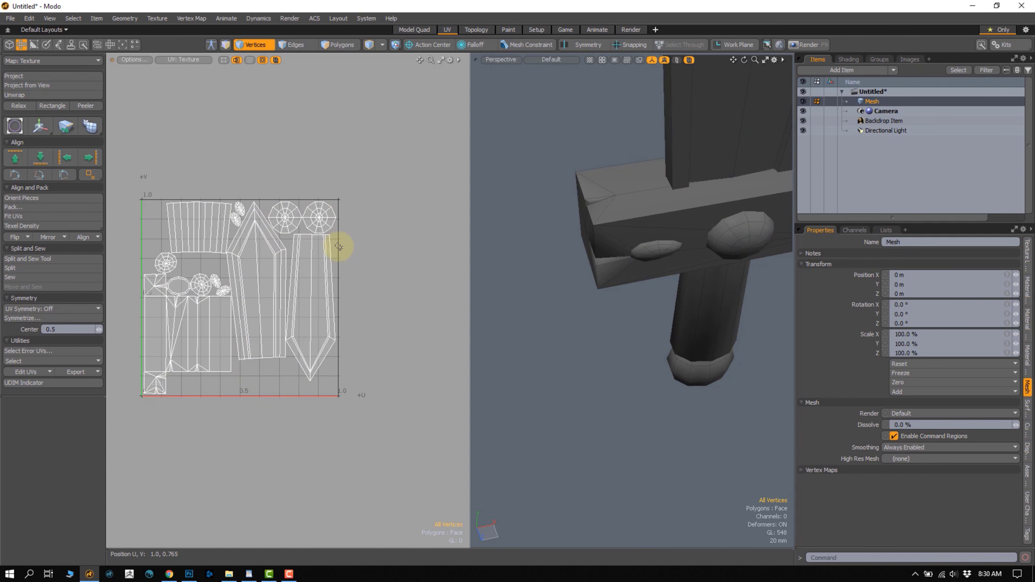
alt+shift+drag(304, 269, 317, 283)
ctrl+alt+drag(613, 325, 571, 279)
key(2)
key(3)
mouse_move(361, 208)
right_down()
mouse_move(96, 366)
mouse_move(376, 276)
right_up()
click(368, 264)
mouse_move(381, 226)
right_down()
mouse_move(166, 455)
mouse_move(403, 331)
right_up()
click(390, 324)
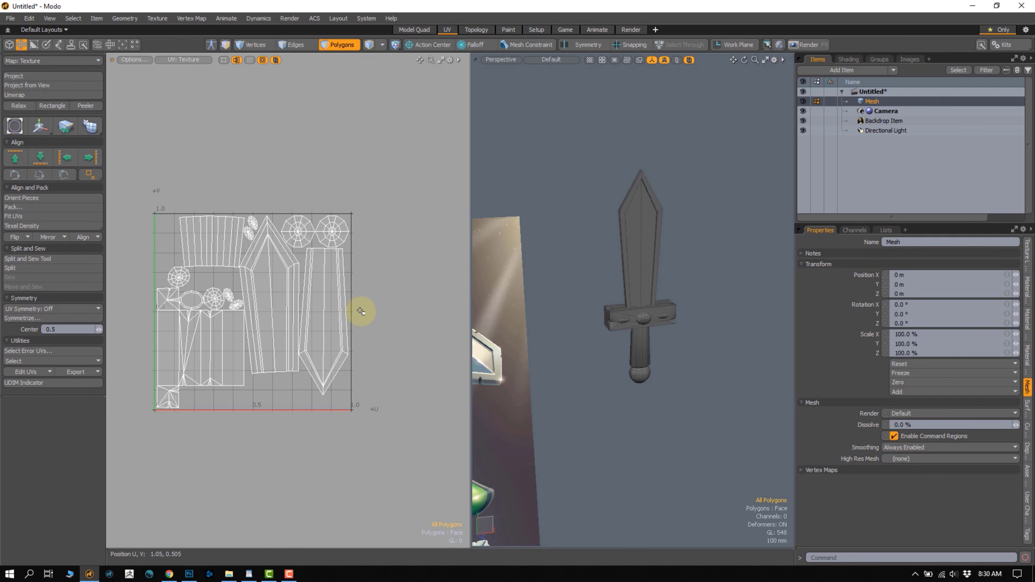